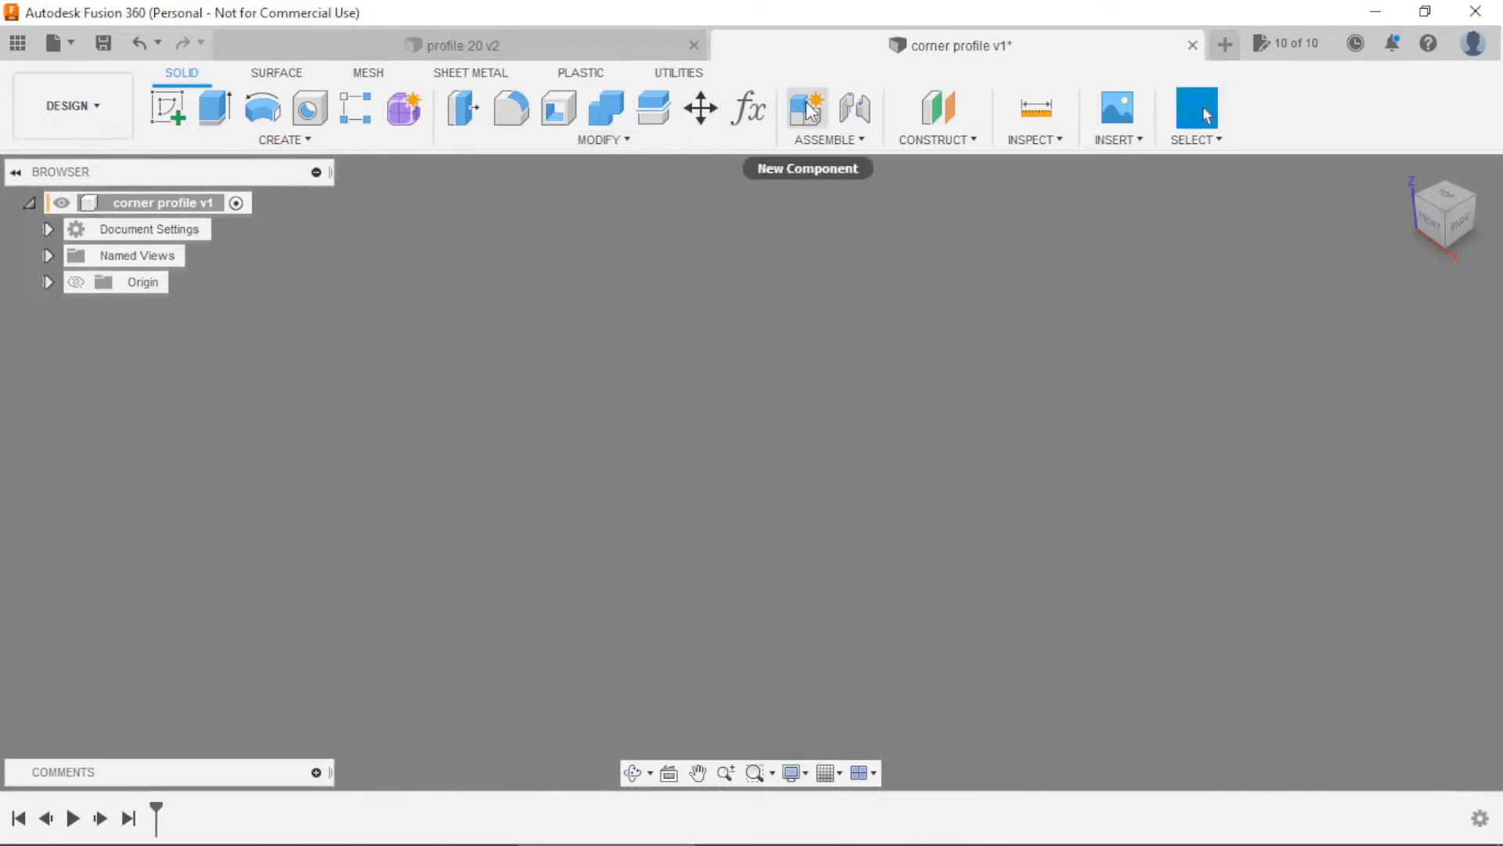
Create a new internal standard component named "corner profile"
double_click(1287, 423)
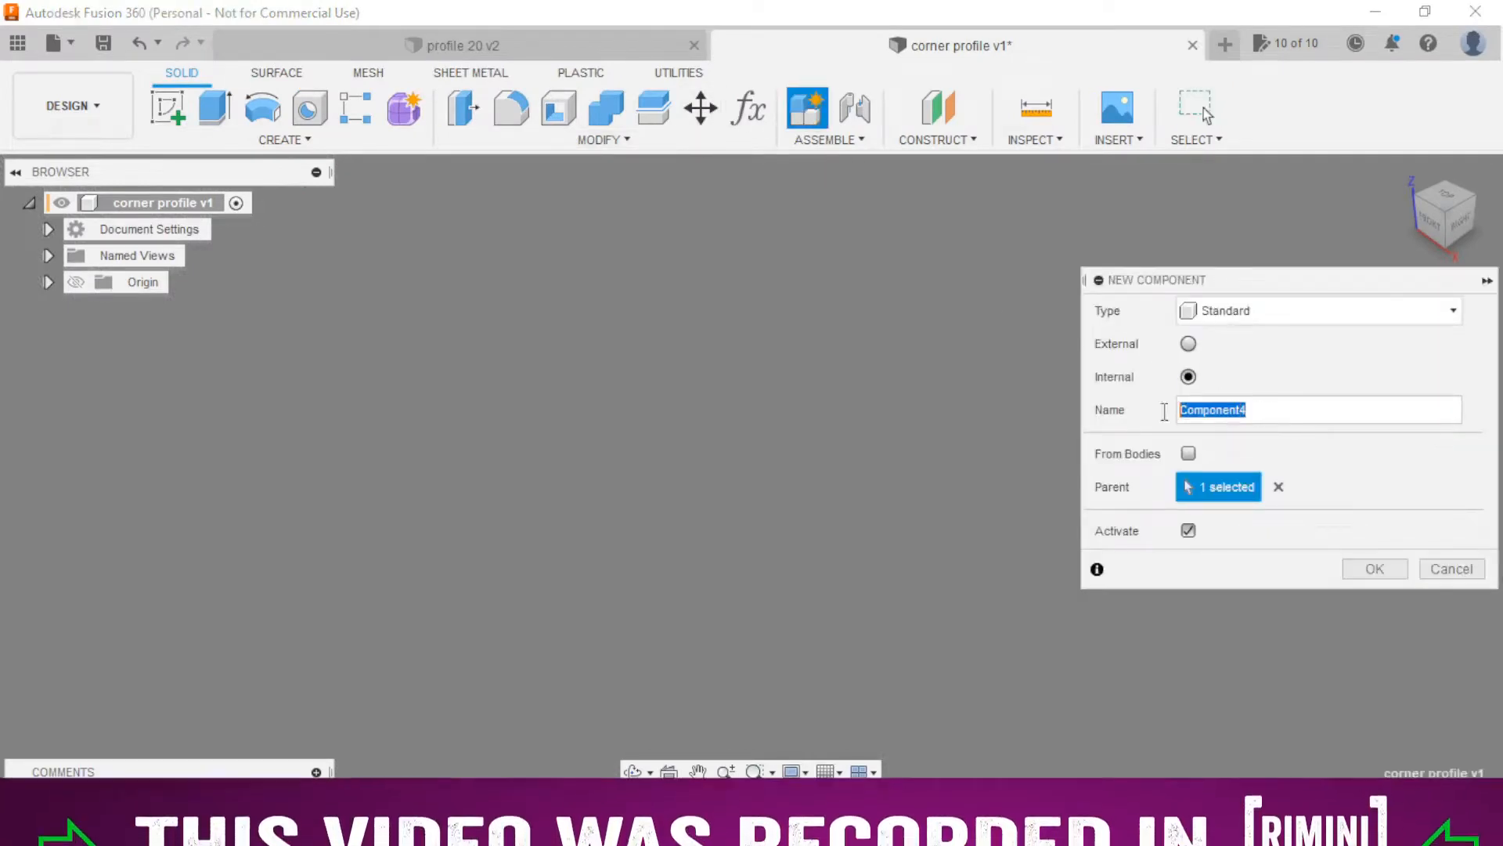
type("corner profile")
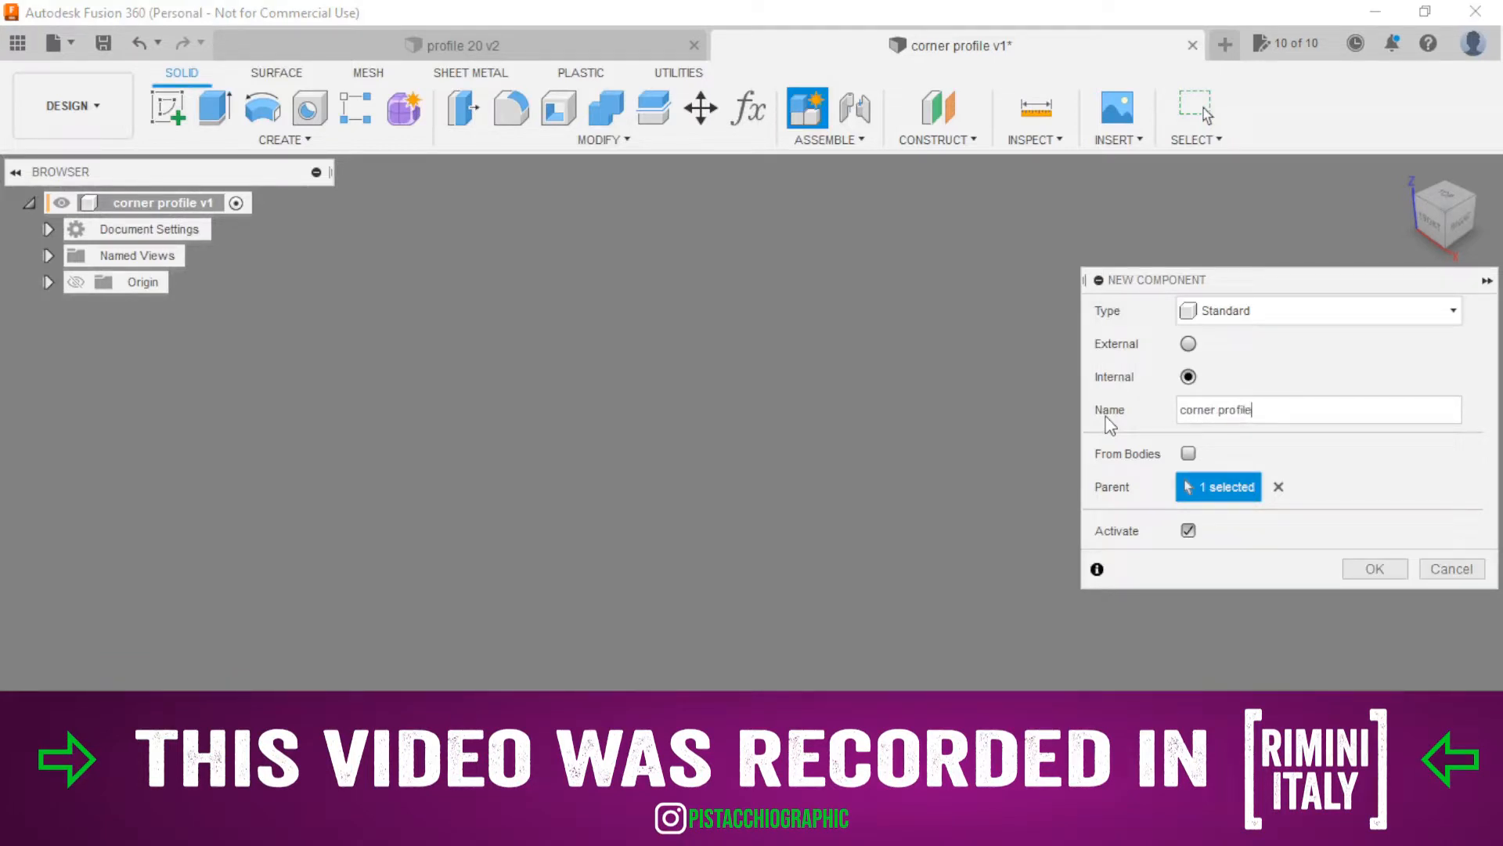
left_click(1392, 574)
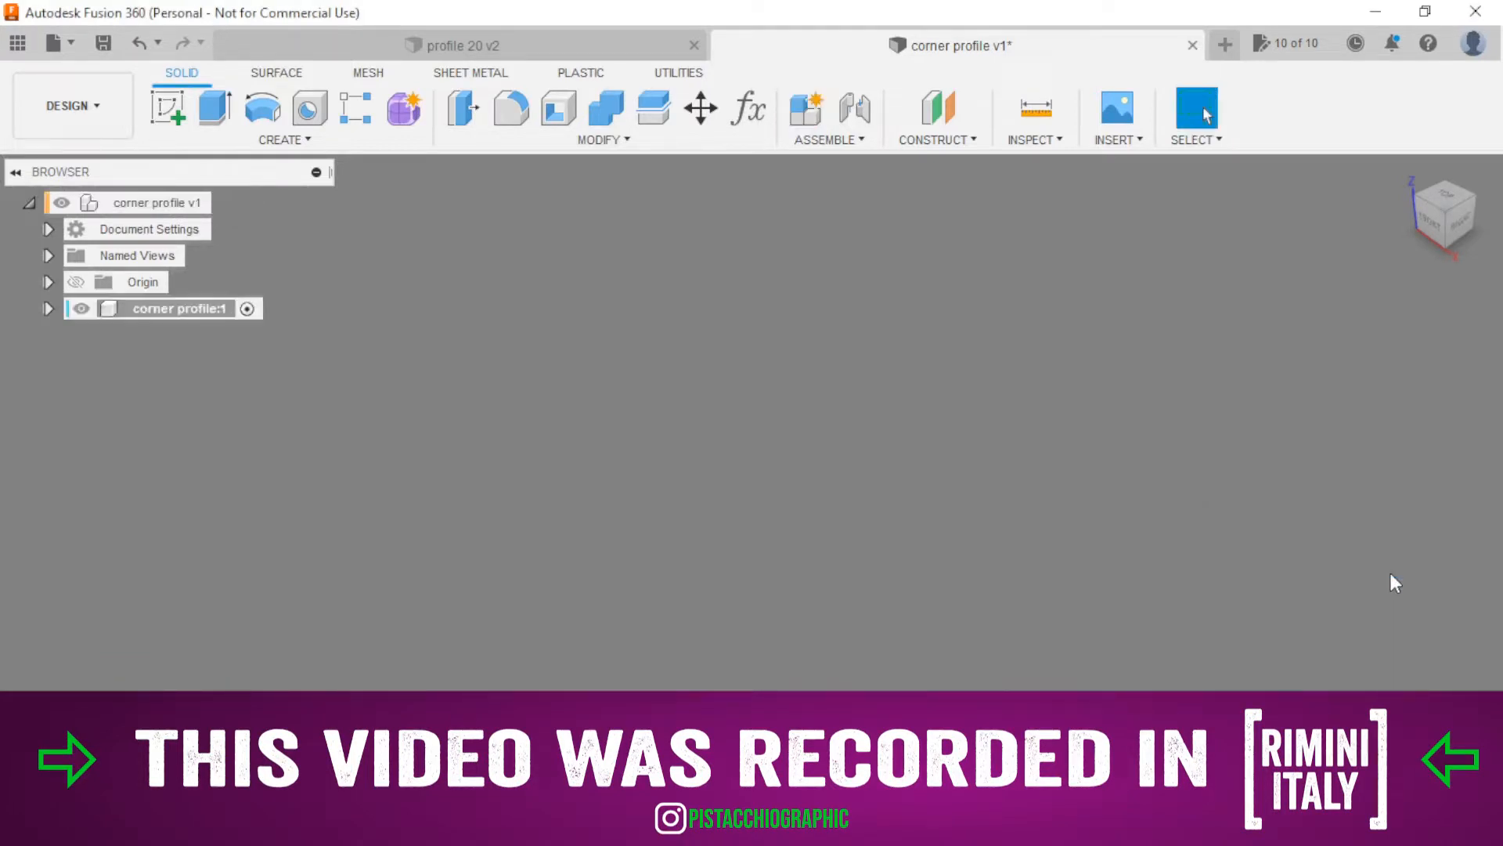
Sketch a 20 by 20 mm center rectangle at the origin on the horizontal plane and finish the sketch
left_click(167, 107)
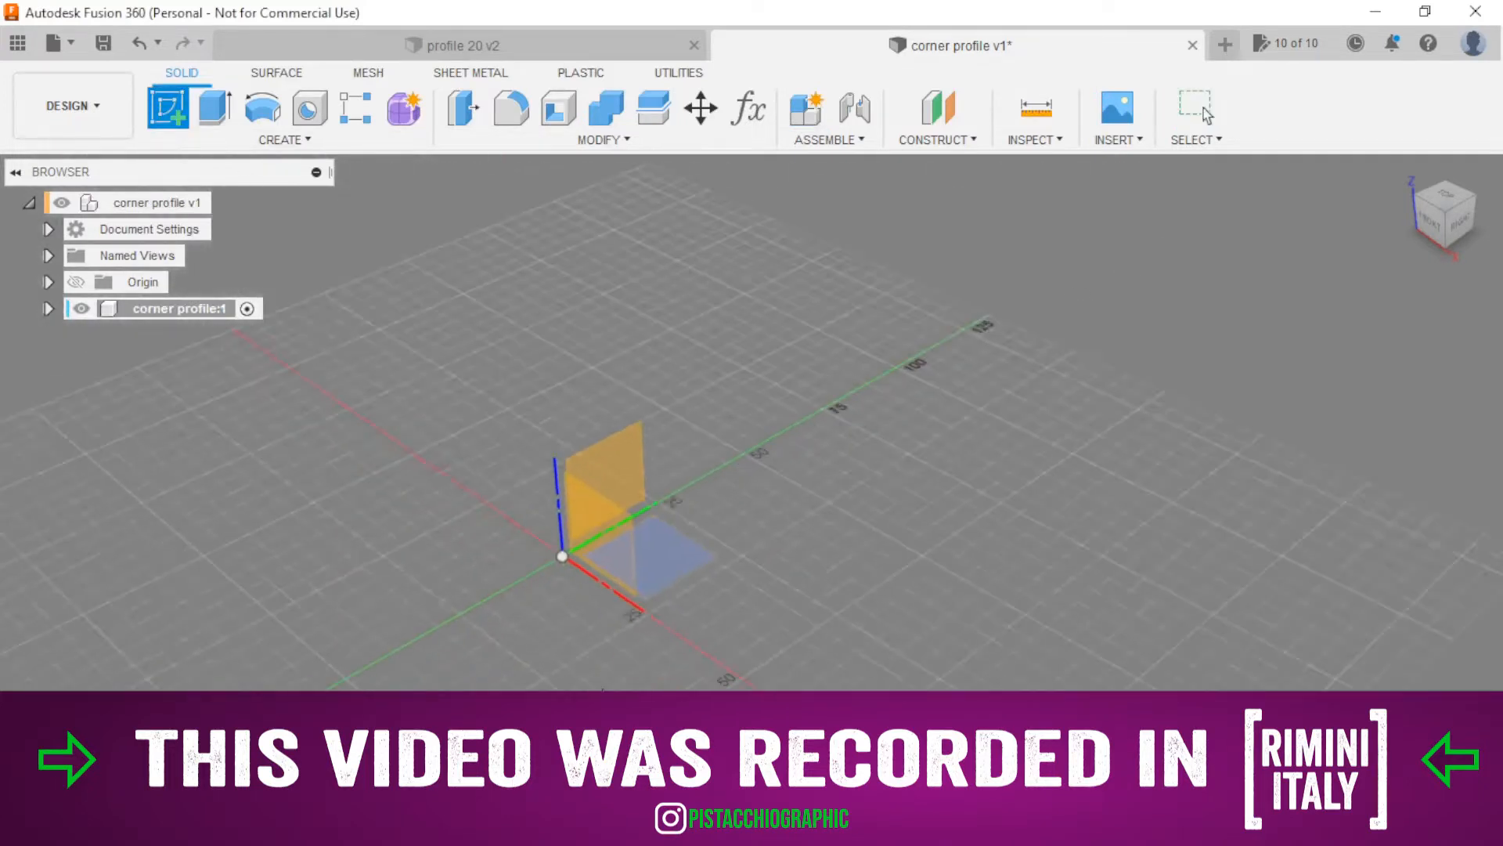
left_click(675, 538)
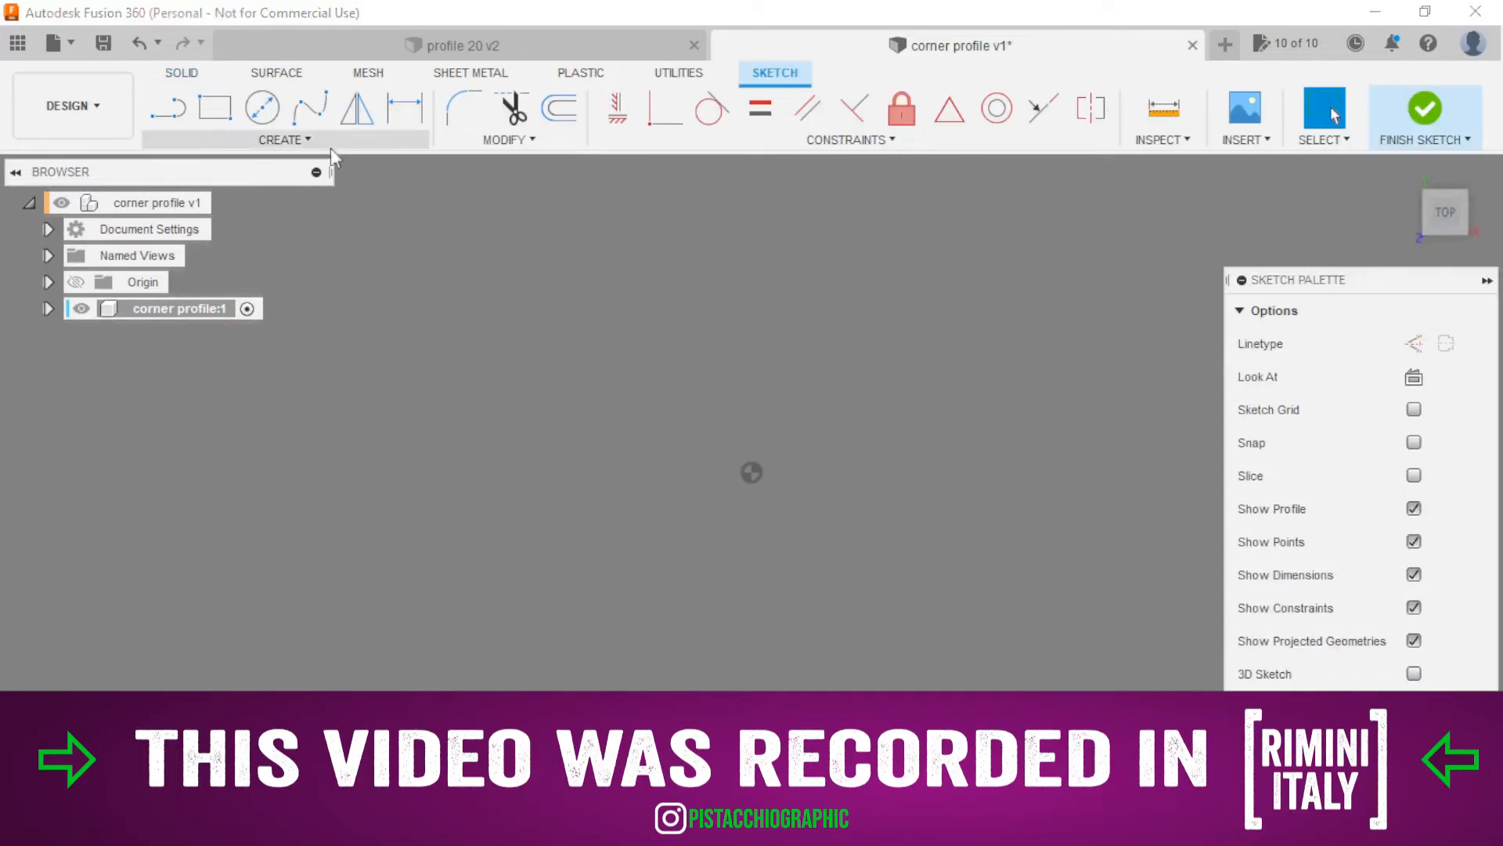
left_click(215, 107)
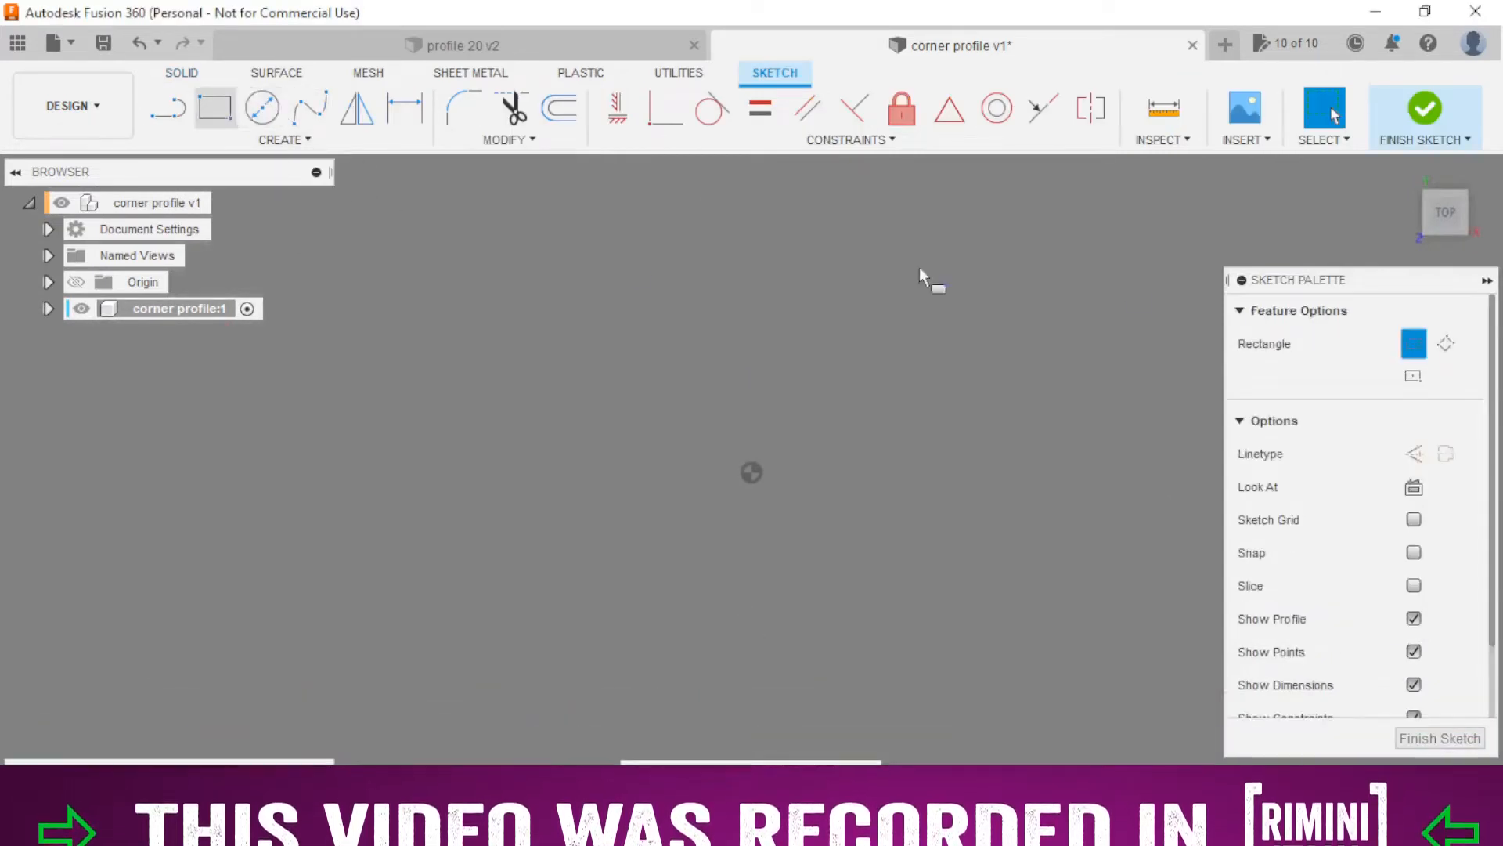
left_click(1413, 375)
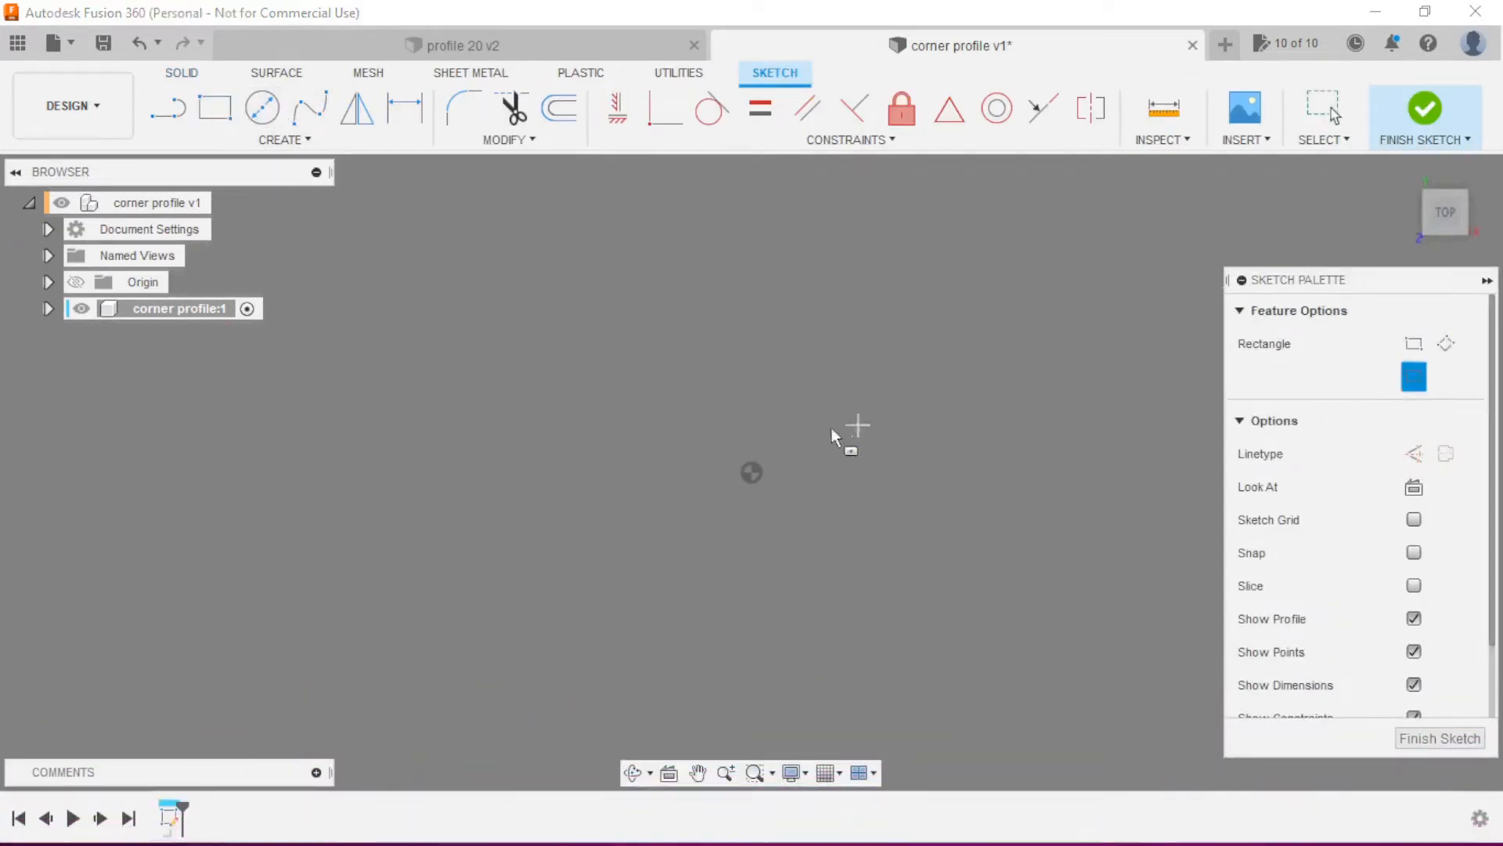
left_click(752, 473)
type("20")
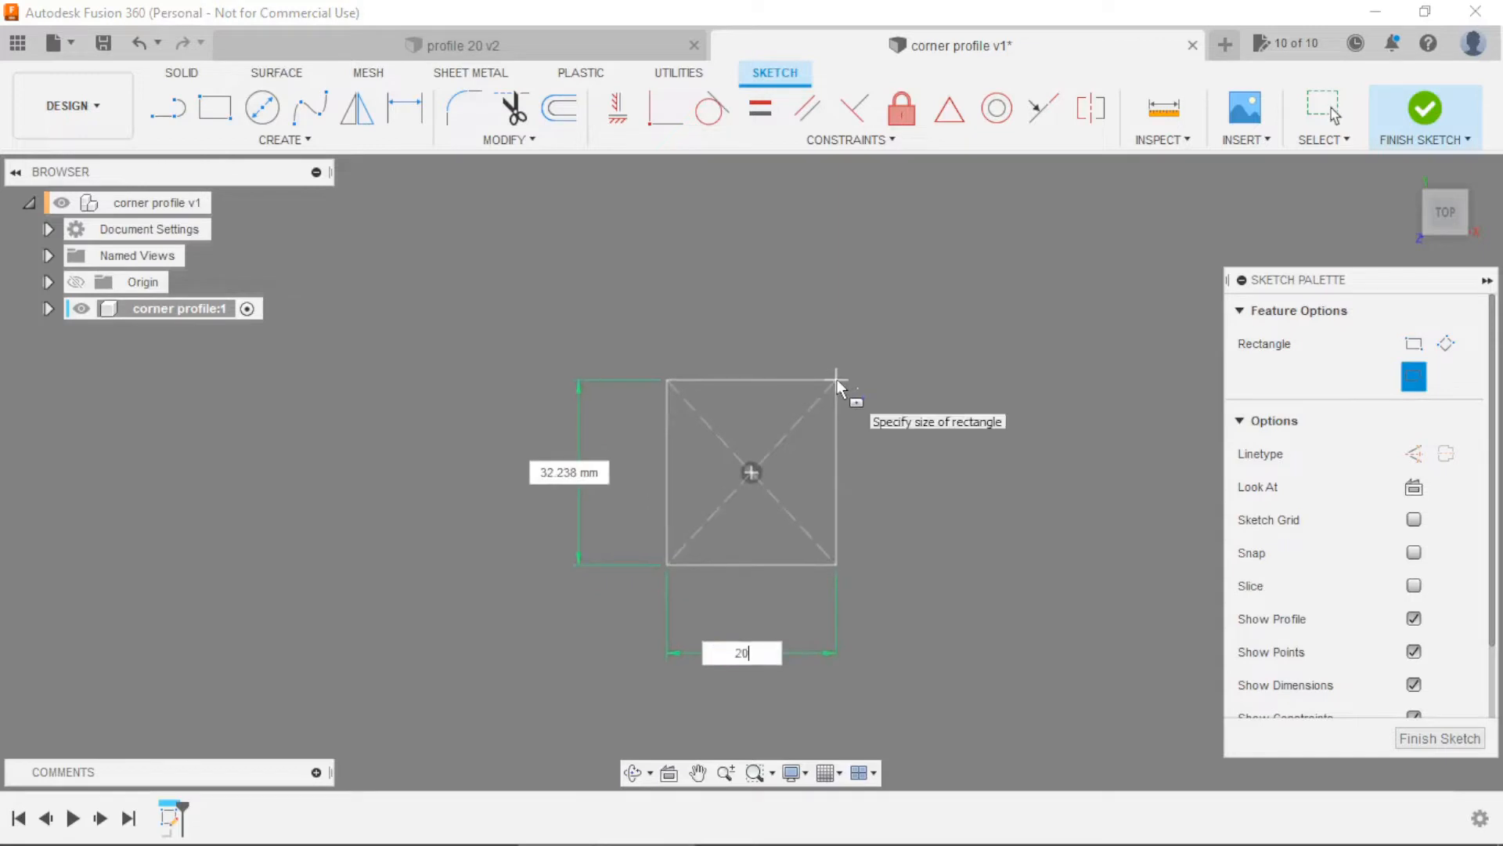
key("Tab")
type("20")
key("Return")
middle_click_drag(890, 548, 869, 444, "shift")
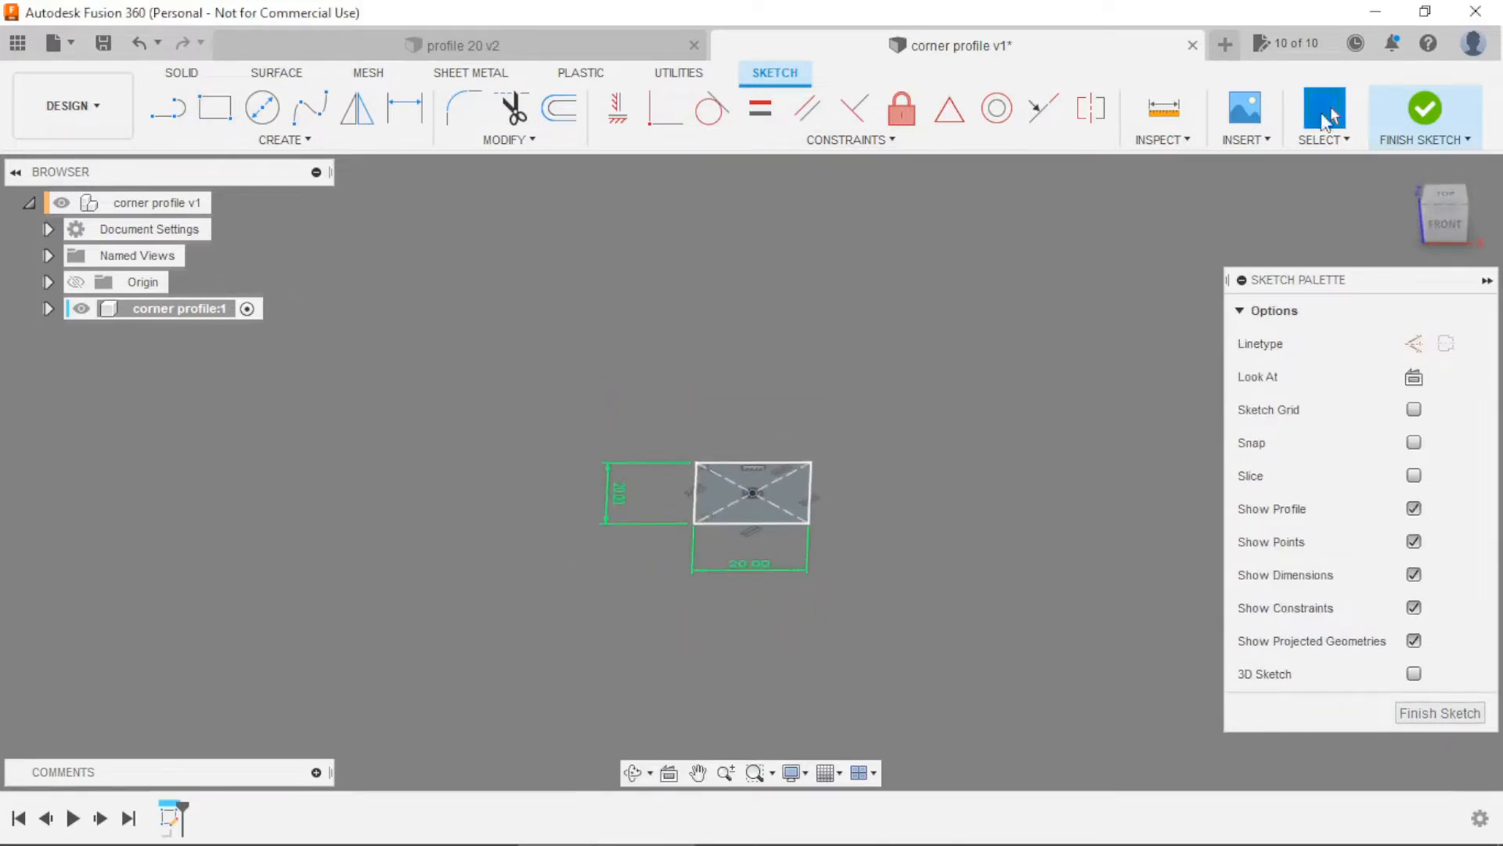
left_click(1426, 110)
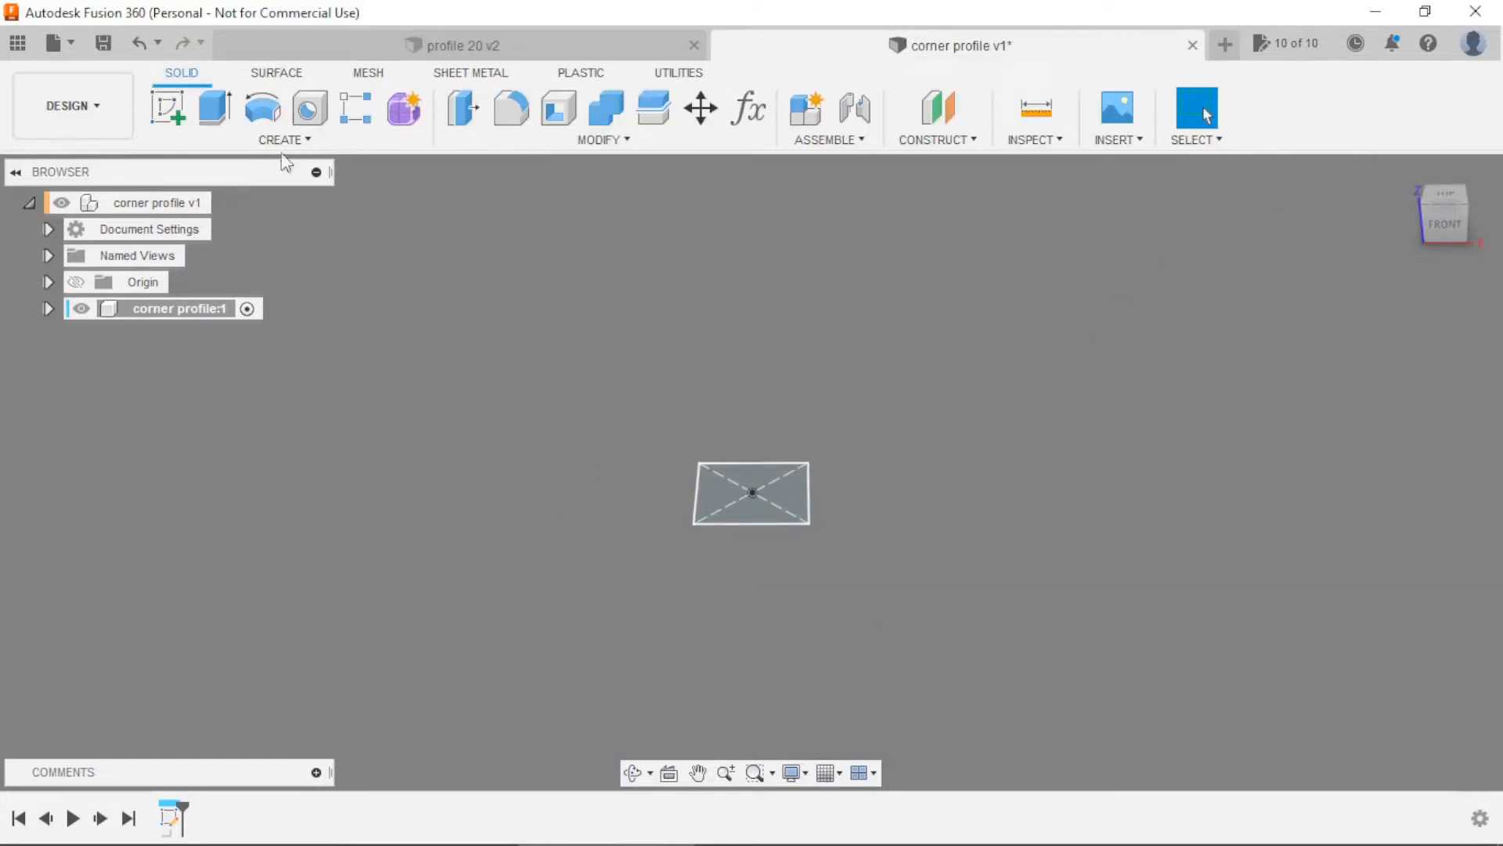
Extrude the square symmetrically by 20 mm, measured as whole length, as a new body
left_click(215, 107)
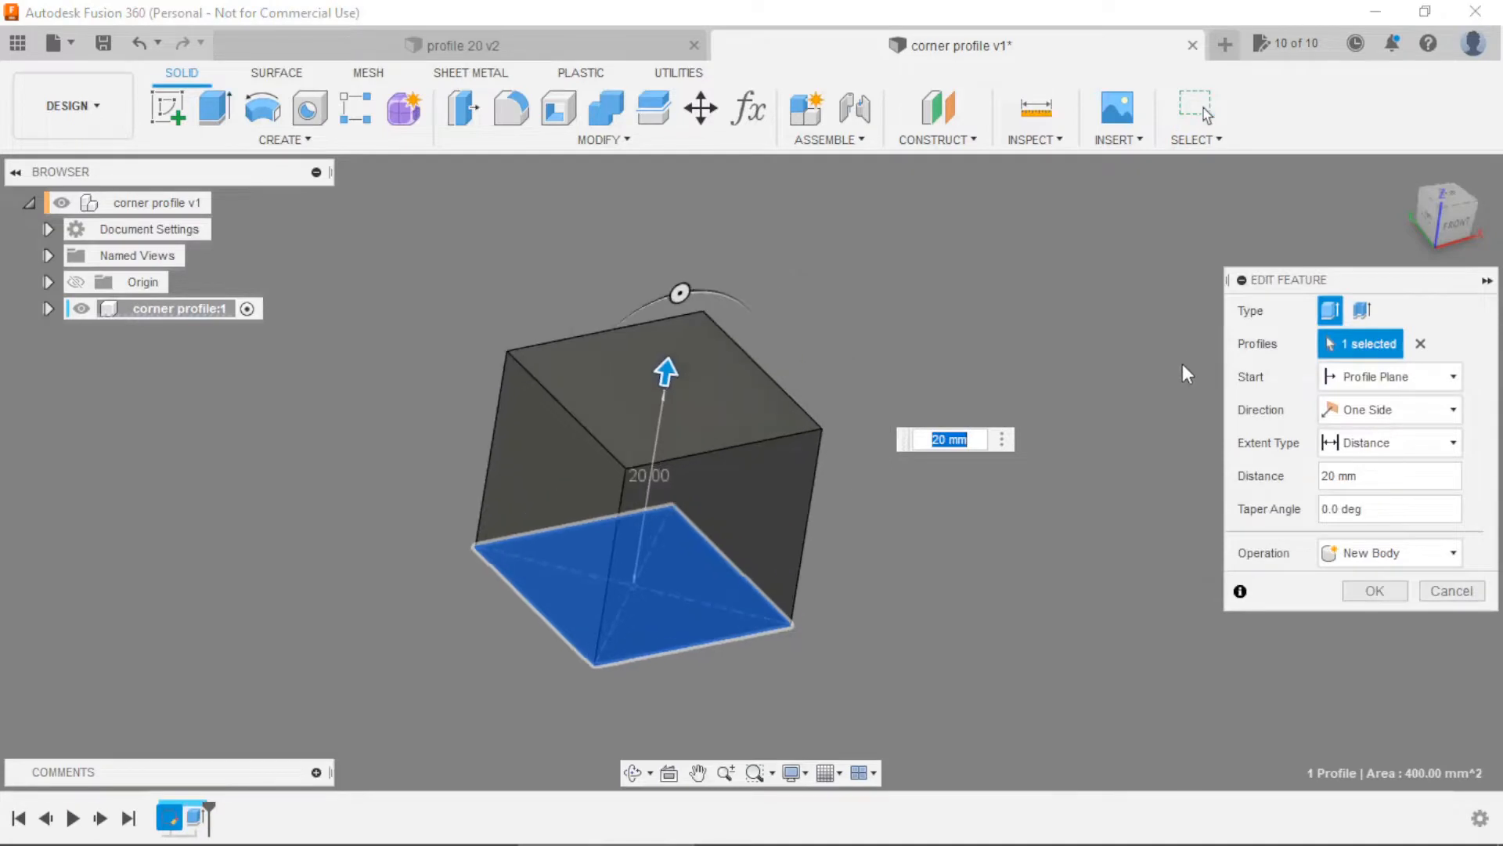
left_click(1395, 409)
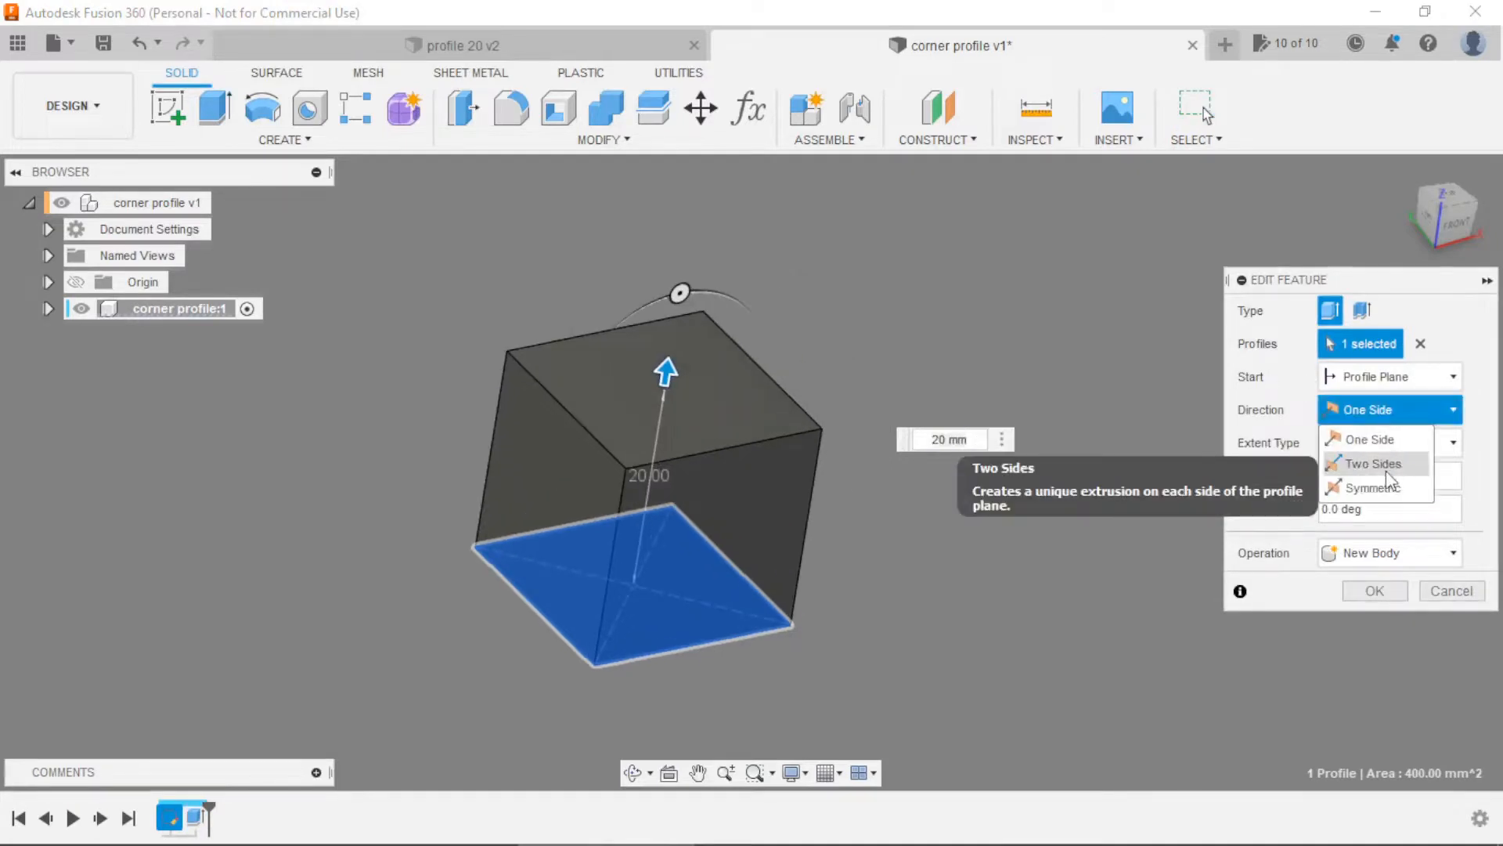
left_click(1371, 488)
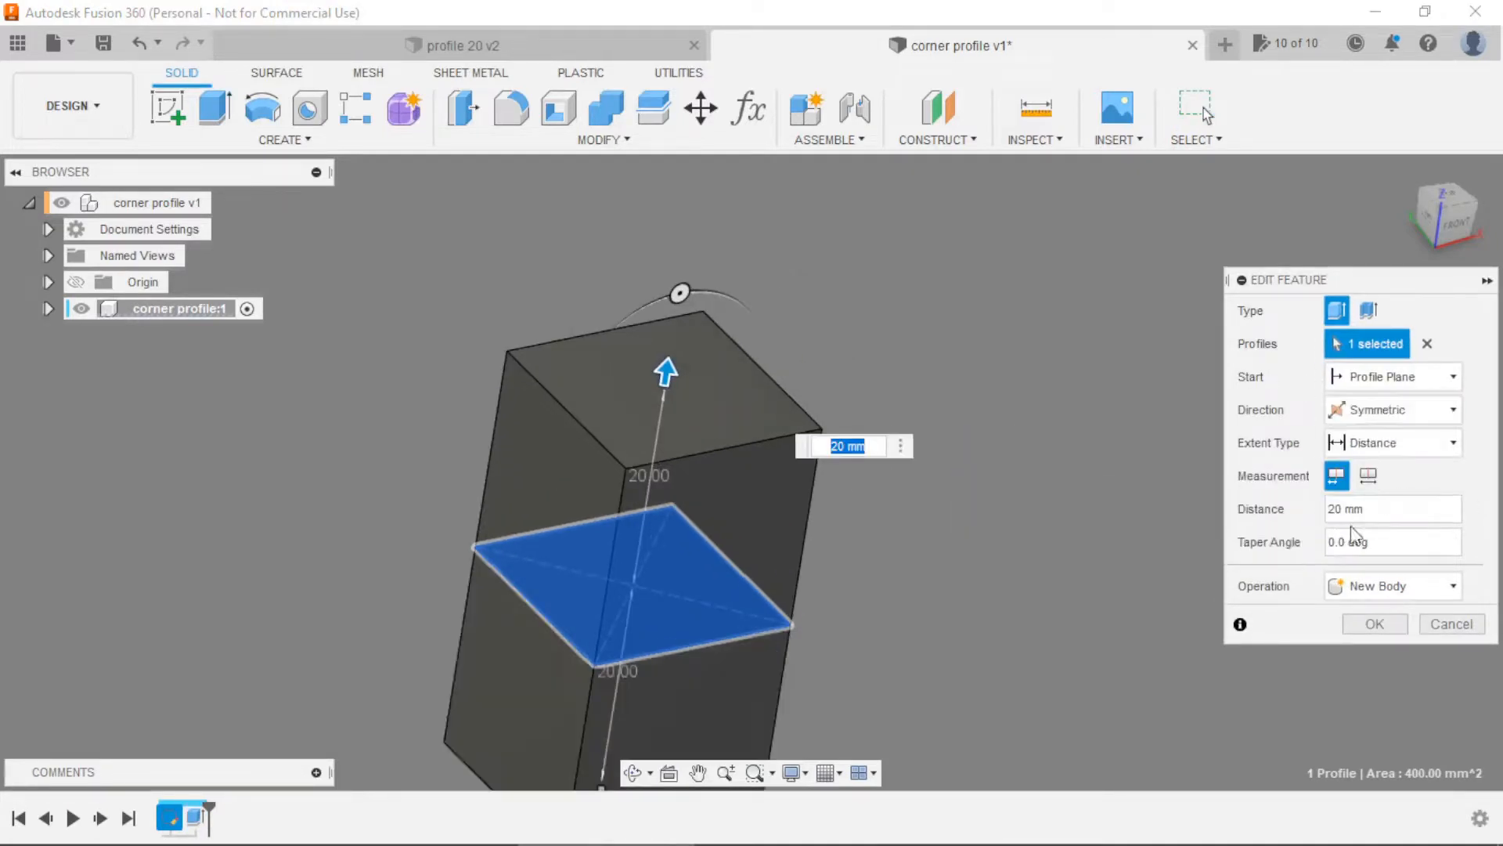
left_click(1368, 475)
left_click(1376, 624)
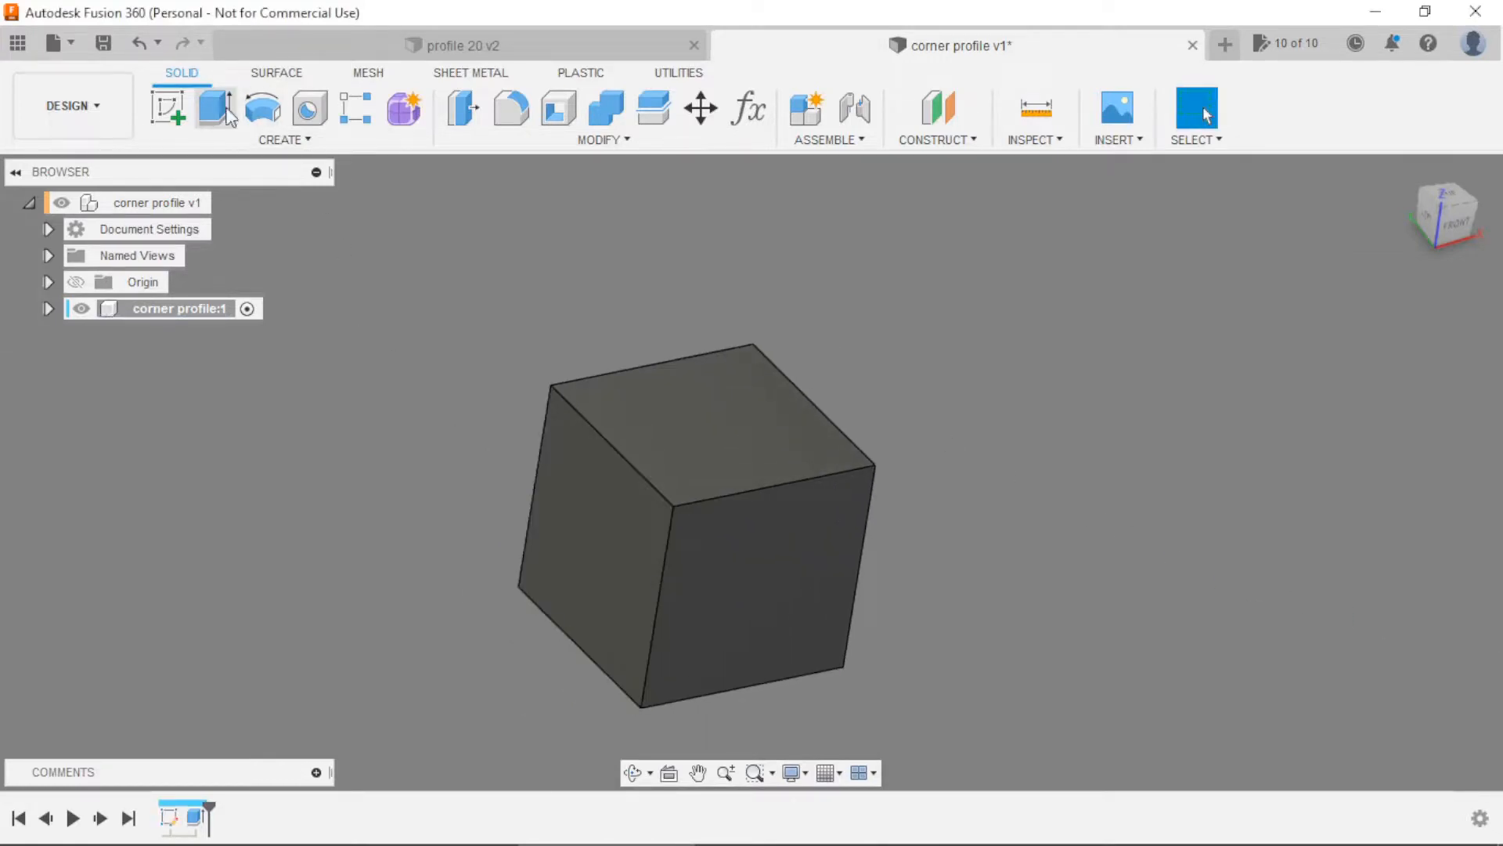
Start a sketch on the cube's top face and draw a 5 mm diameter circle centered on the origin
left_click(166, 107)
left_click(692, 401)
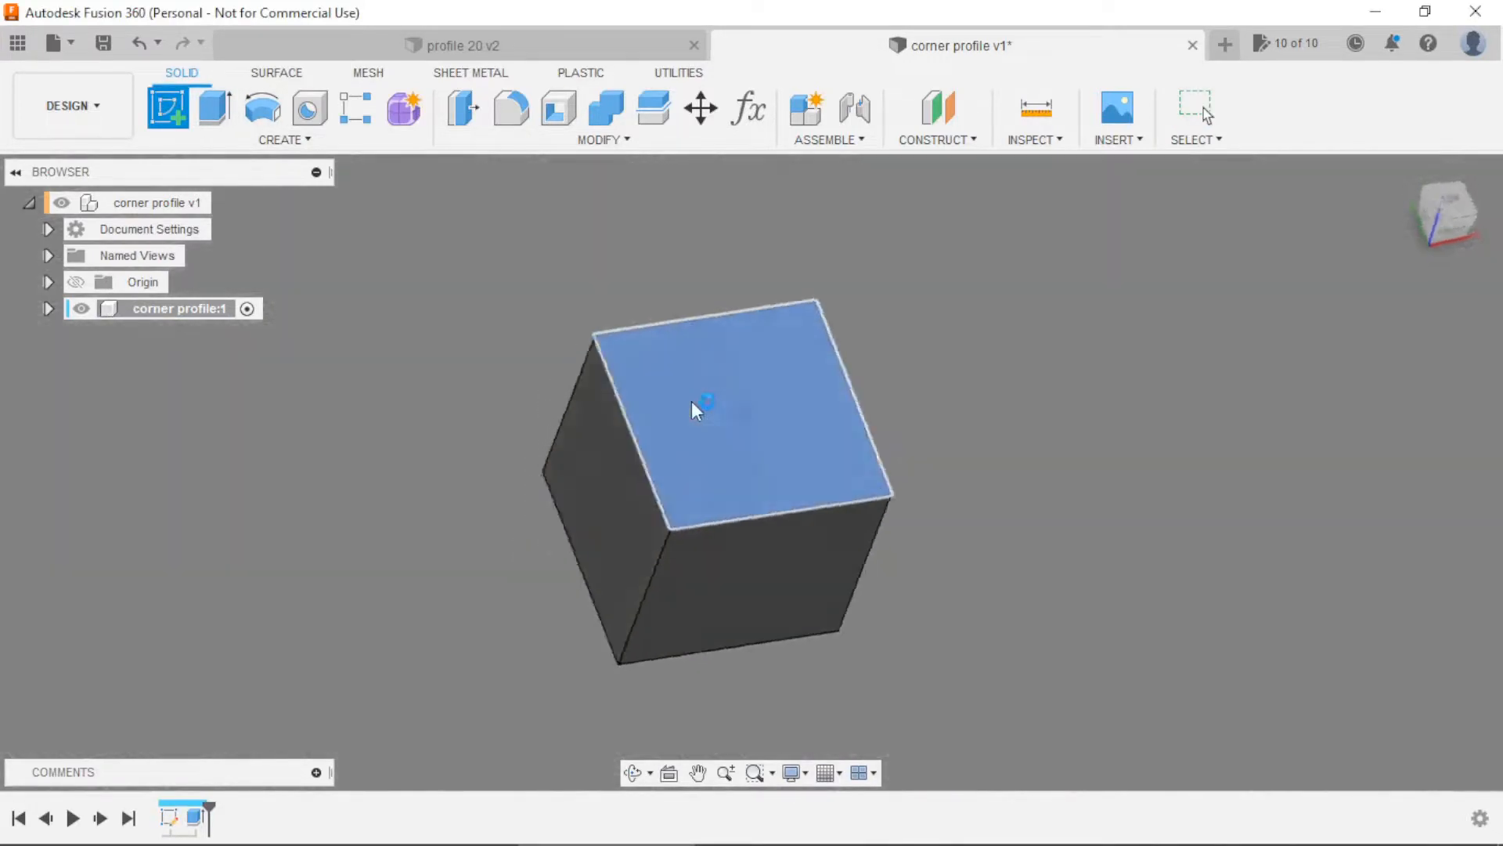
left_click(260, 114)
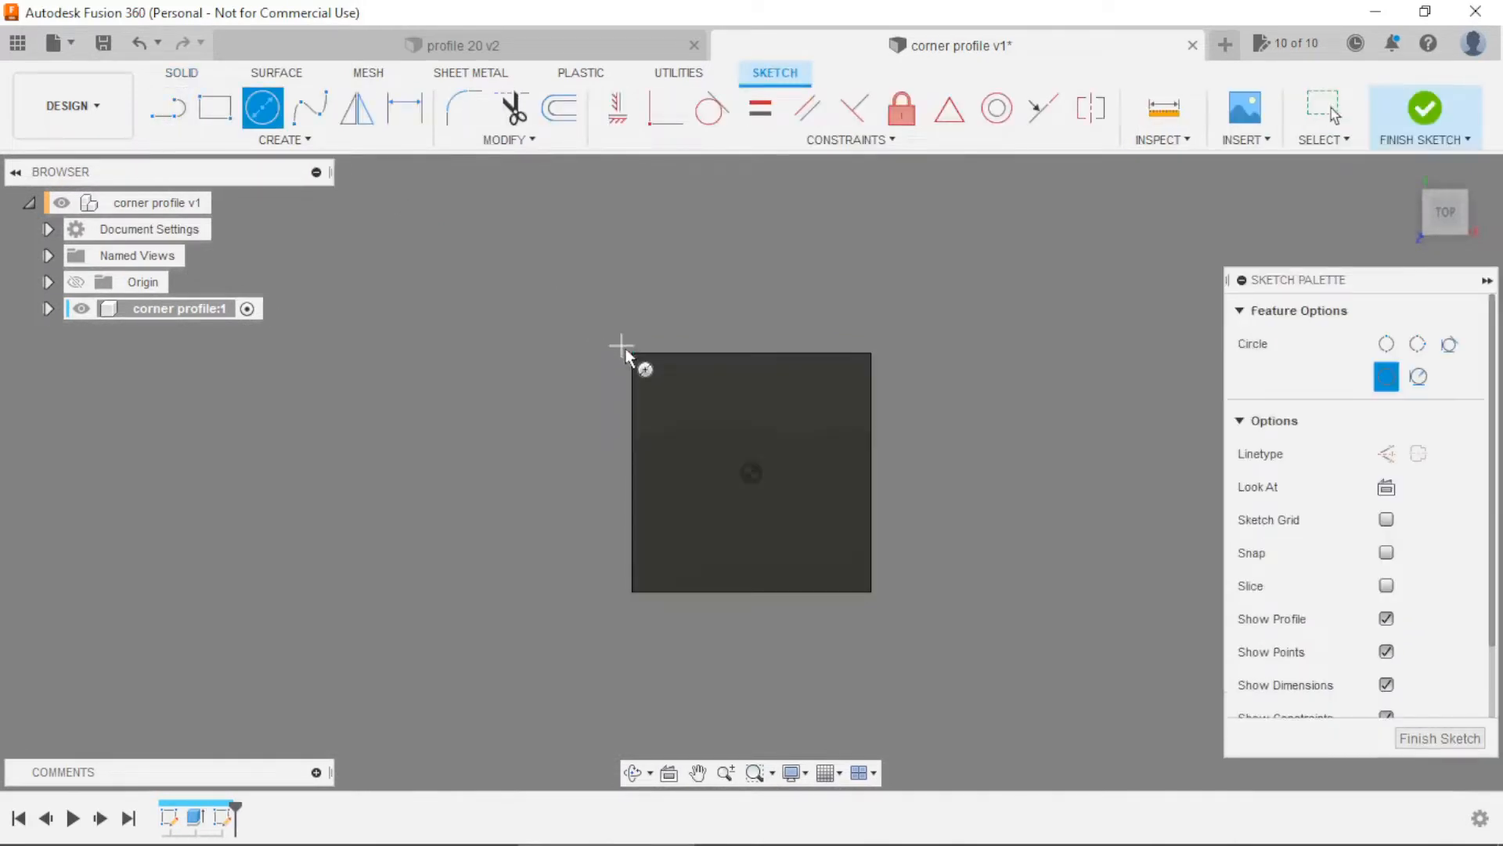
left_click(752, 472)
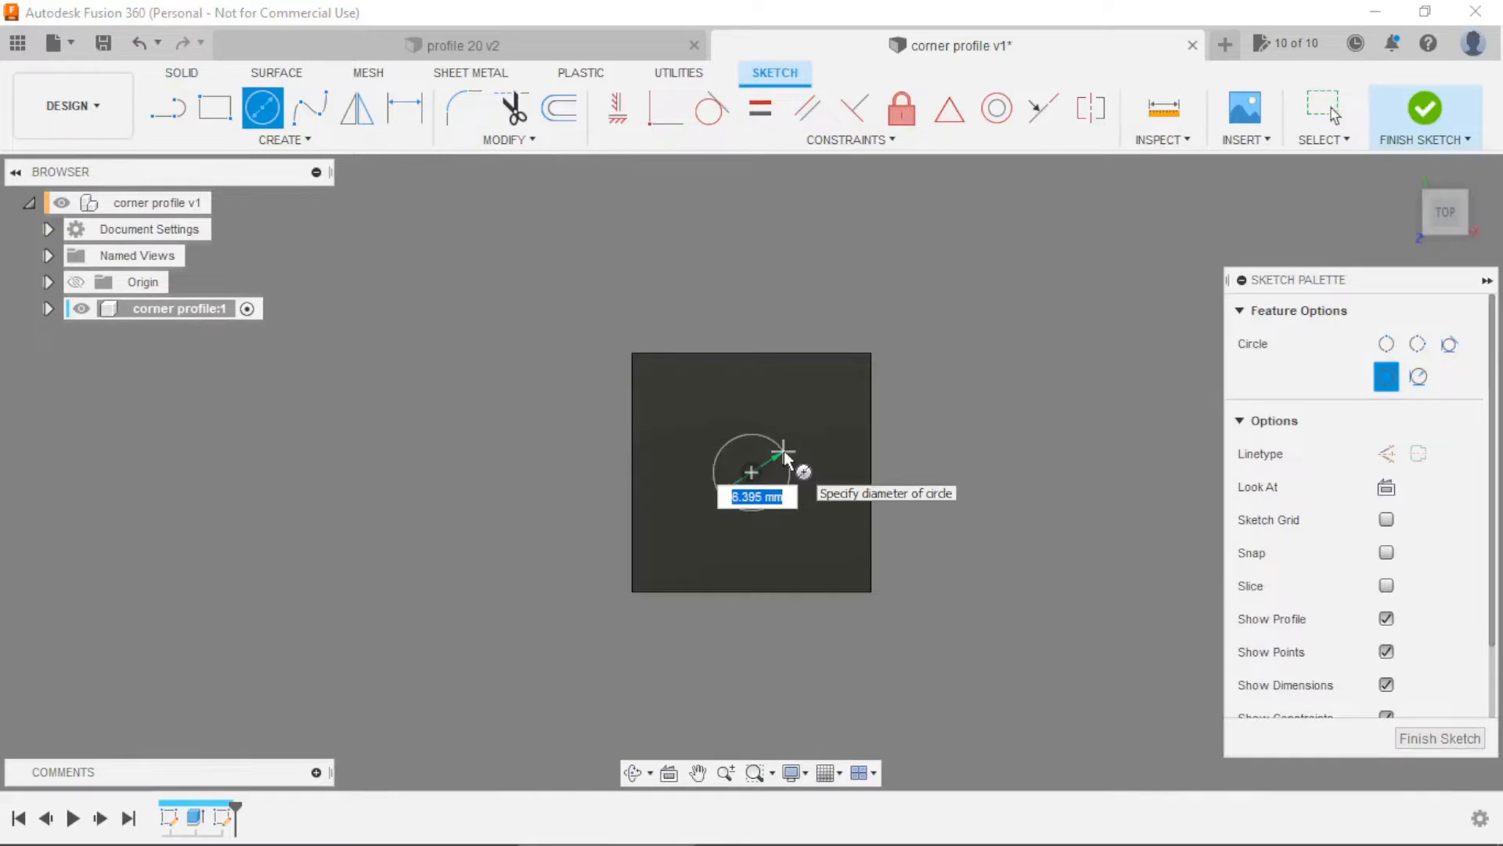
key("Return")
key("Return")
Extrude the circle downward about 37 mm as a cut through the whole cube
middle_click_drag(919, 520, 969, 470, "shift")
key("e")
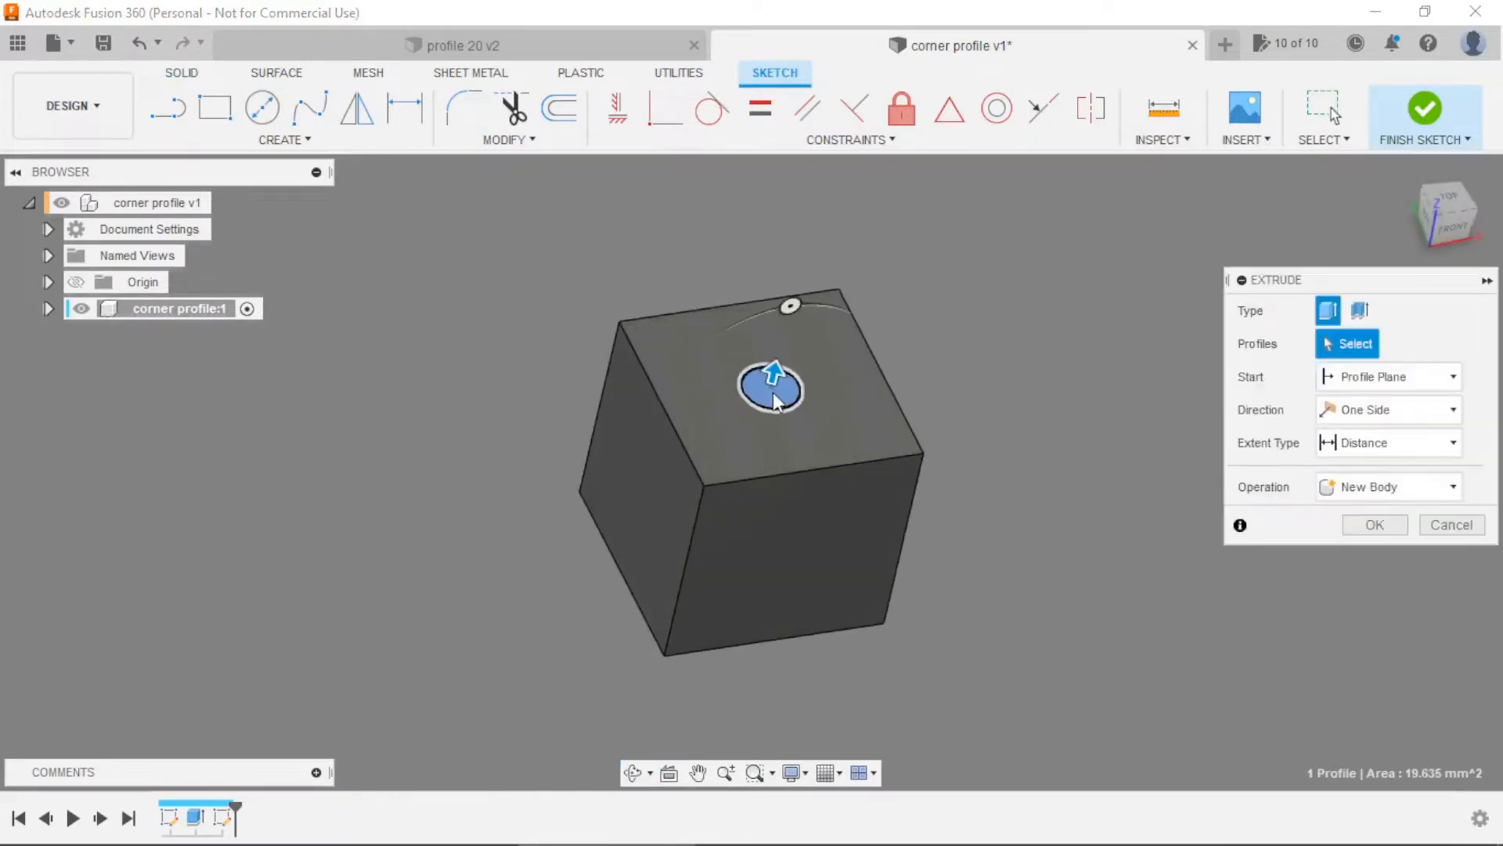
left_click_drag(771, 376, 689, 709)
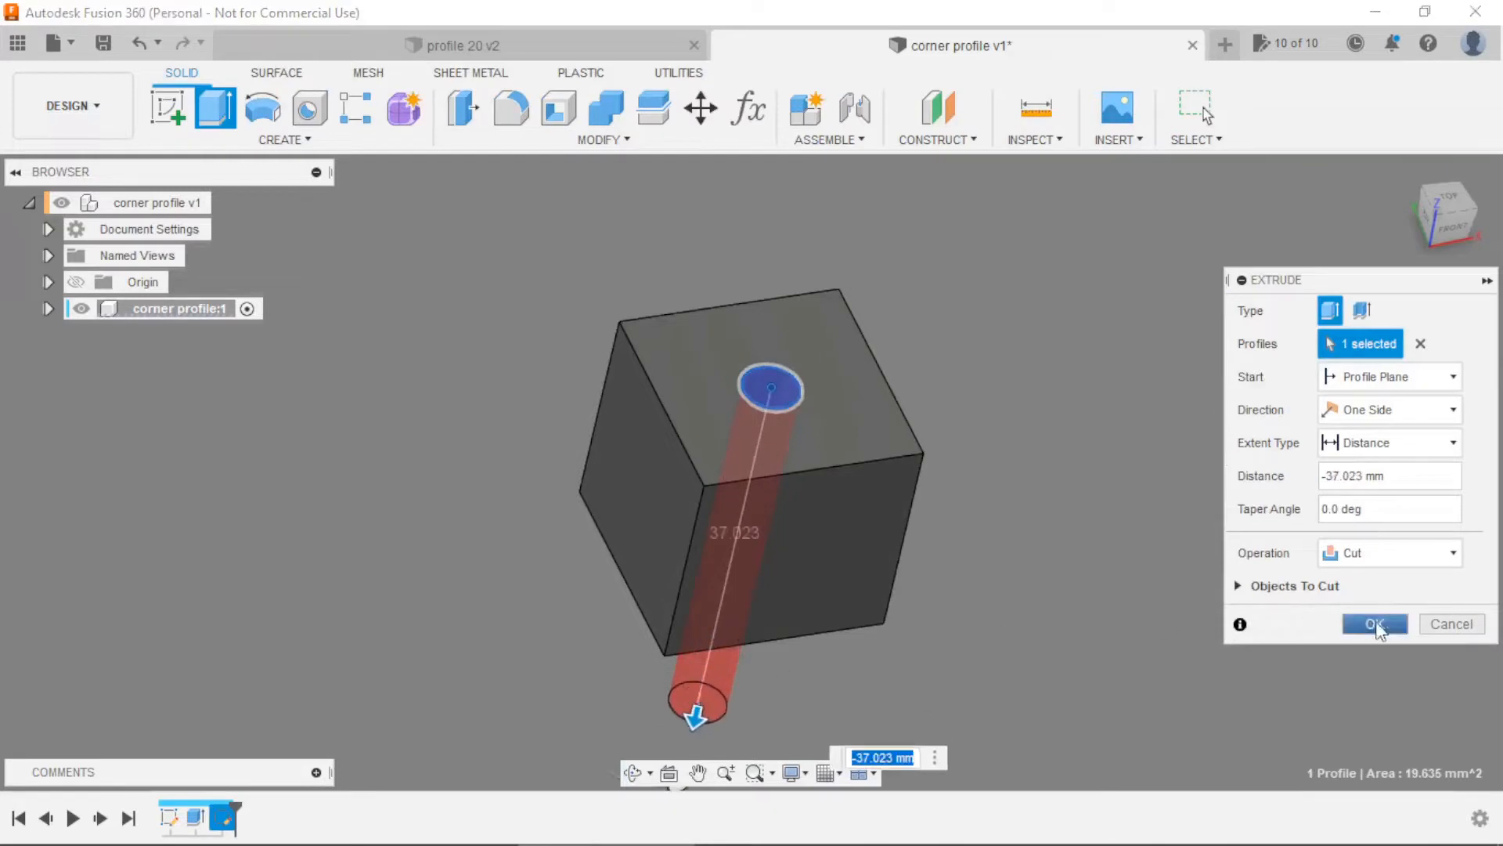
left_click(1376, 624)
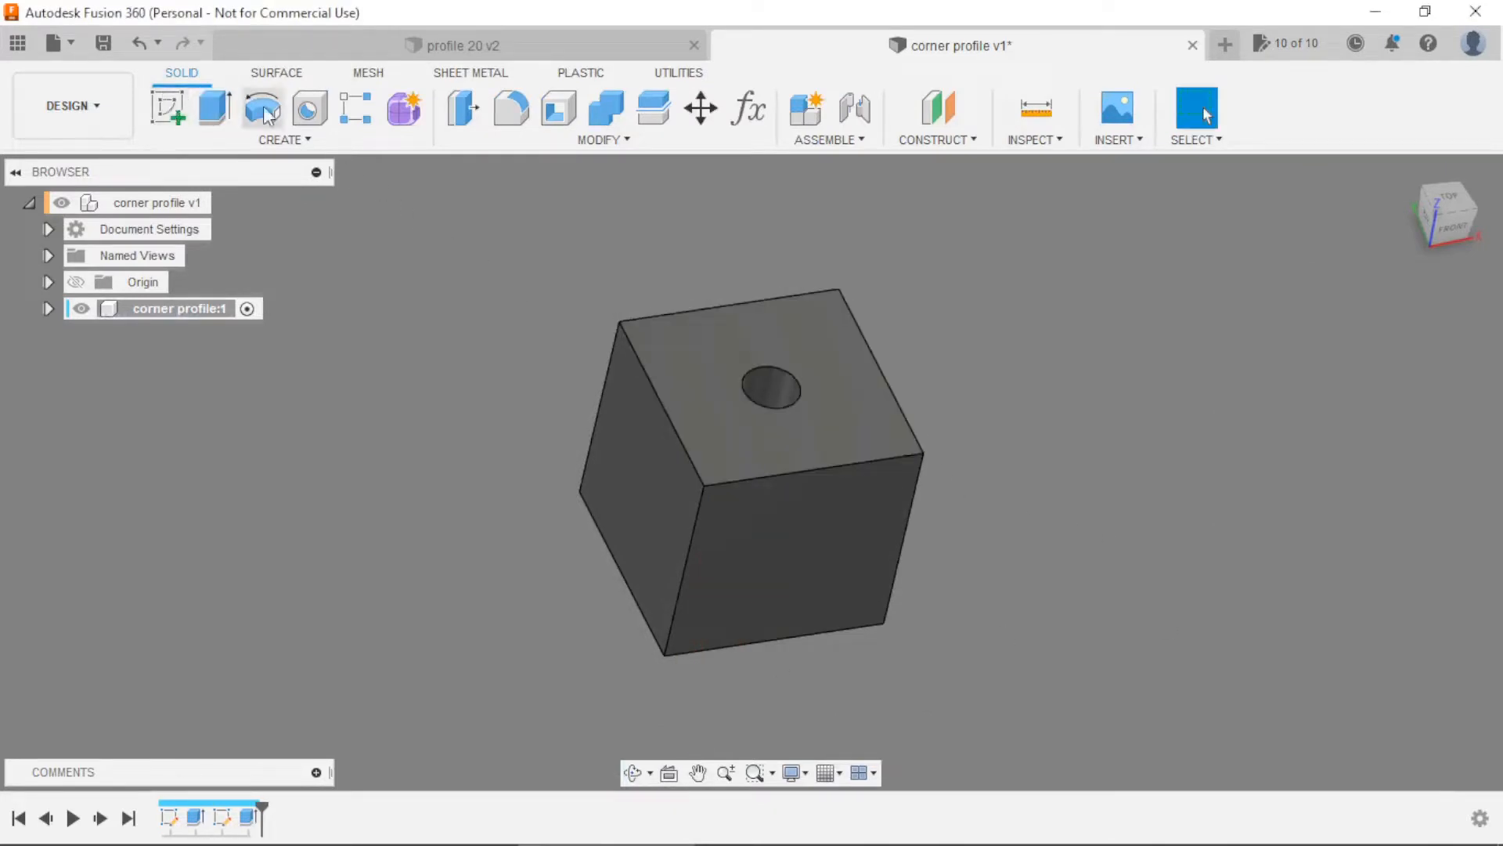
Create a circular pattern of the hole's extrude feature about the red X axis, with partial distribution, 90 degrees and quantity 2
left_click(356, 108)
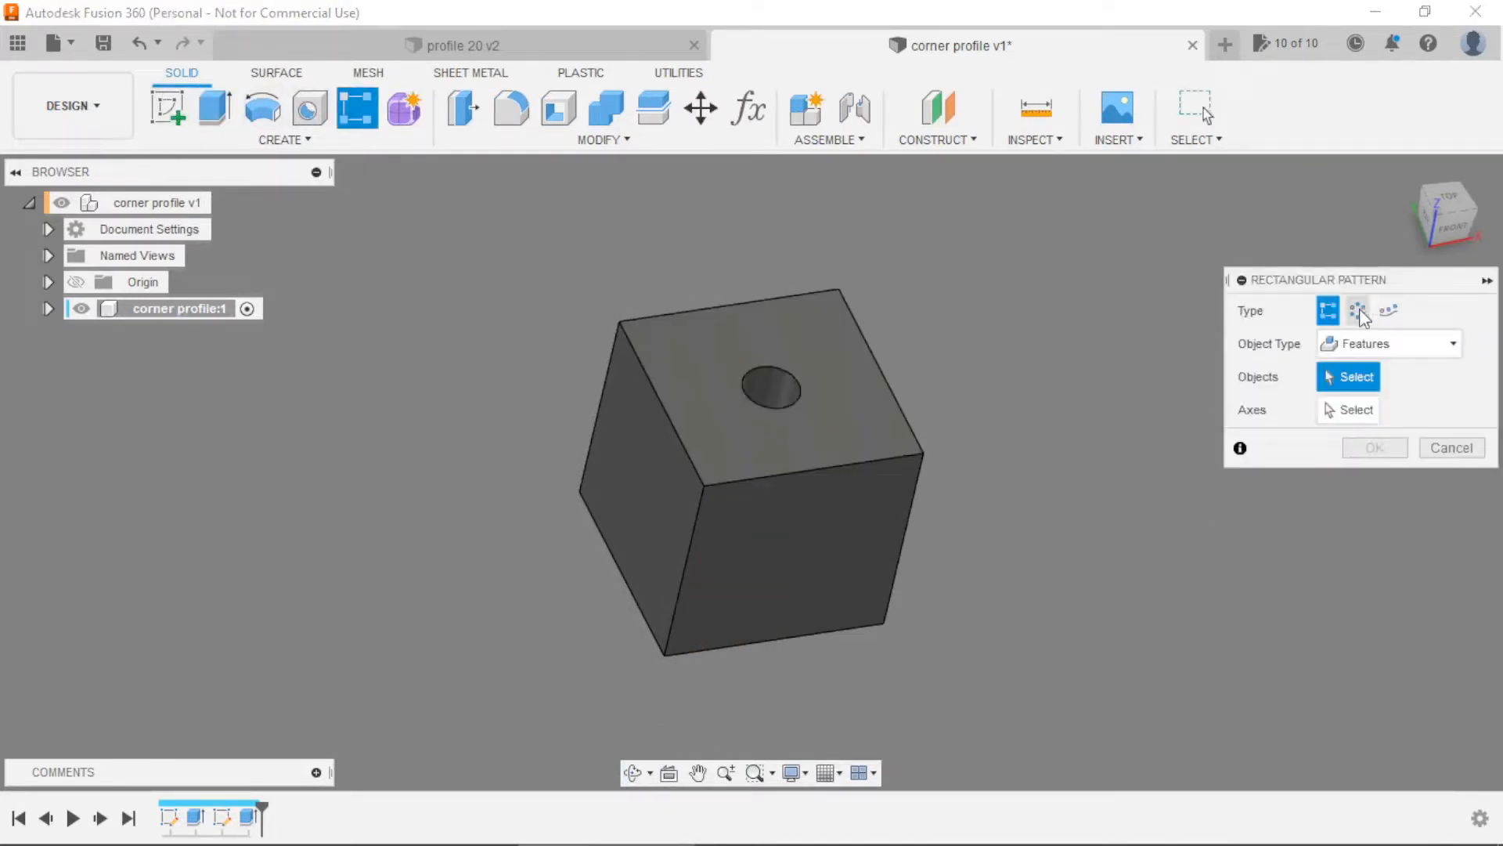
left_click(1359, 312)
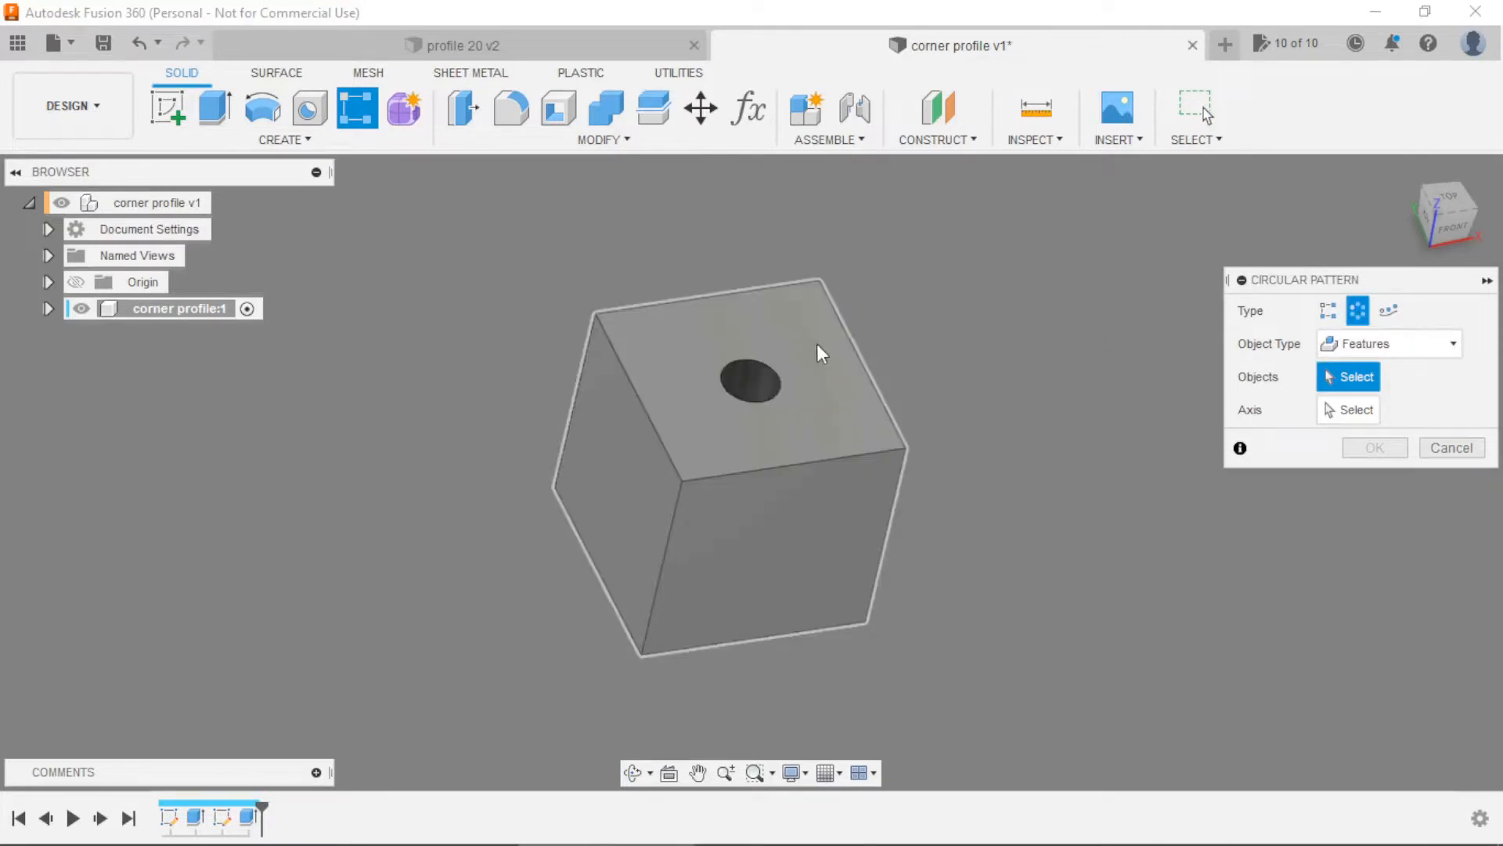
left_click(252, 818)
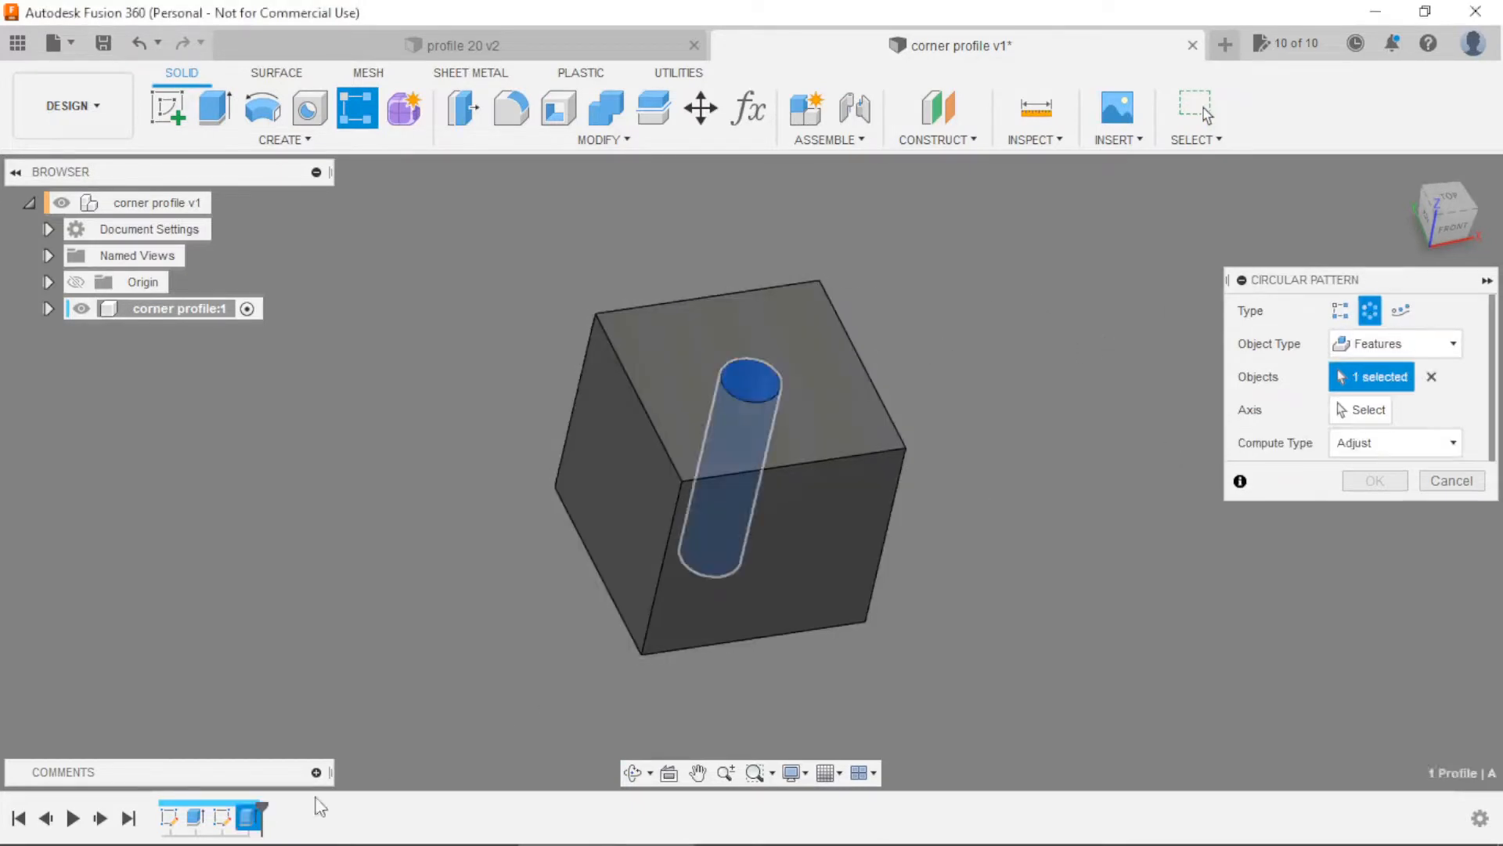
scroll(1025, 428, "down", 3)
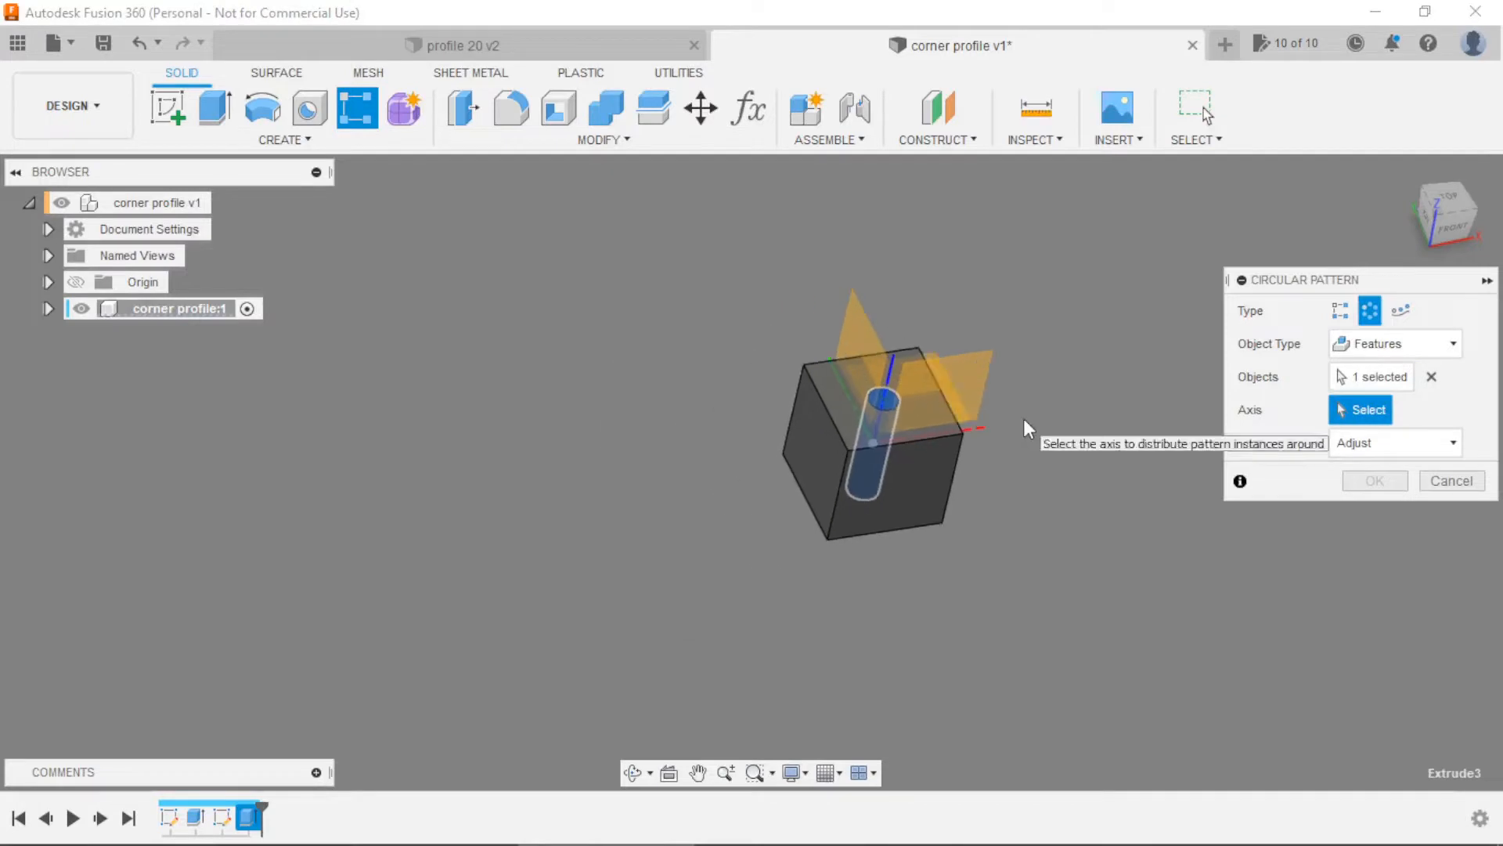
left_click(995, 428)
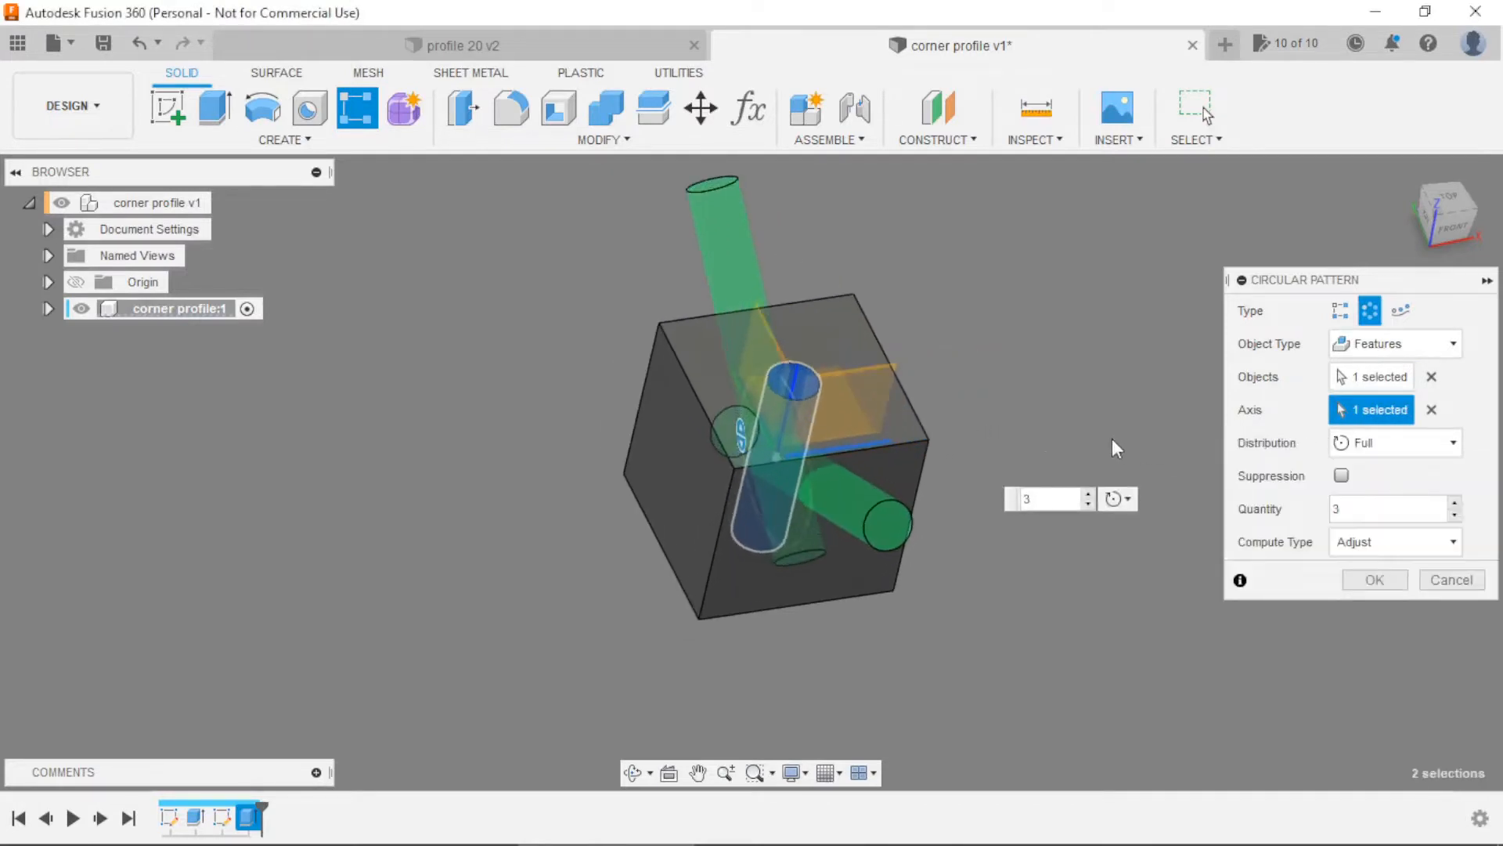
left_click(1416, 441)
left_click(1378, 497)
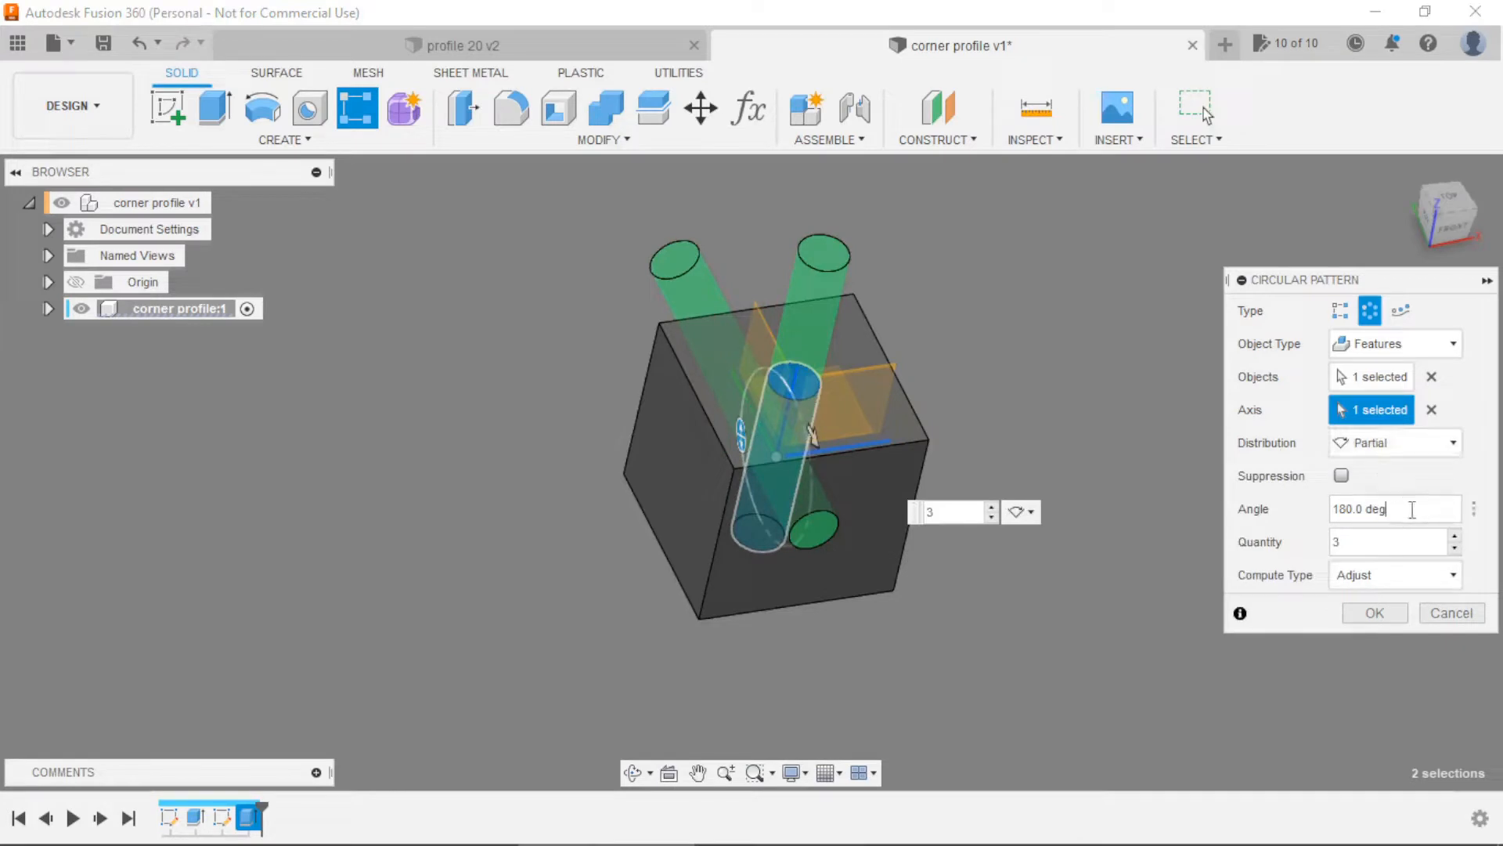
left_click_drag(1421, 508, 1271, 520)
type("90")
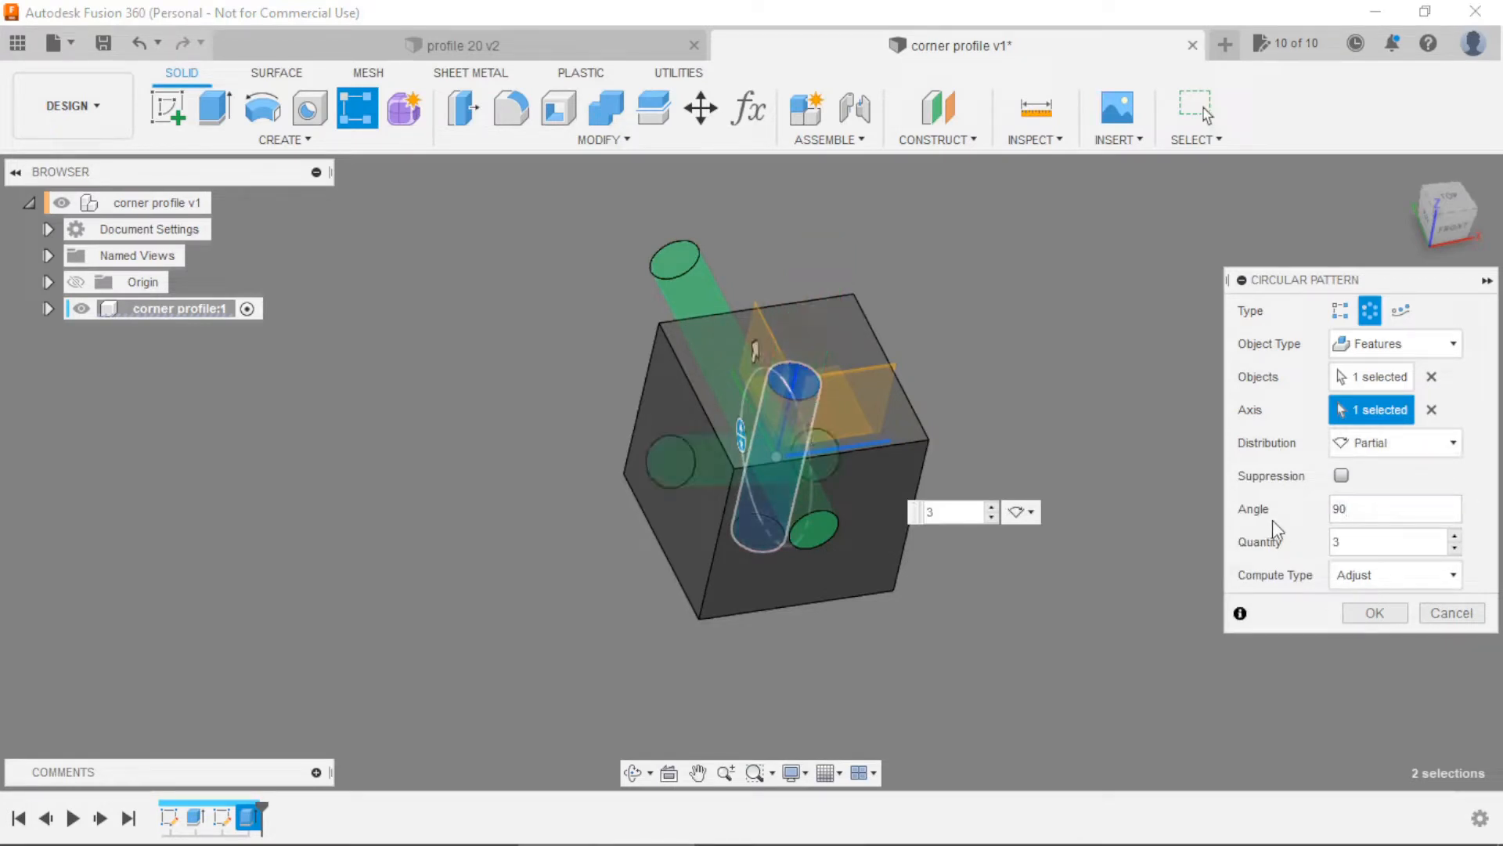
type("2")
middle_click_drag(1129, 607, 1185, 589, "shift")
left_click(1382, 612)
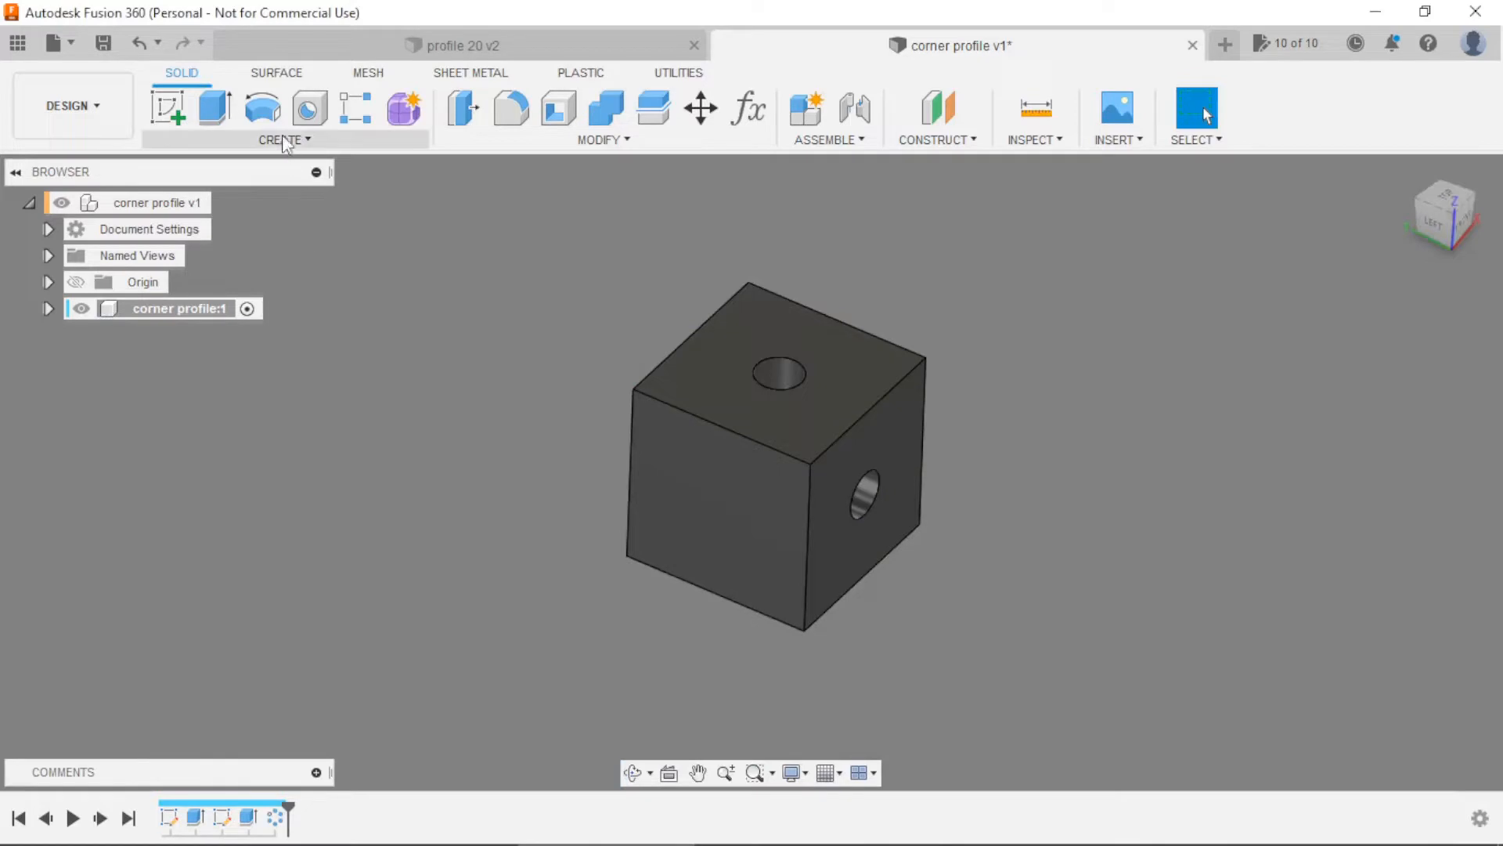
Create a circular pattern of the original hole feature about the green Y axis, with partial distribution, 90 degrees and quantity 2
left_click(359, 117)
left_click(1358, 311)
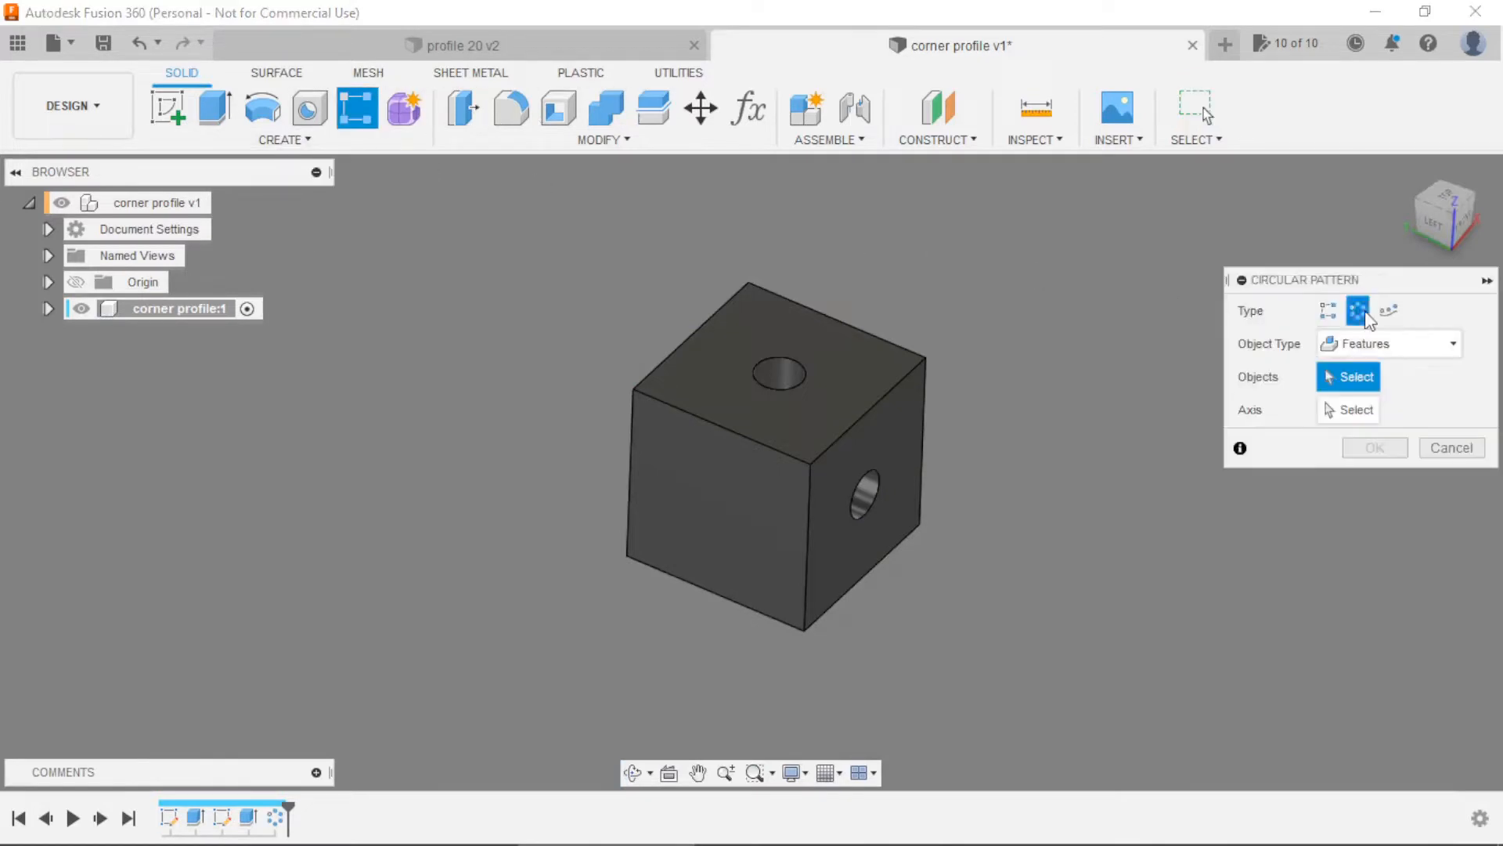
left_click(251, 816)
left_click(1348, 410)
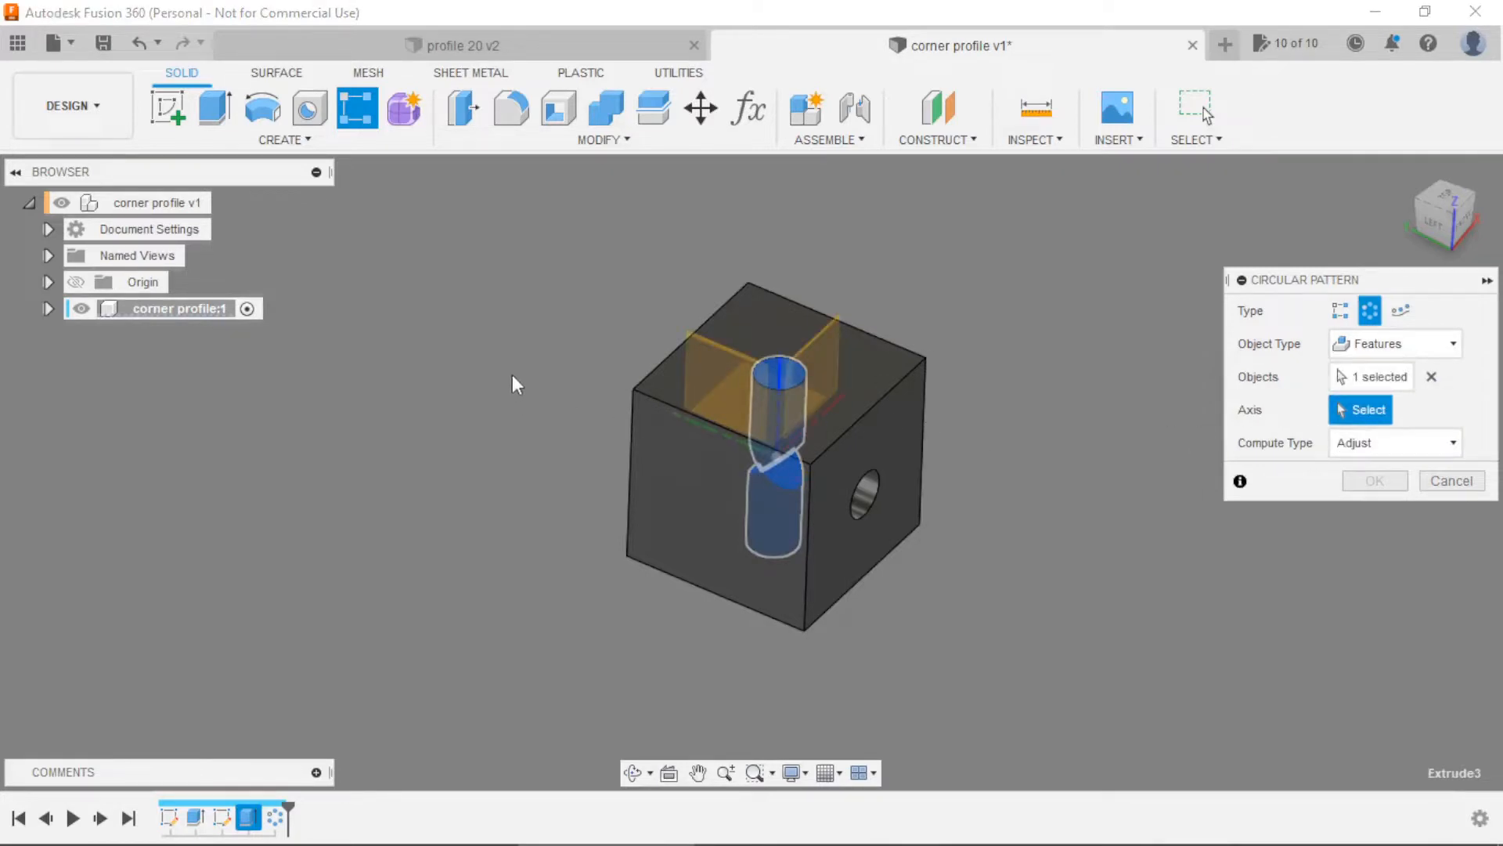
scroll(518, 377, "down", 3)
left_click(536, 376)
scroll(523, 375, "up", 3)
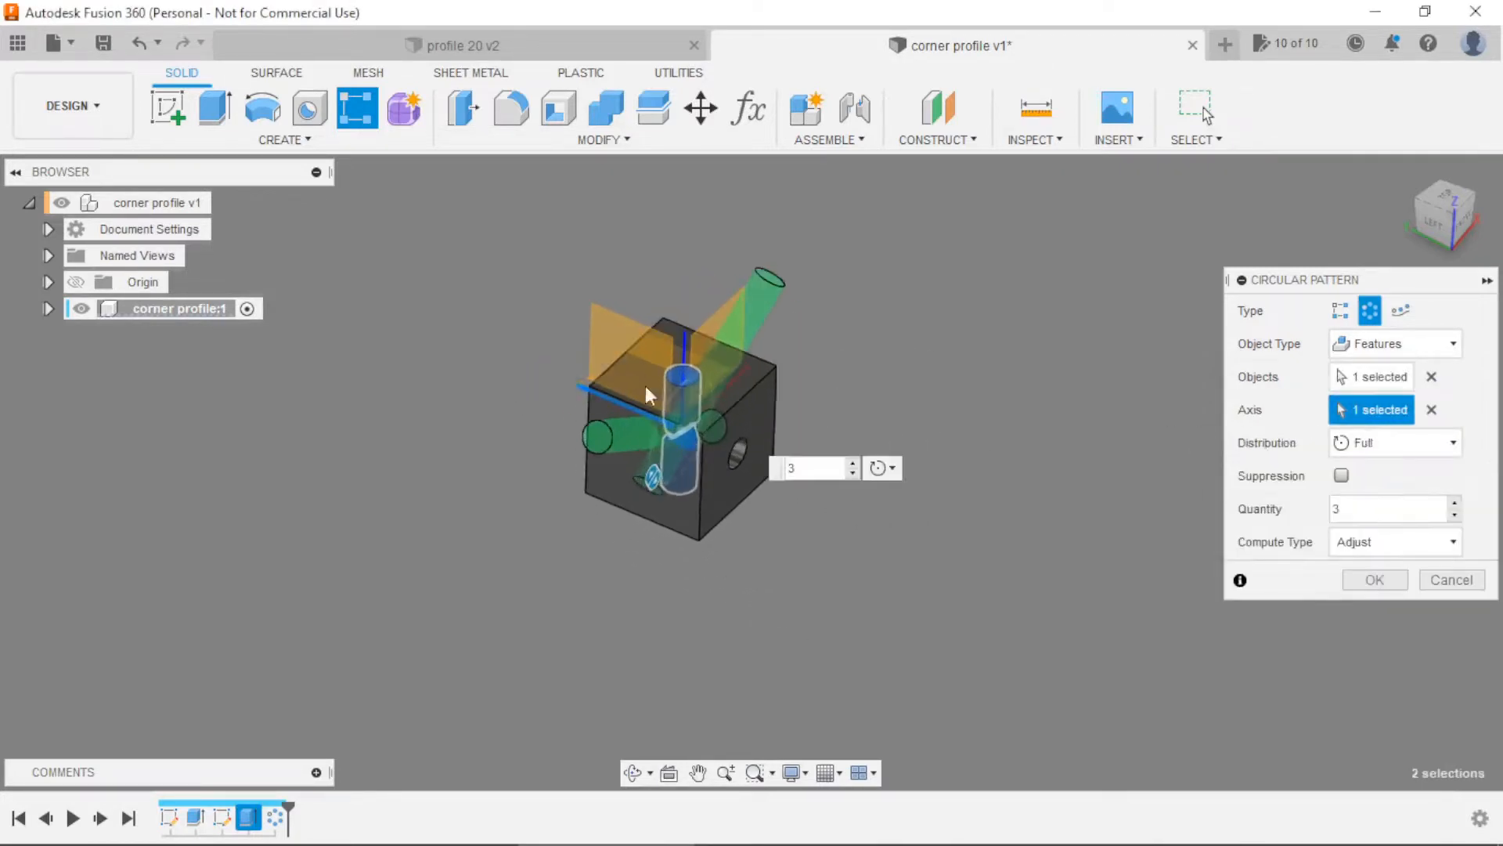
left_click(1390, 442)
left_click(1372, 497)
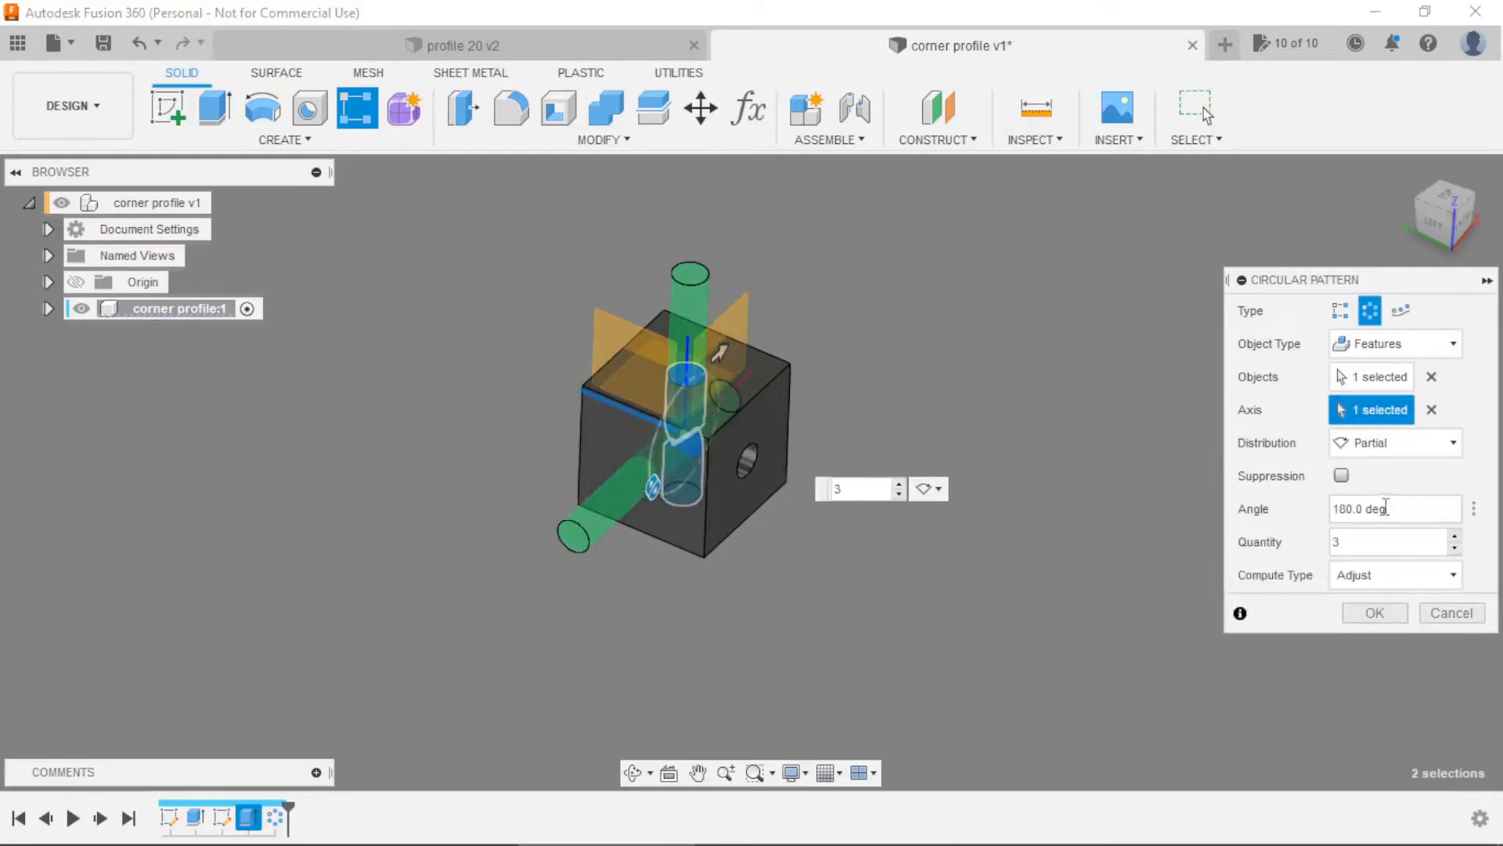
type("90")
double_click(1333, 542)
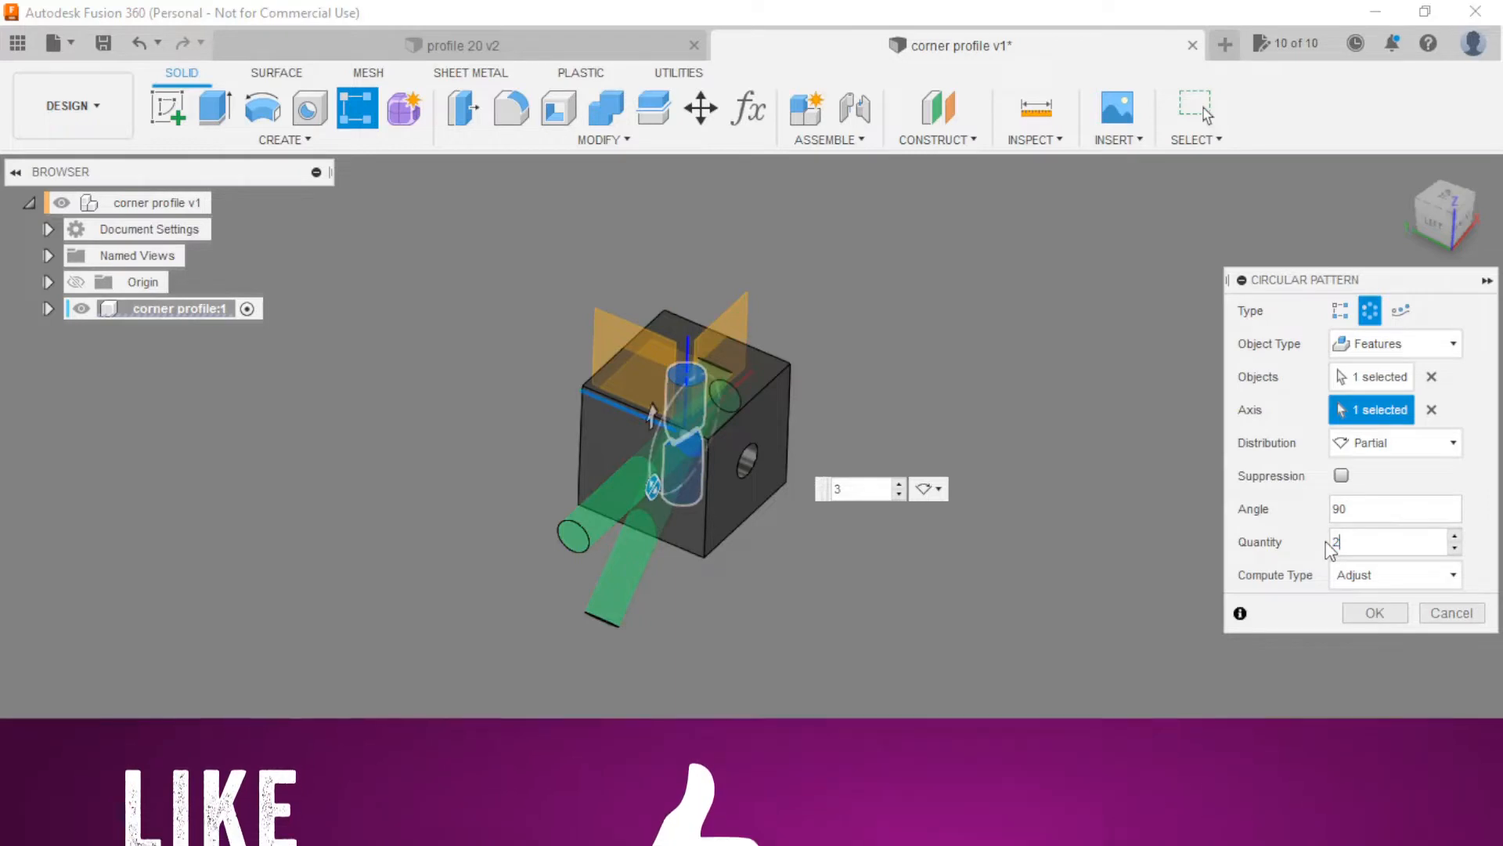
type("2")
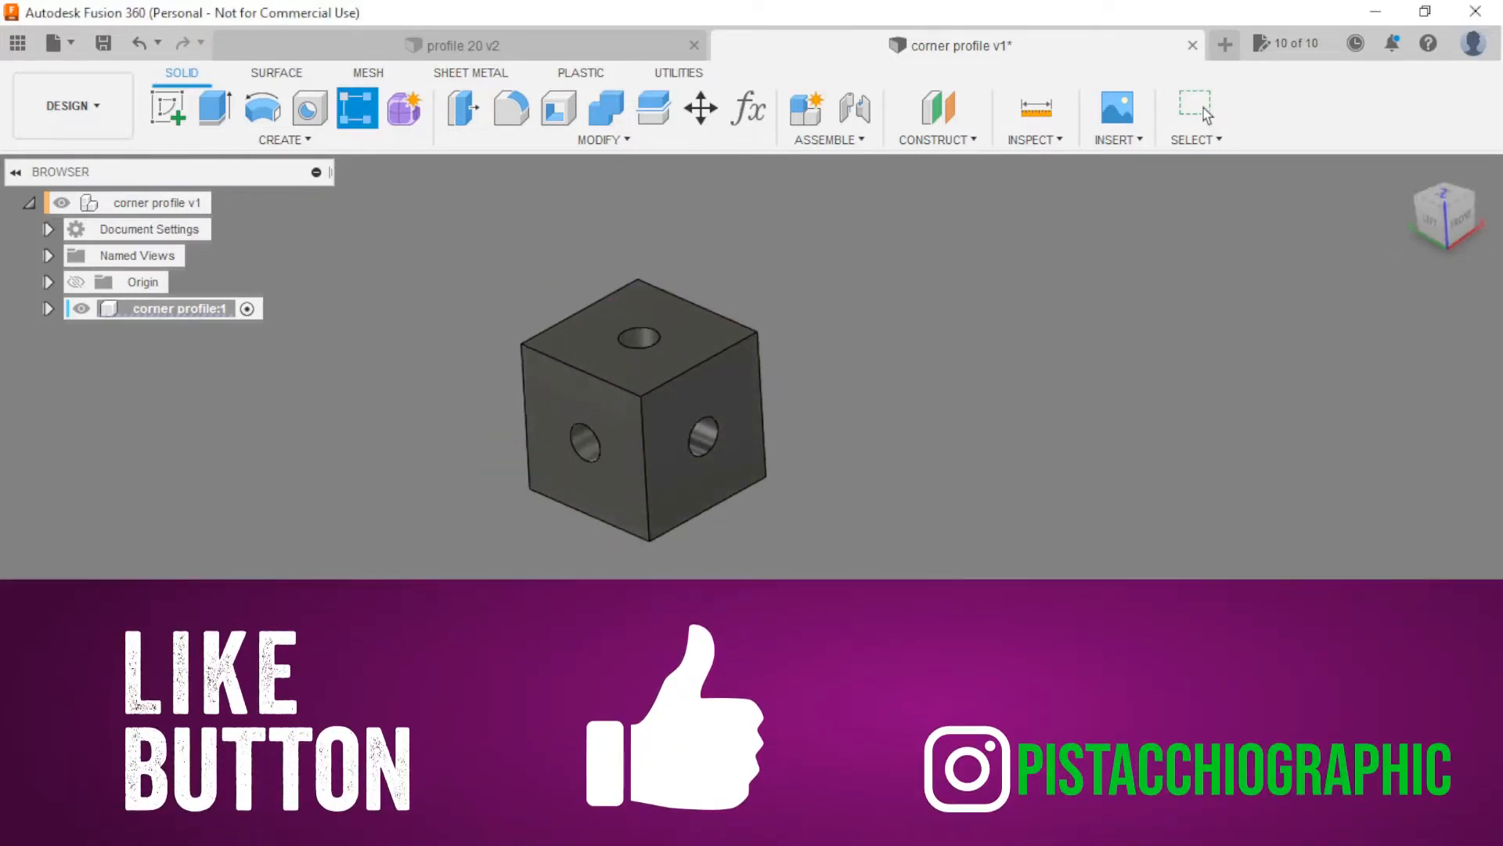
left_click(1206, 115)
middle_click_drag(909, 574, 501, 321, "shift")
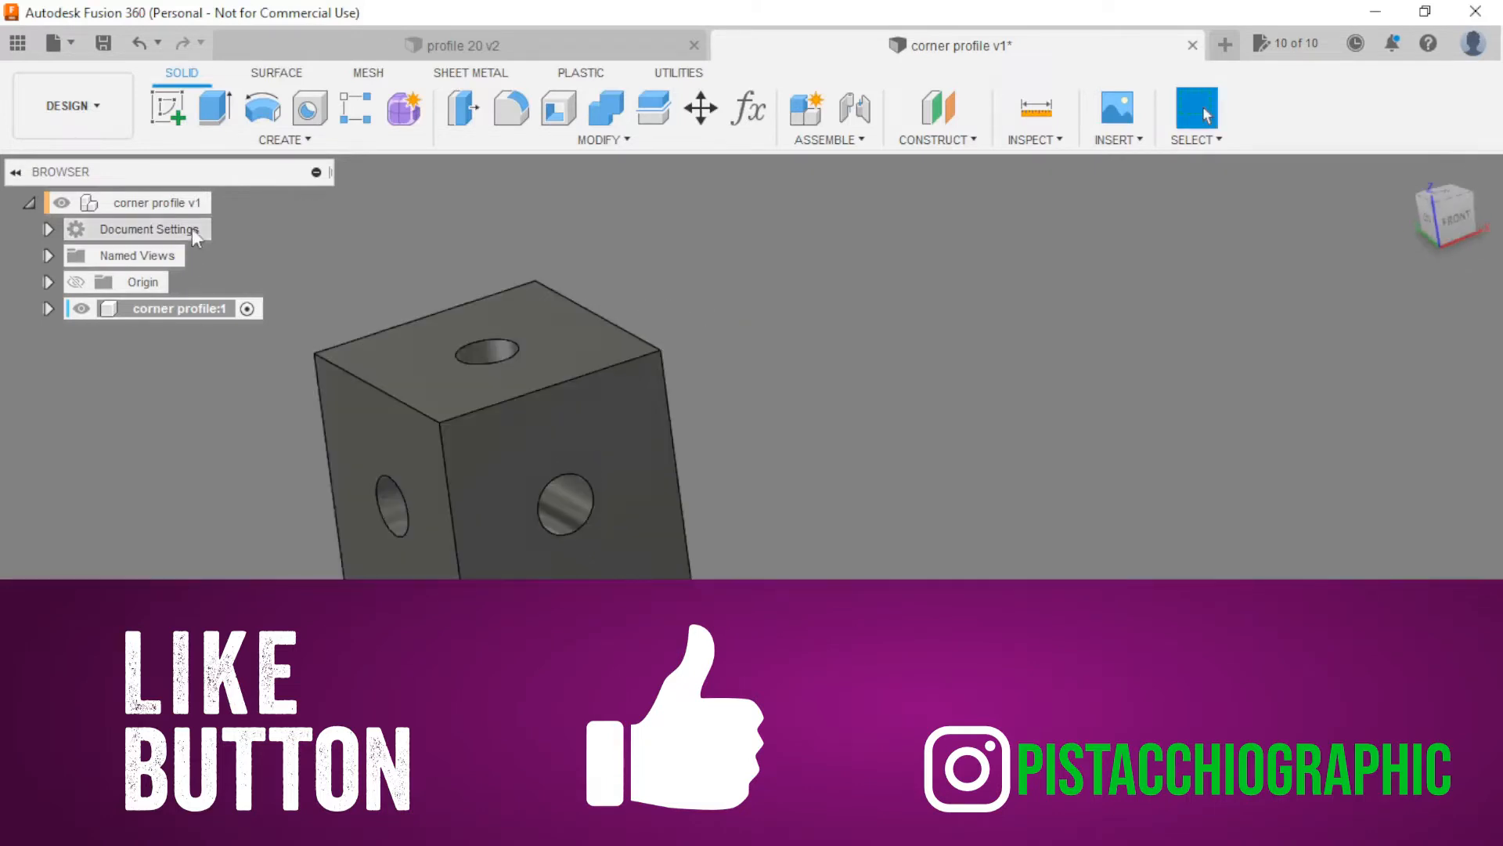
Cut an 18 mm diameter sphere, centered on the origin point inside the holes, out of the cube
left_click(190, 145)
left_click(188, 506)
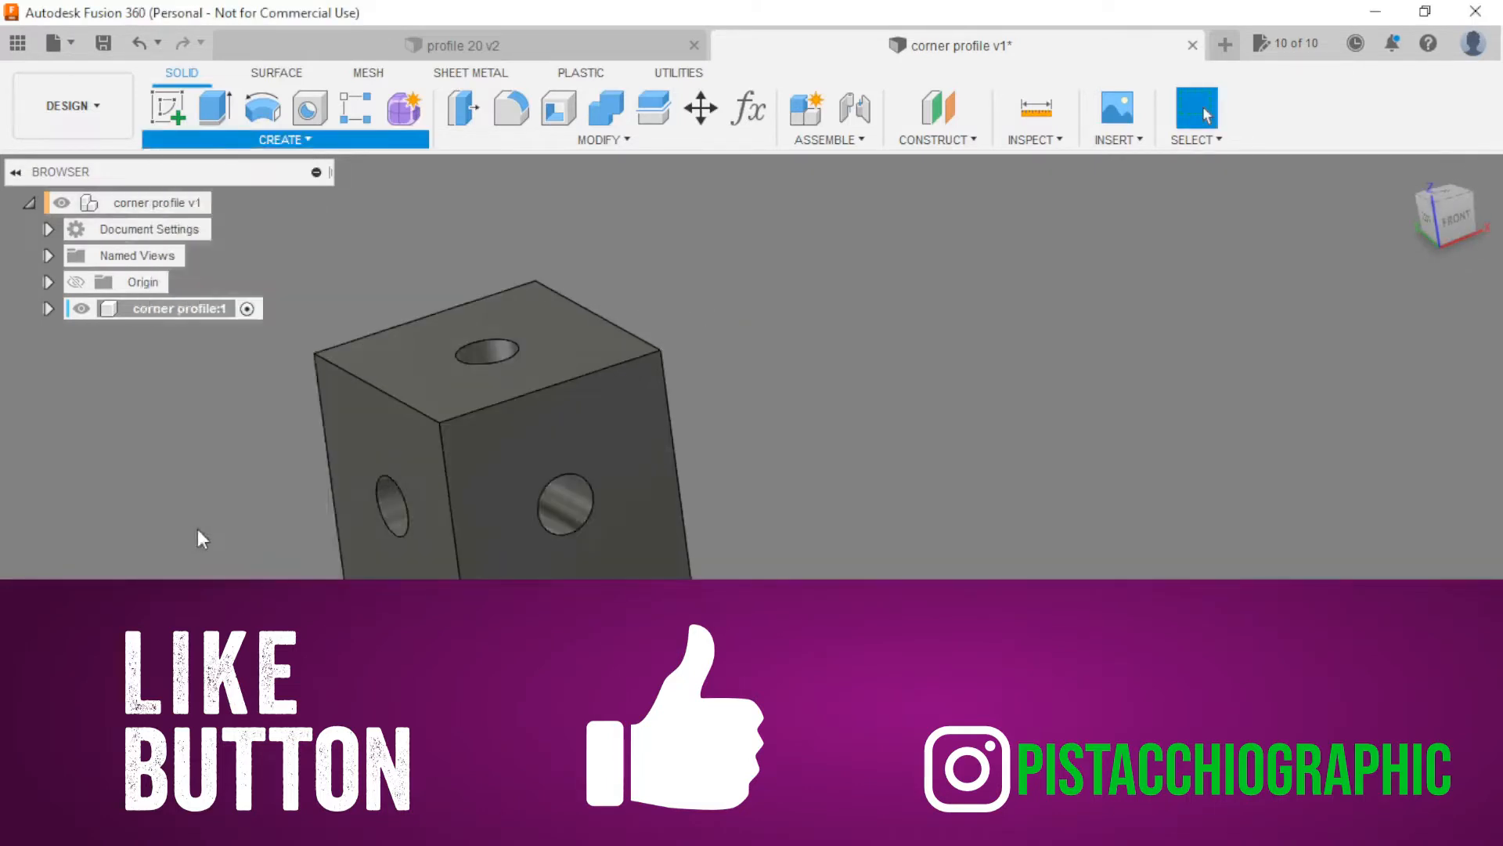
middle_click_drag(866, 454, 741, 289, "shift")
key("Escape")
middle_click_drag(706, 341, 697, 553, "shift")
scroll(636, 468, "up", 6)
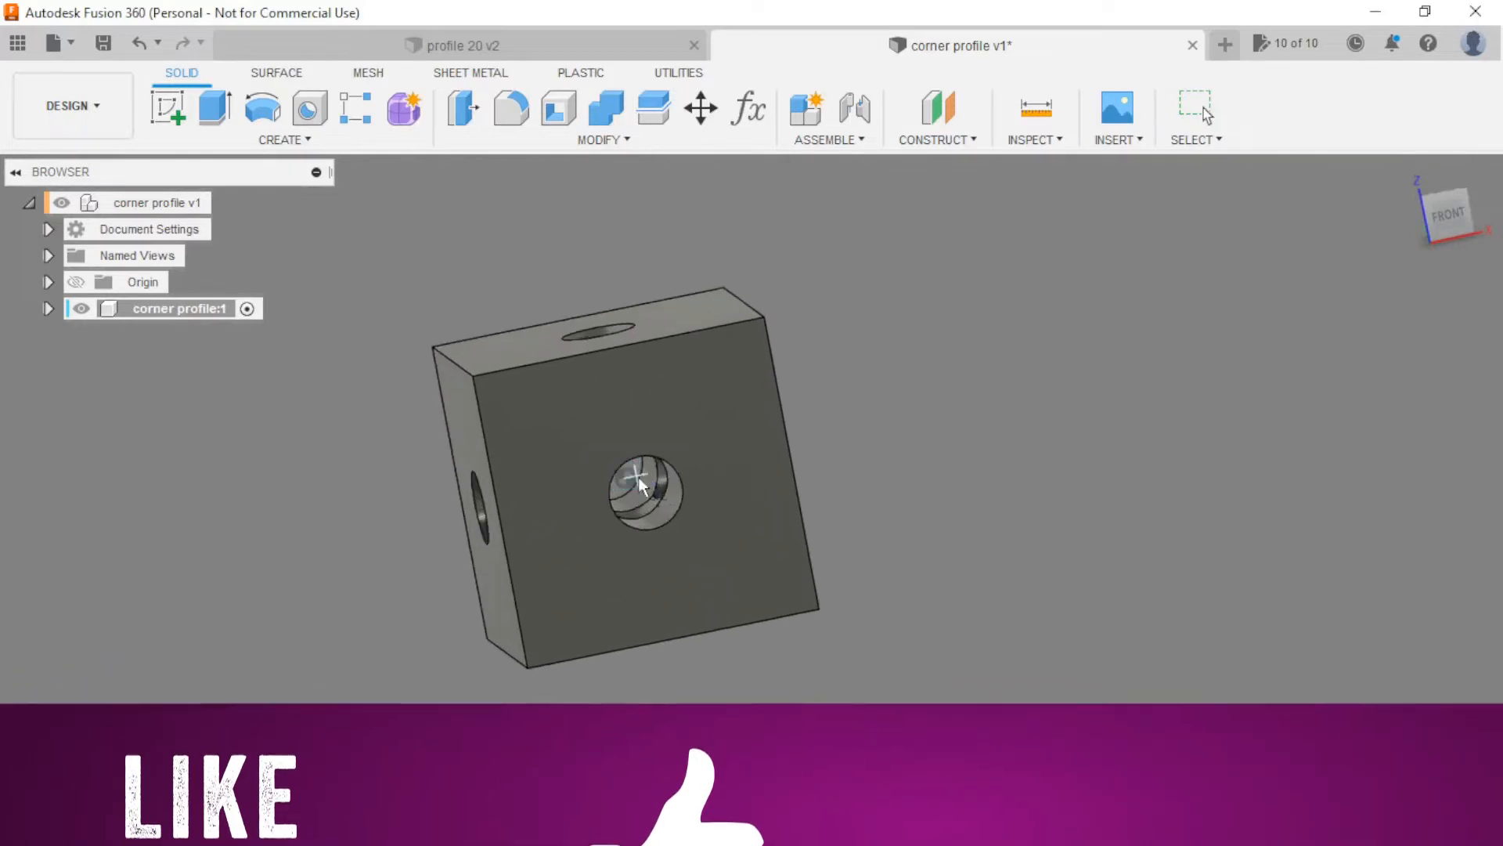
left_click(612, 476)
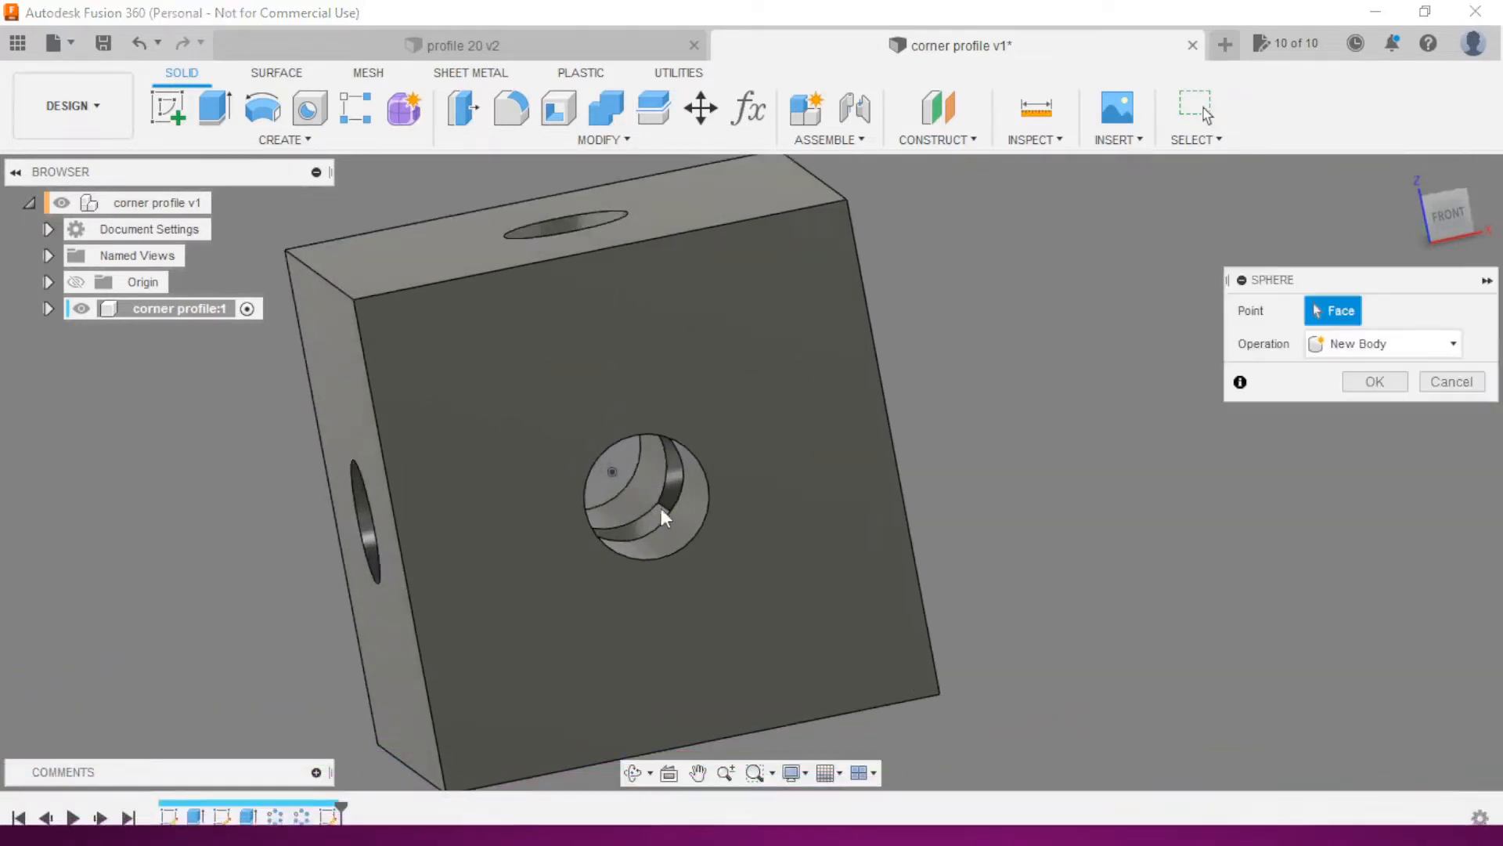
left_click(614, 475)
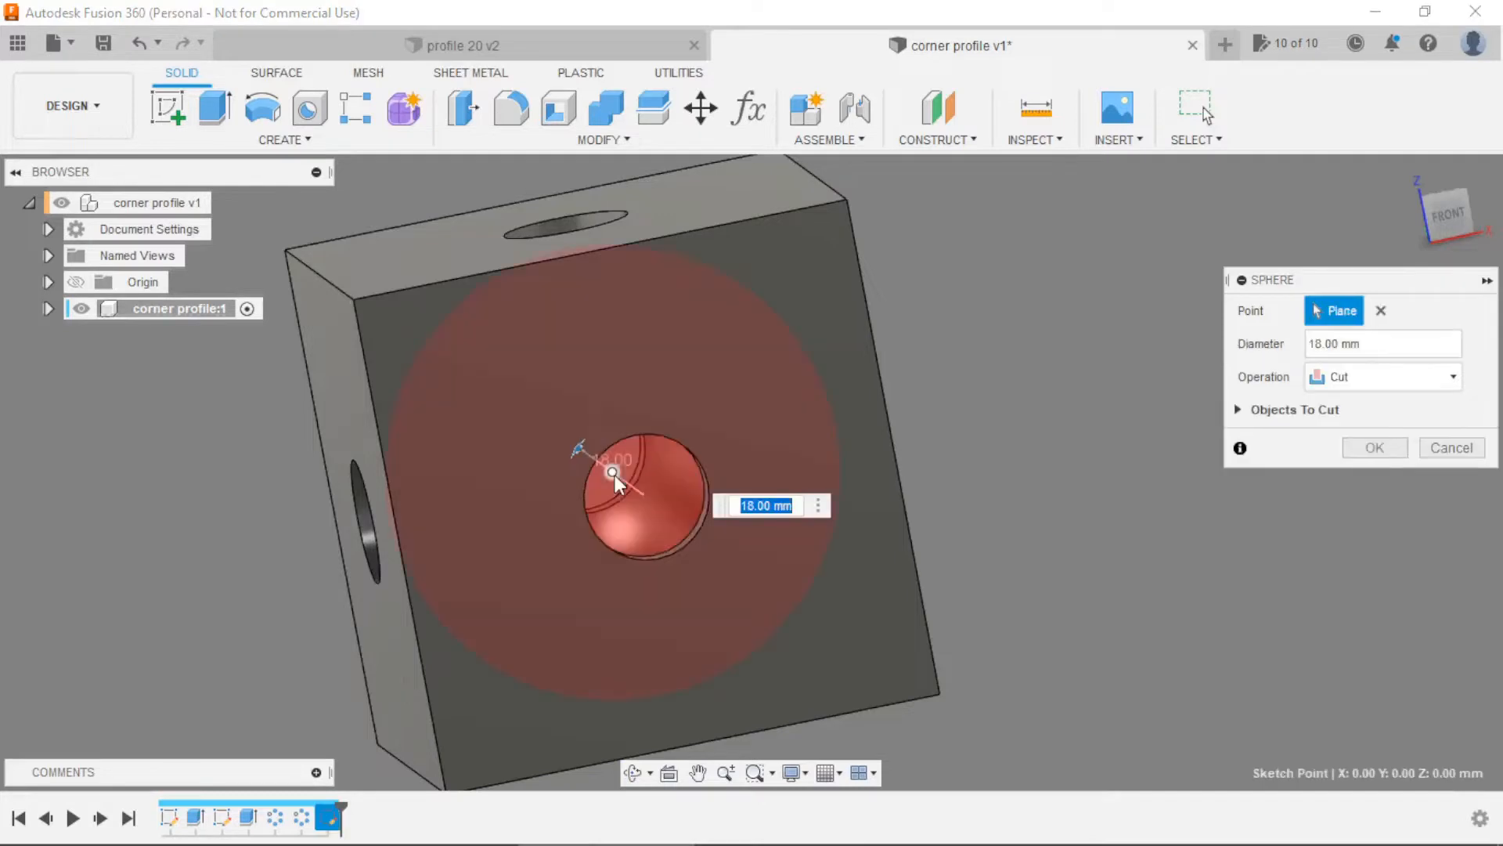
left_click(1445, 213)
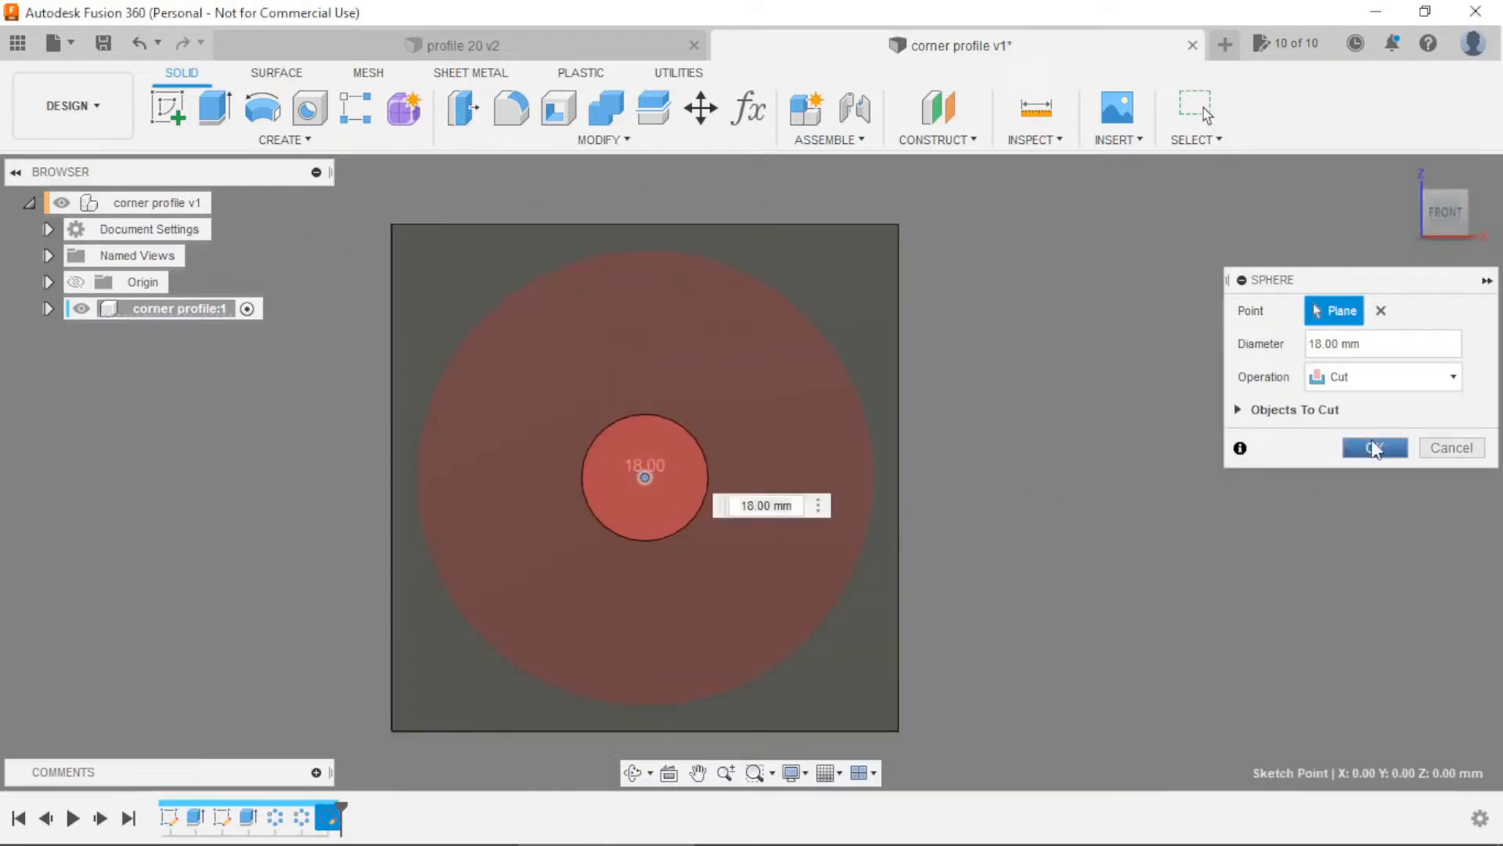
left_click(1375, 447)
Sketch a 10 mm diameter circle on the cube's top face, centered on the origin, and finish the sketch
scroll(1074, 404, "down", 2)
mouse_move(1073, 404)
middle_mouse_down("shift")
mouse_move(1158, 430)
mouse_move(1132, 461)
mouse_move(1037, 439)
mouse_move(1054, 345)
mouse_move(1110, 386)
mouse_move(1096, 389)
middle_mouse_up("shift")
left_click(169, 108)
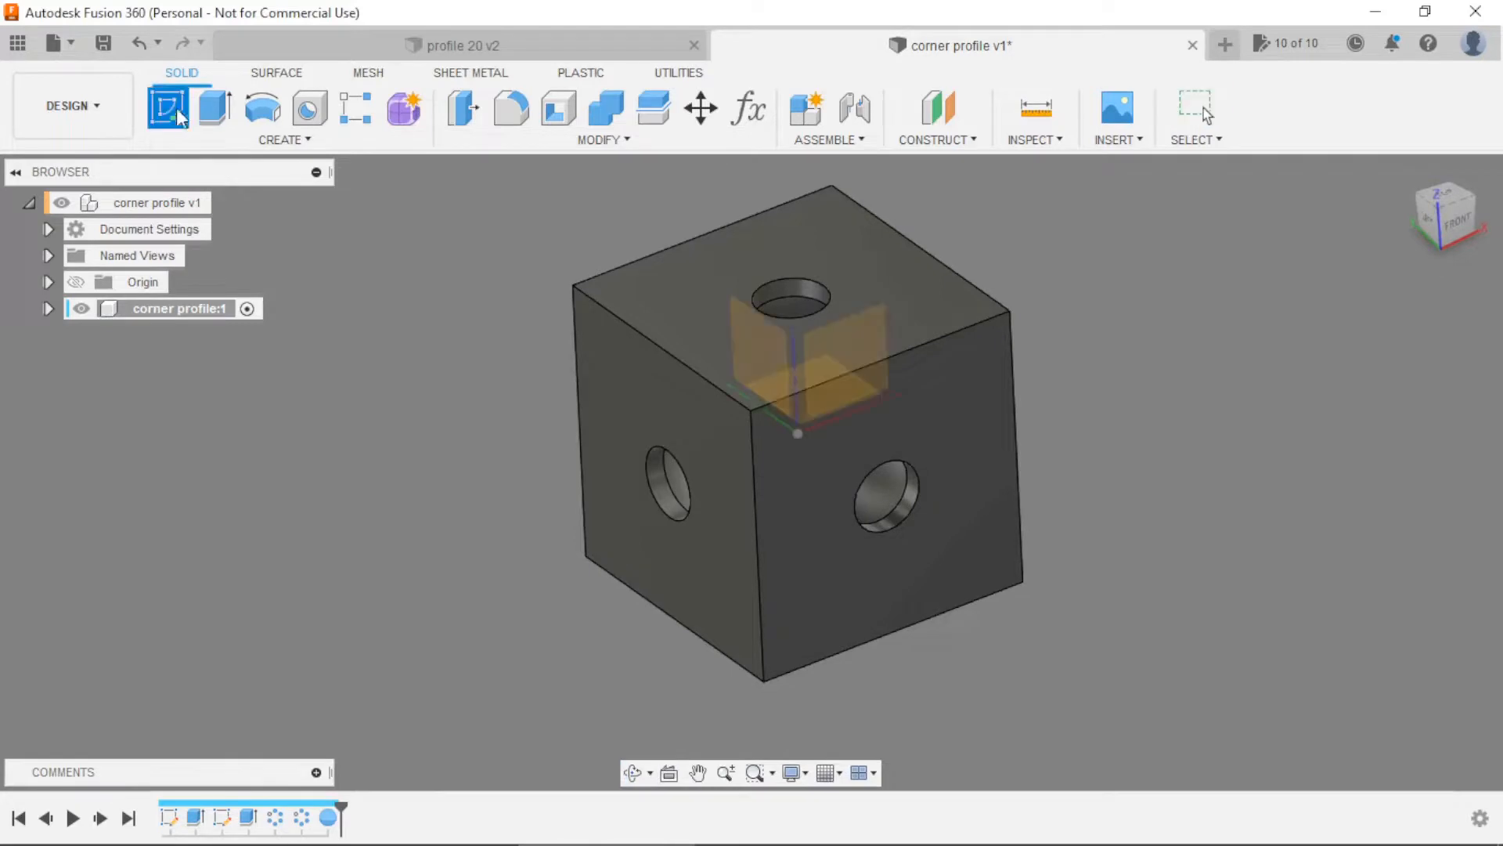
left_click(887, 311)
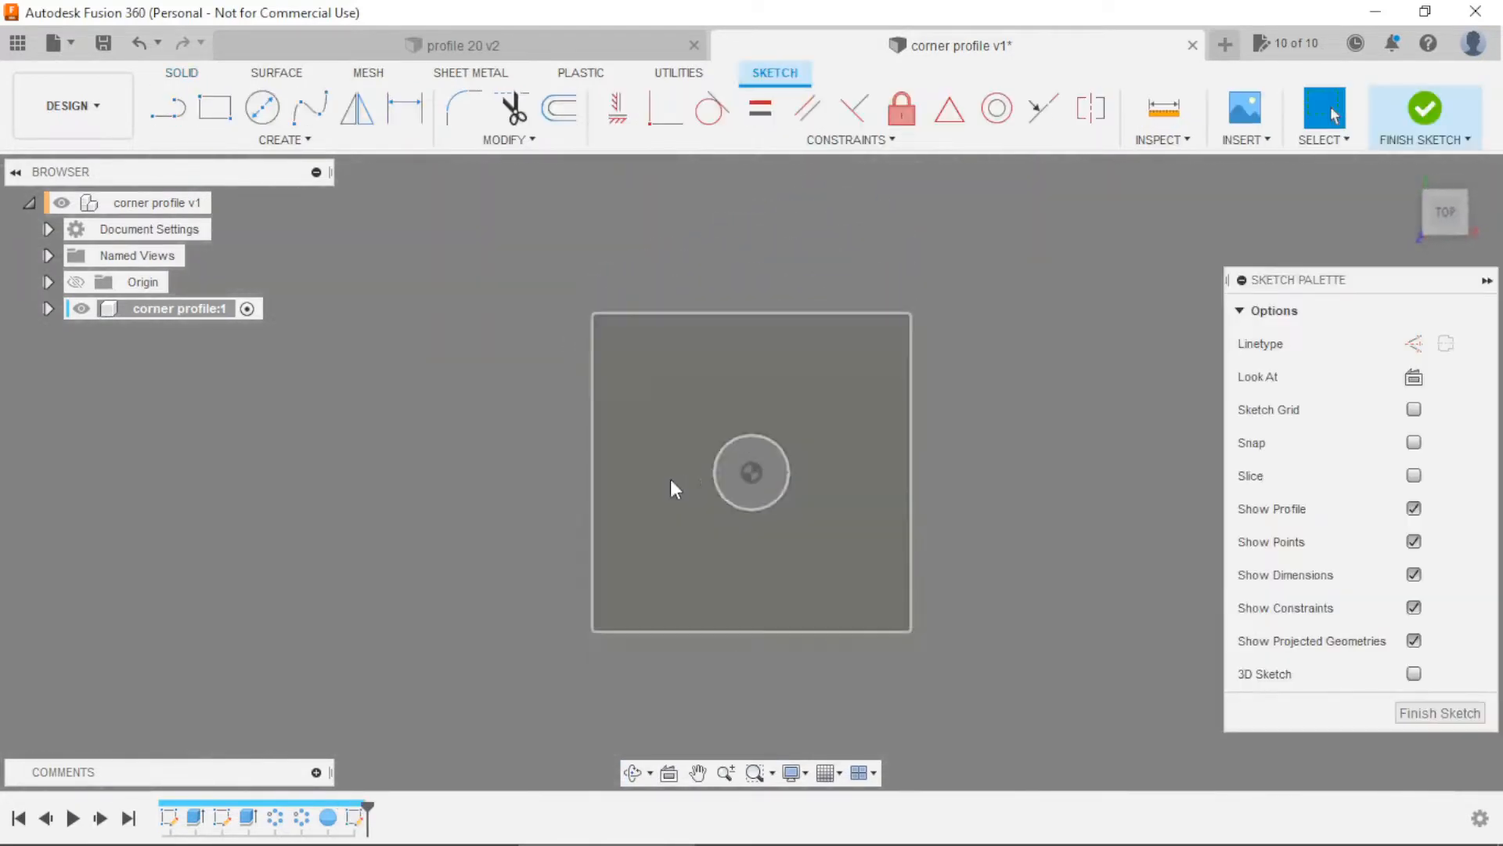
key("c")
left_click(751, 472)
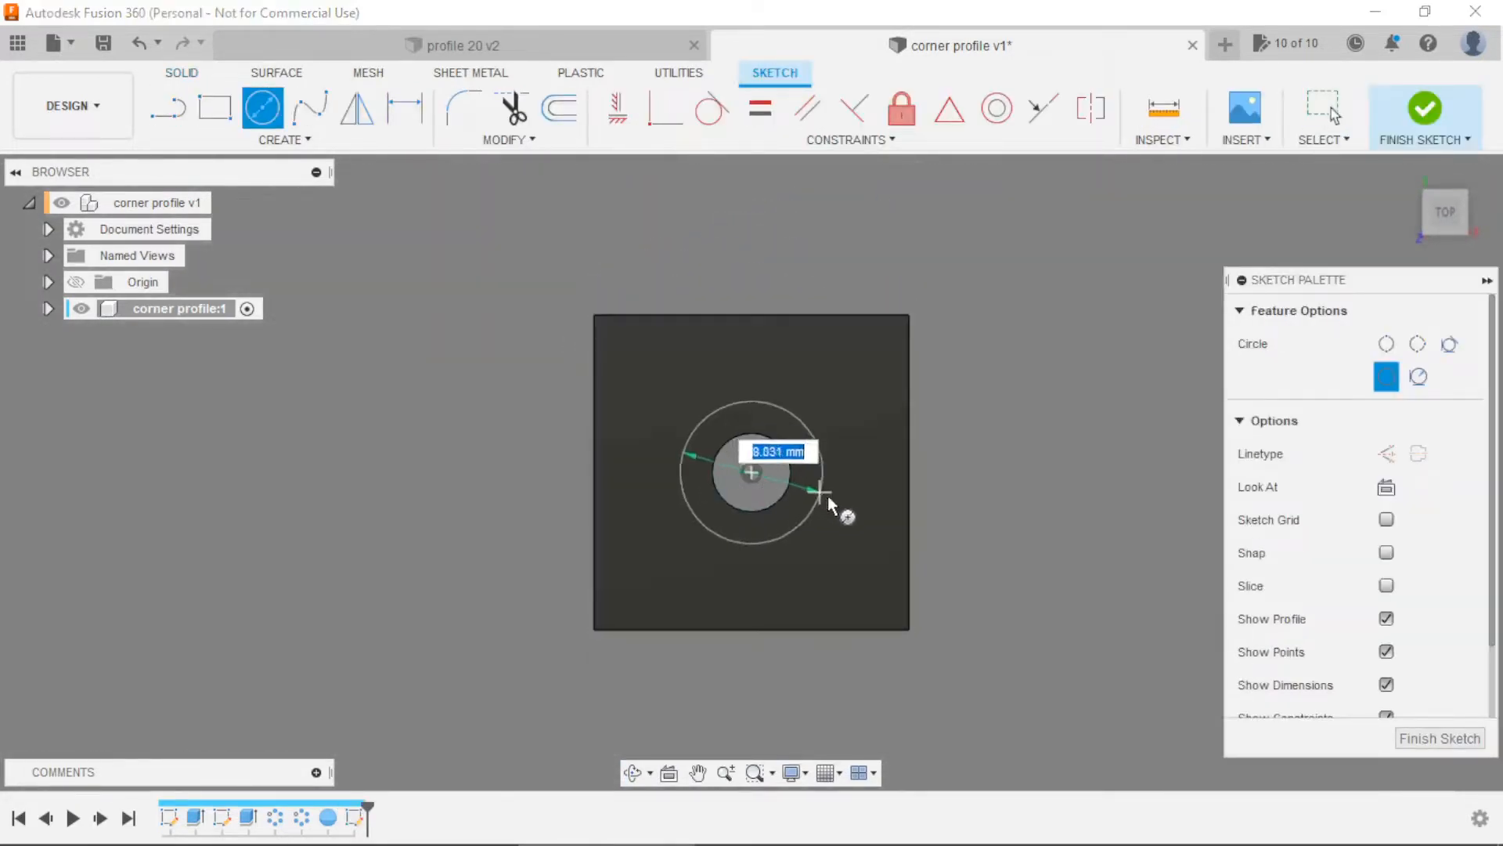
type("10")
key("Return")
key("Escape")
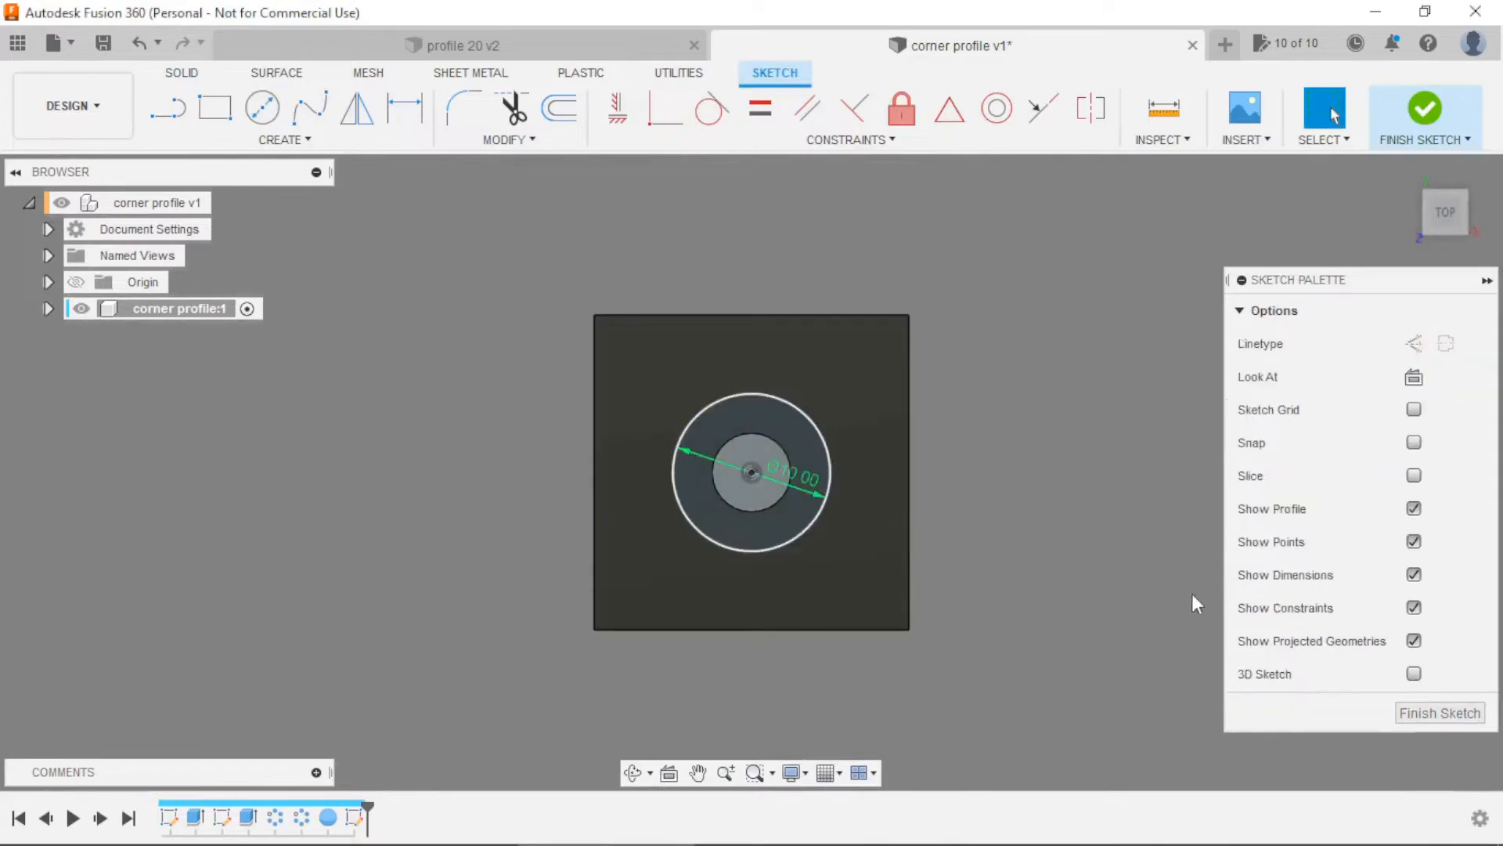
left_click(1413, 713)
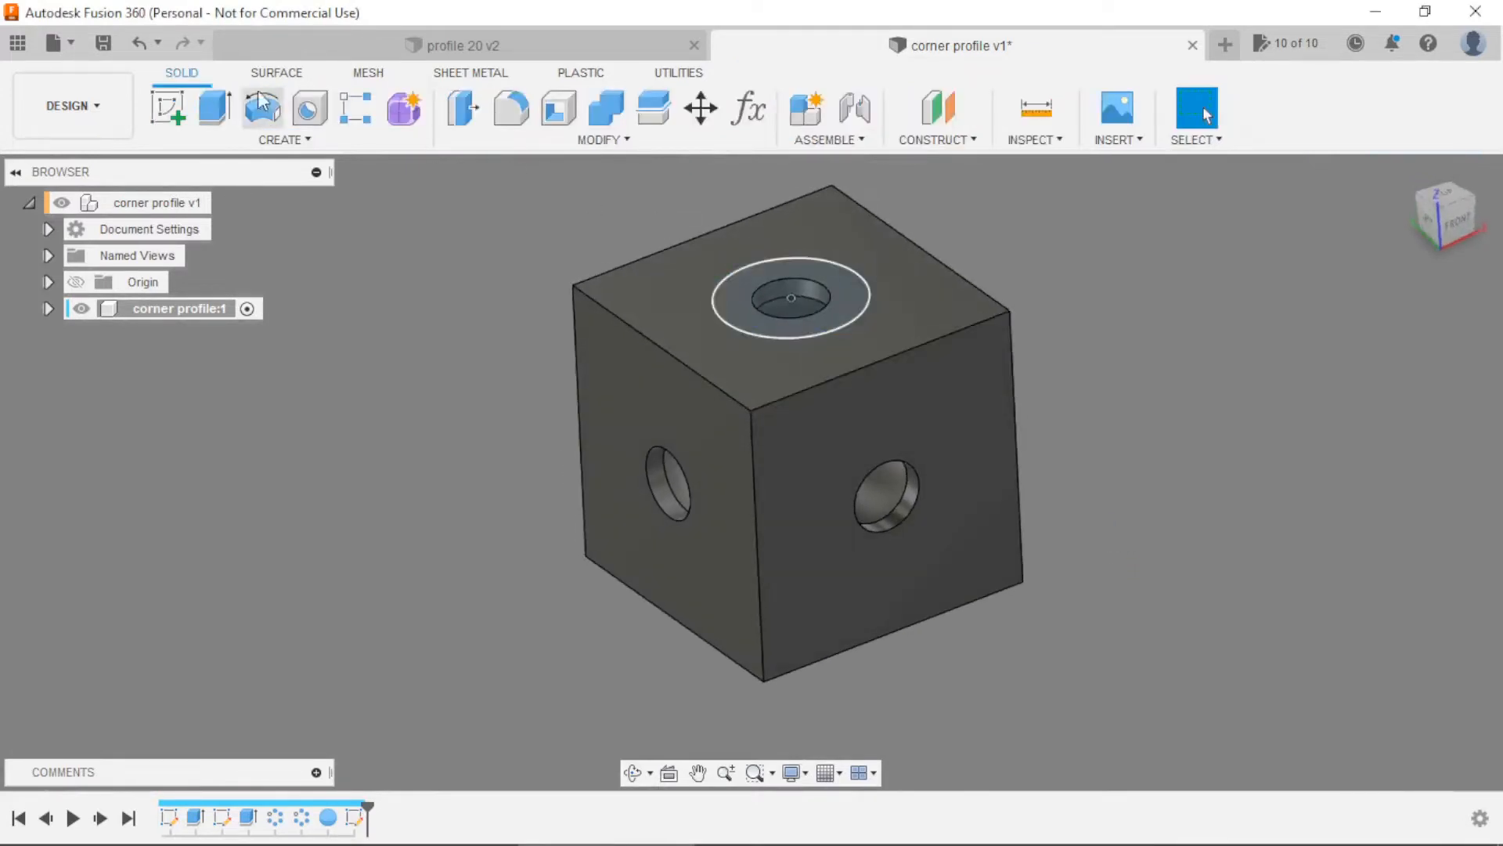
Extrude the 10 mm circle 10 mm downward into the cube as a cut
left_click(220, 107)
left_click(787, 283)
left_click_drag(789, 286, 797, 381)
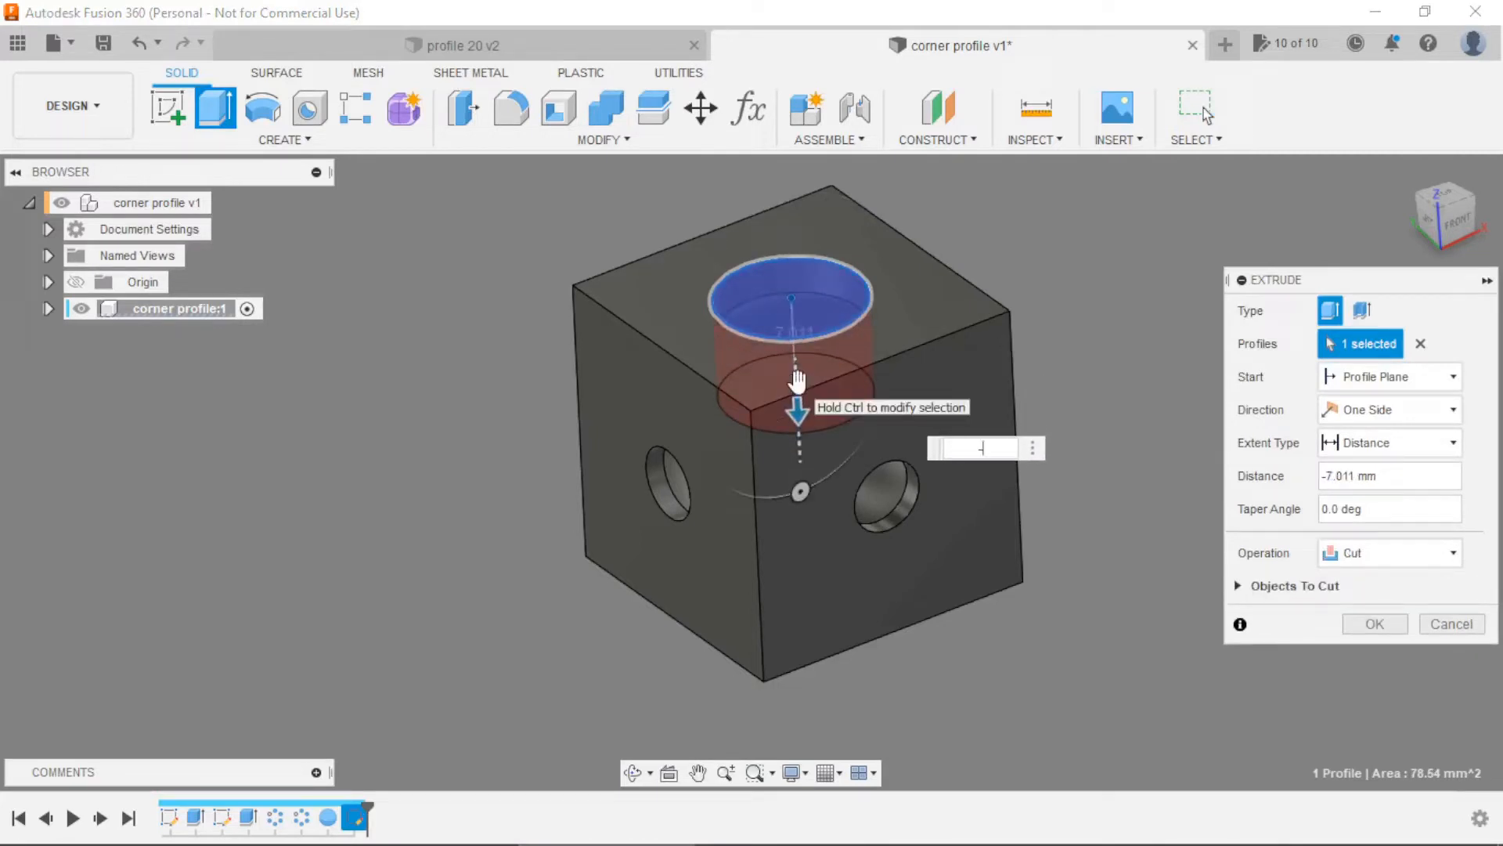
key("Return")
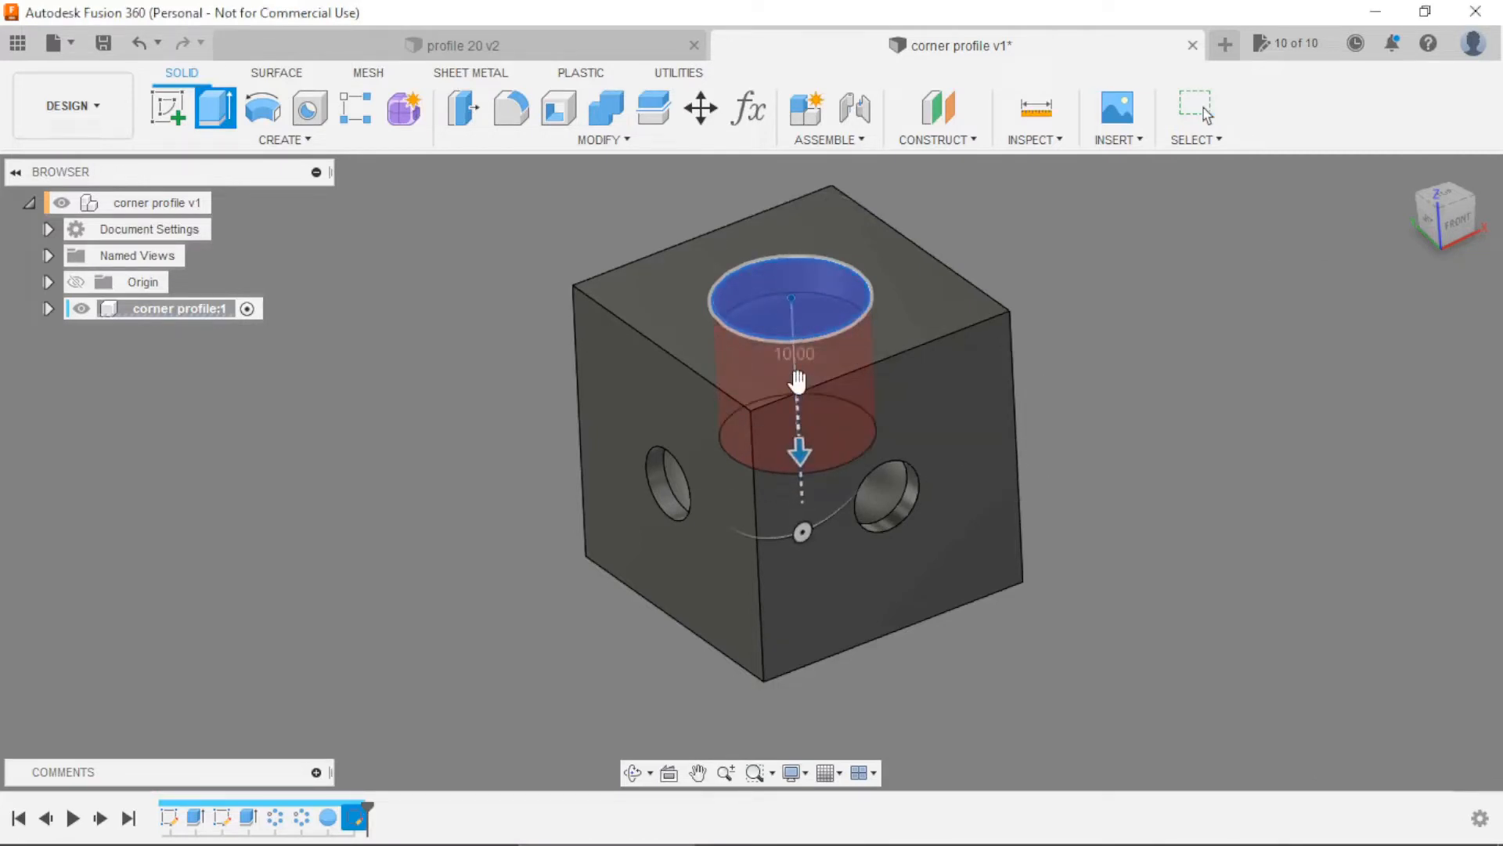
Create a circular pattern of the 10 mm hole's extrude feature about the red X axis, with partial distribution, 90 degrees and quantity 2
scroll(879, 417, "down", 2)
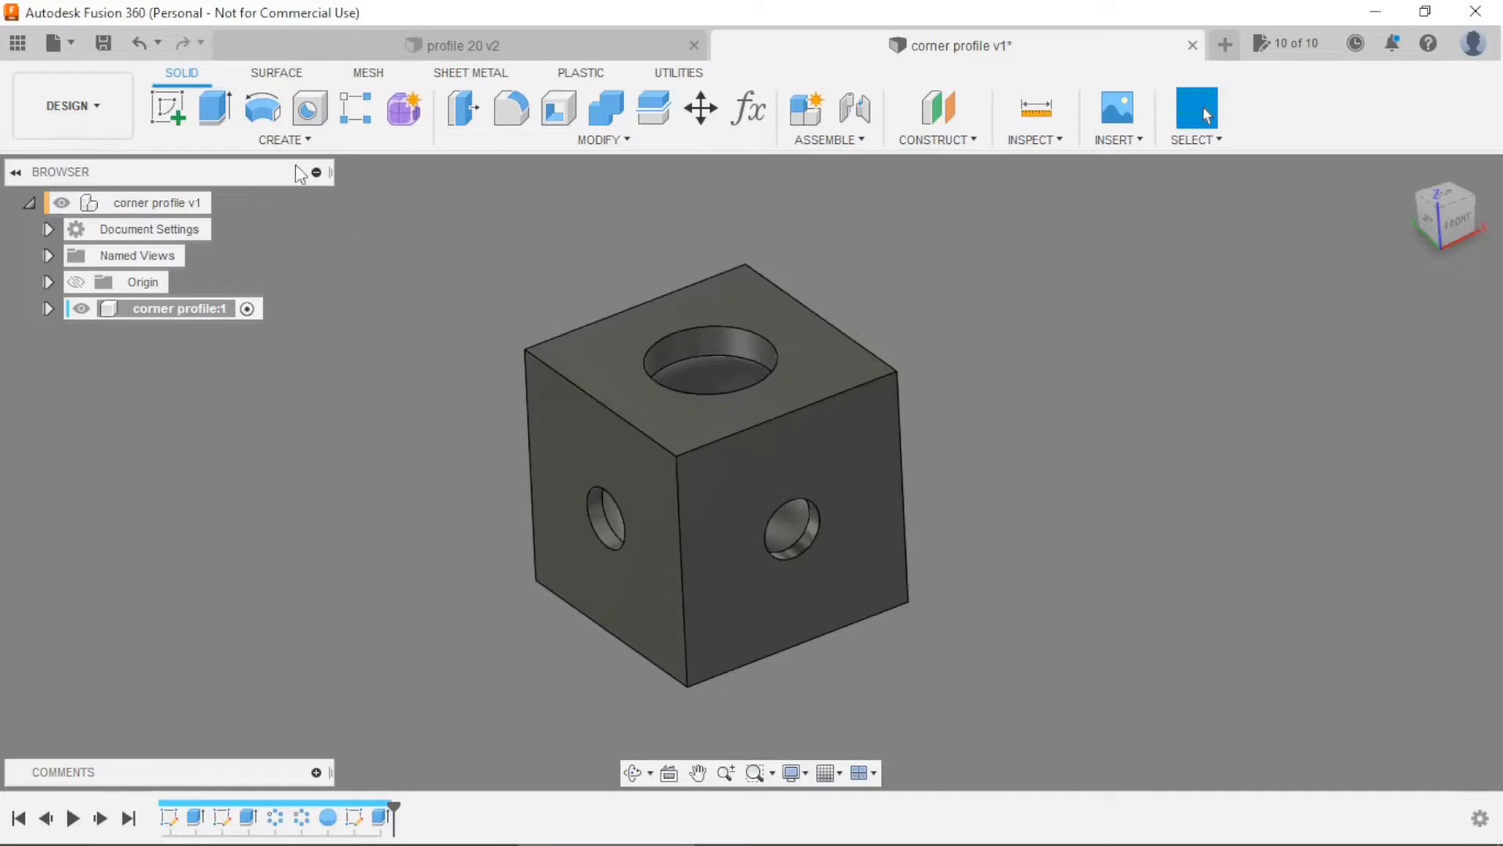
left_click(356, 108)
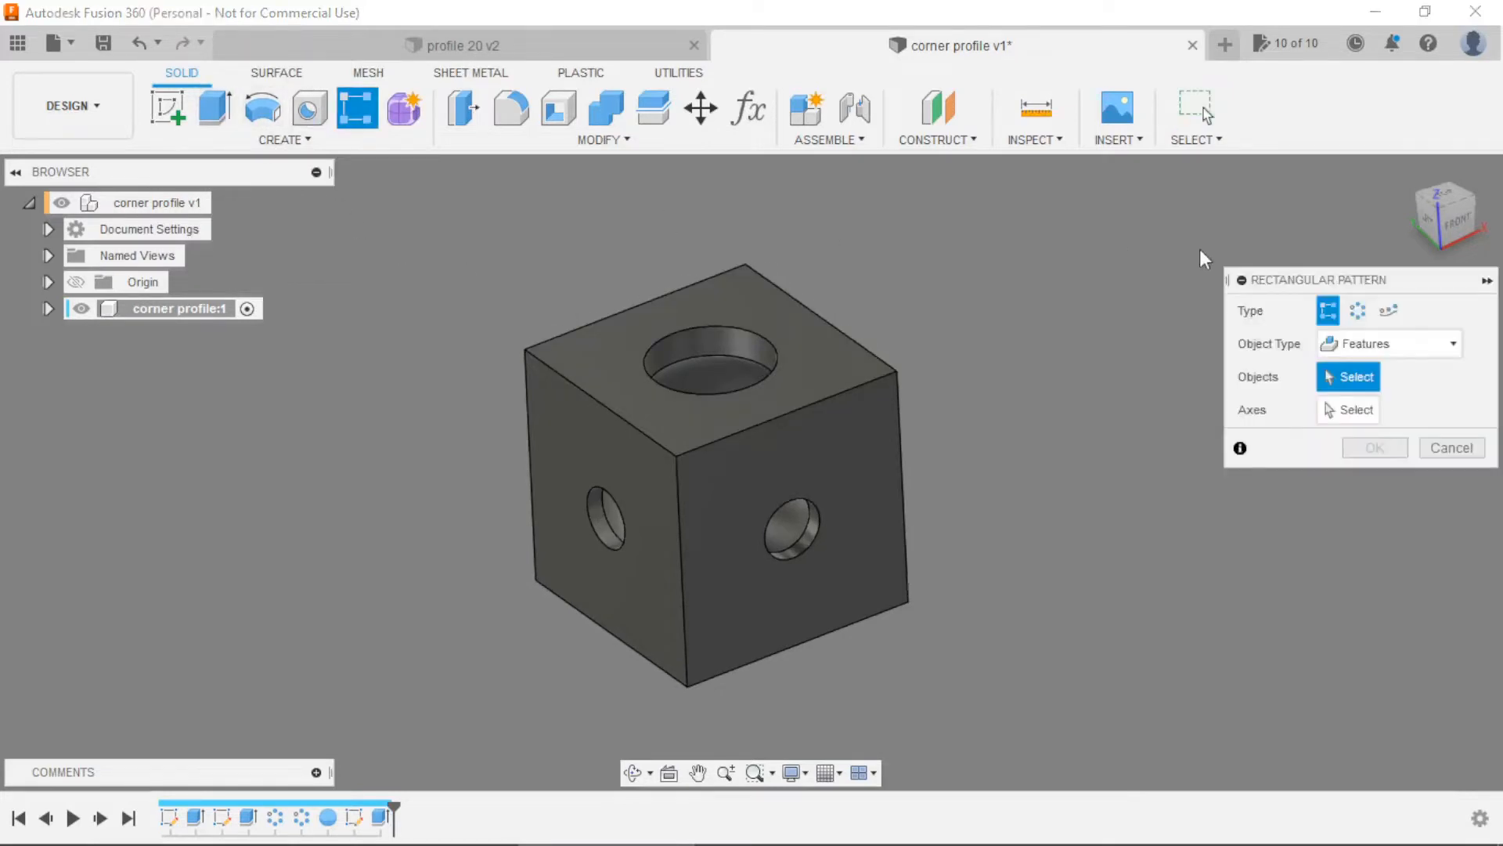
left_click(1359, 311)
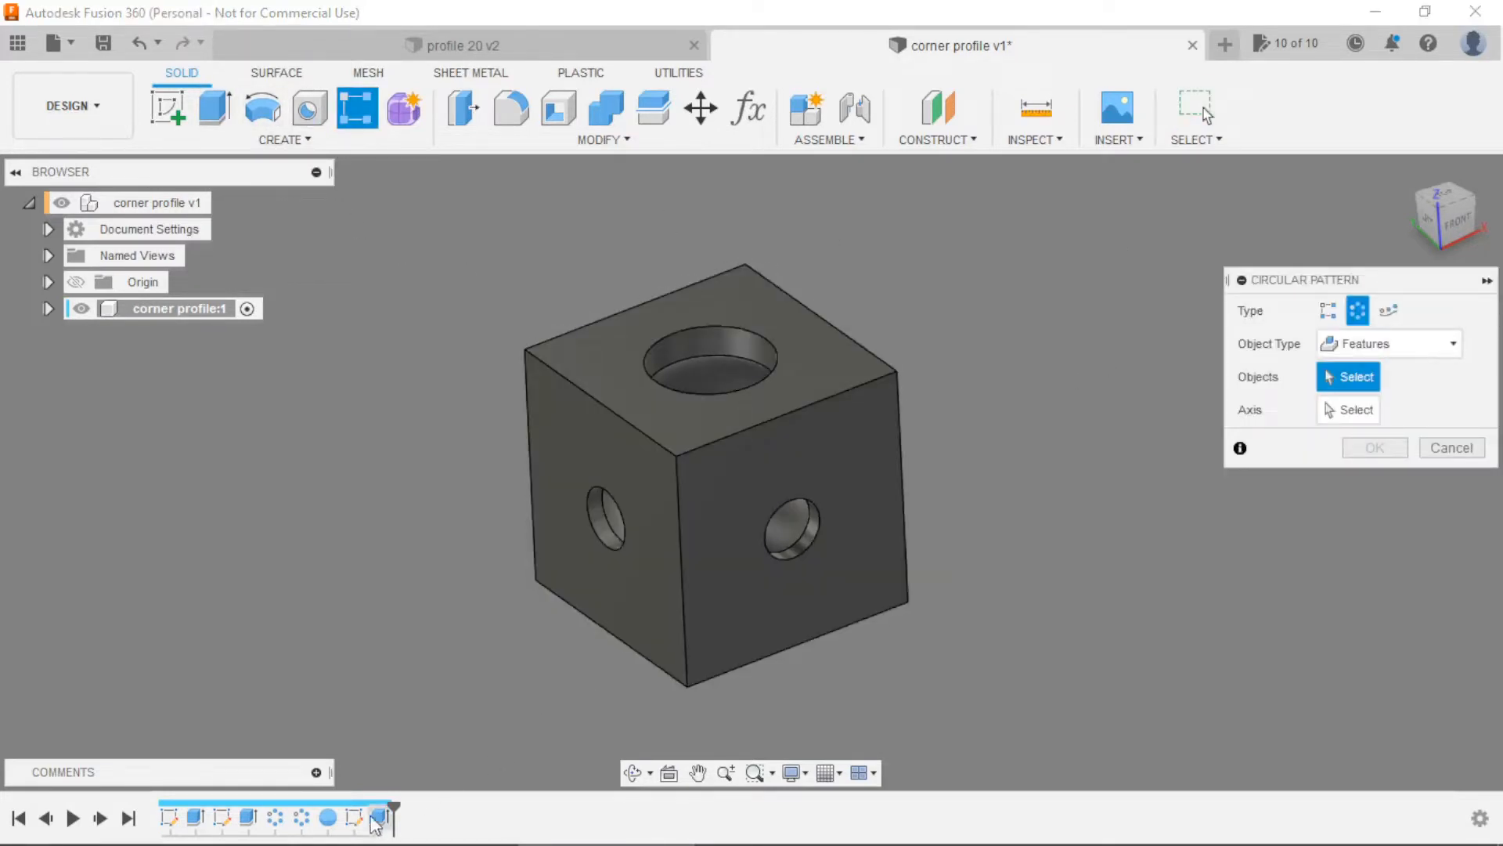
left_click(380, 816)
left_click(1359, 410)
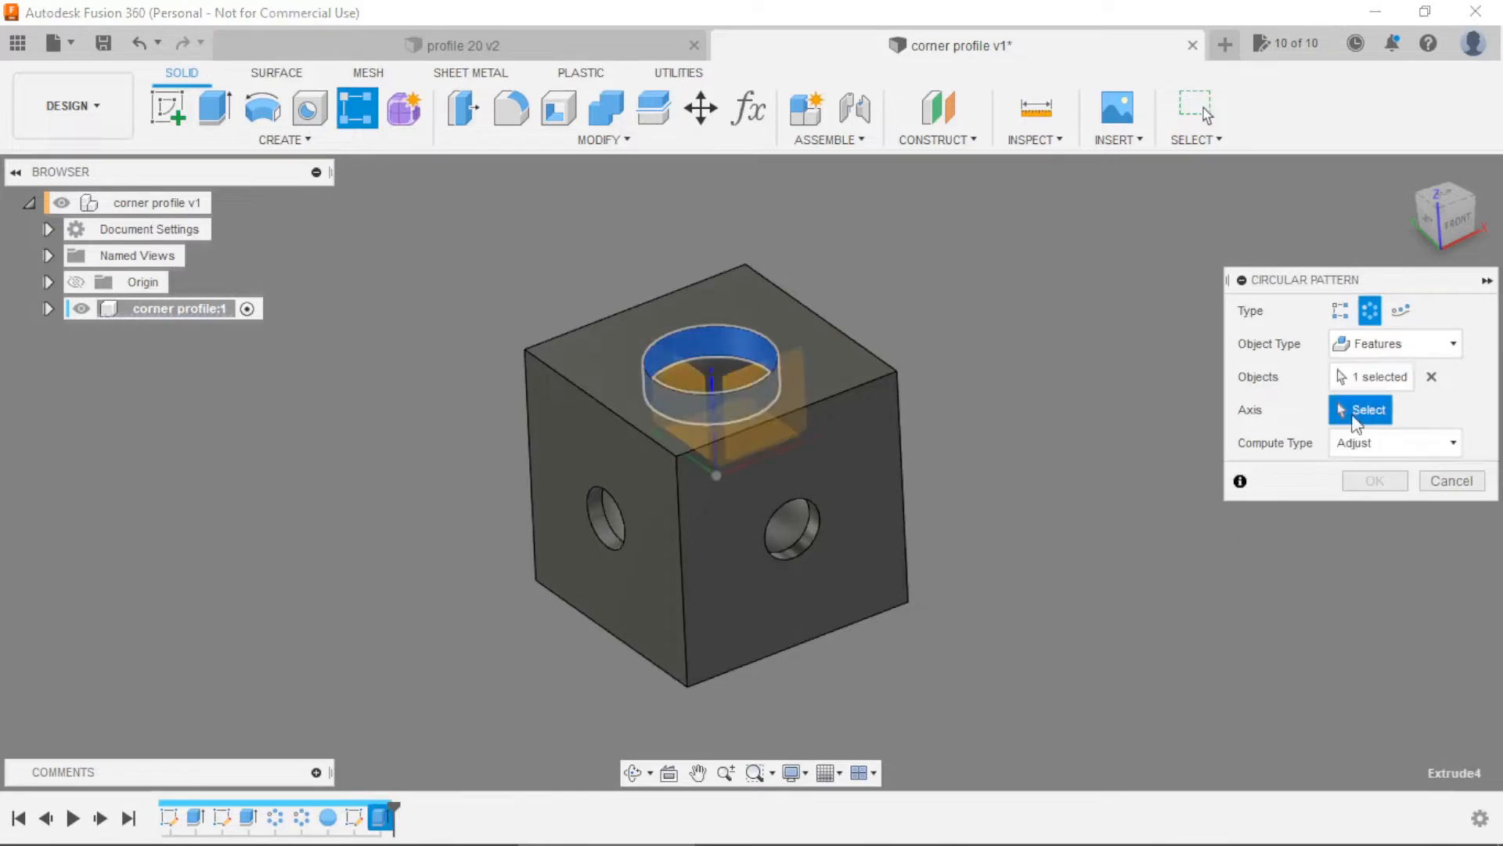
left_click(970, 385)
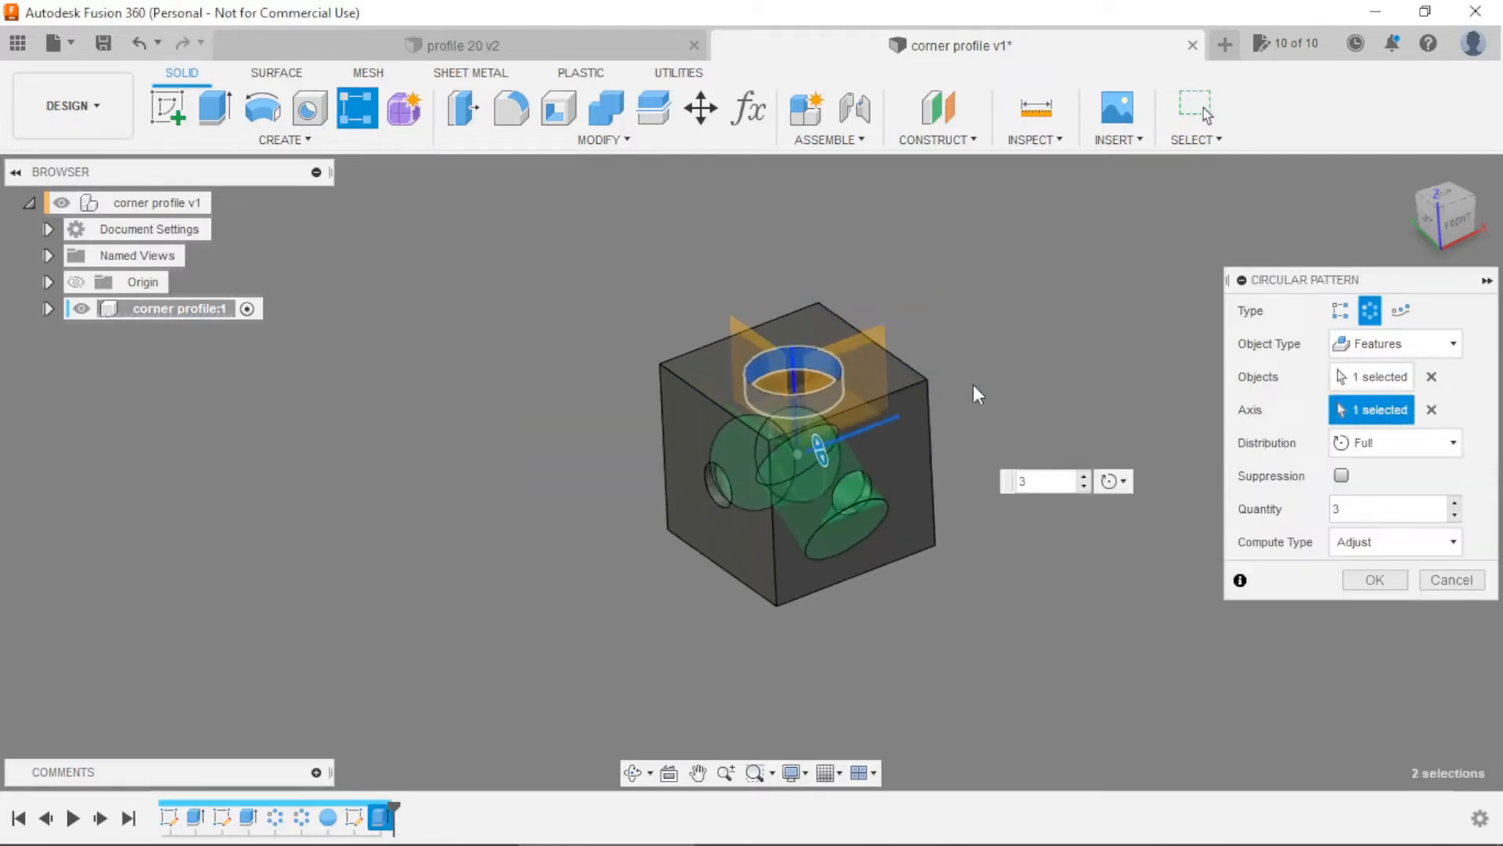
left_click(1391, 454)
left_click(1380, 495)
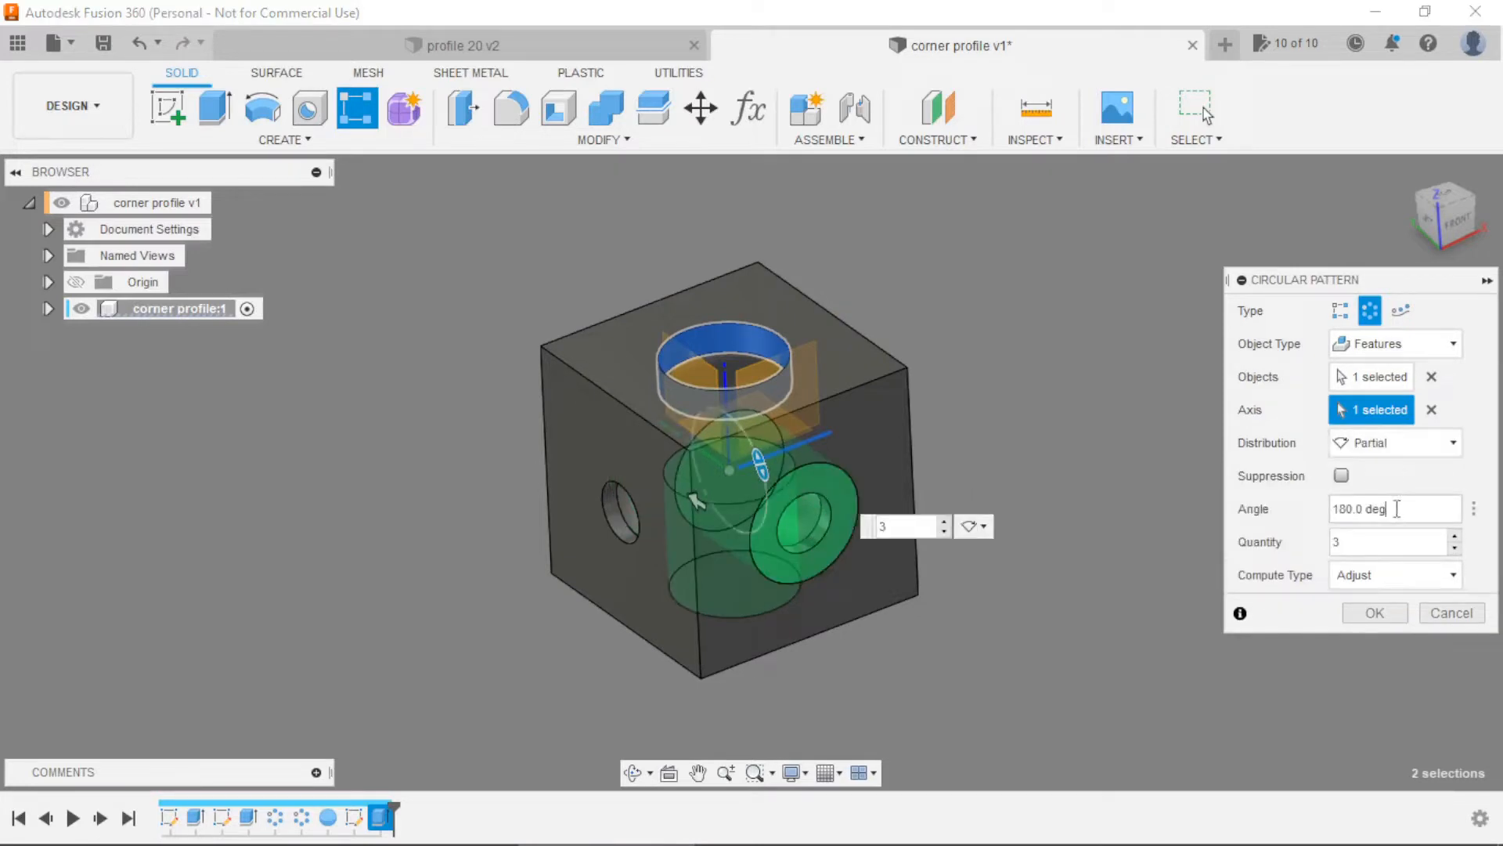
left_click_drag(1396, 508, 1307, 506)
type("90")
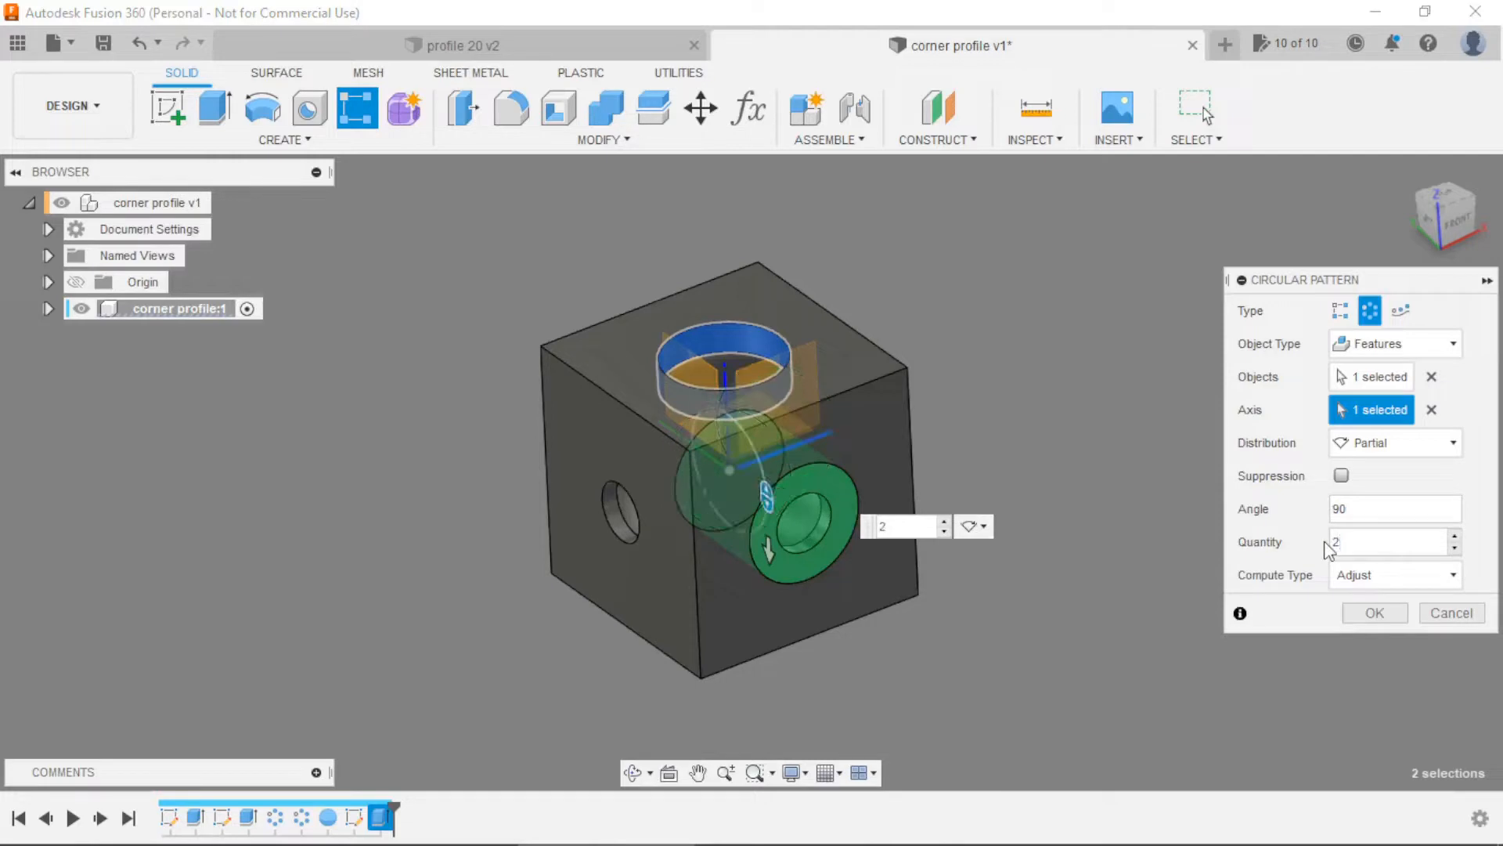
left_click(1374, 613)
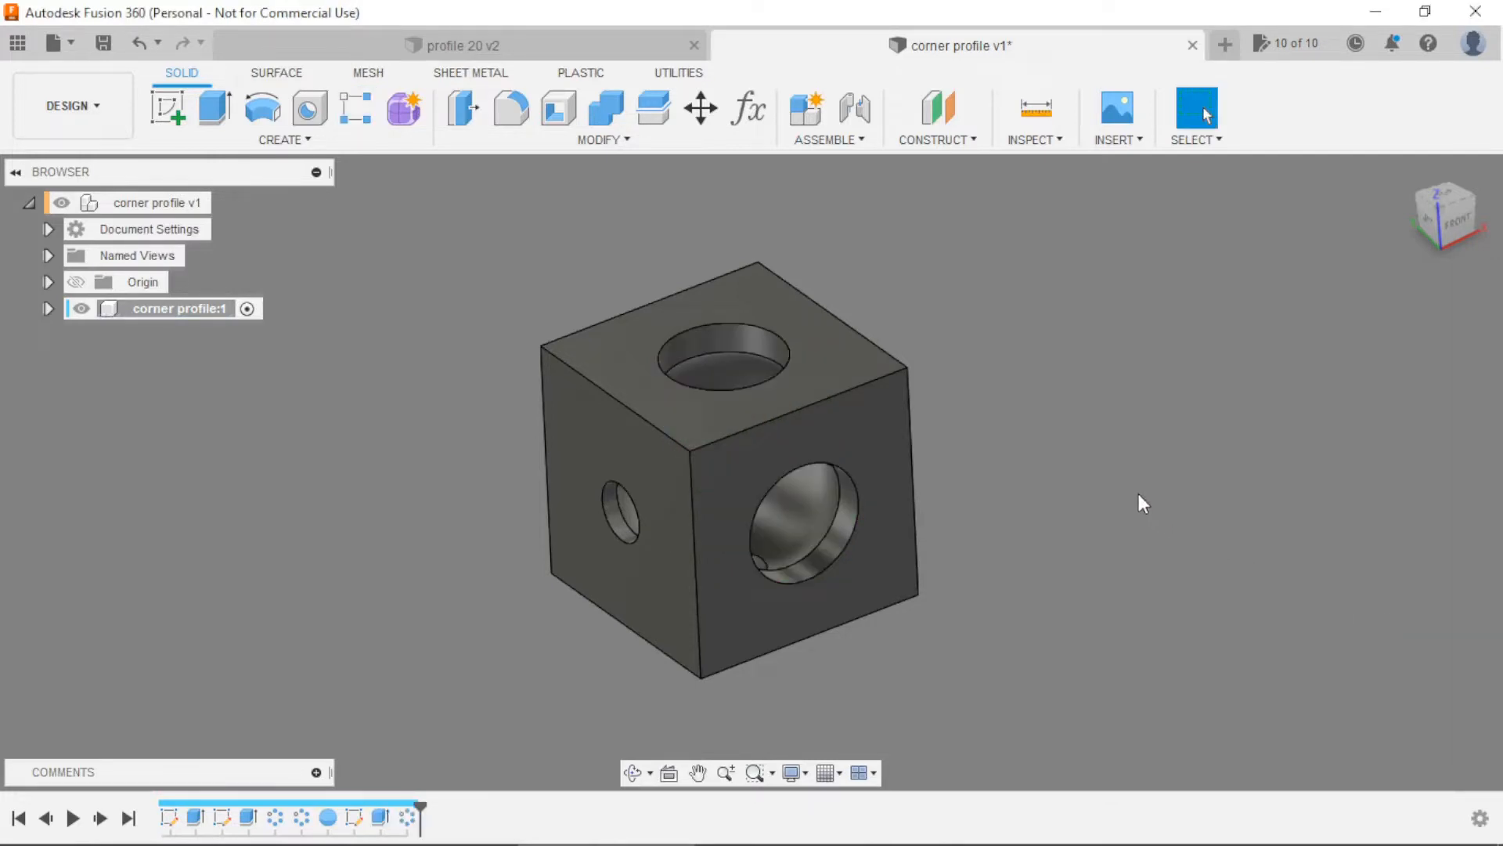
Create a circular pattern of the top 10 mm hole feature about the green Y axis, with partial distribution, -90 degrees and quantity 2
left_click(356, 108)
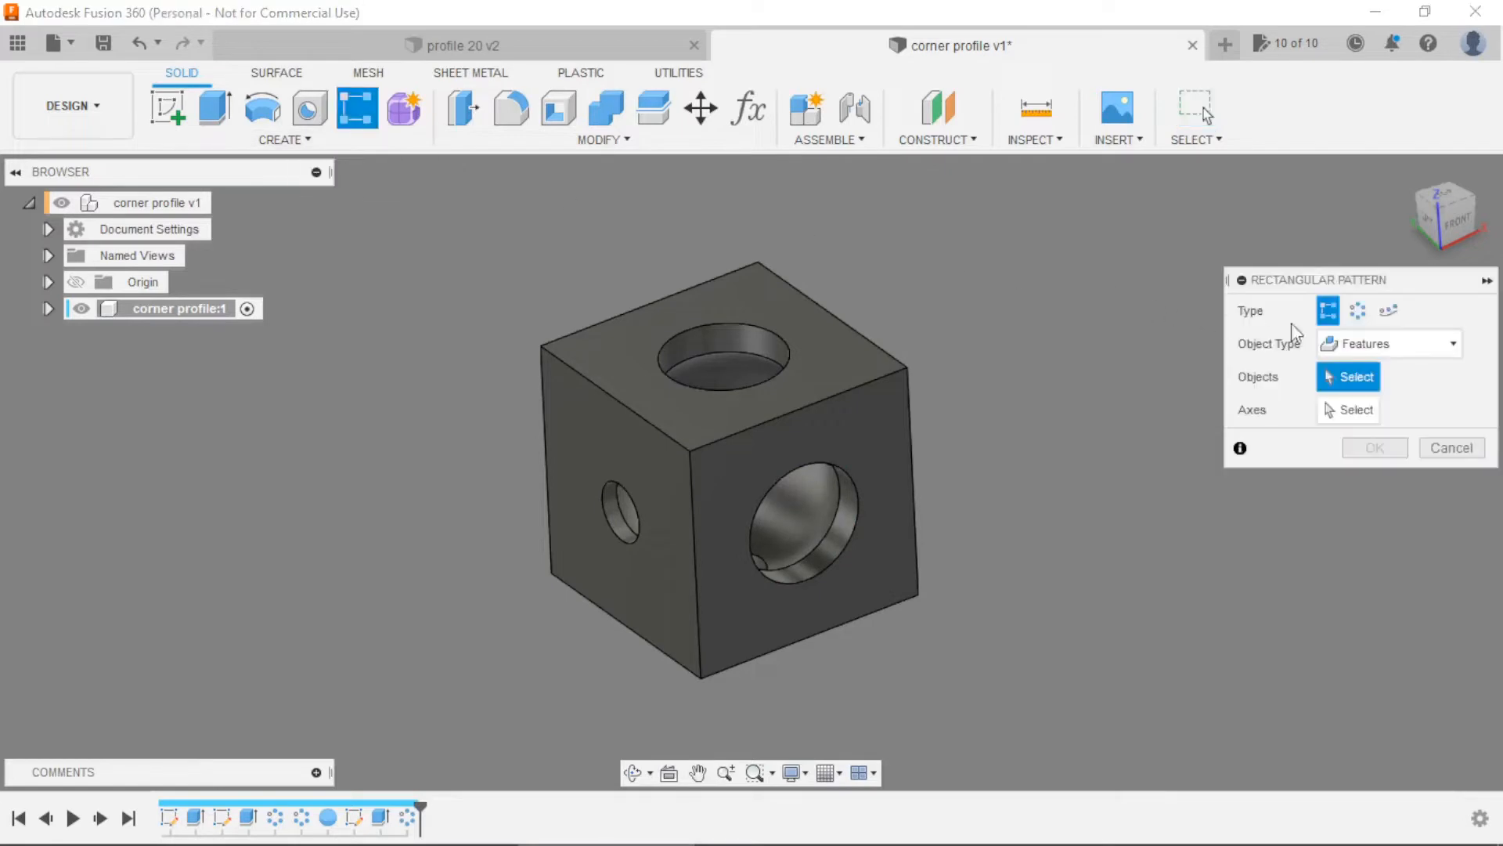
left_click(1358, 310)
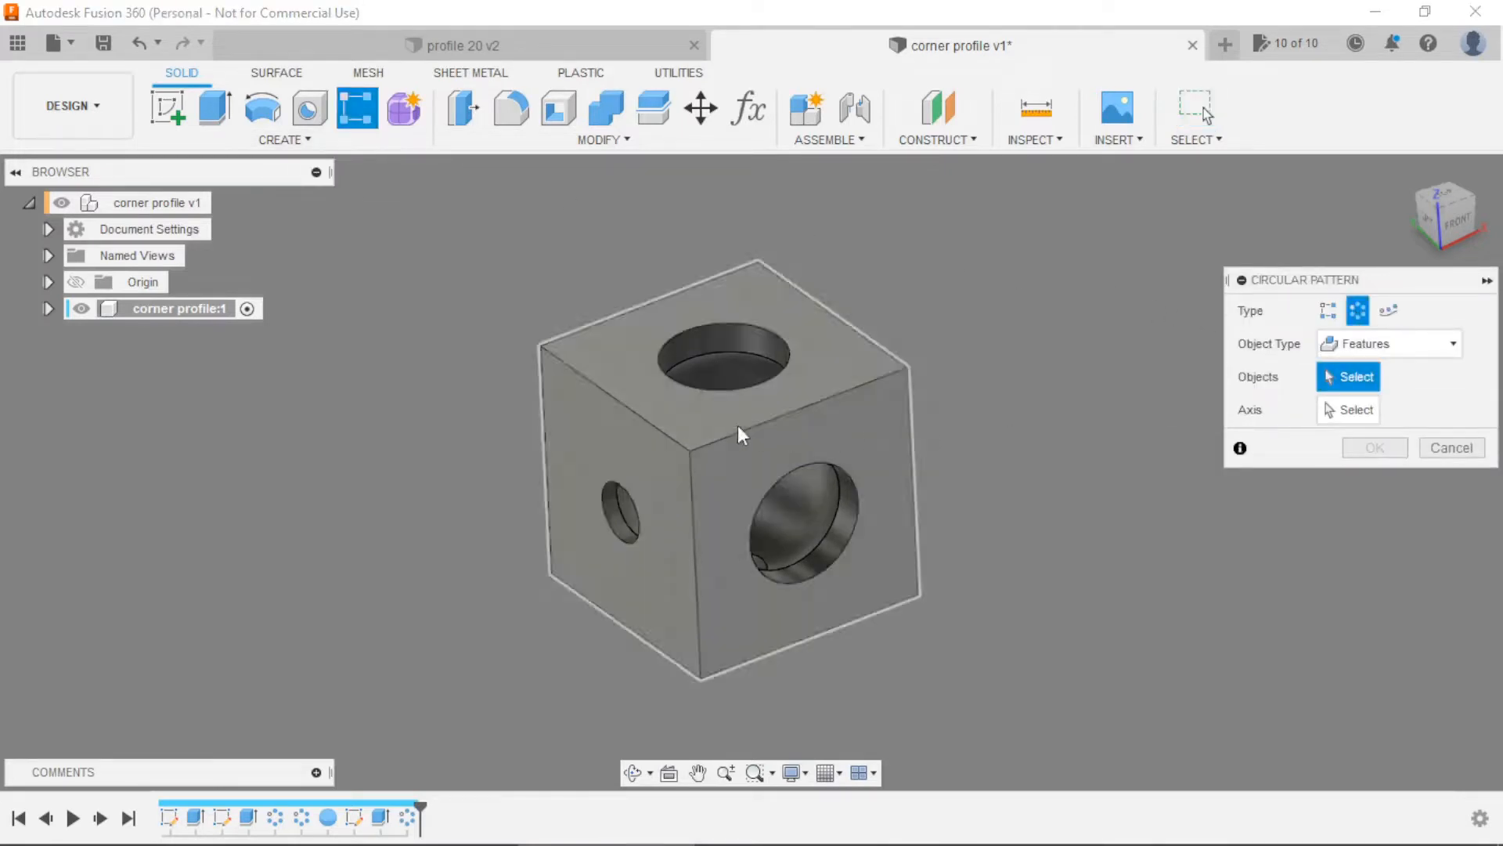
left_click(386, 813)
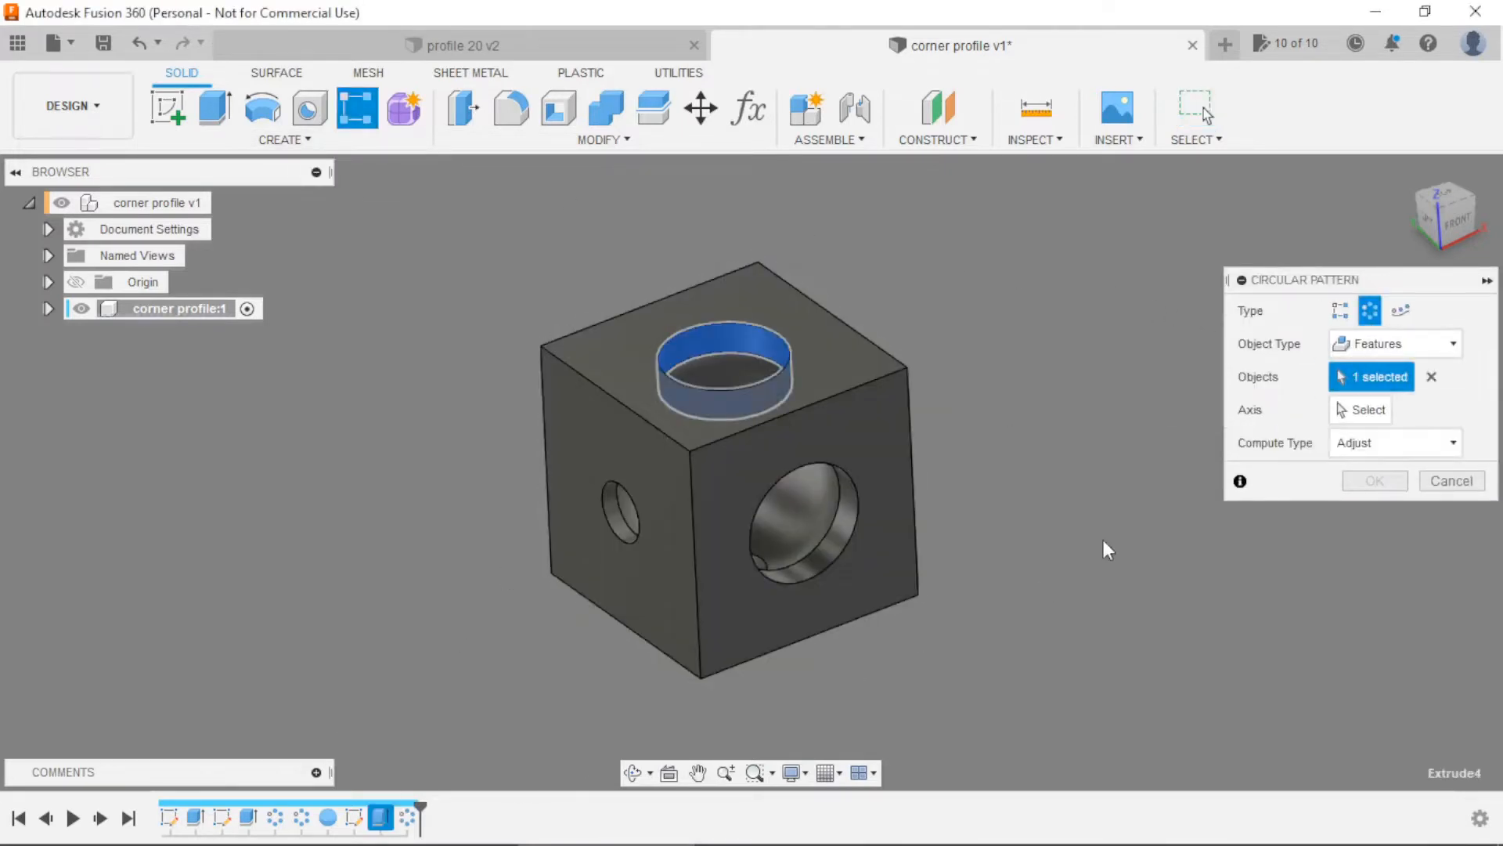
left_click(1362, 410)
scroll(744, 294, "down", 5)
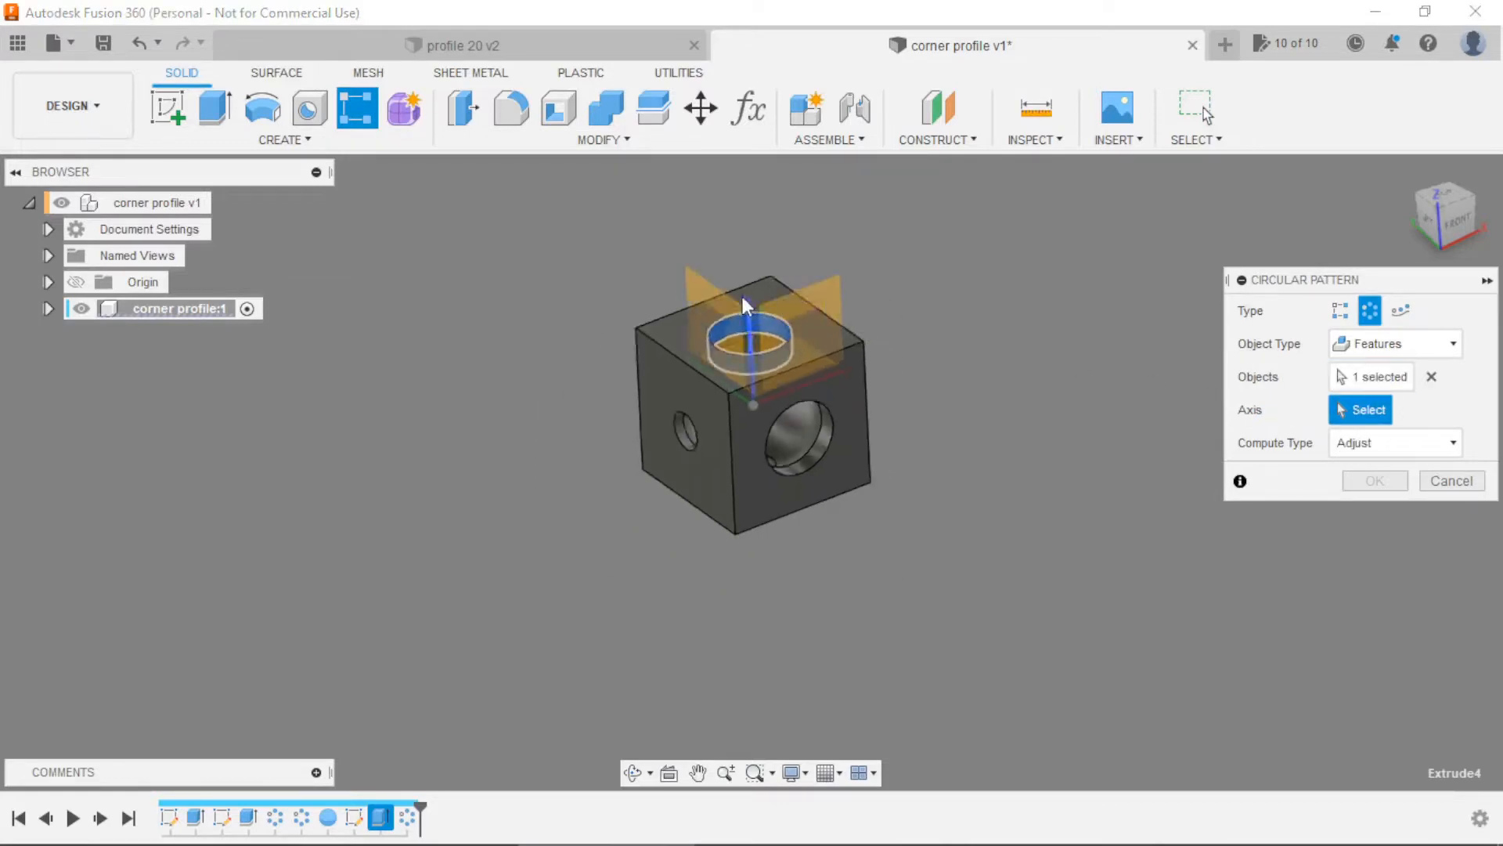
left_click(647, 284)
scroll(698, 260, "up", 5)
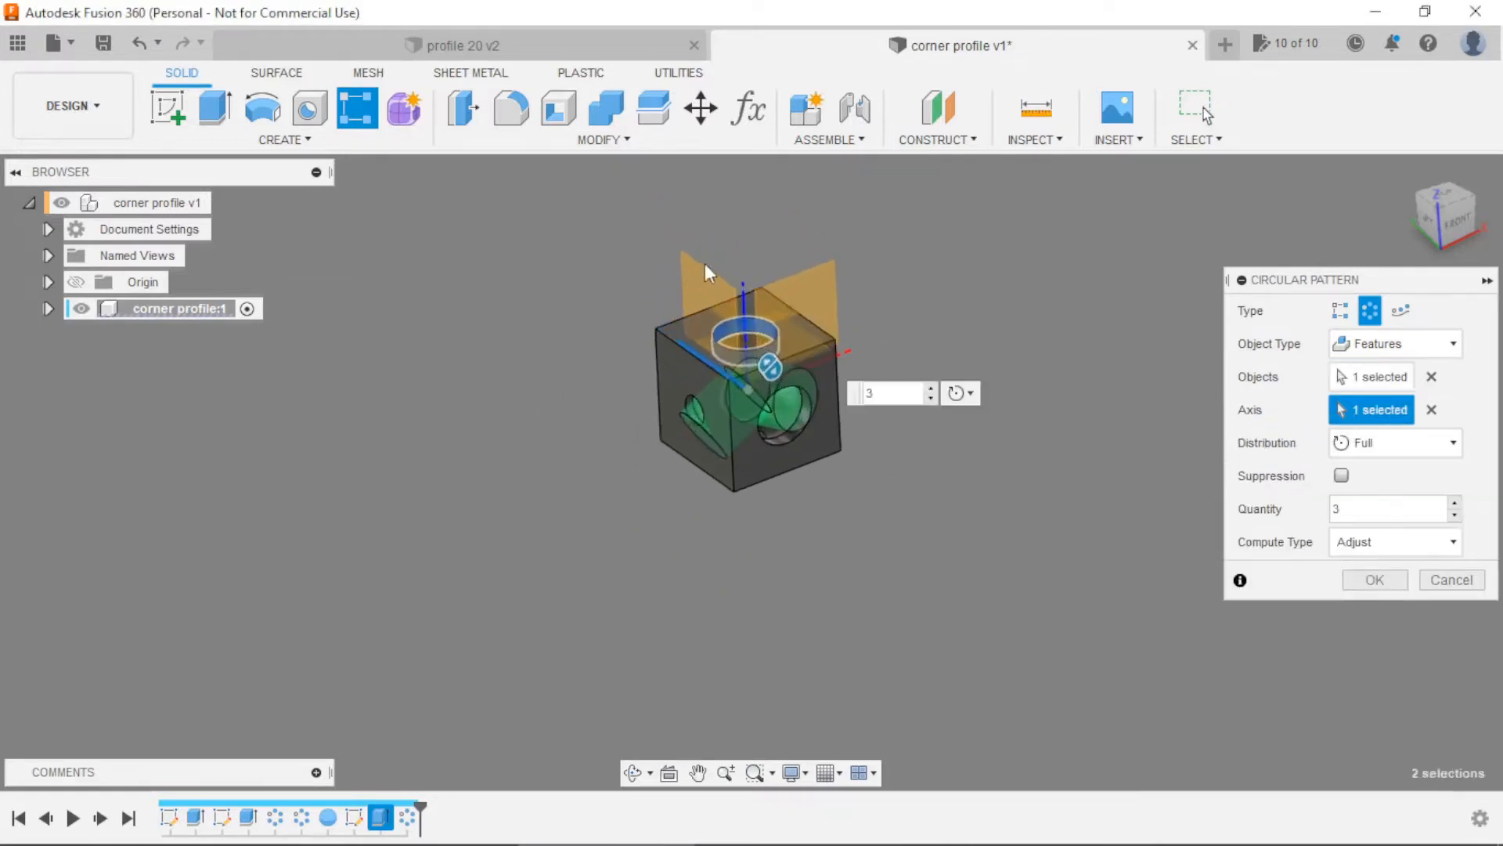
scroll(777, 288, "up", 1)
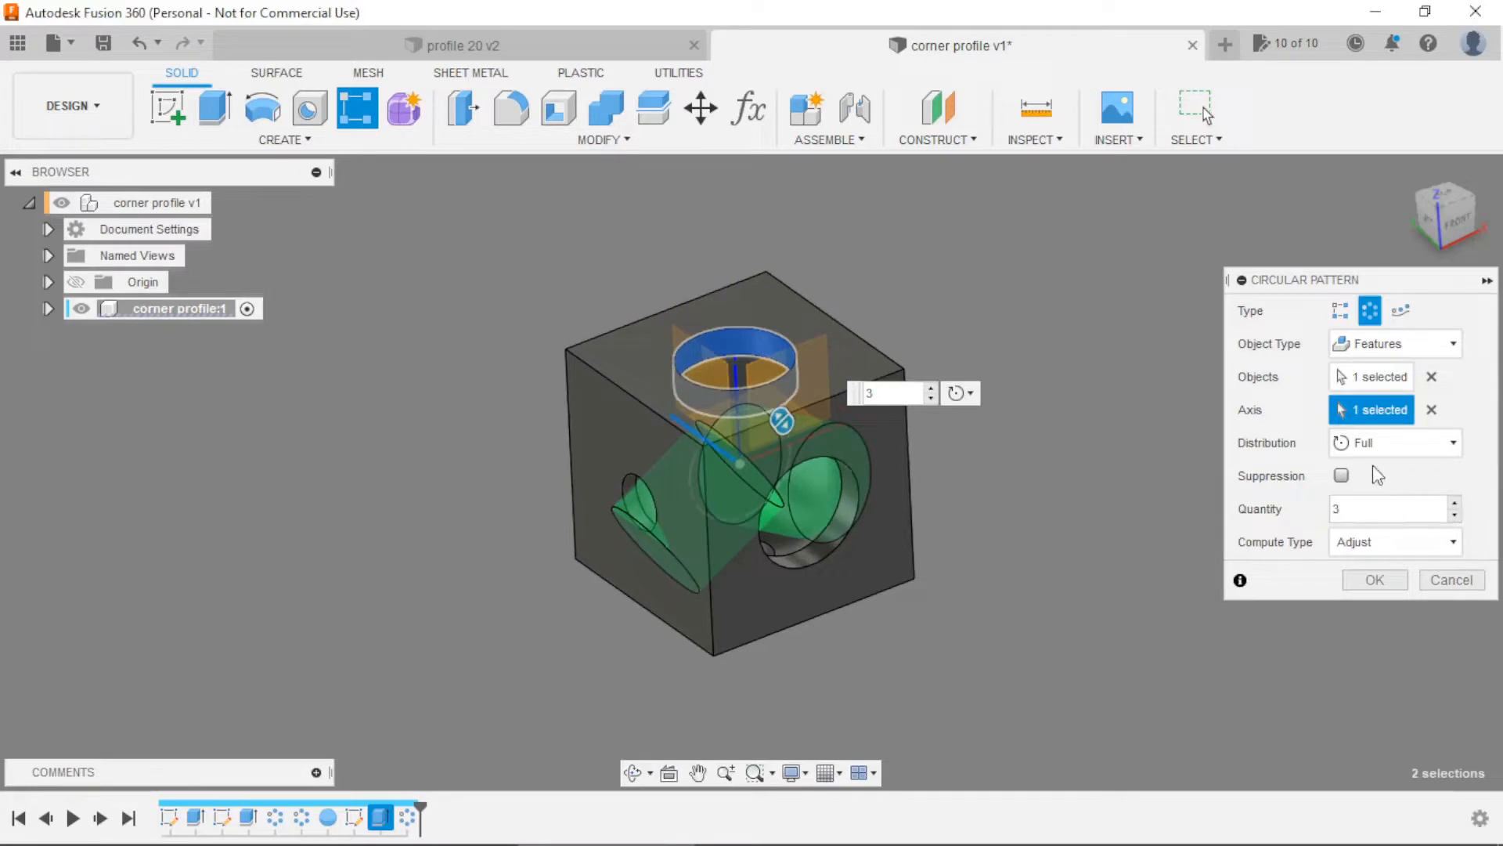
left_click(1394, 443)
left_click(1382, 492)
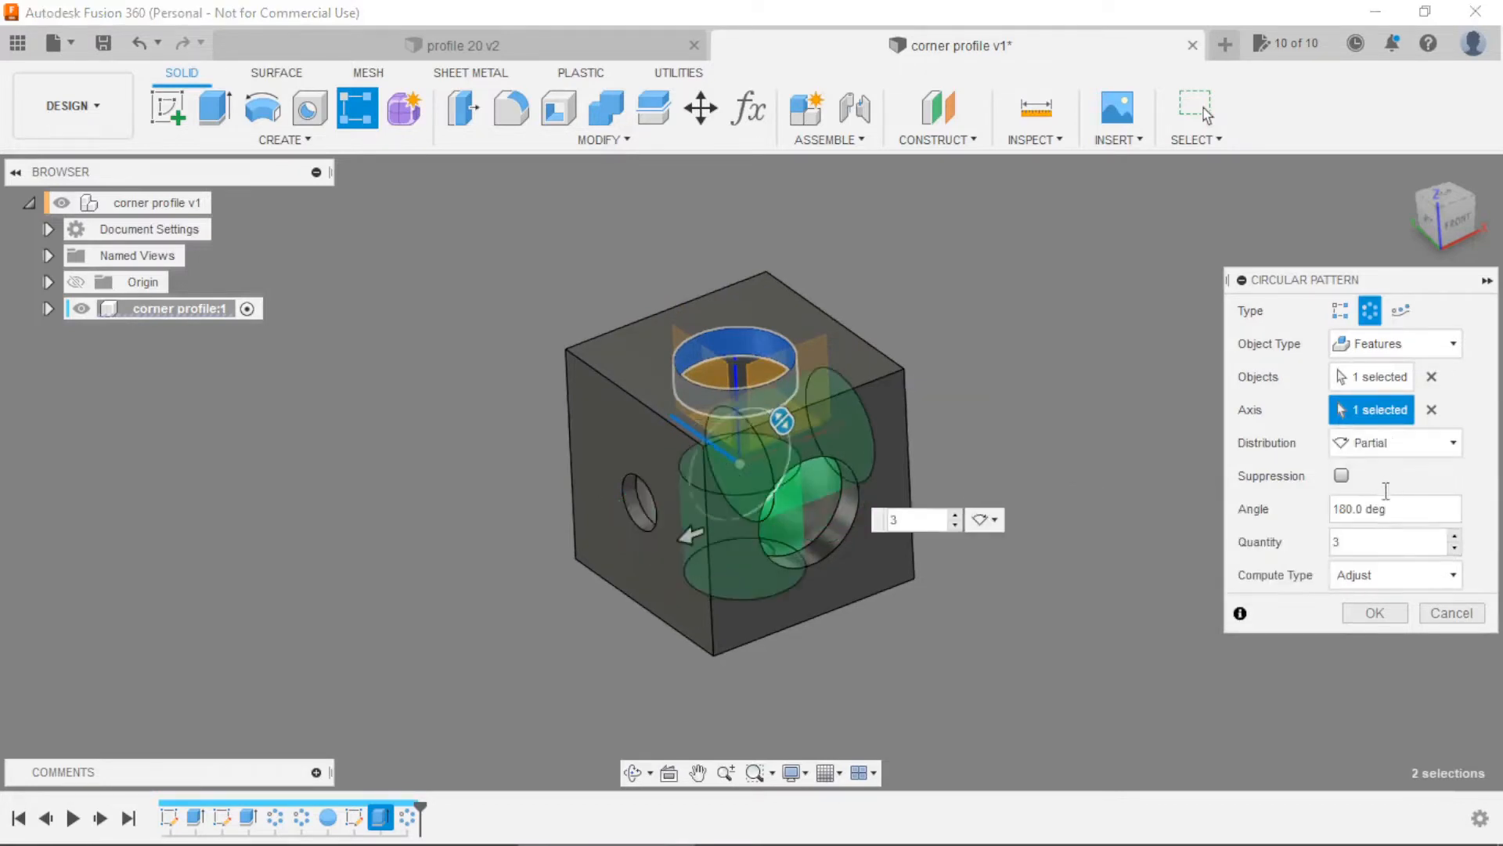
type("90")
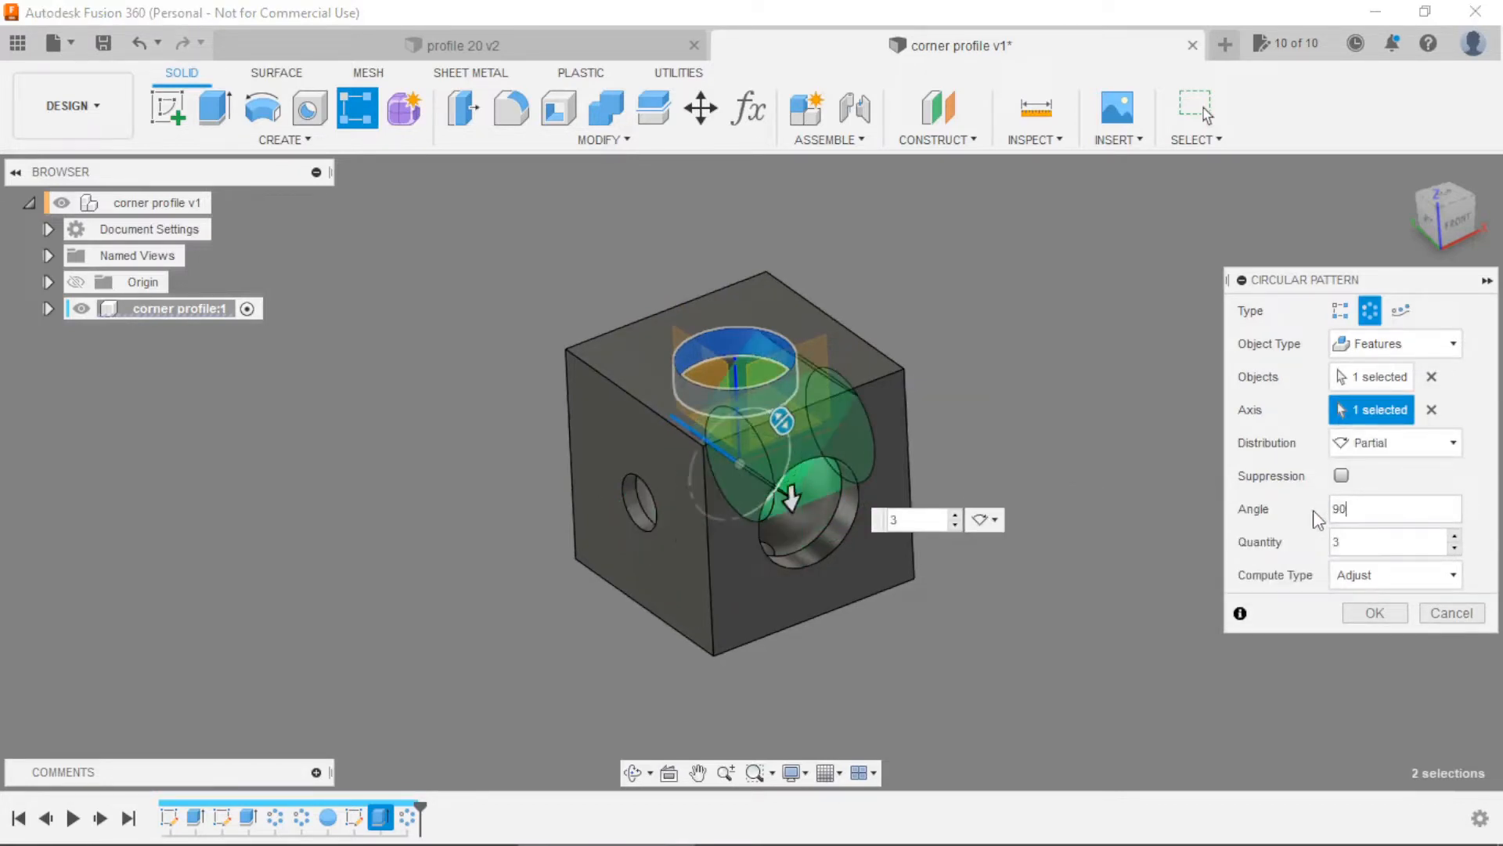
key("Tab")
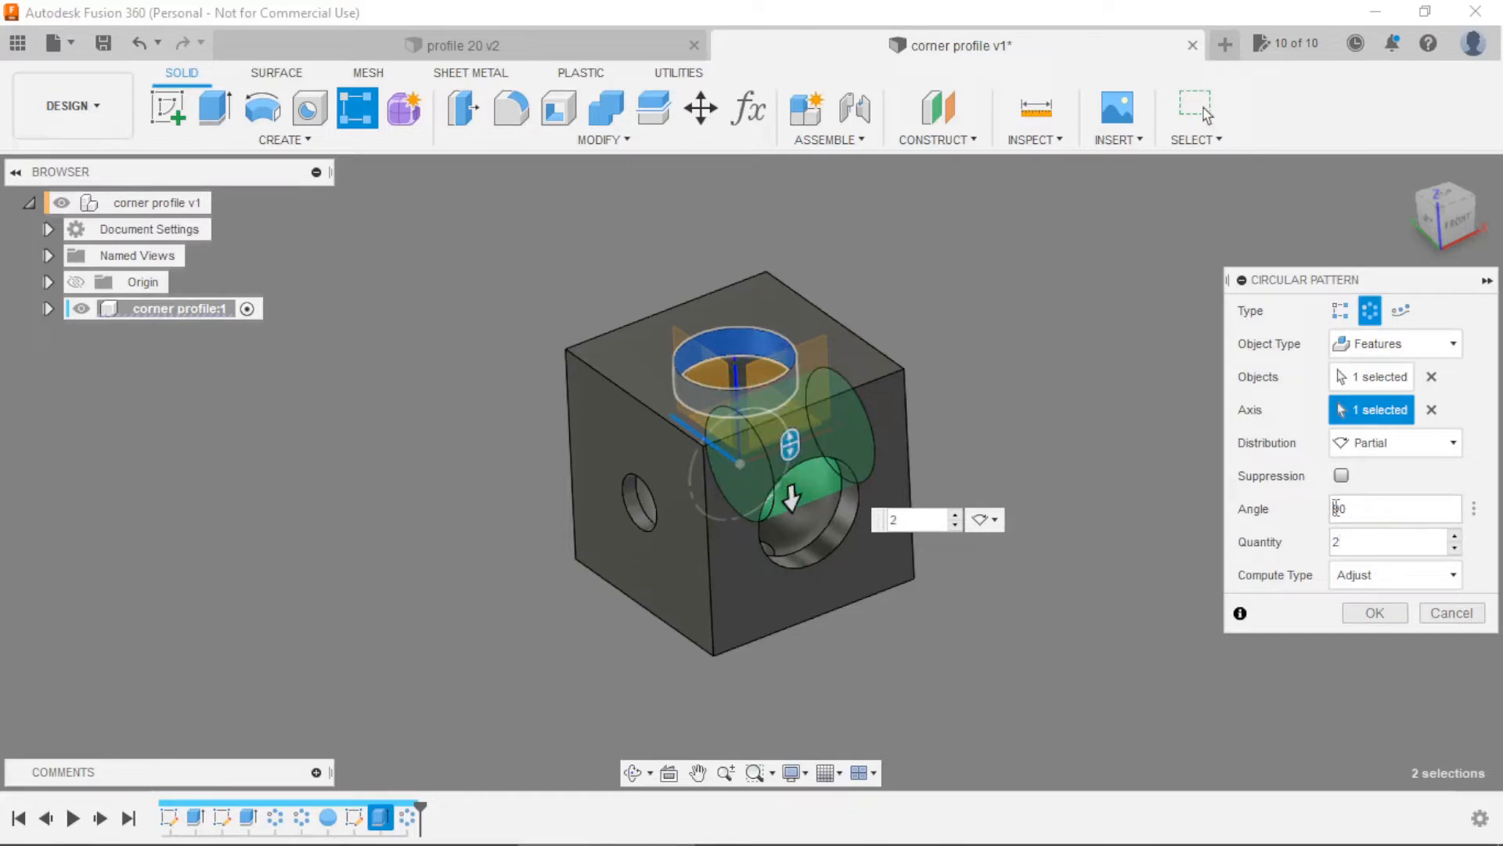
type("-")
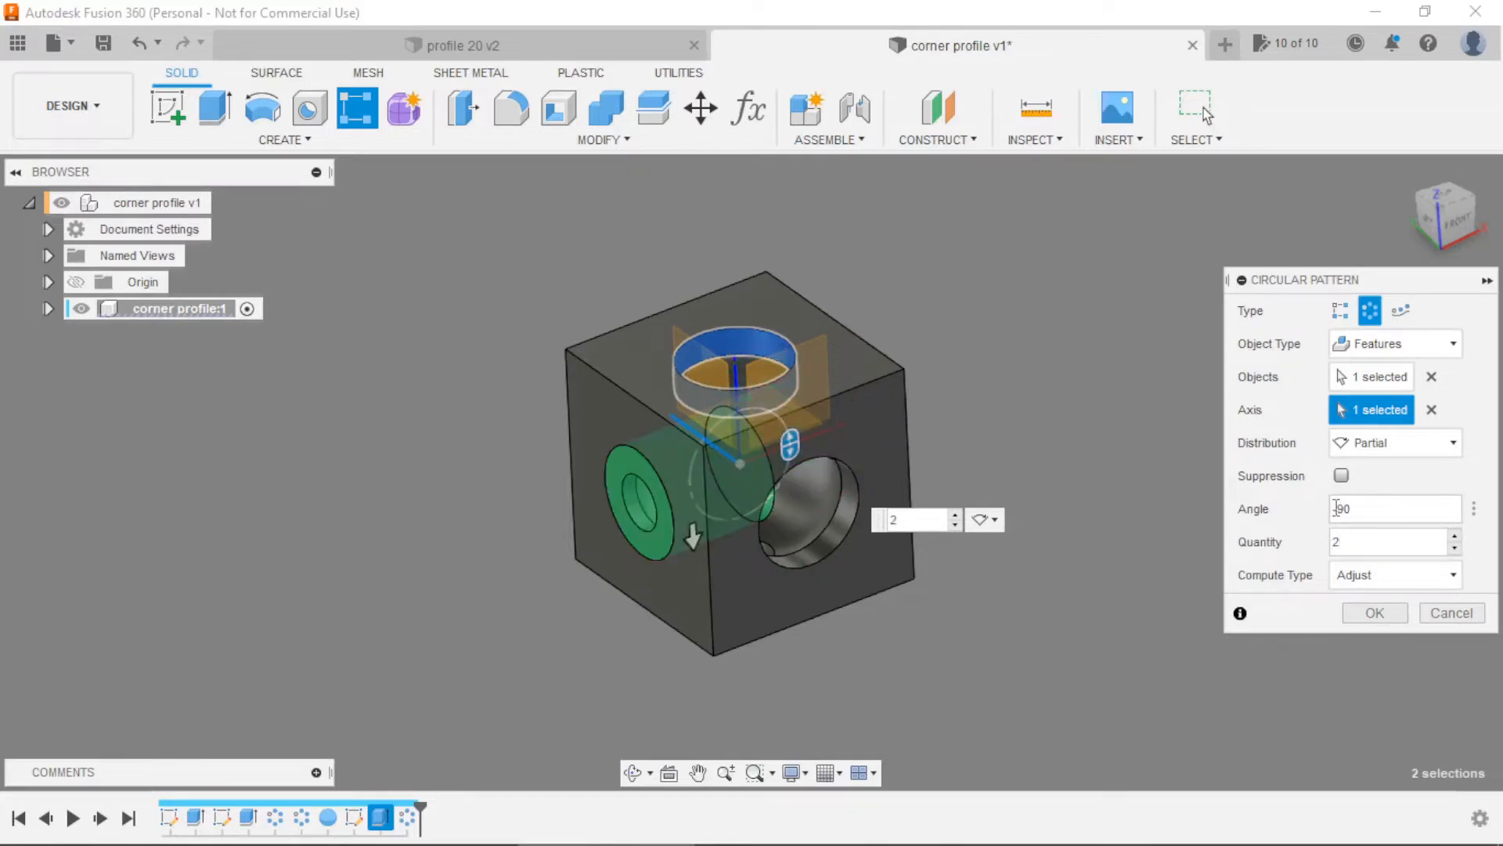
left_click(1356, 608)
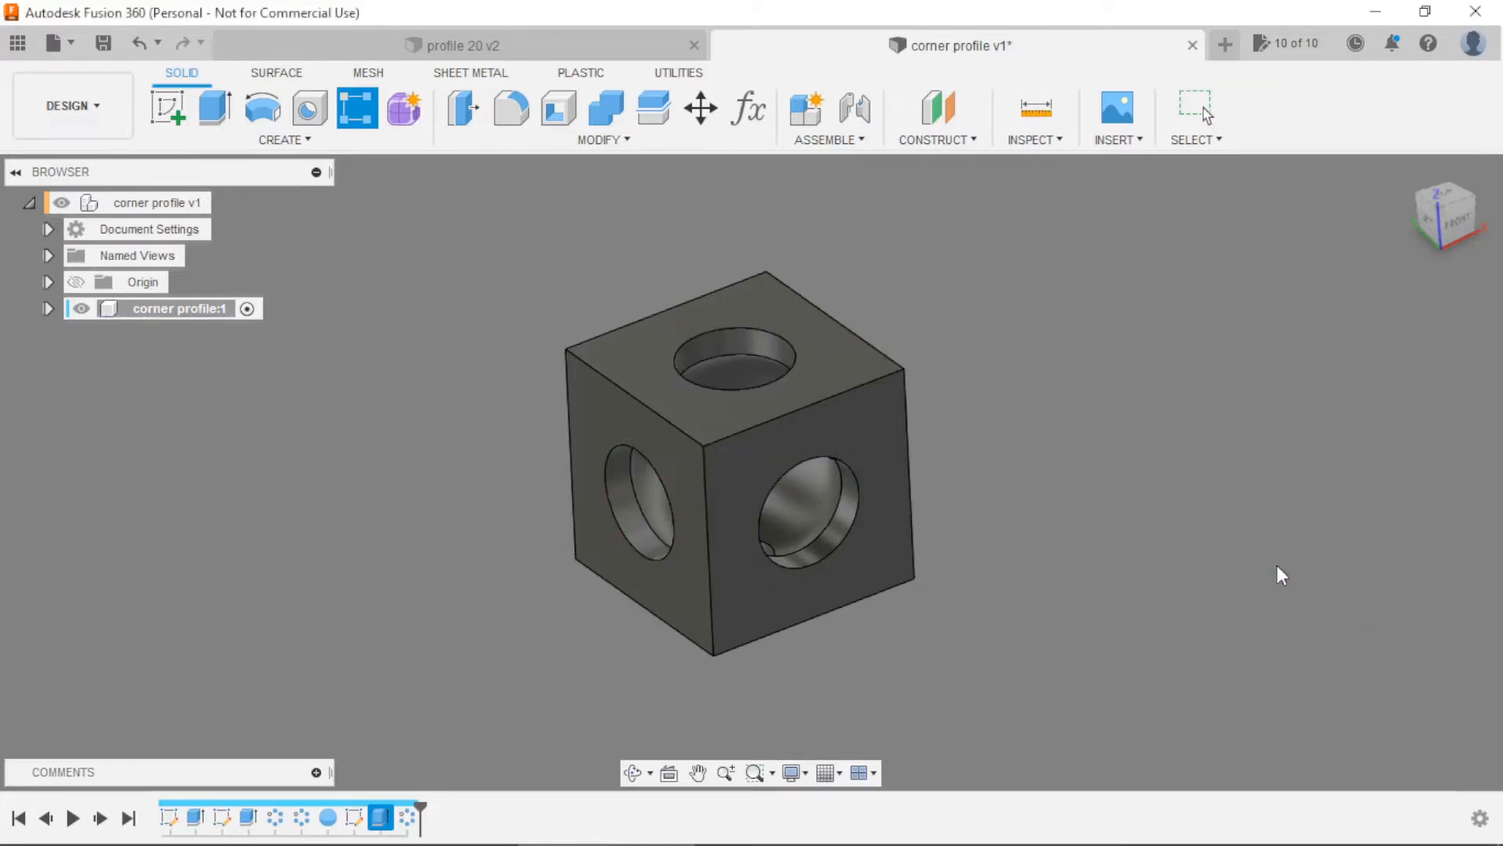
Fillet the inner and outer edges of the three 10 mm openings with a 2 mm radius
scroll(1049, 444, "up", 1)
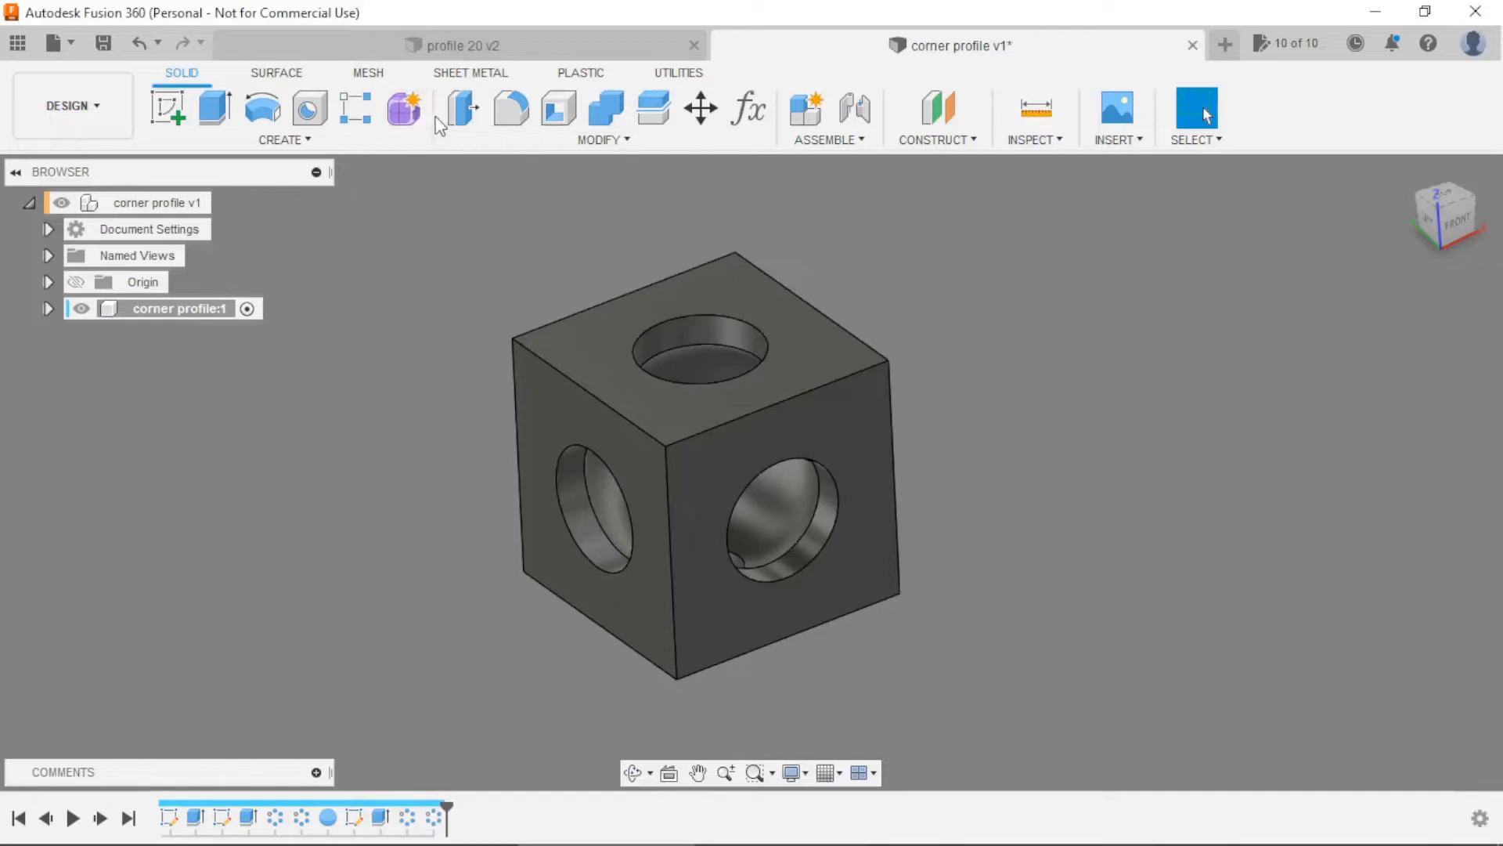
left_click(511, 108)
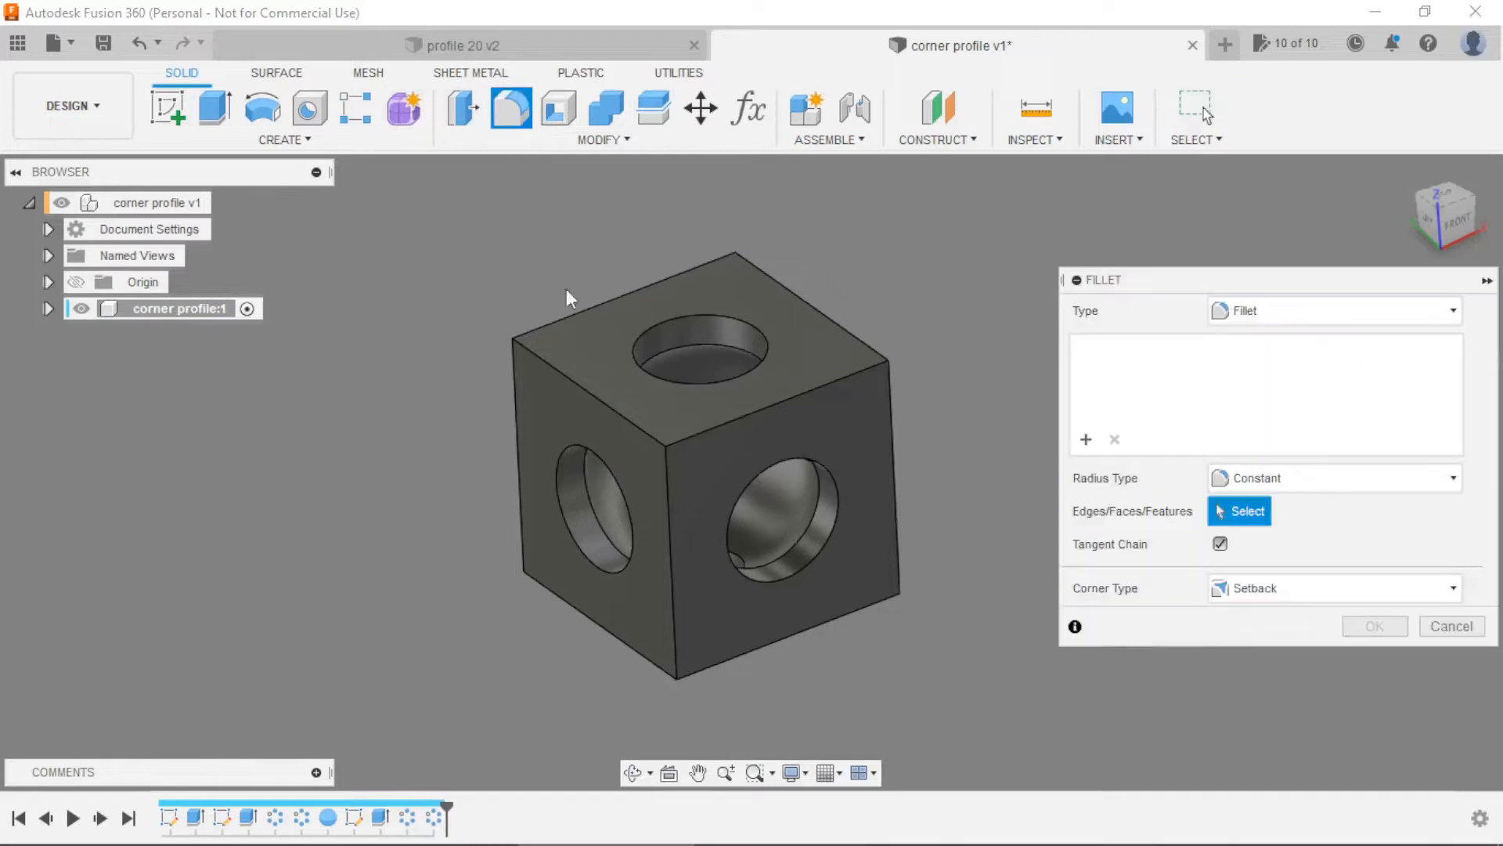
left_click(566, 523)
left_click(593, 523)
left_click(692, 341)
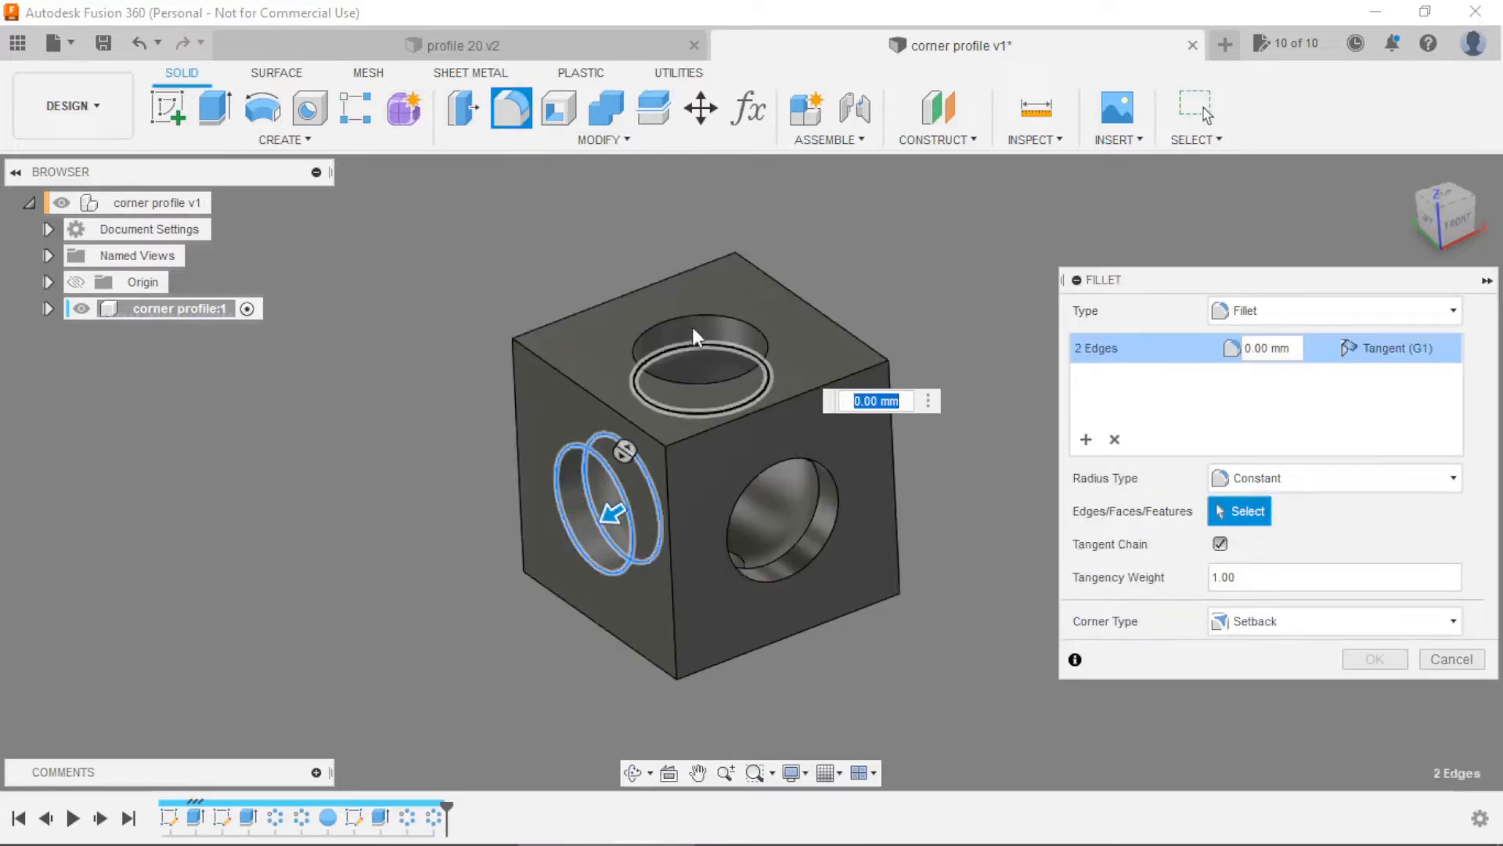
left_click(697, 313)
left_click(807, 544)
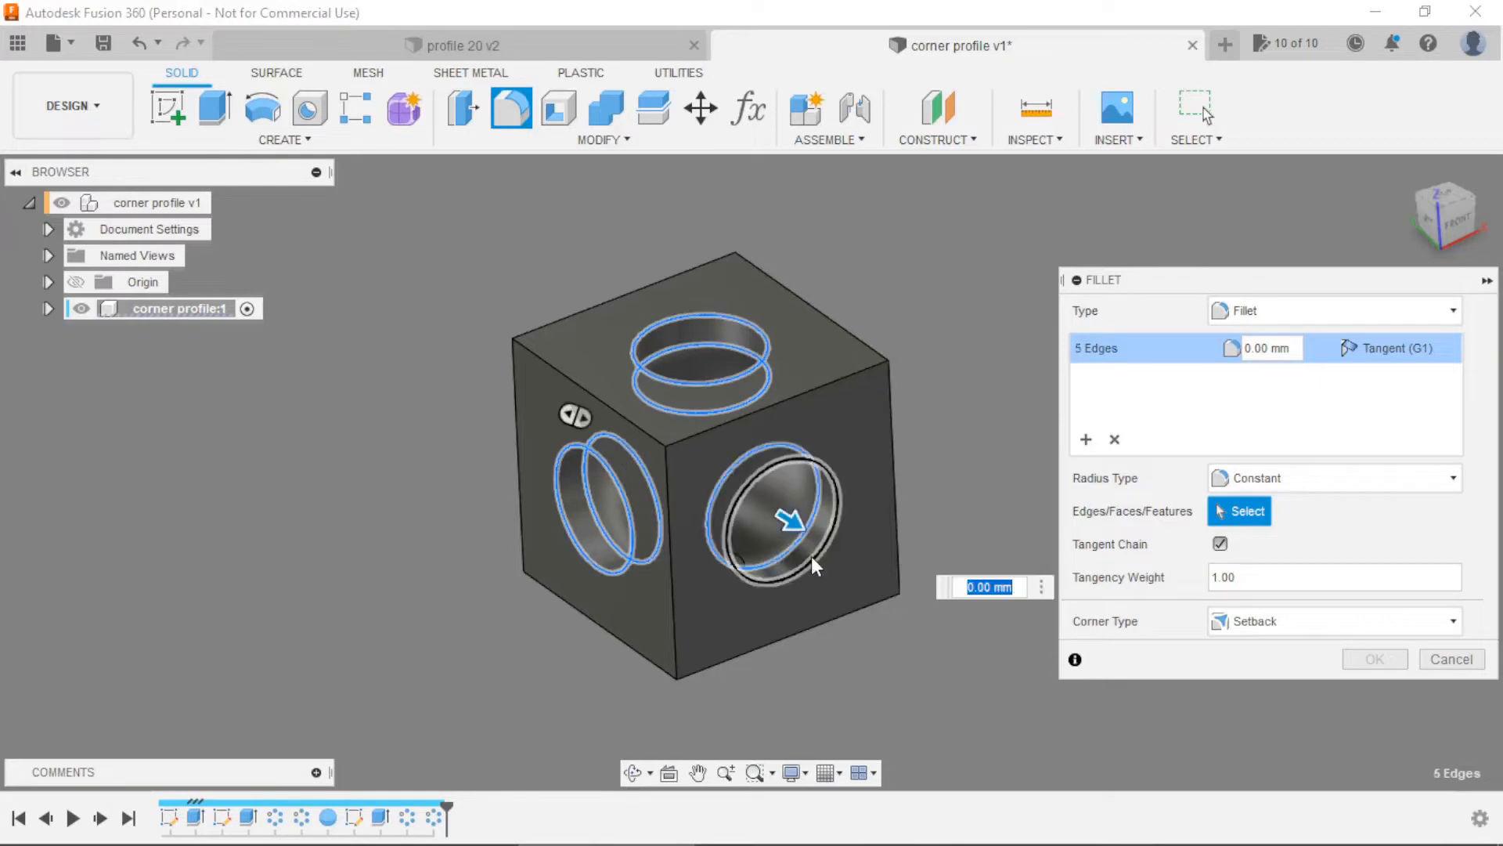
left_click(813, 559)
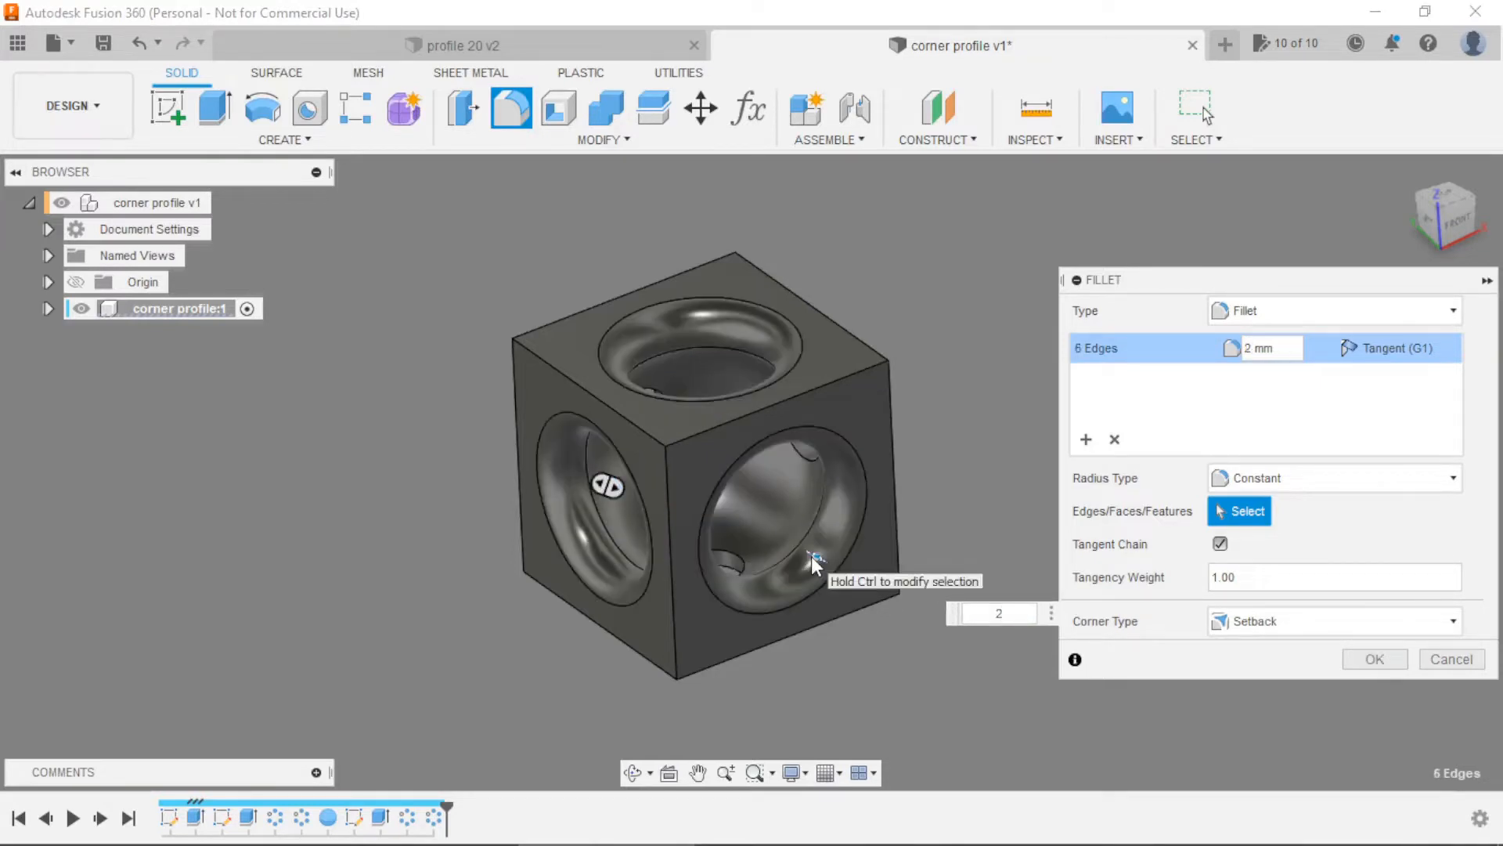
key("Return")
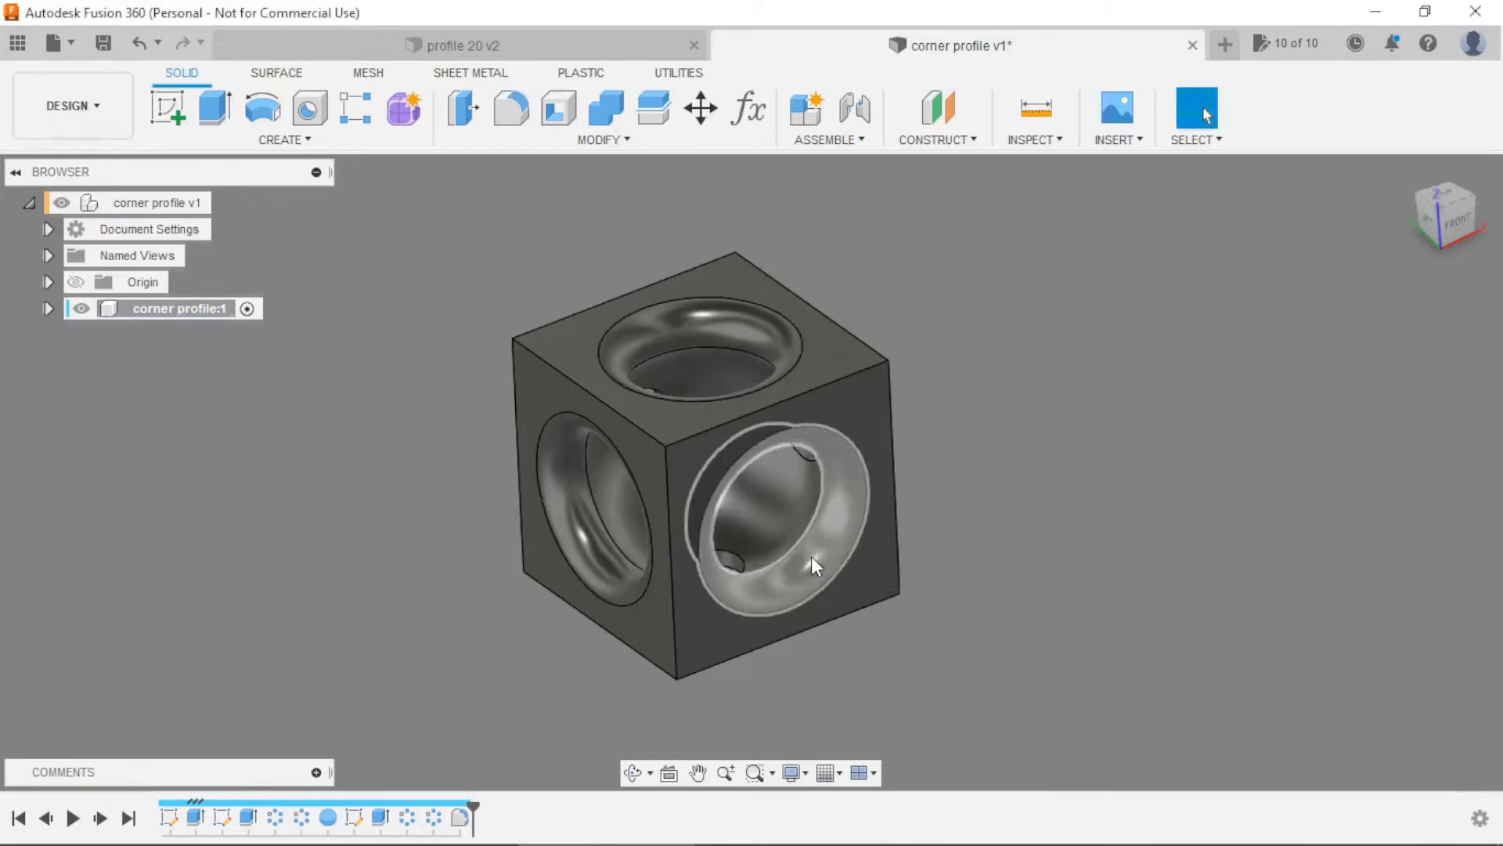
Chamfer the edges of the three small through holes inside the spherical cavity with an equal distance of 0.5 mm
left_click(505, 139)
left_click(497, 210)
scroll(779, 457, "up", 3)
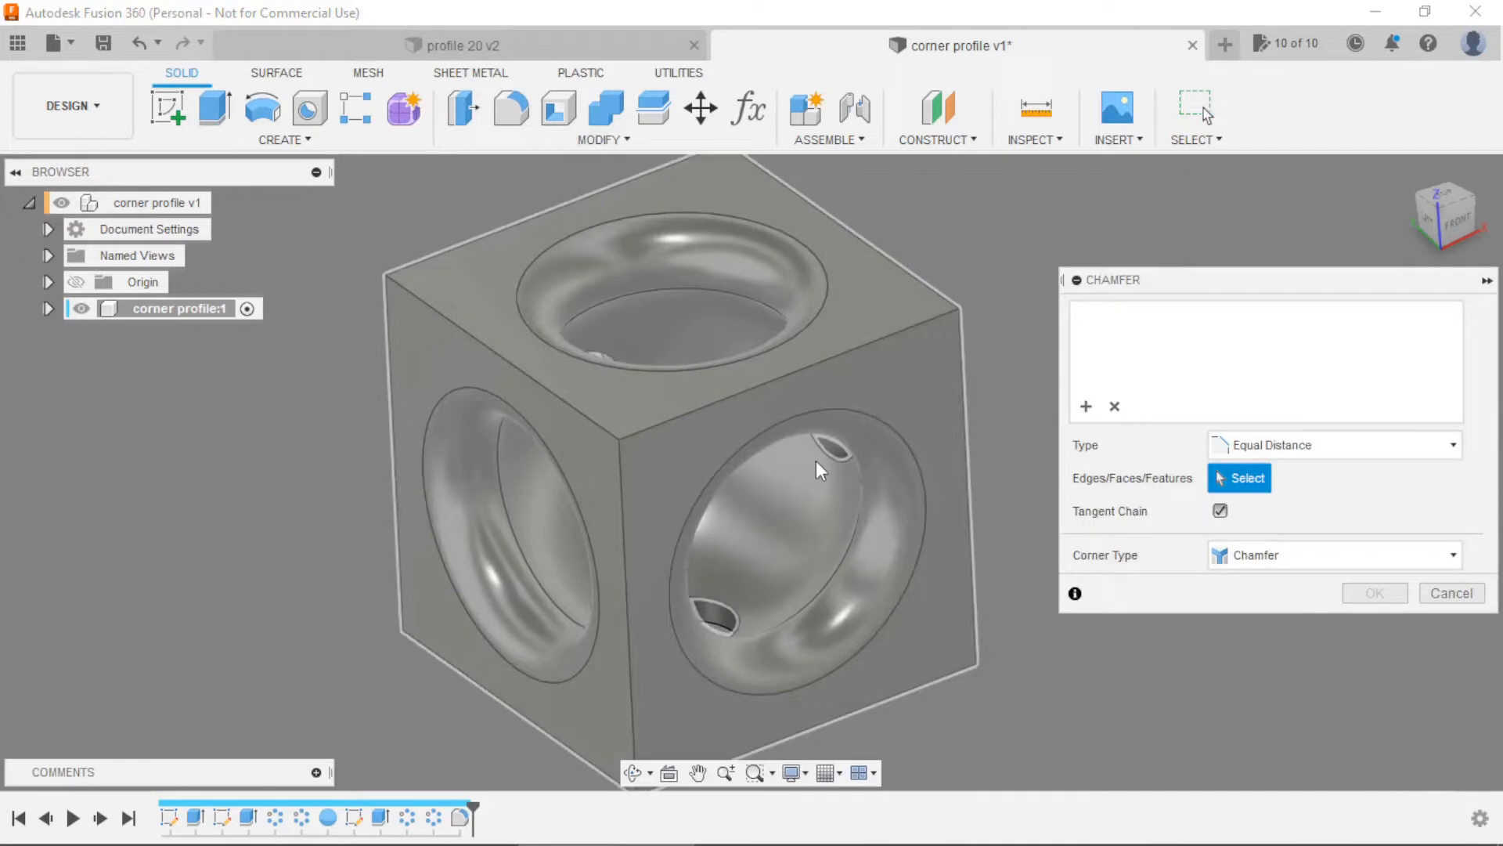
left_click(822, 458)
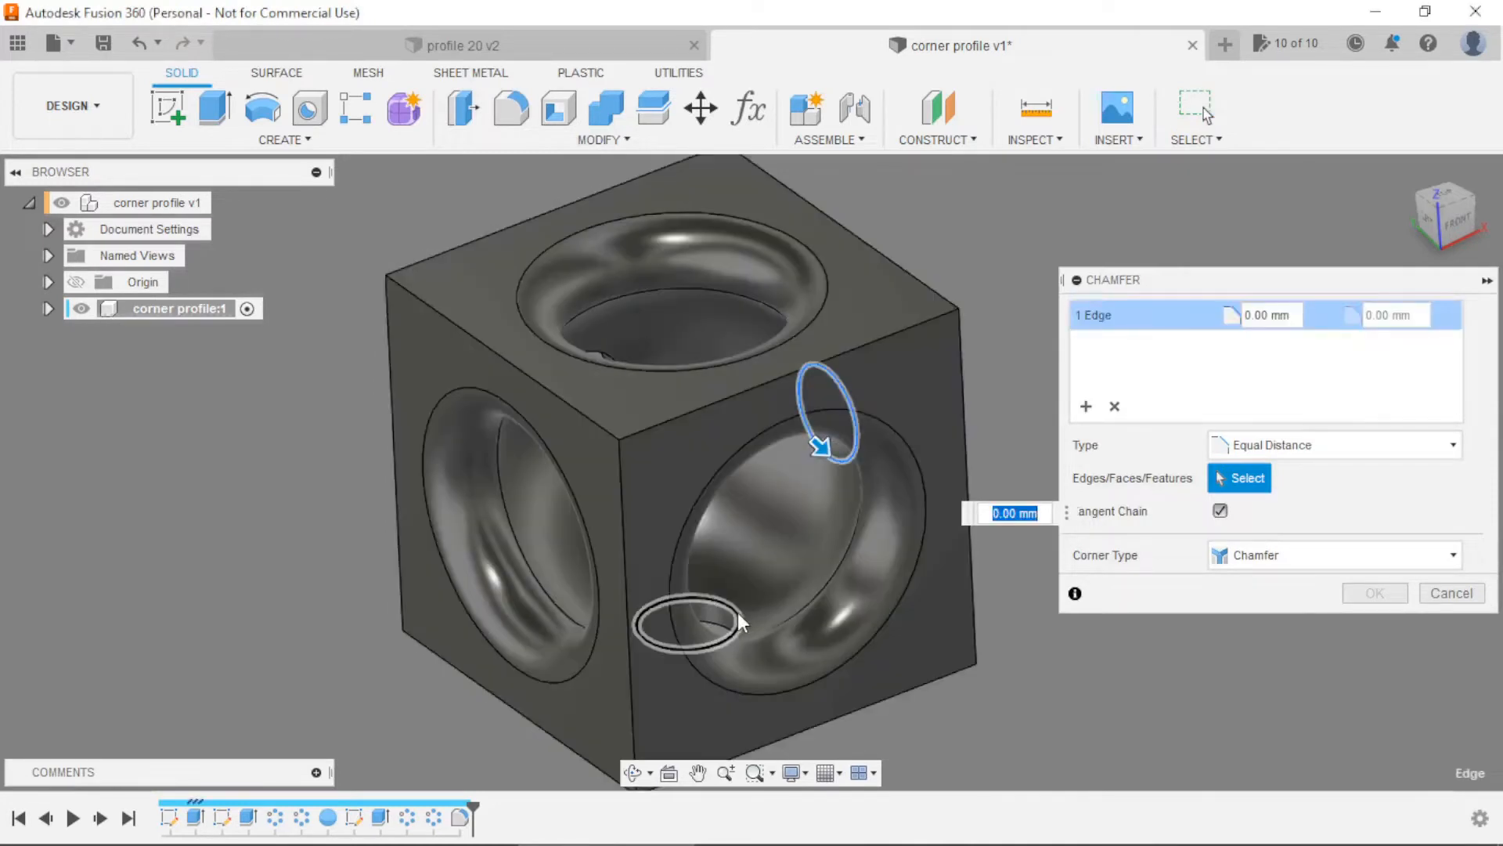
left_click(737, 613)
middle_click_drag(1035, 682, 1018, 659, "shift")
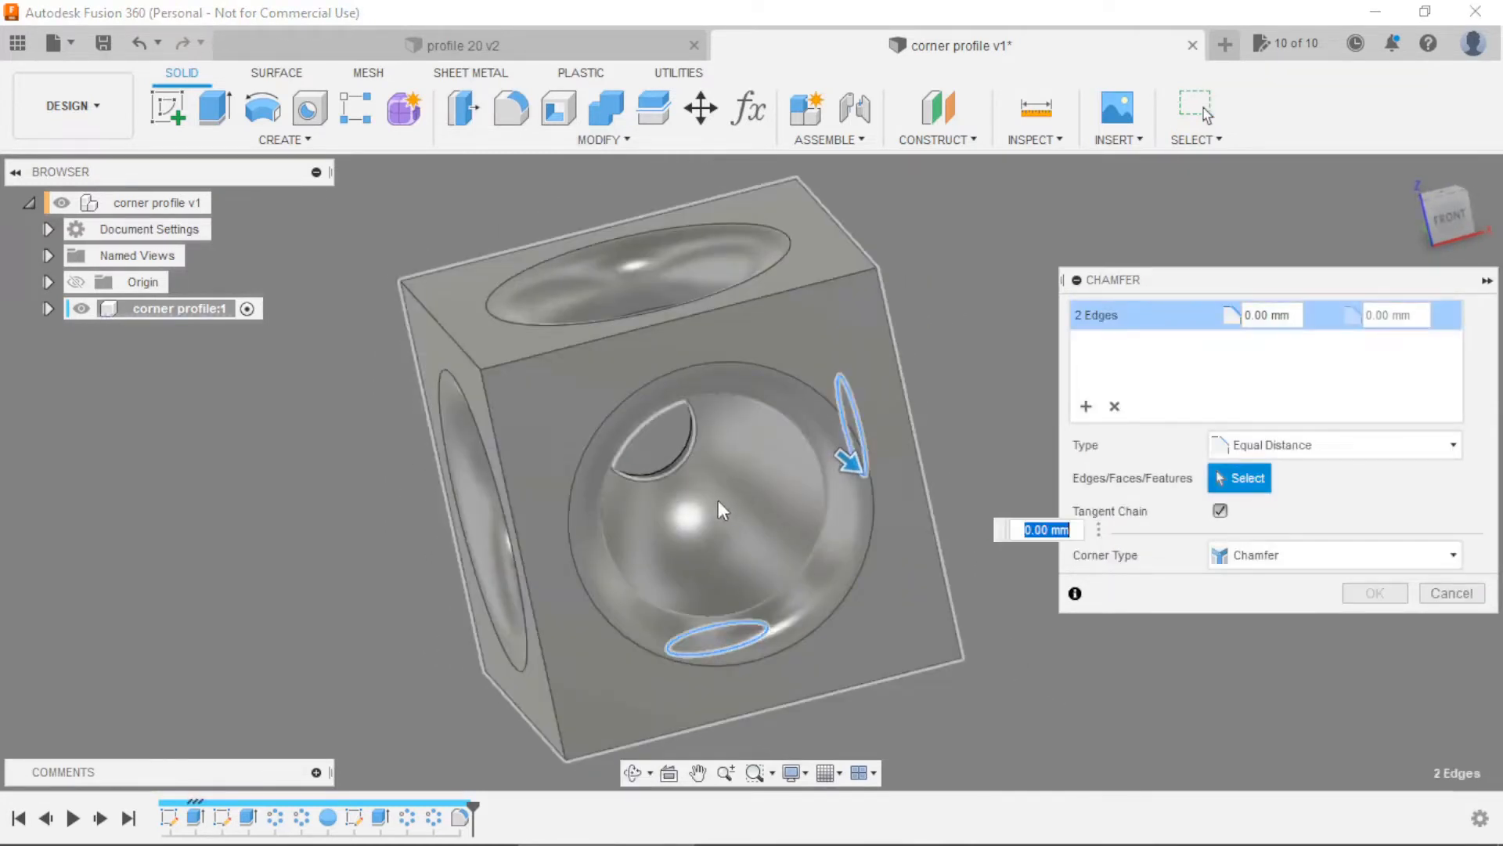
left_click(680, 472)
type("0,5")
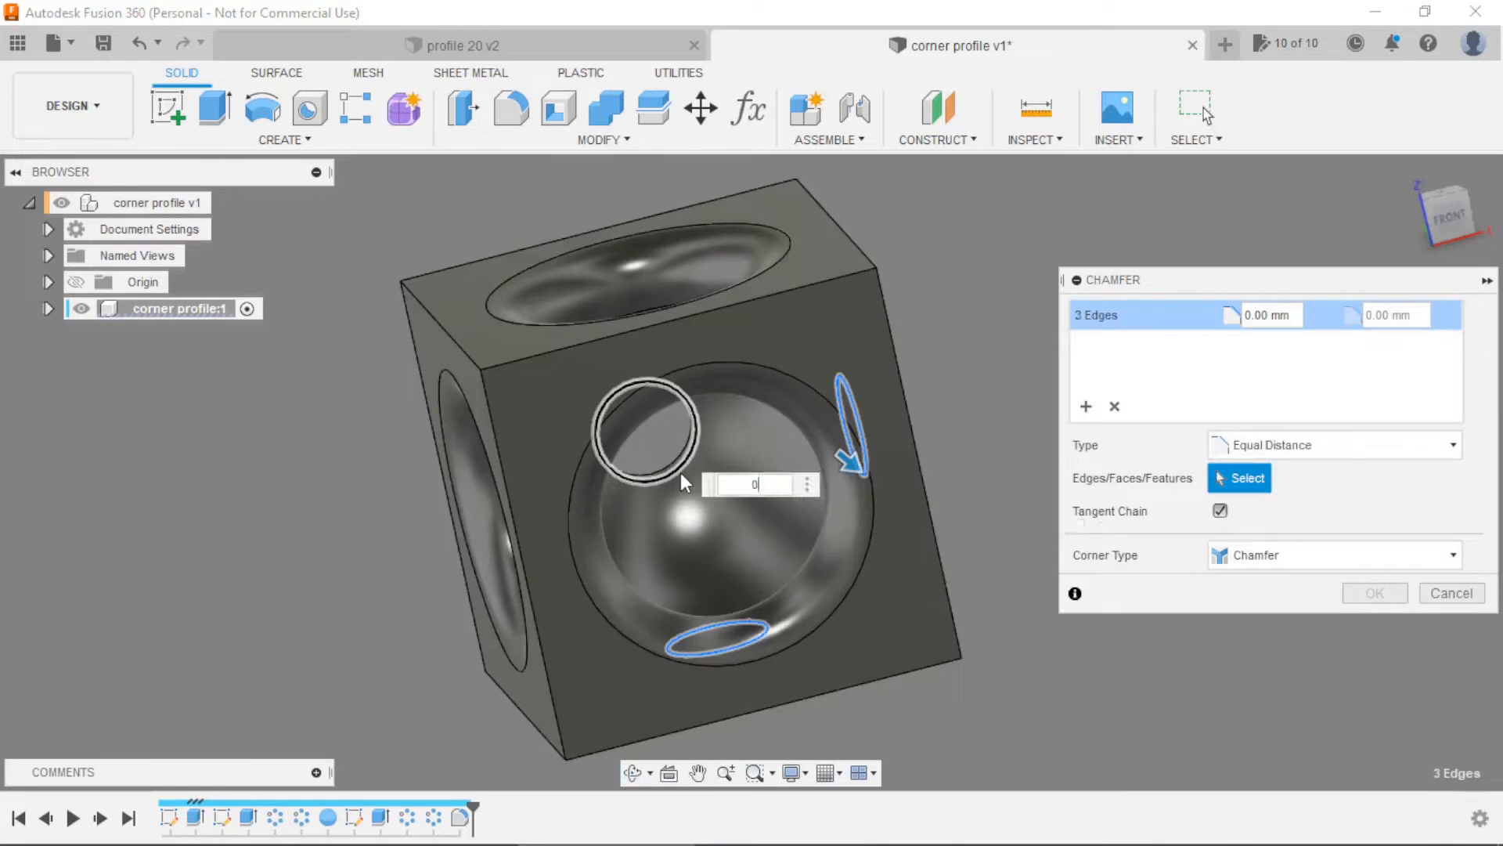
key("Return")
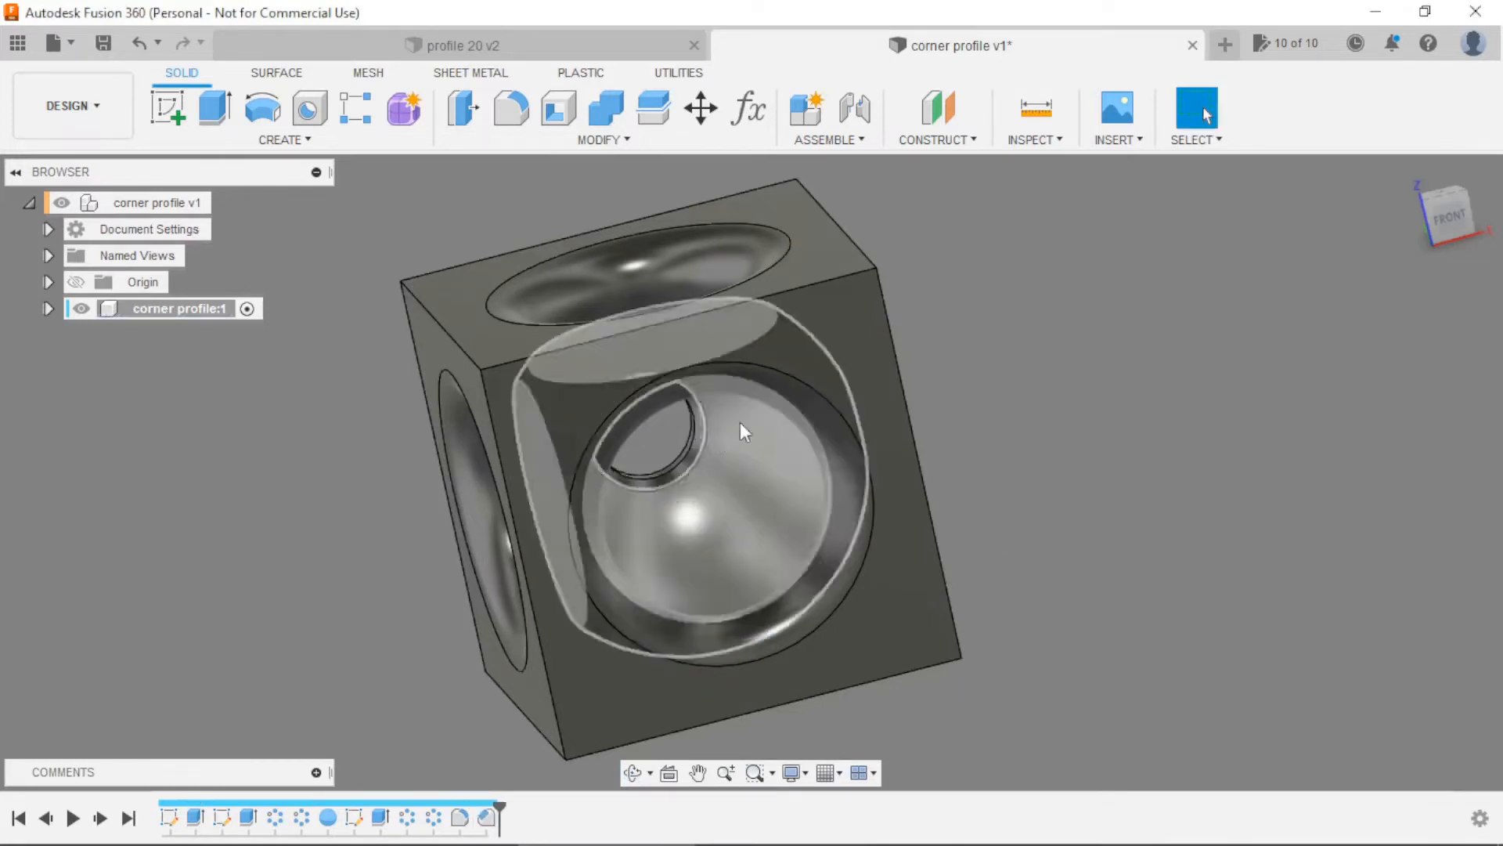
Fillet the three outer cube edges meeting at the corner between the openings with a 1 mm radius and Setback corner type
scroll(865, 408, "down", 3)
middle_click_drag(1016, 401, 1068, 412, "shift")
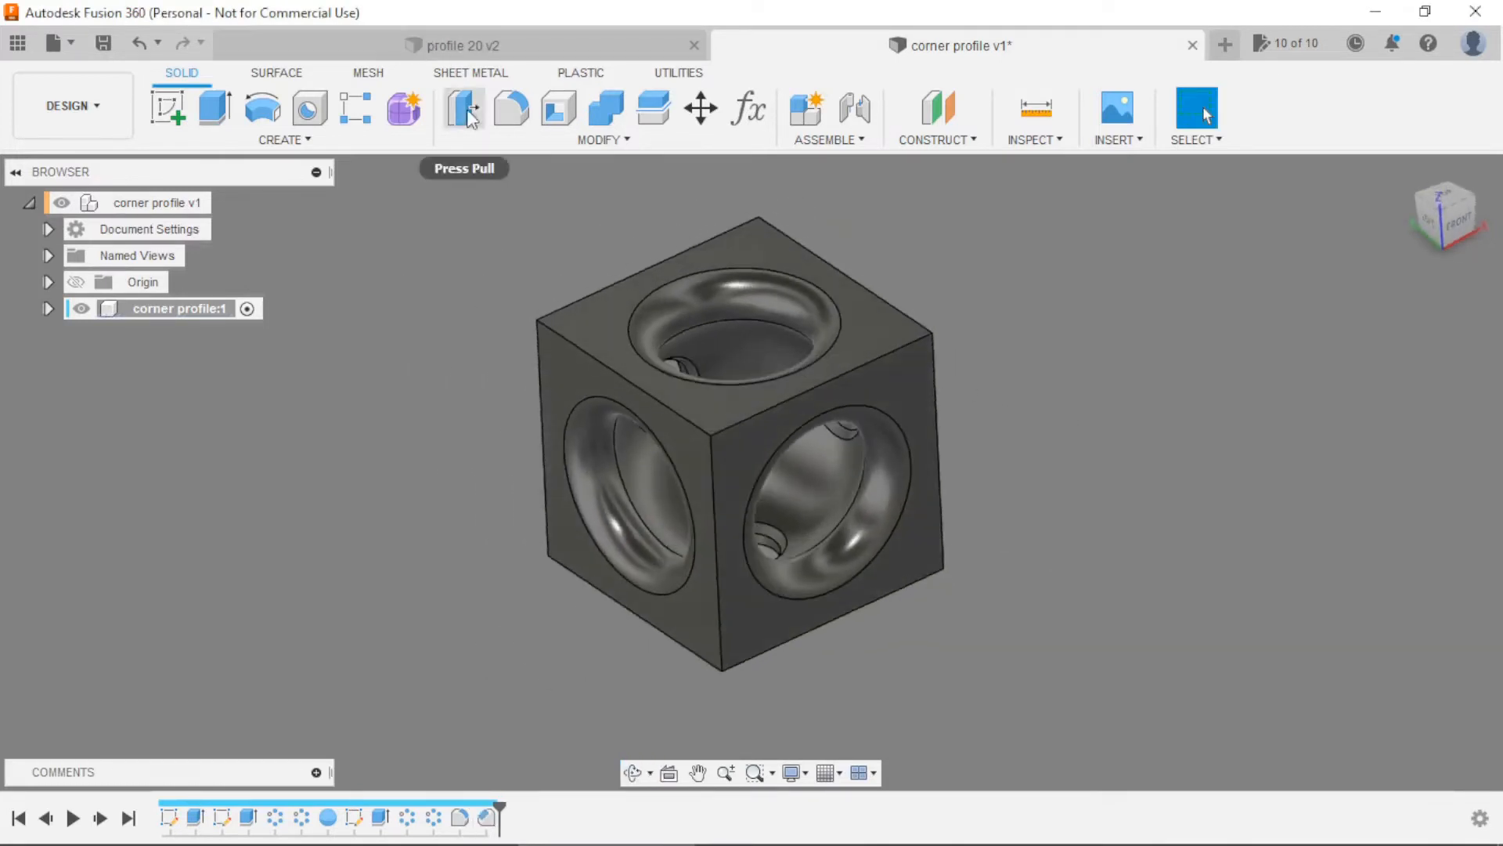
left_click(513, 110)
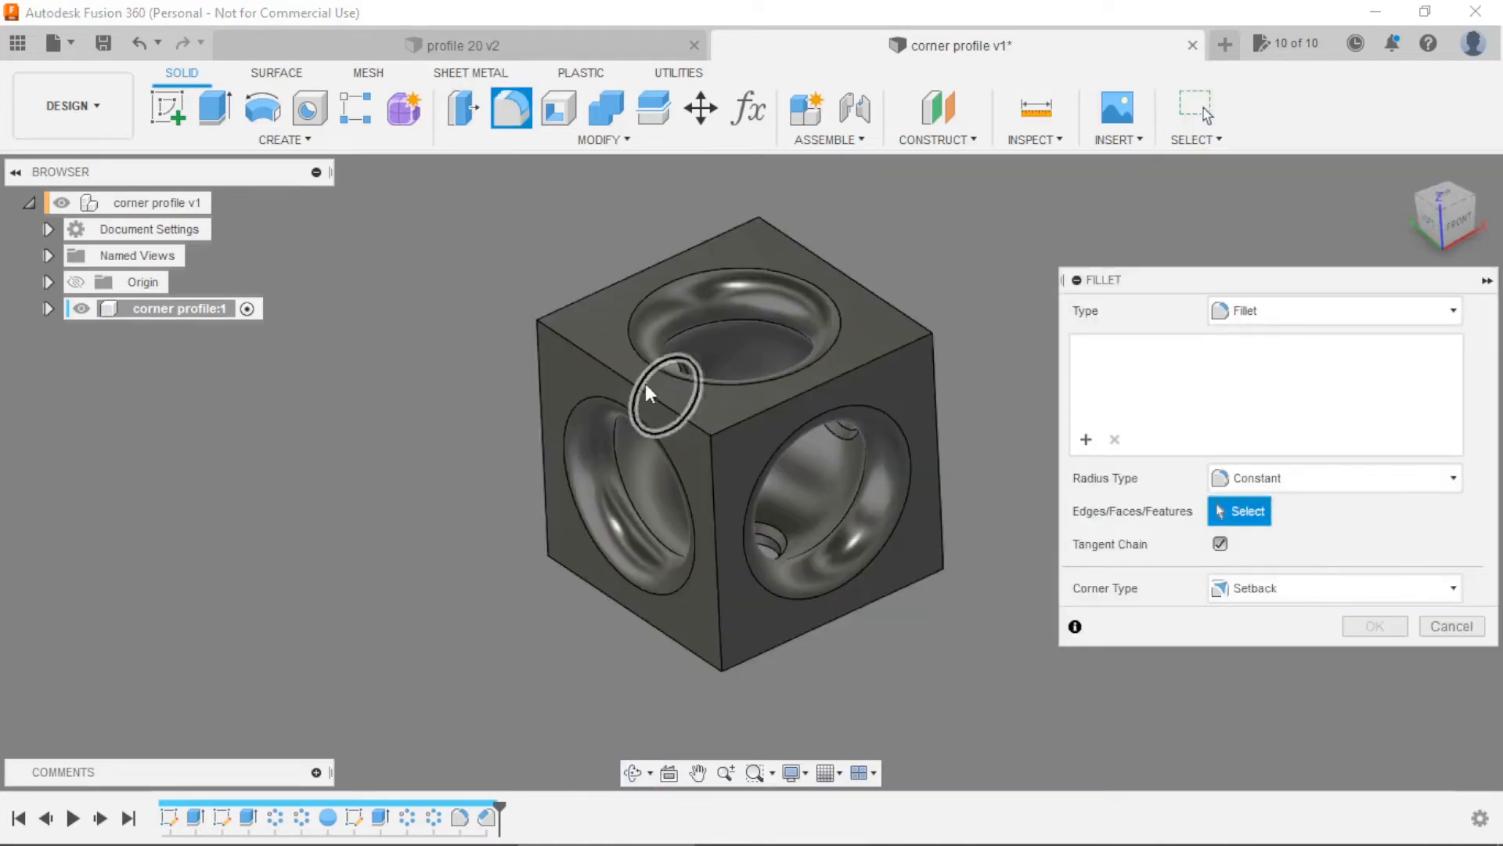
left_click(640, 390)
left_click(744, 423)
left_click(713, 466)
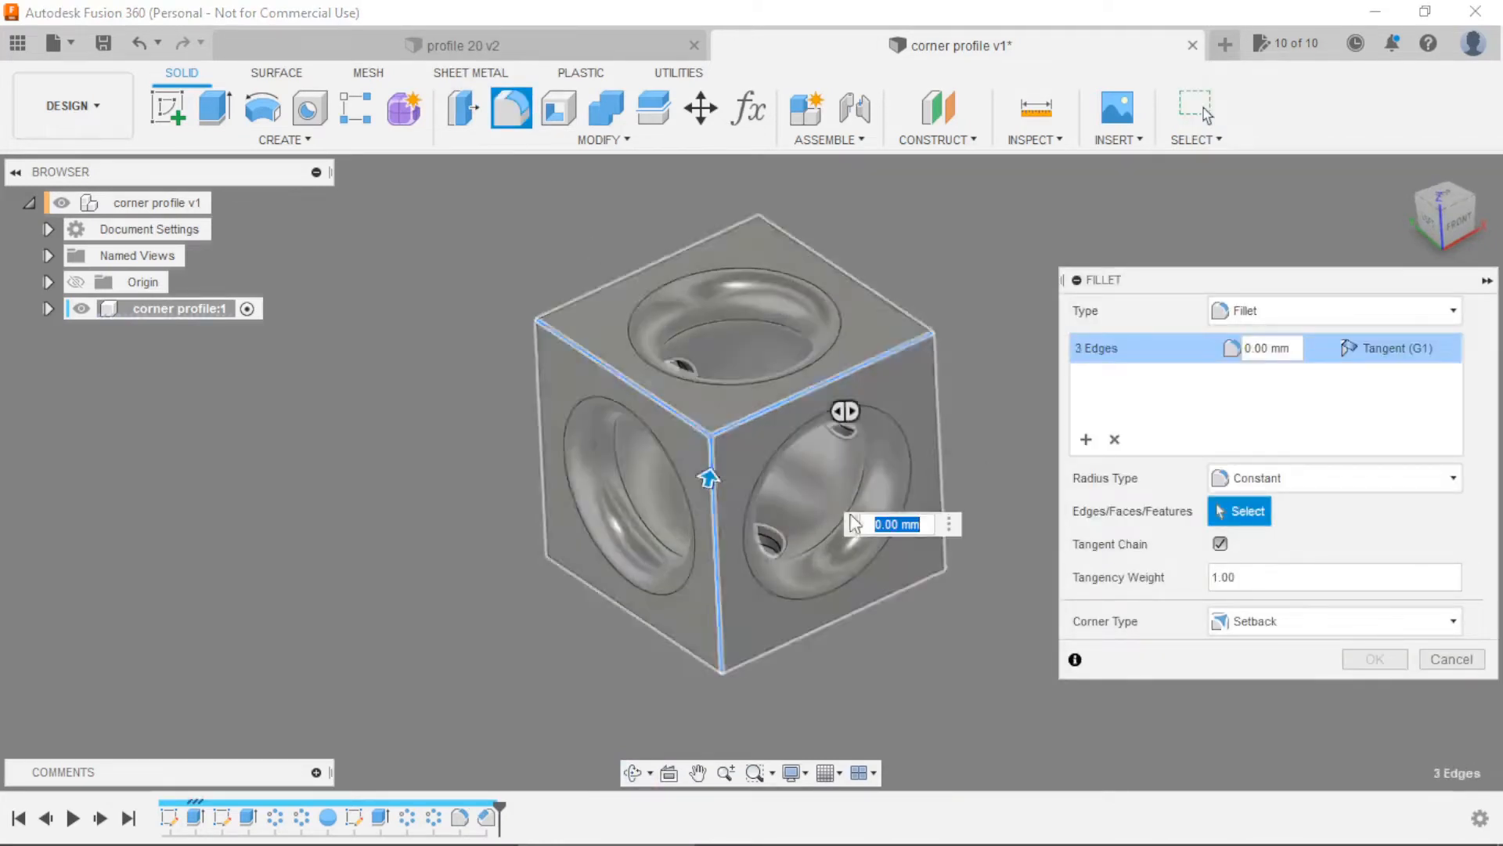
left_click(1245, 623)
left_click(1252, 672)
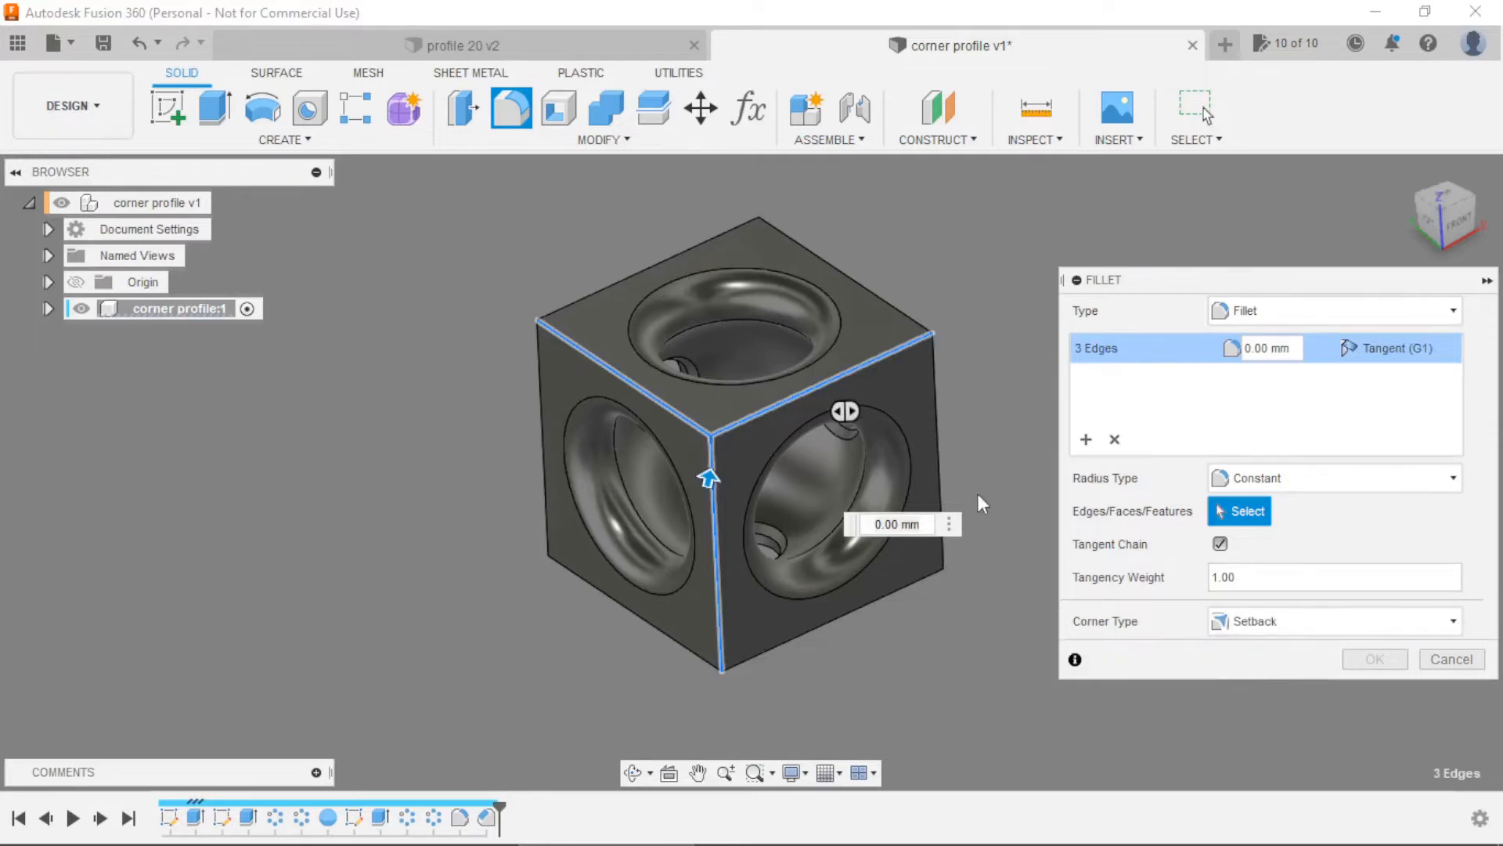
type("1")
key("Return")
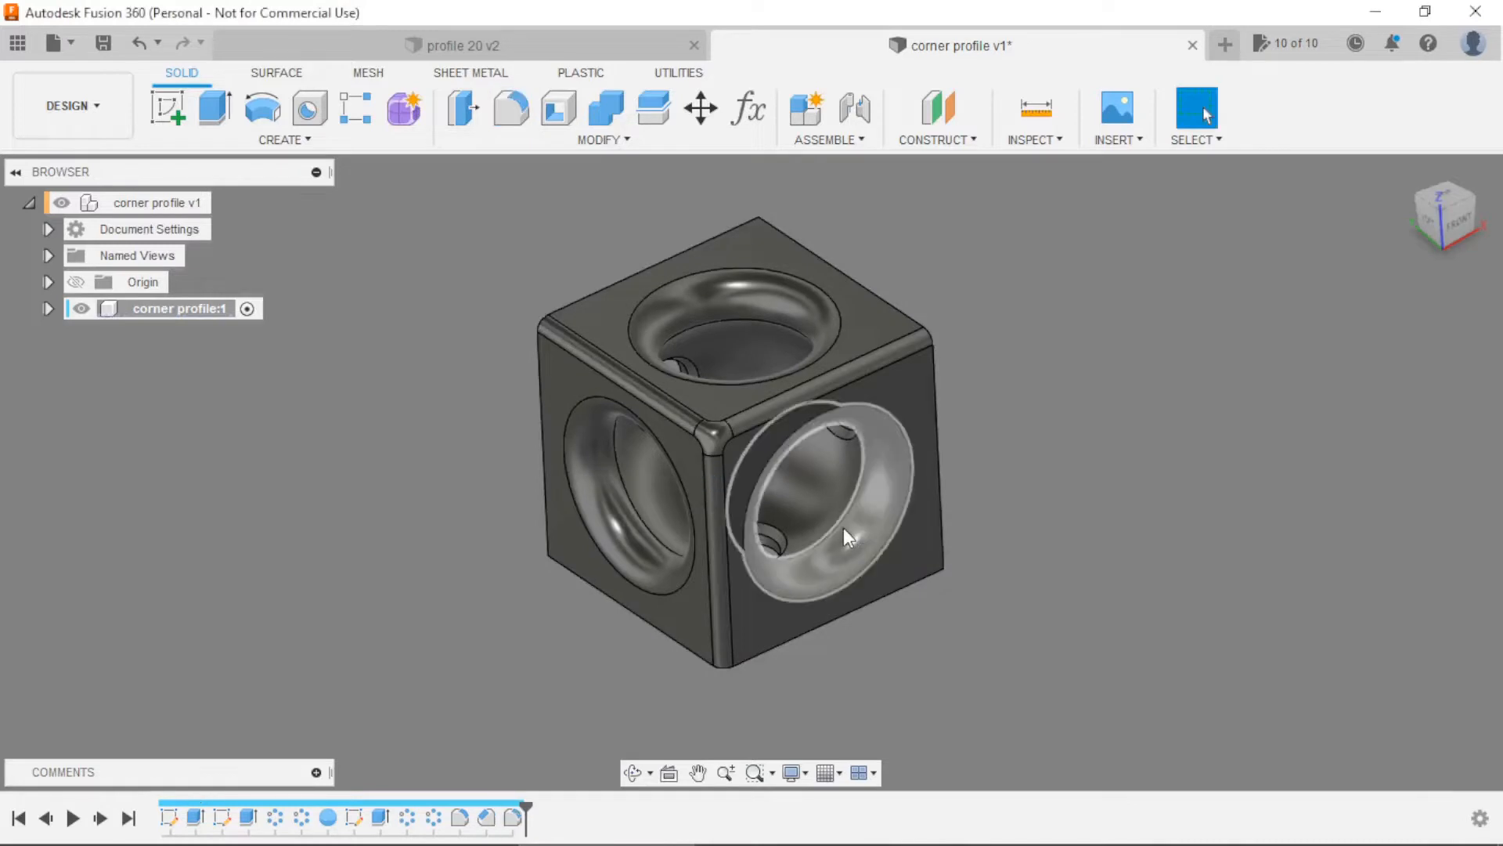
Insert the saved profile 20 design into the corner profile design and accept its default position
scroll(960, 387, "down", 2)
middle_click_drag(1073, 461, 935, 322, "shift")
scroll(999, 279, "up", 3)
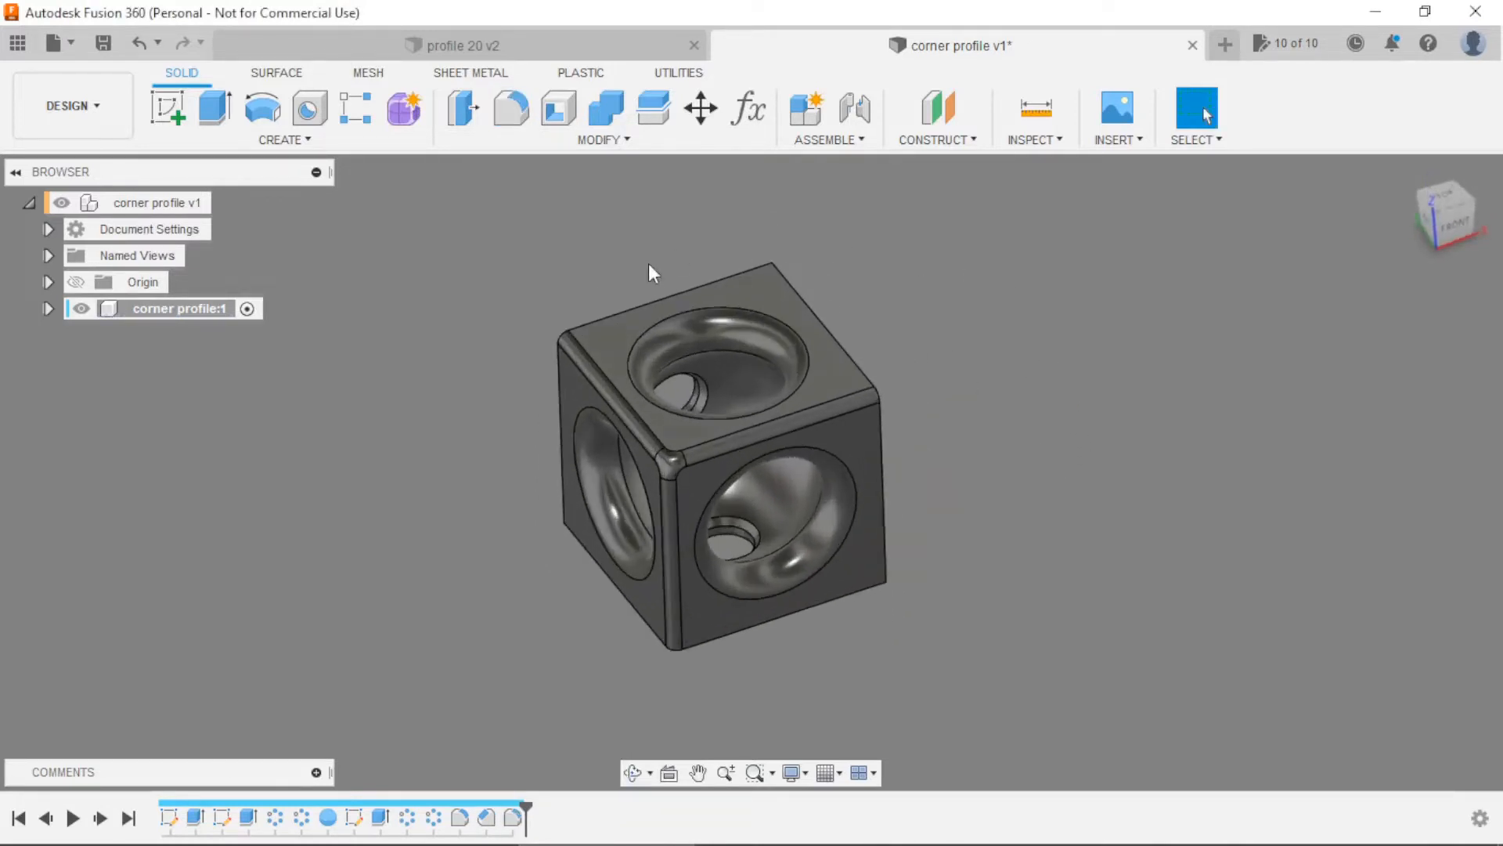
left_click(18, 43)
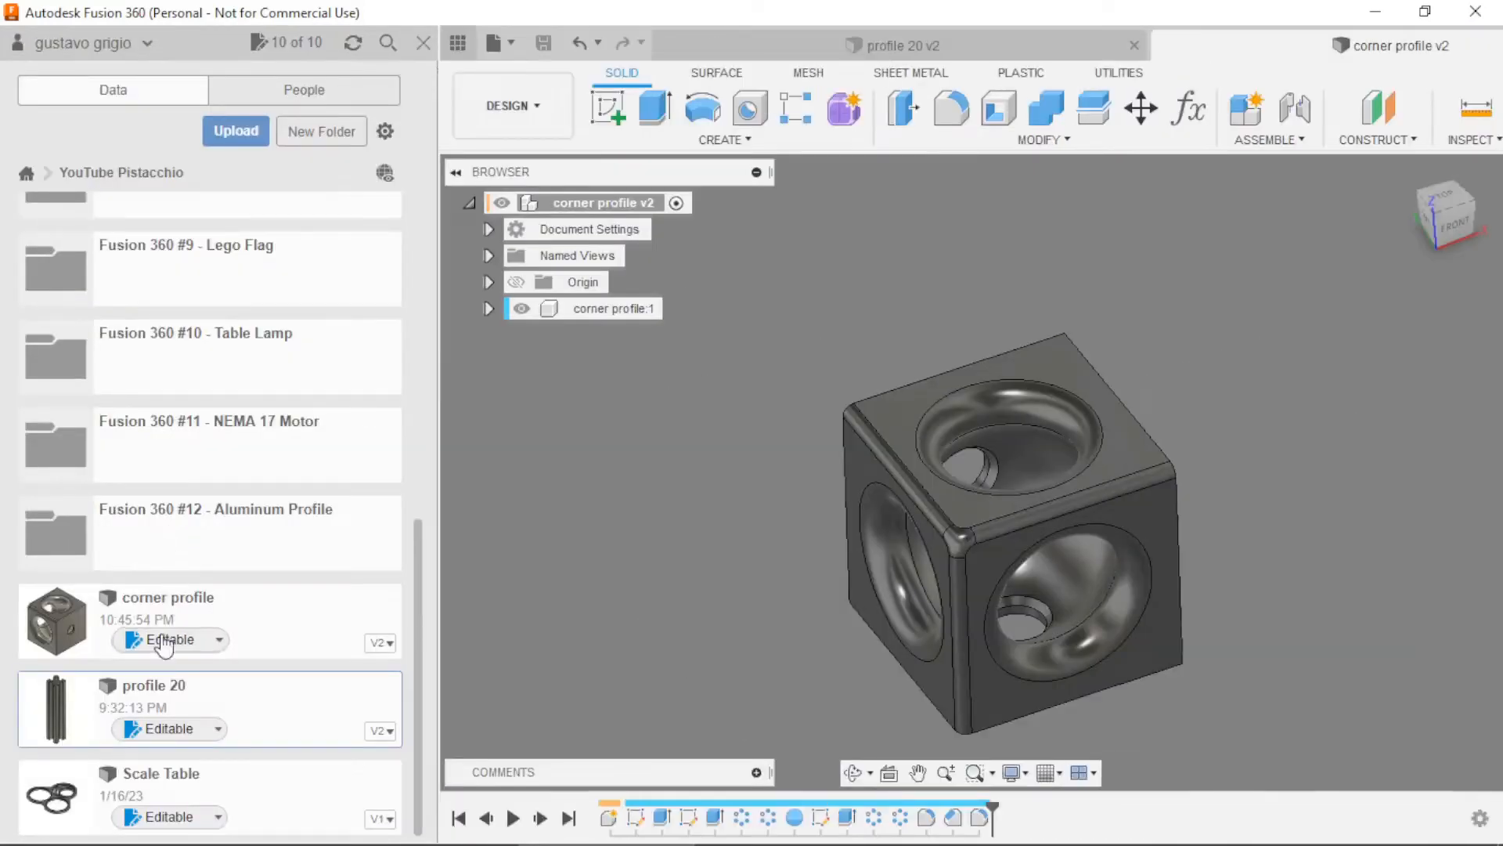
left_click_drag(73, 705, 757, 492)
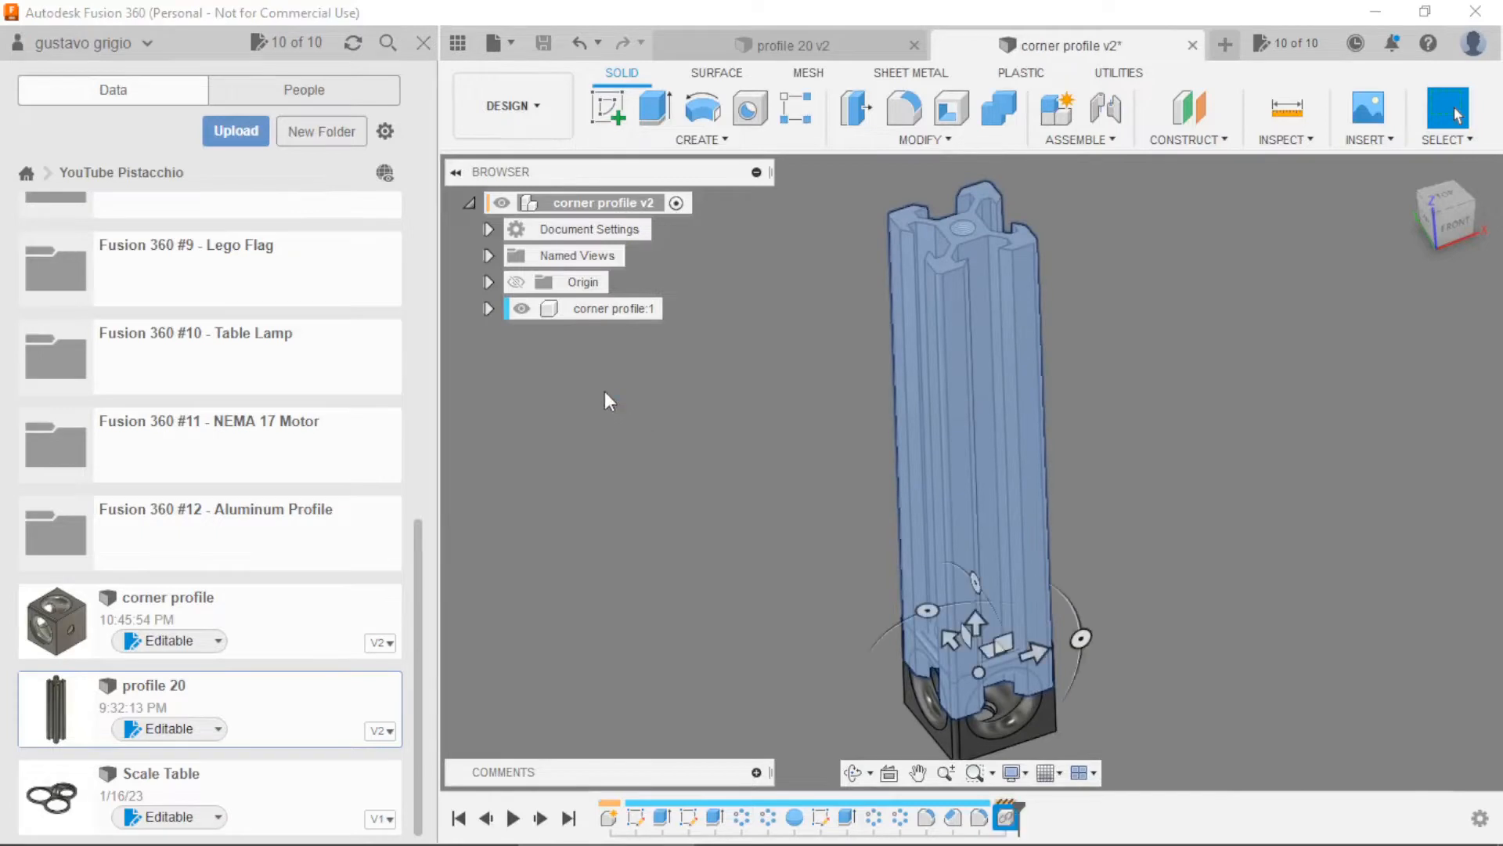
left_click(423, 44)
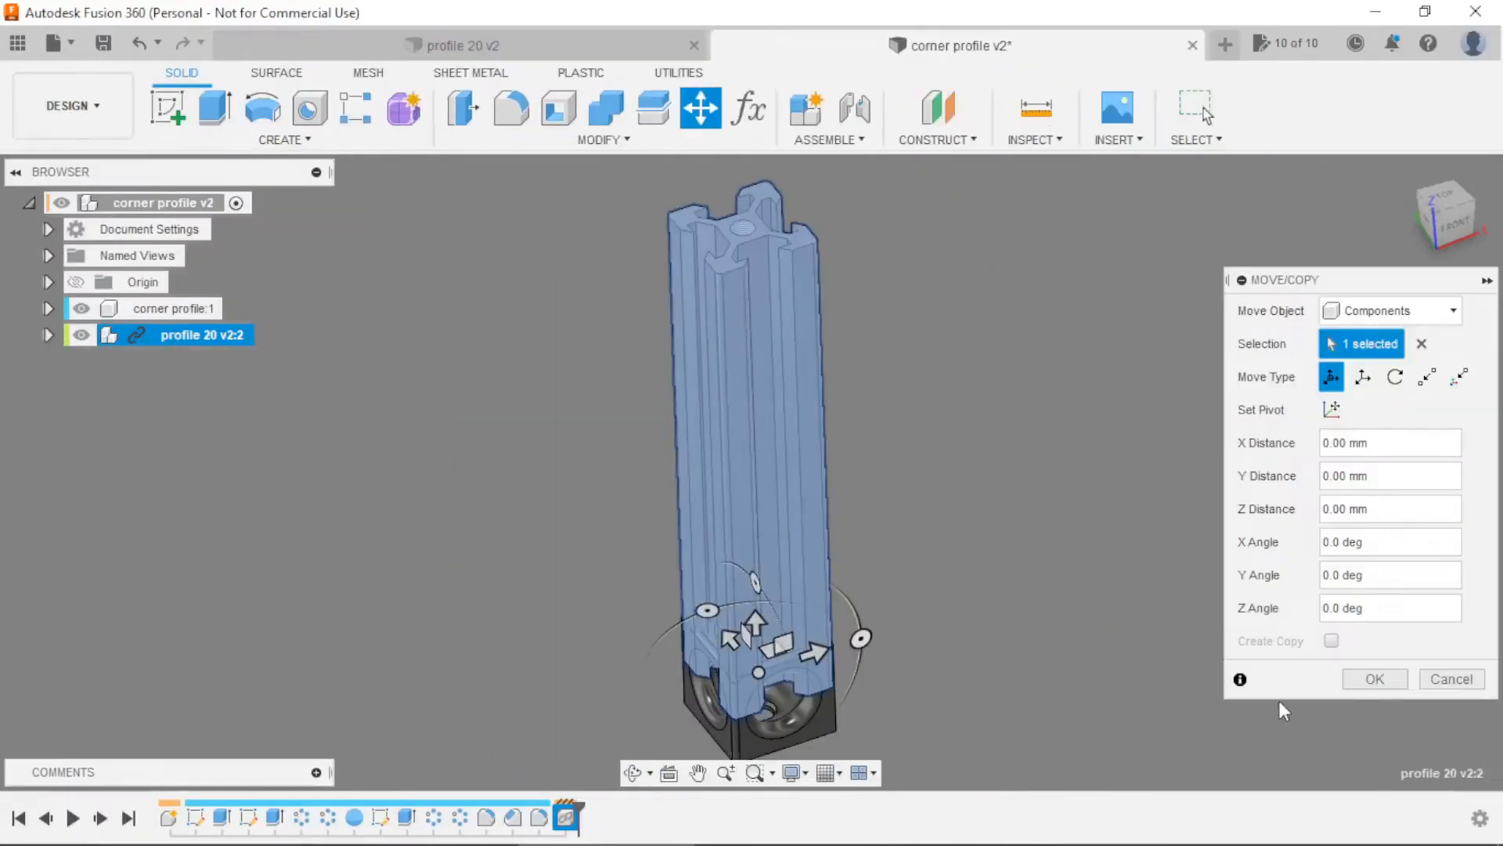
left_click(1375, 679)
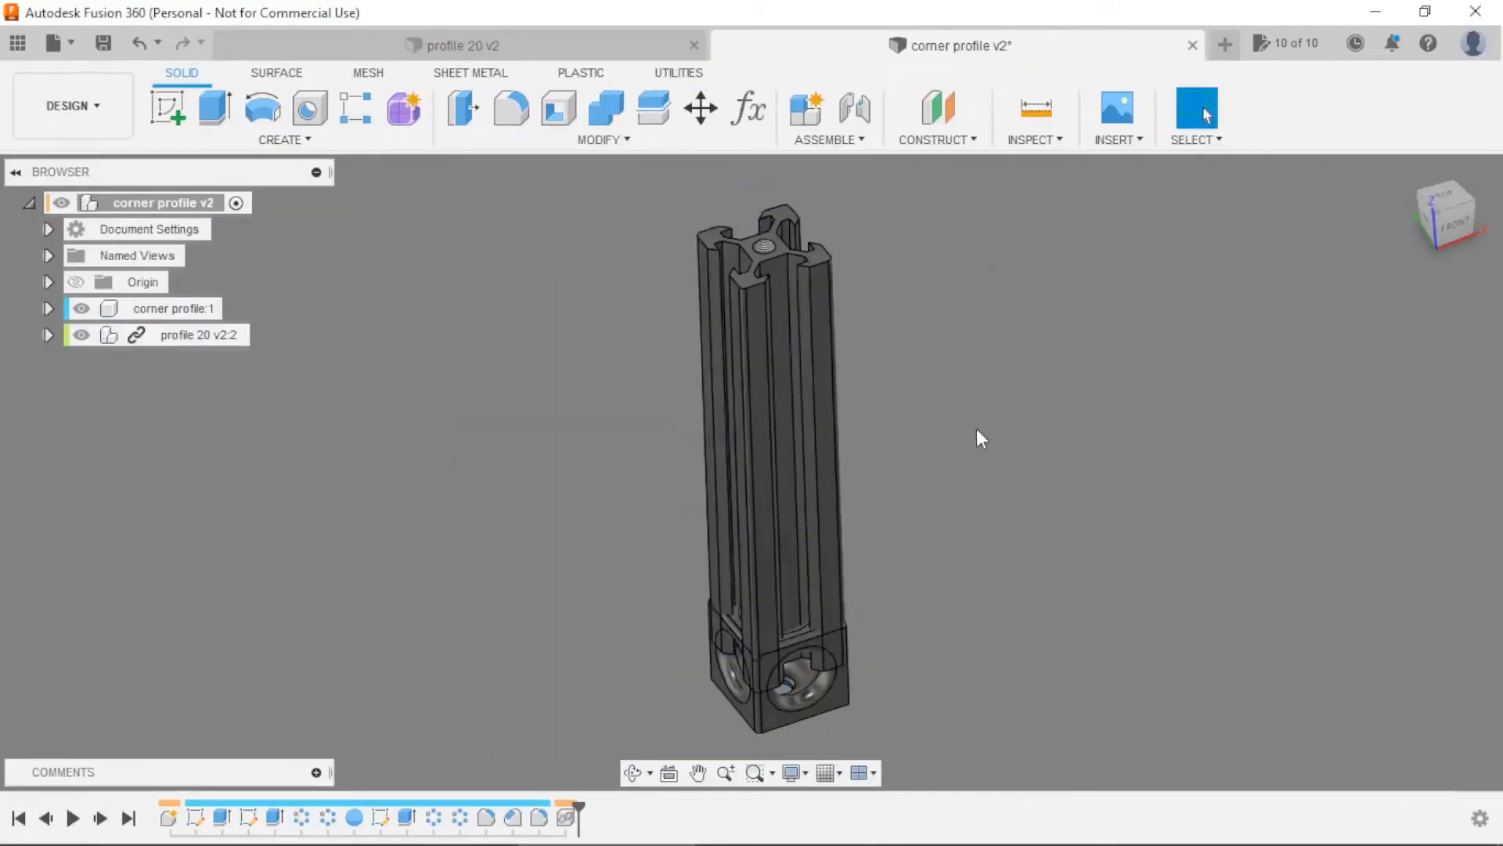
Break the inserted profile 20 component's link to its source design and activate the component
right_click(184, 342)
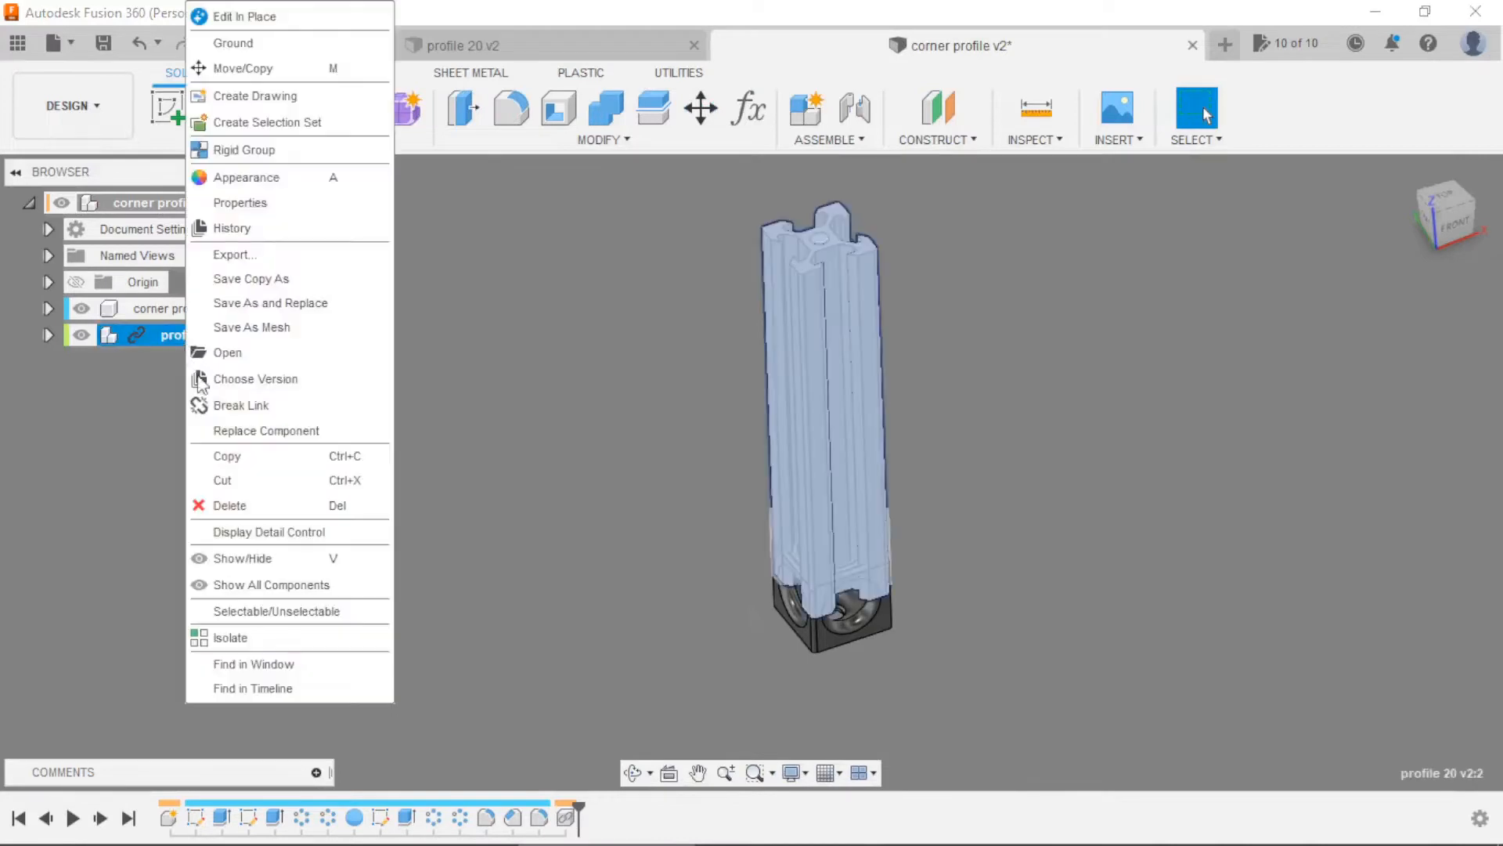
left_click(242, 404)
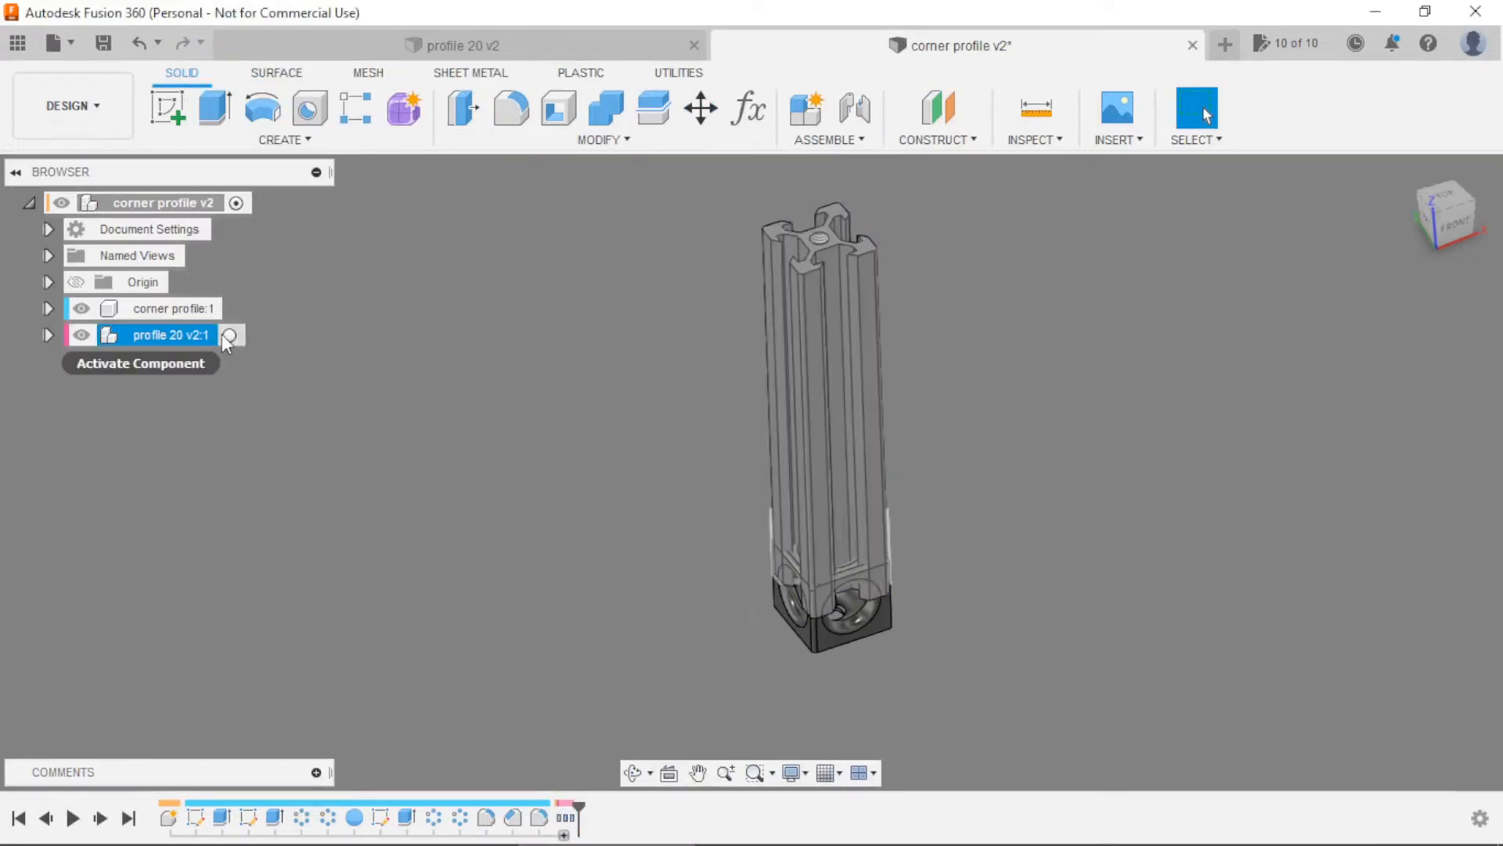
left_click(228, 336)
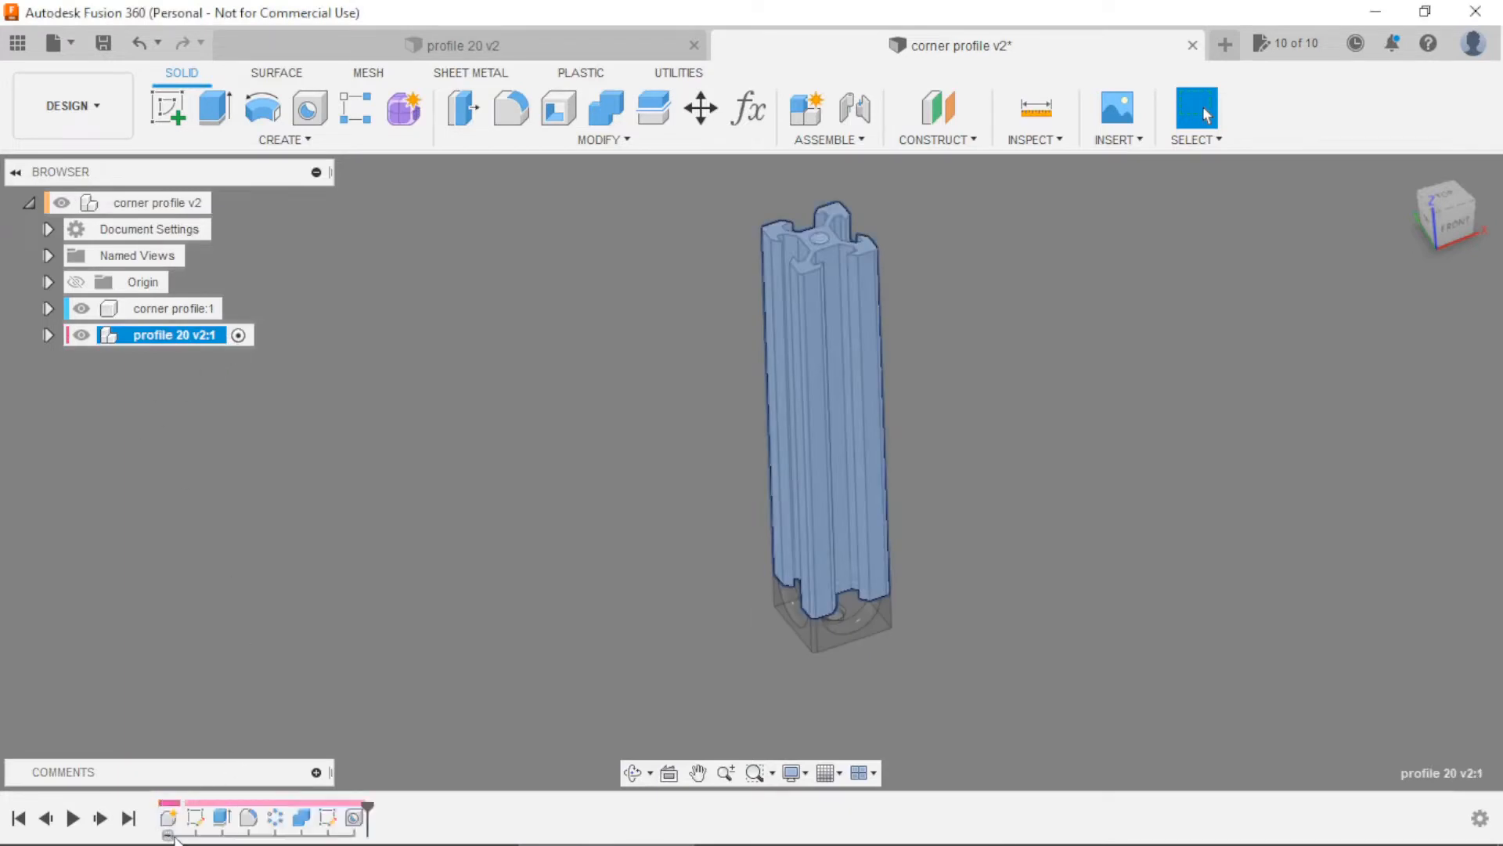
Set the profile's extrude distance to 30 mm and reactivate the top-level corner profile assembly
double_click(221, 819)
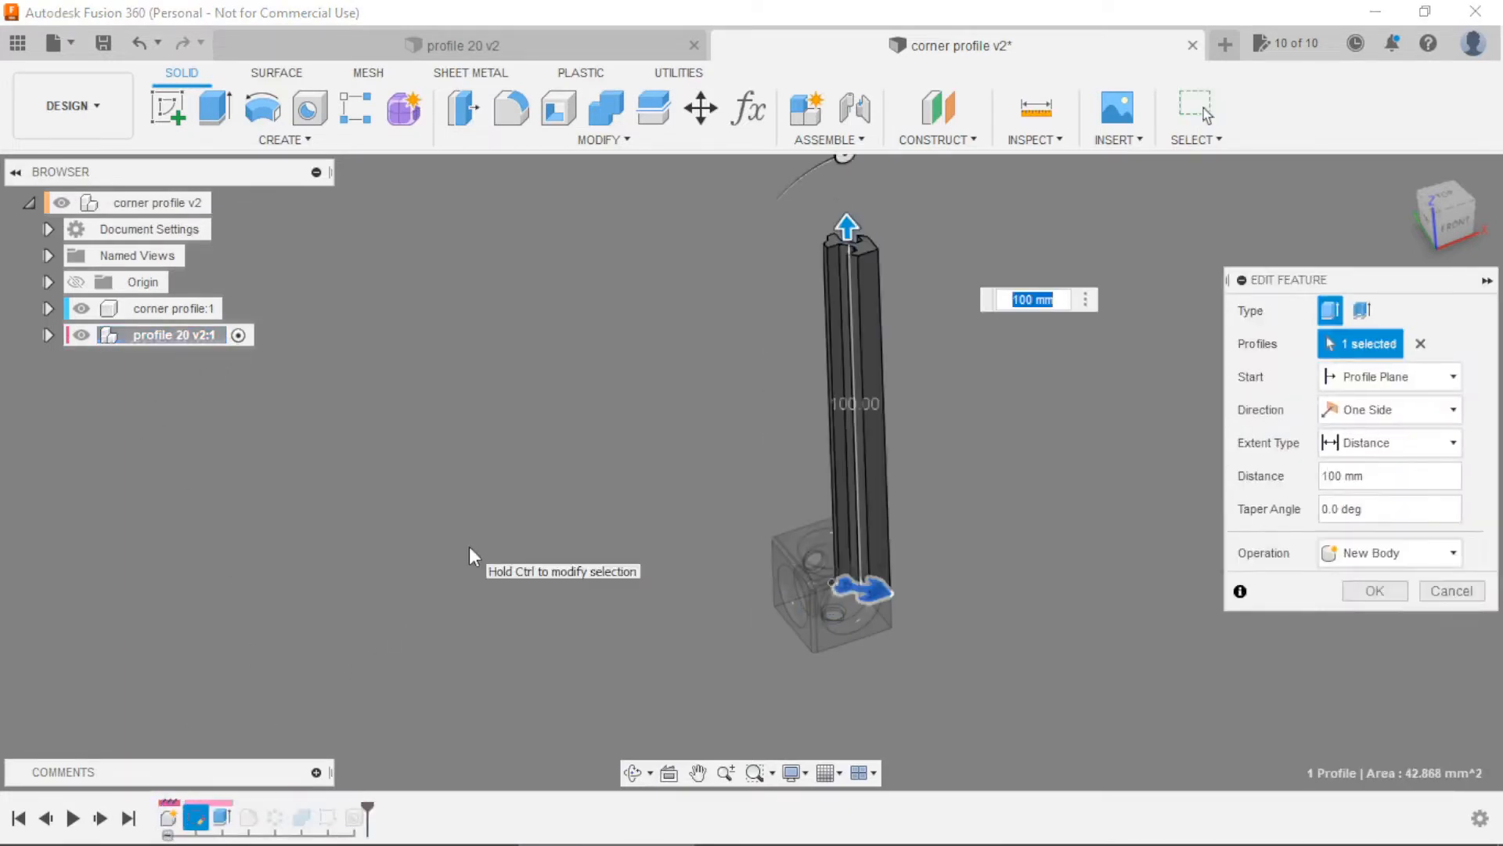
type("30")
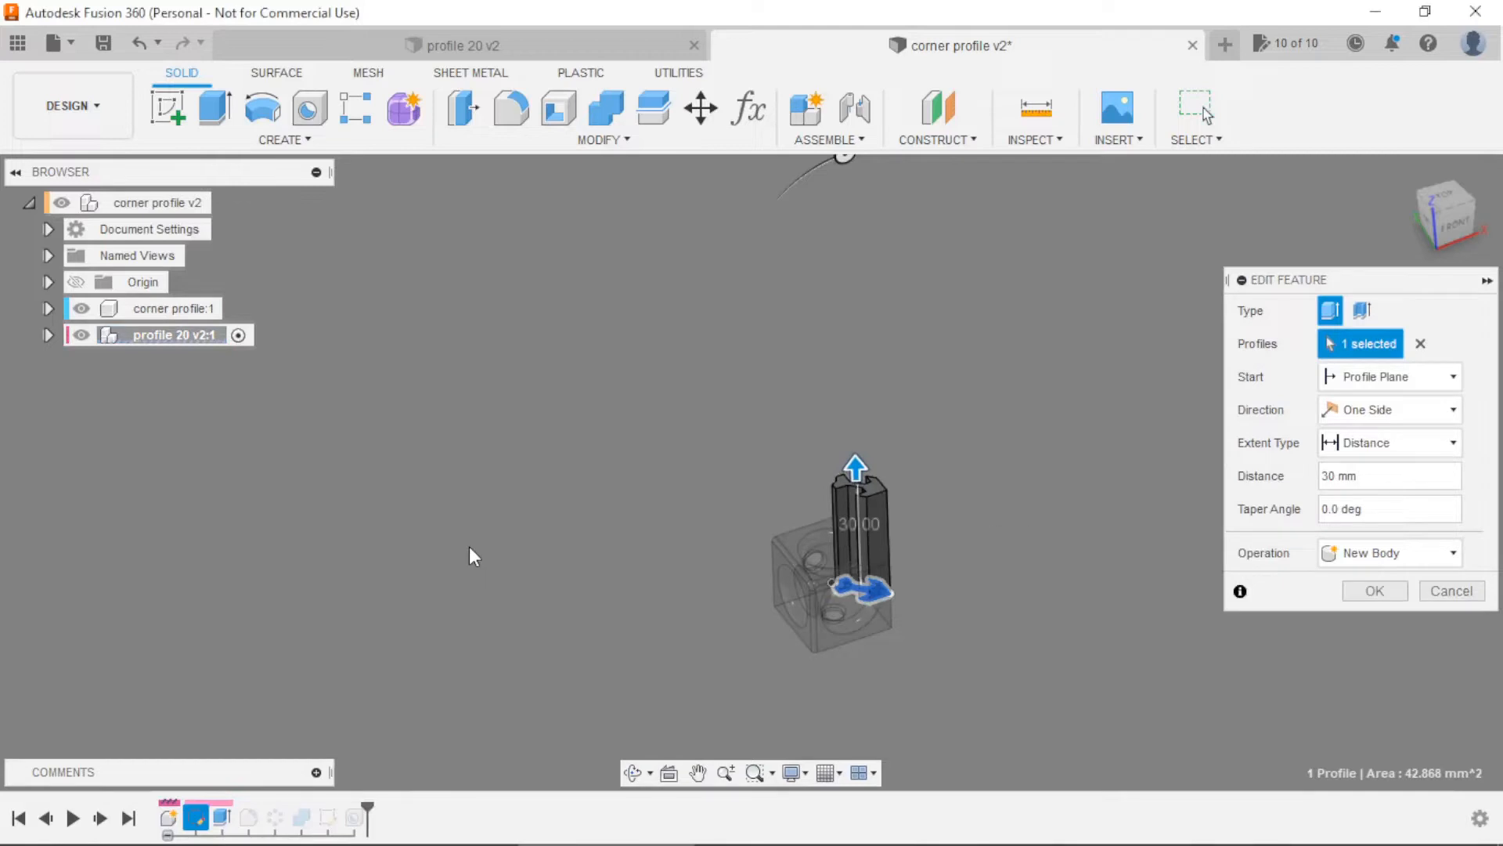
key("Return")
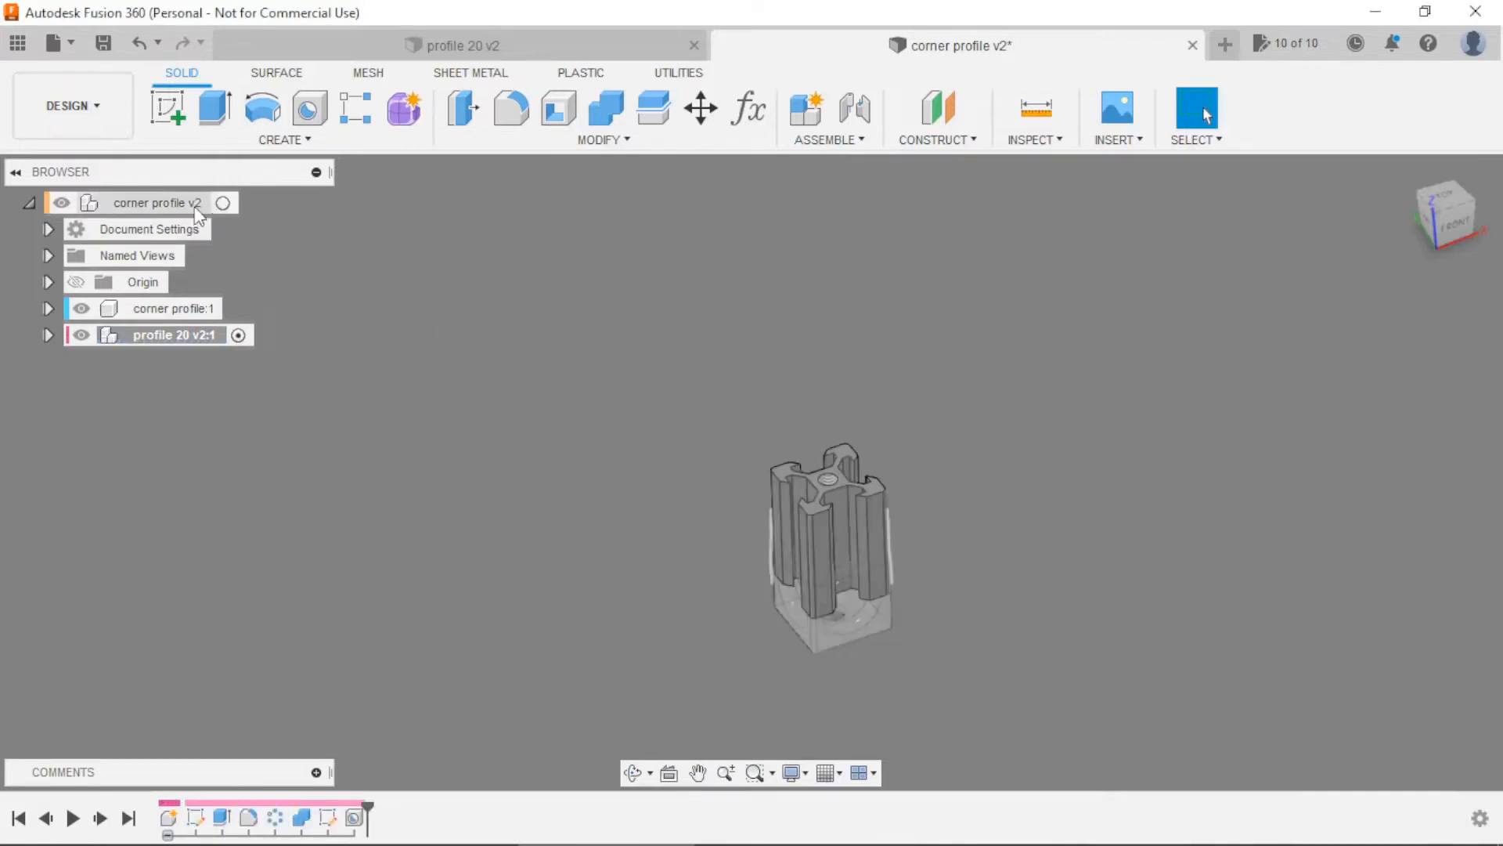
left_click(232, 203)
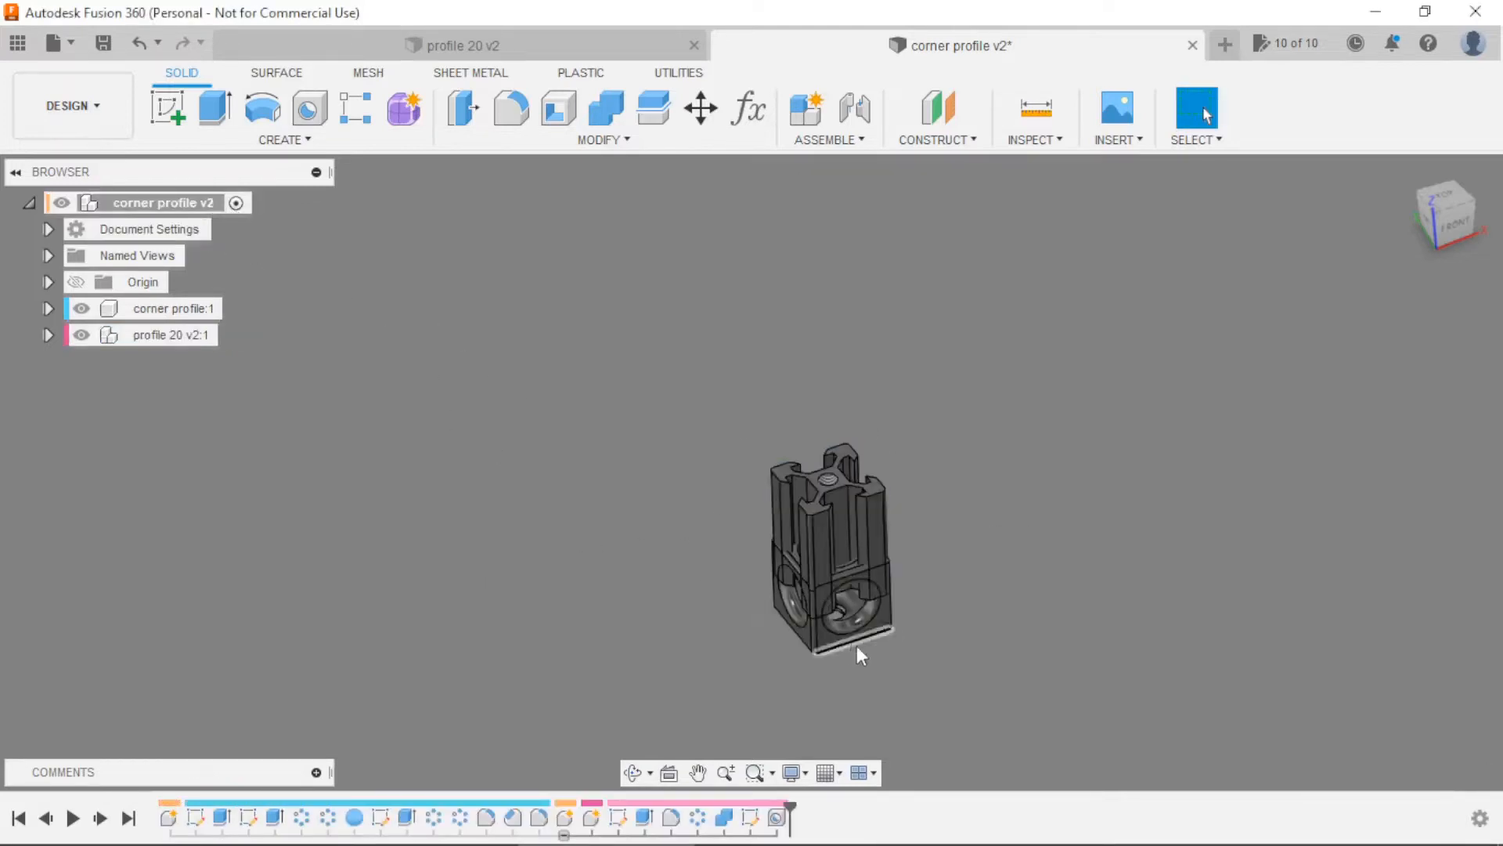
Ground the corner profile component and pull the profile 20 component away from the cube
scroll(856, 656, "up", 5)
left_click(160, 311)
right_click(160, 312)
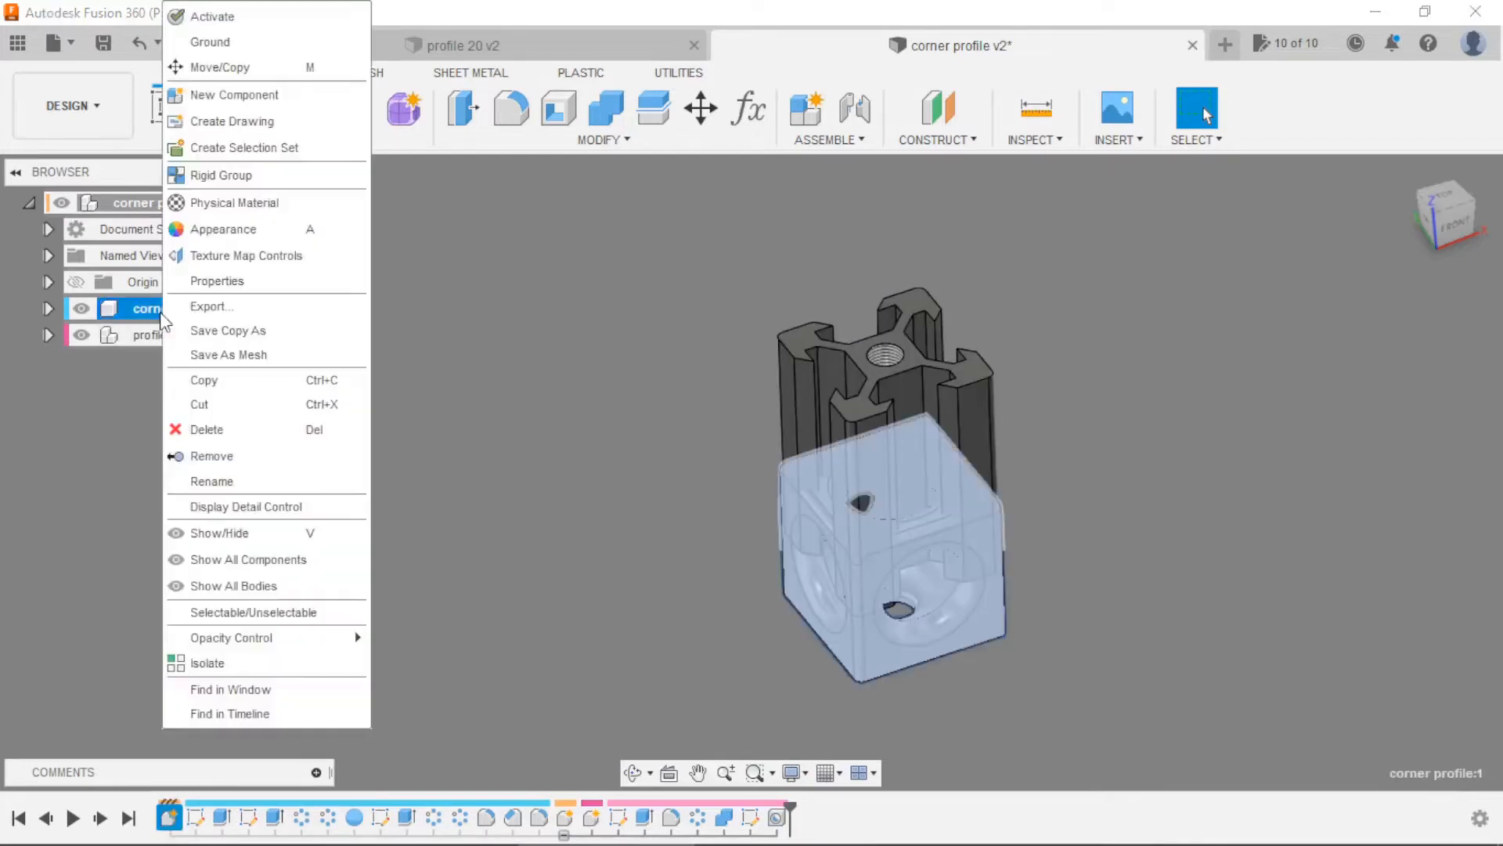
left_click(219, 45)
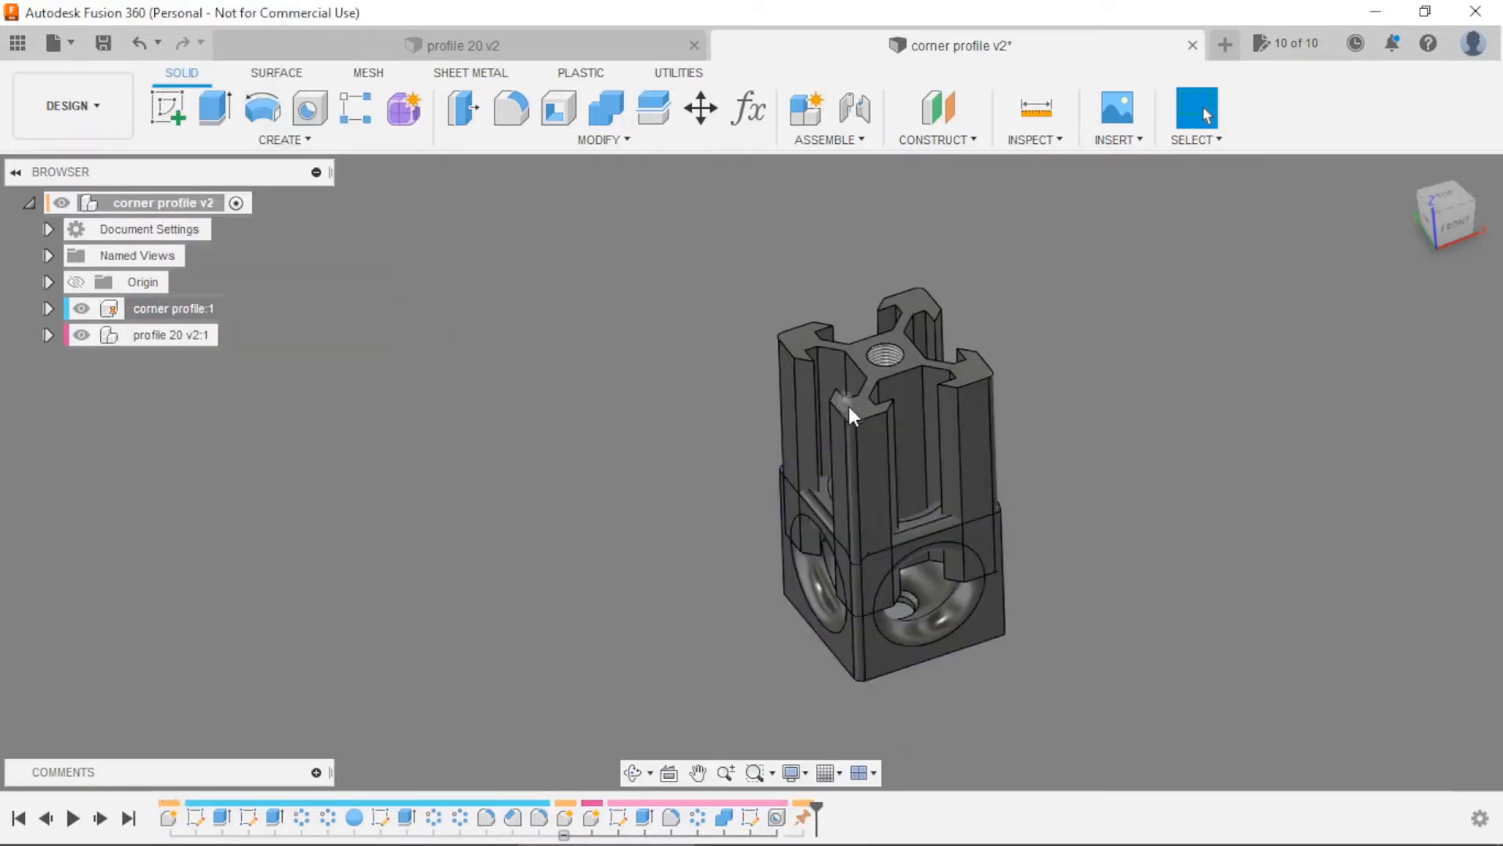
left_click_drag(852, 423, 582, 355)
middle_click_drag(899, 321, 539, 209, "shift")
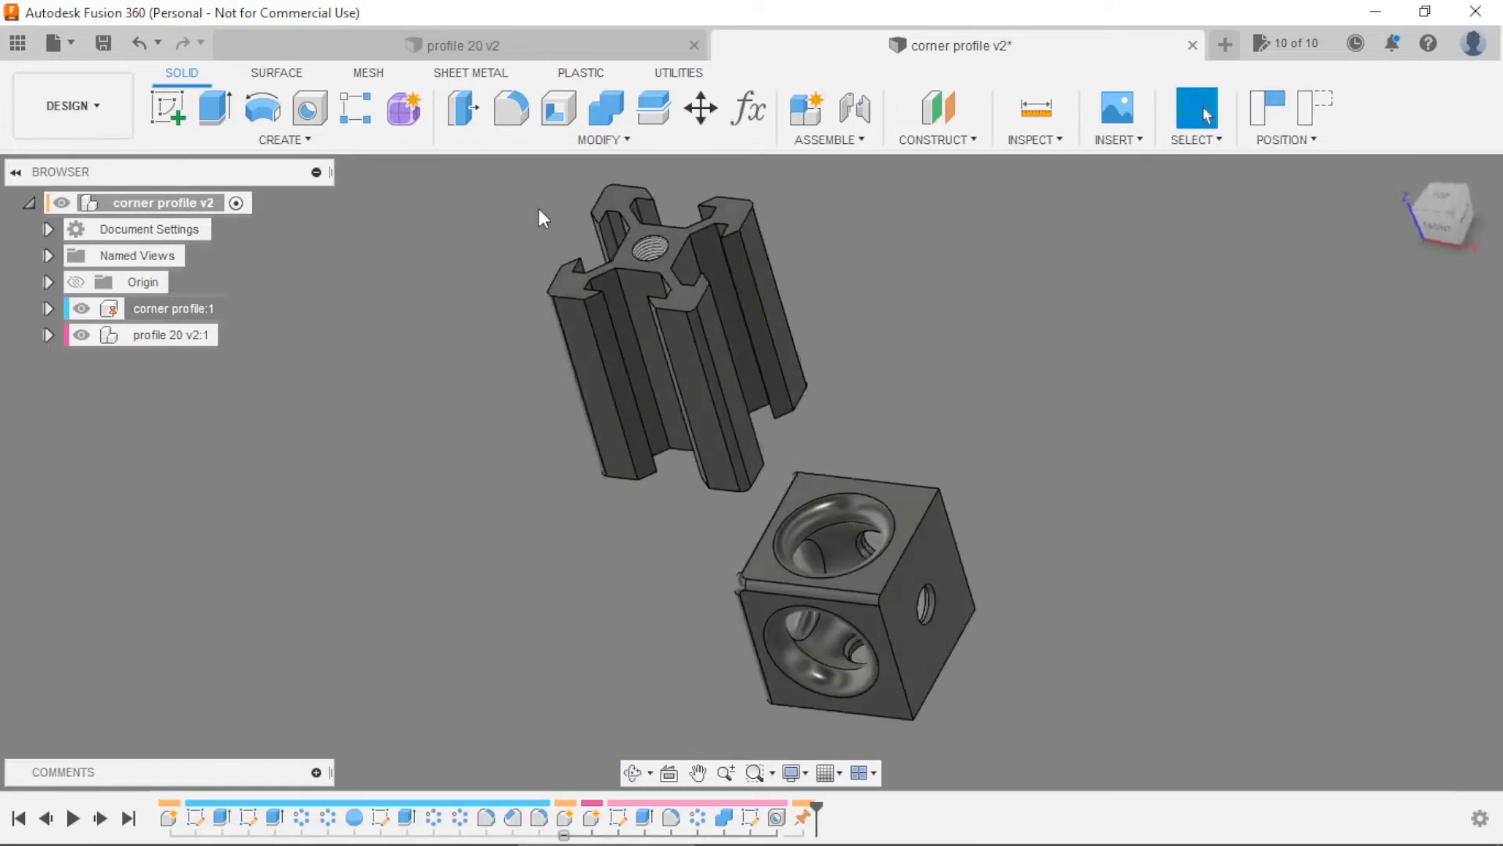
Joint the center of the profile's threaded end hole to the center of the small hole on the cube's outer side face
left_click(842, 116)
scroll(667, 214, "up", 10)
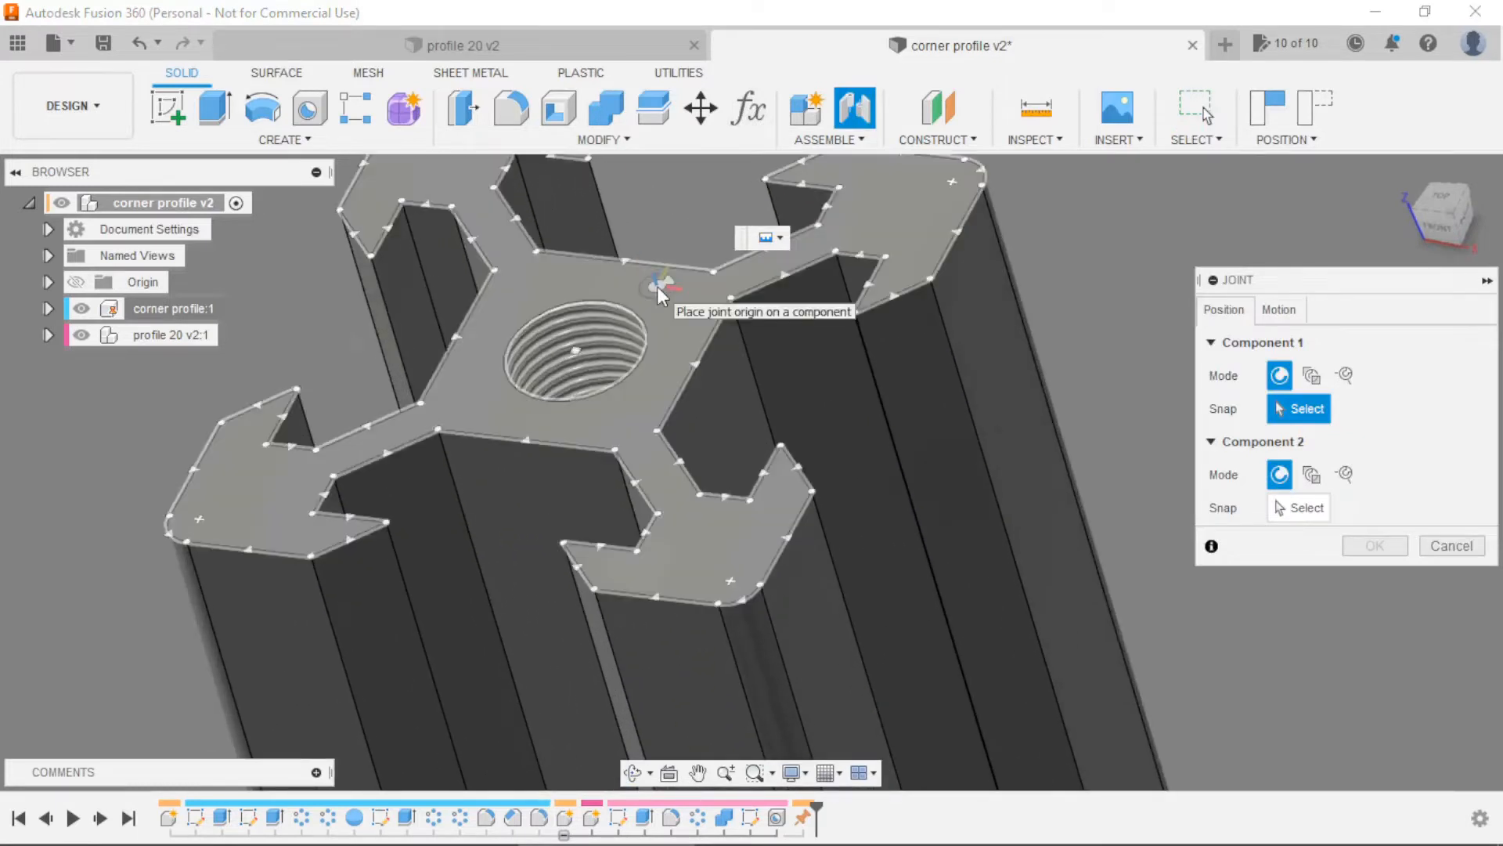
left_click(590, 345)
scroll(609, 269, "down", 10)
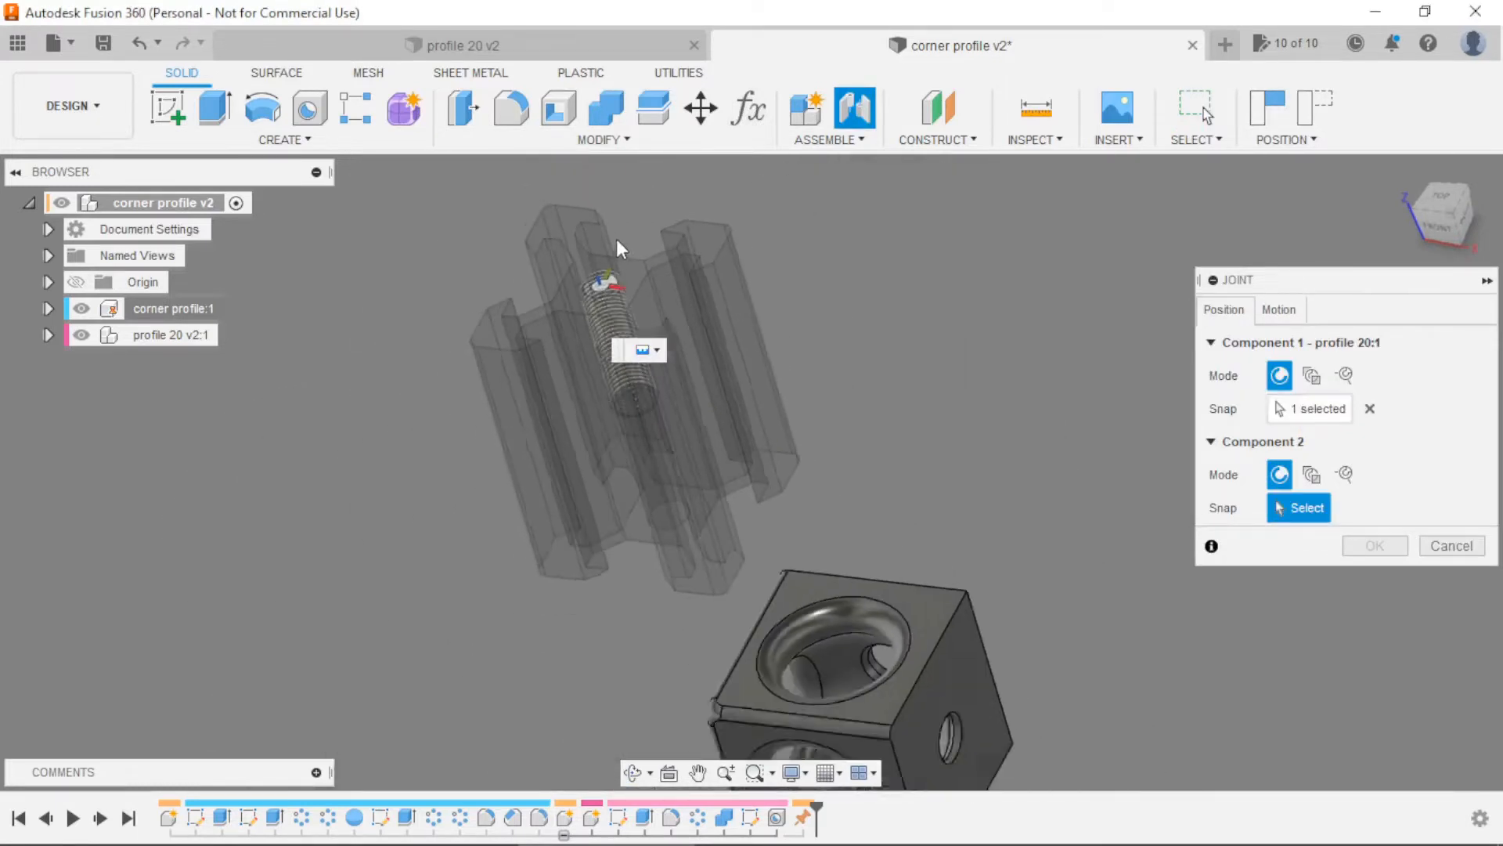
scroll(806, 443, "up", 5)
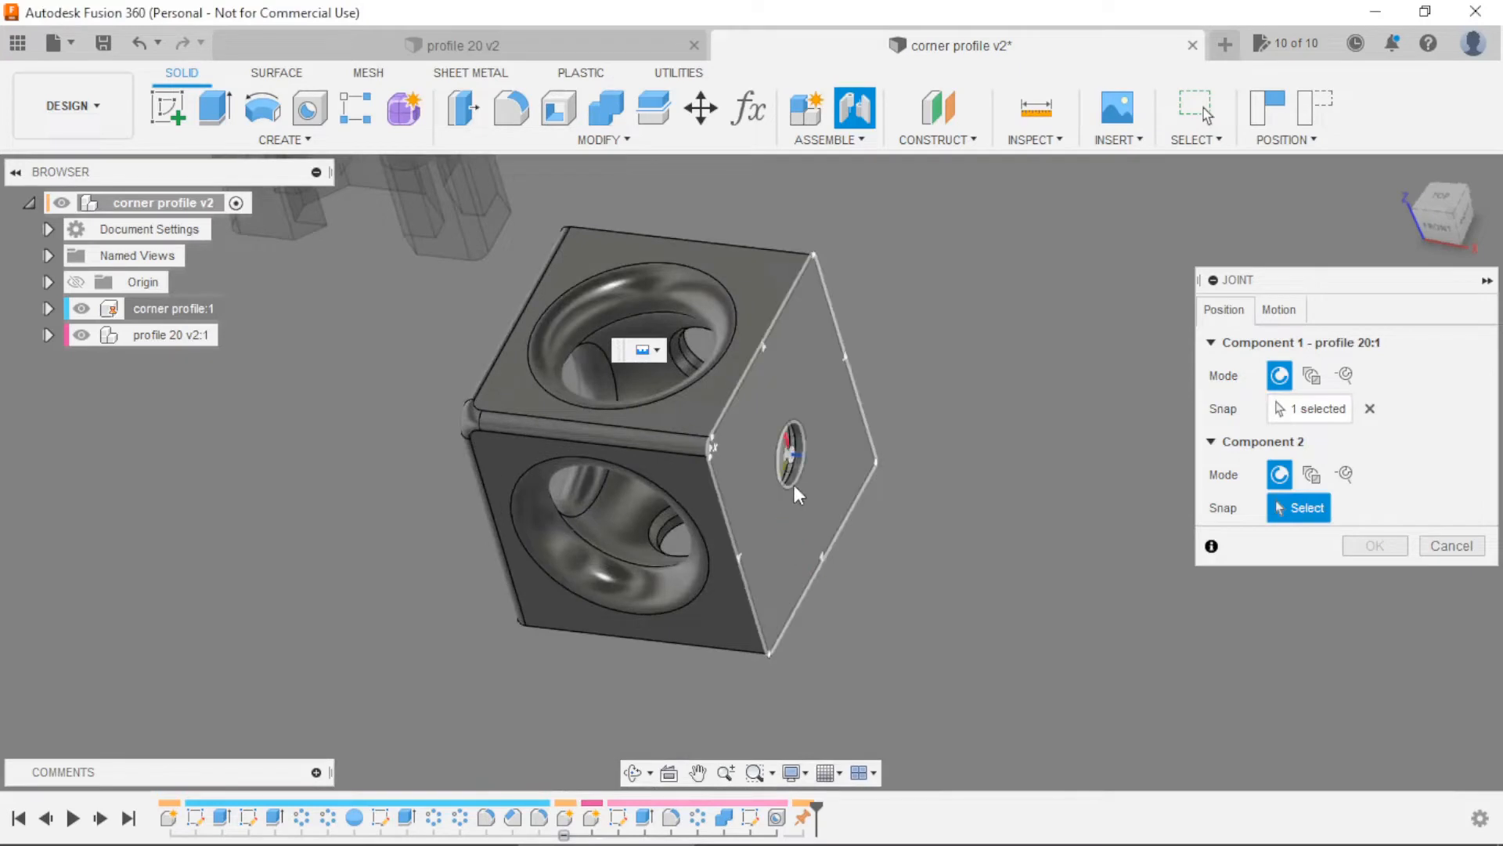
left_click(796, 475)
scroll(672, 382, "down", 3)
left_click(1375, 753)
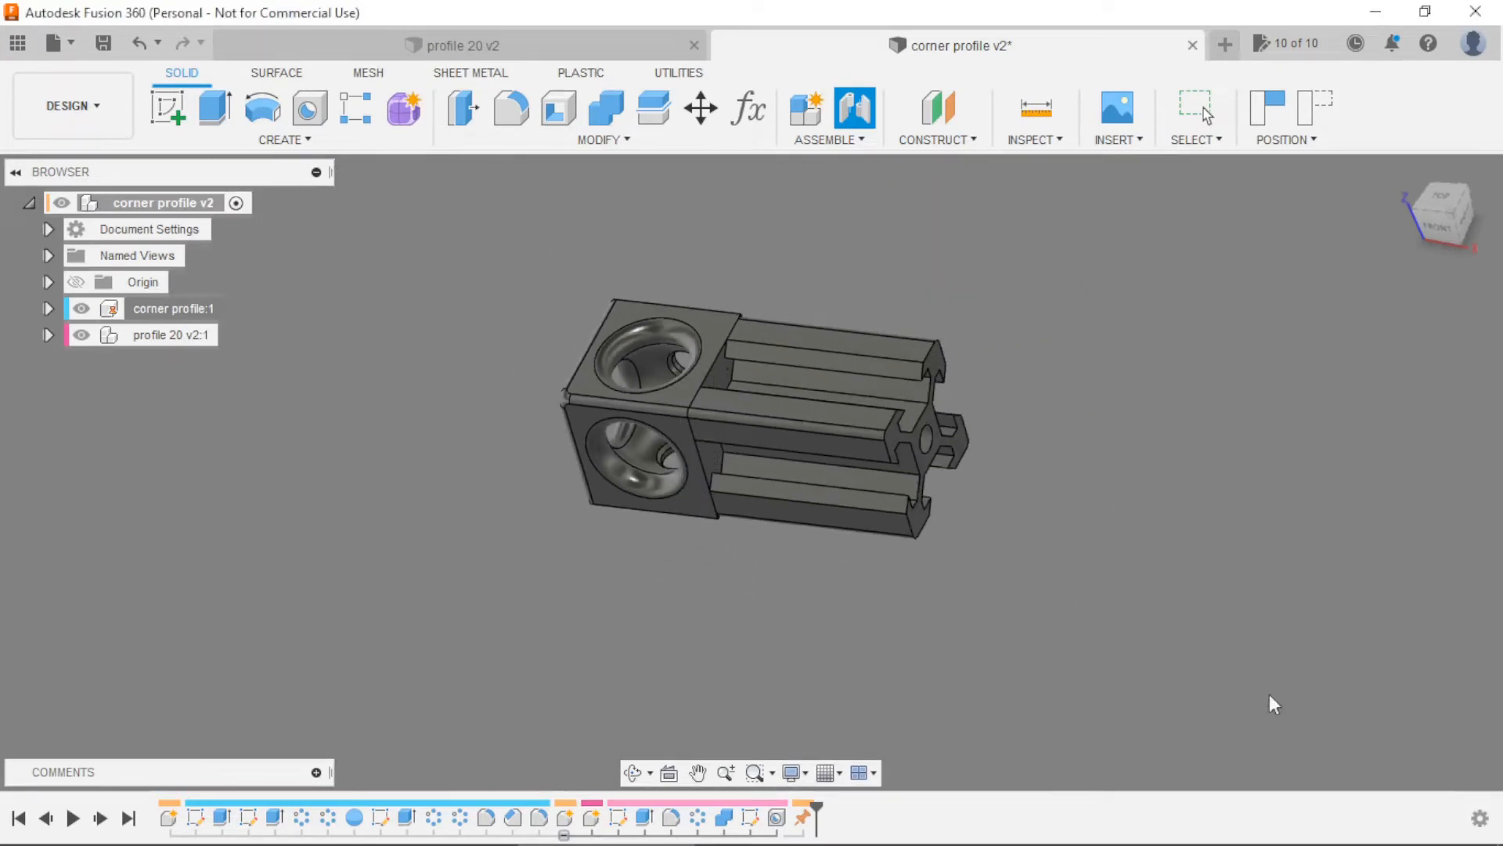
Copy the profile 20 component and move the copy about 39.5 mm along Y, clear of the cube
middle_click_drag(1000, 674, 1128, 635, "shift")
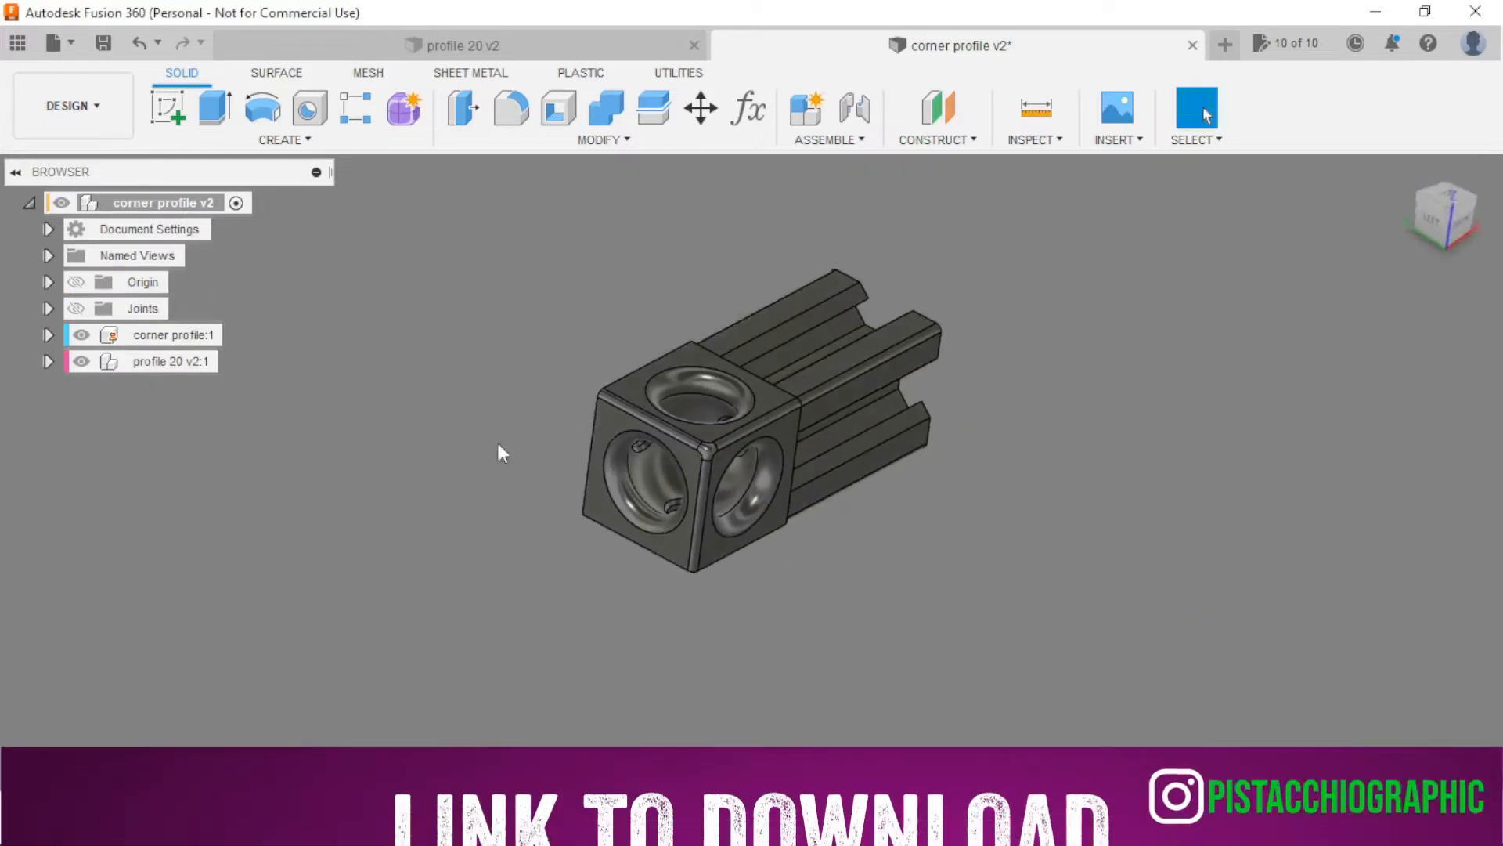
left_click(159, 365)
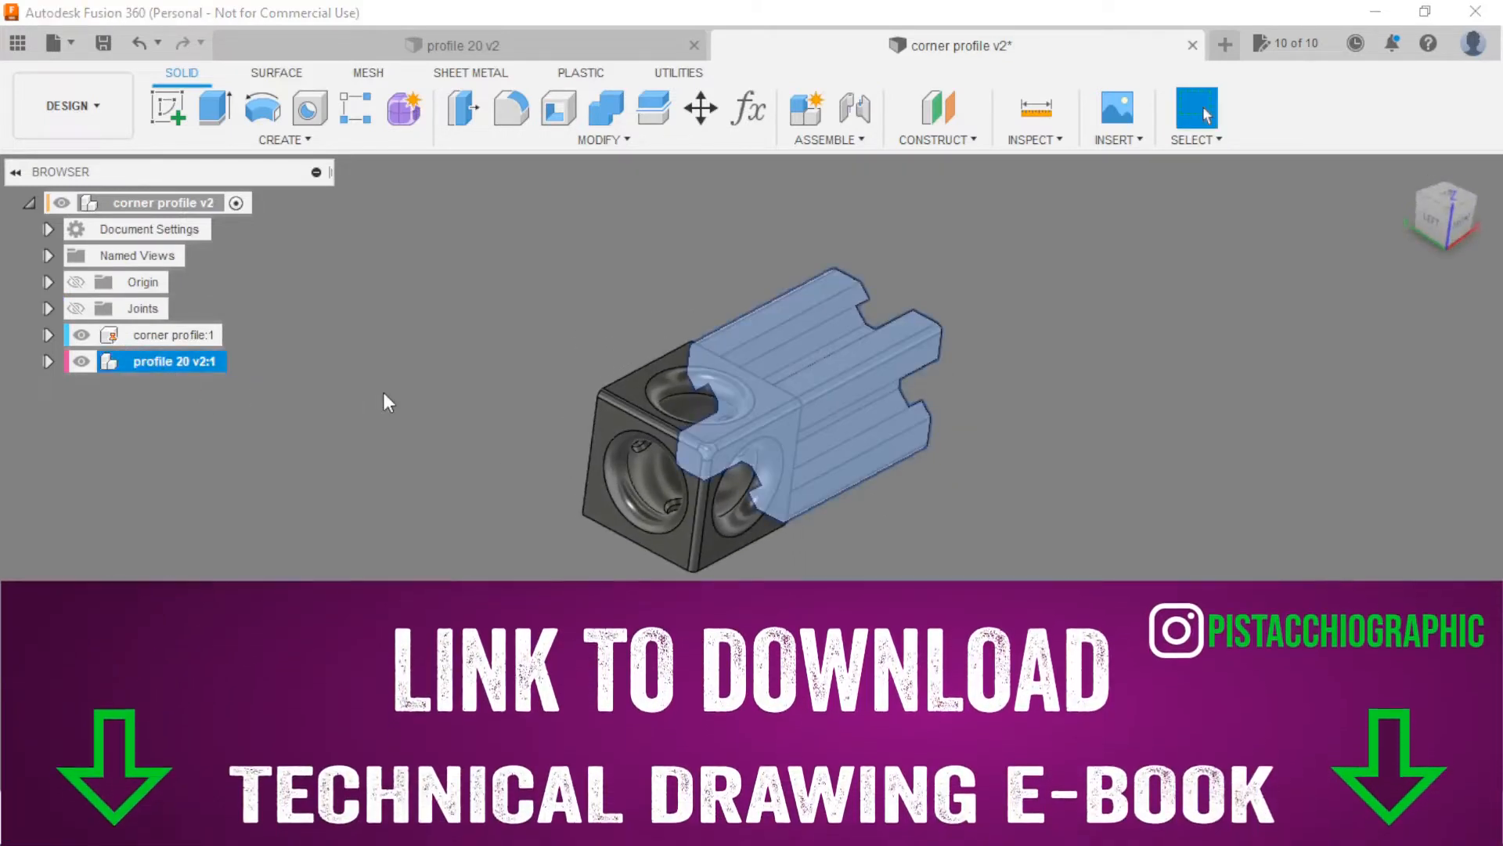
key("ctrl+c")
key("ctrl+v")
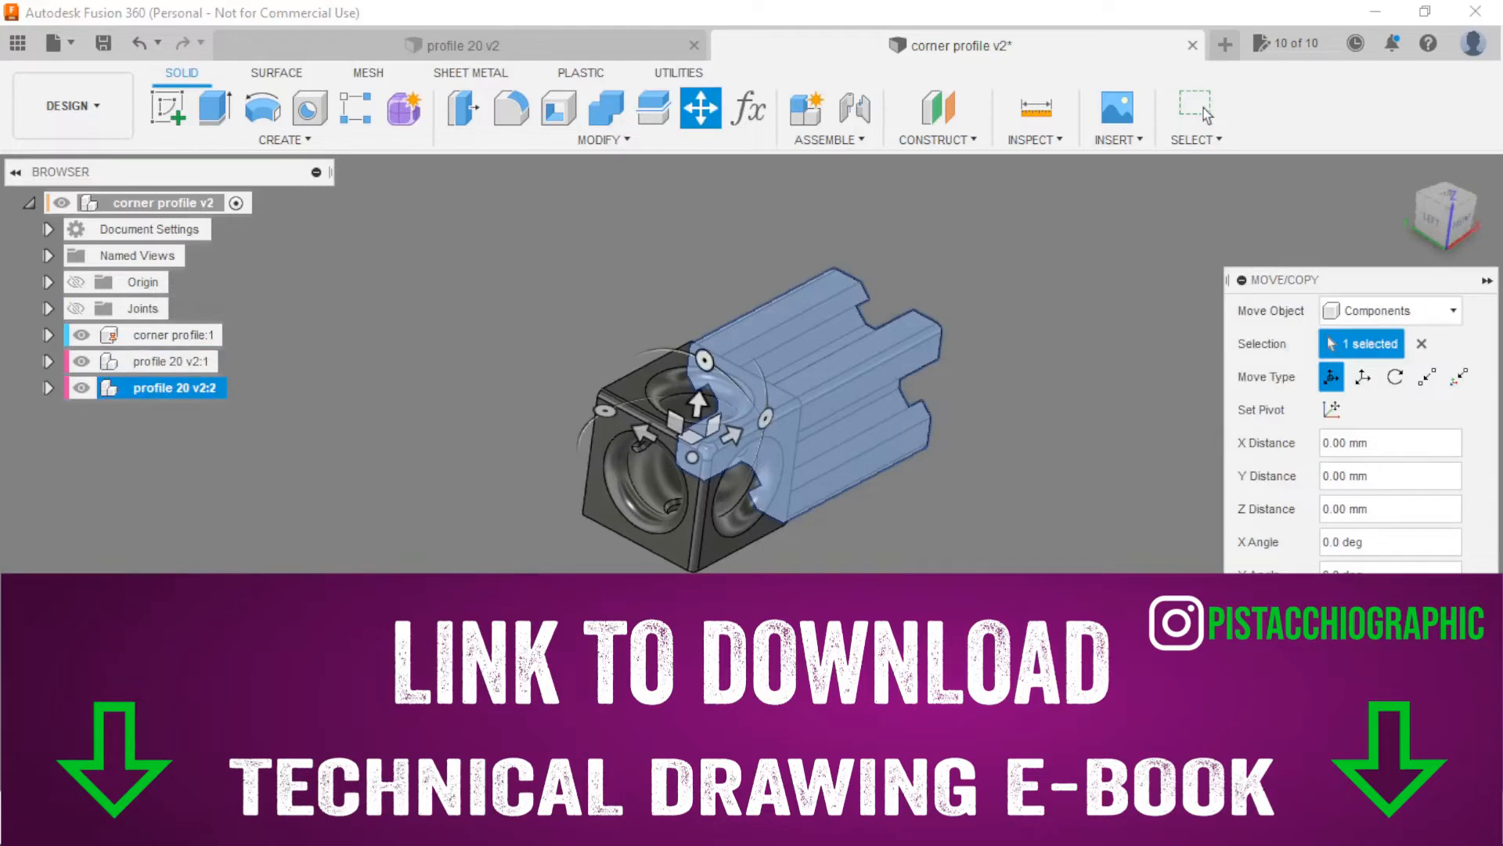
left_click_drag(646, 427, 423, 323)
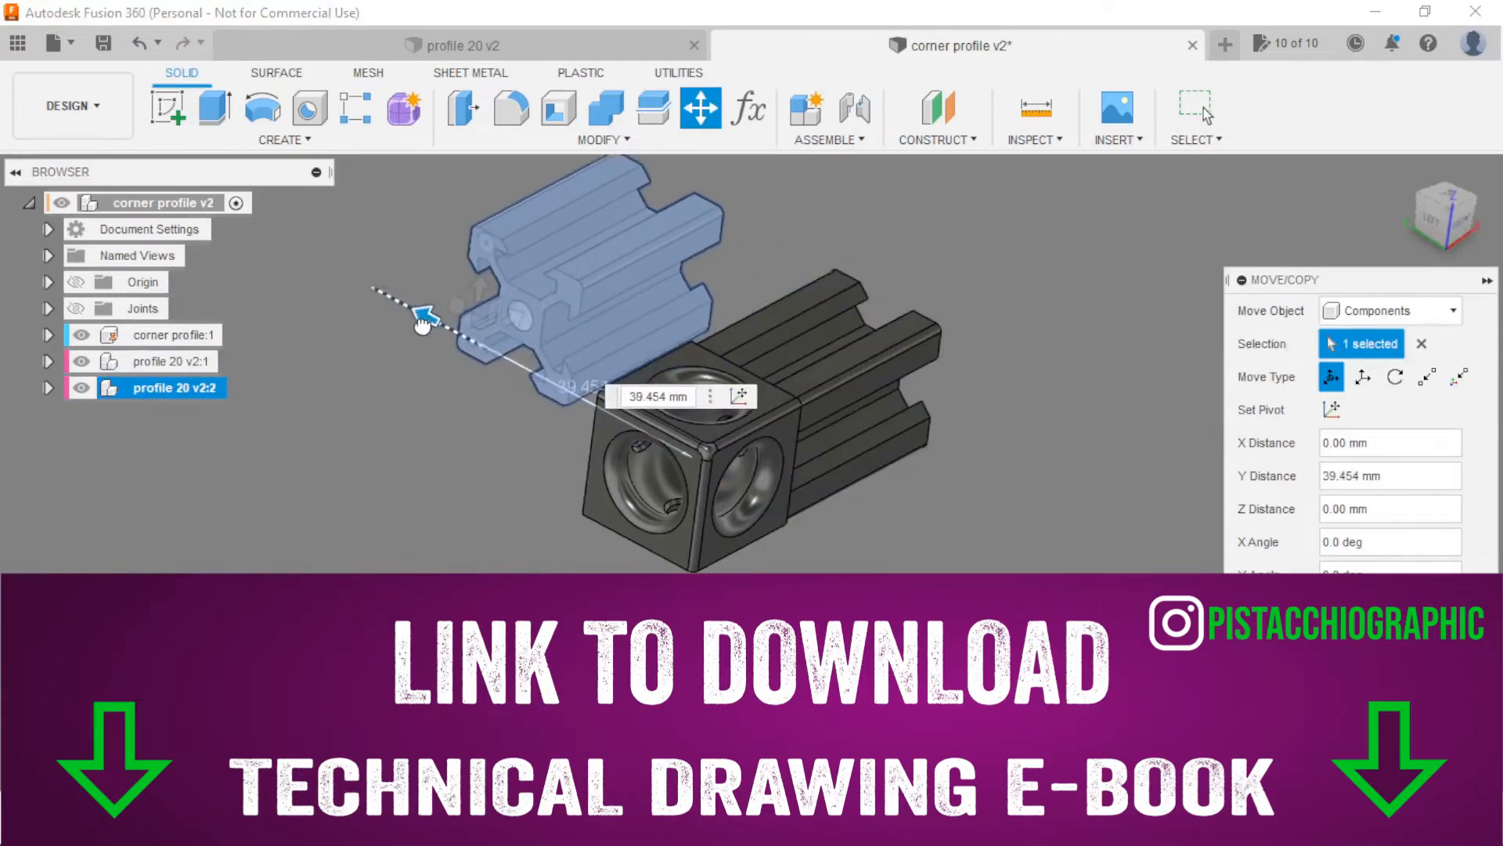
key("Return")
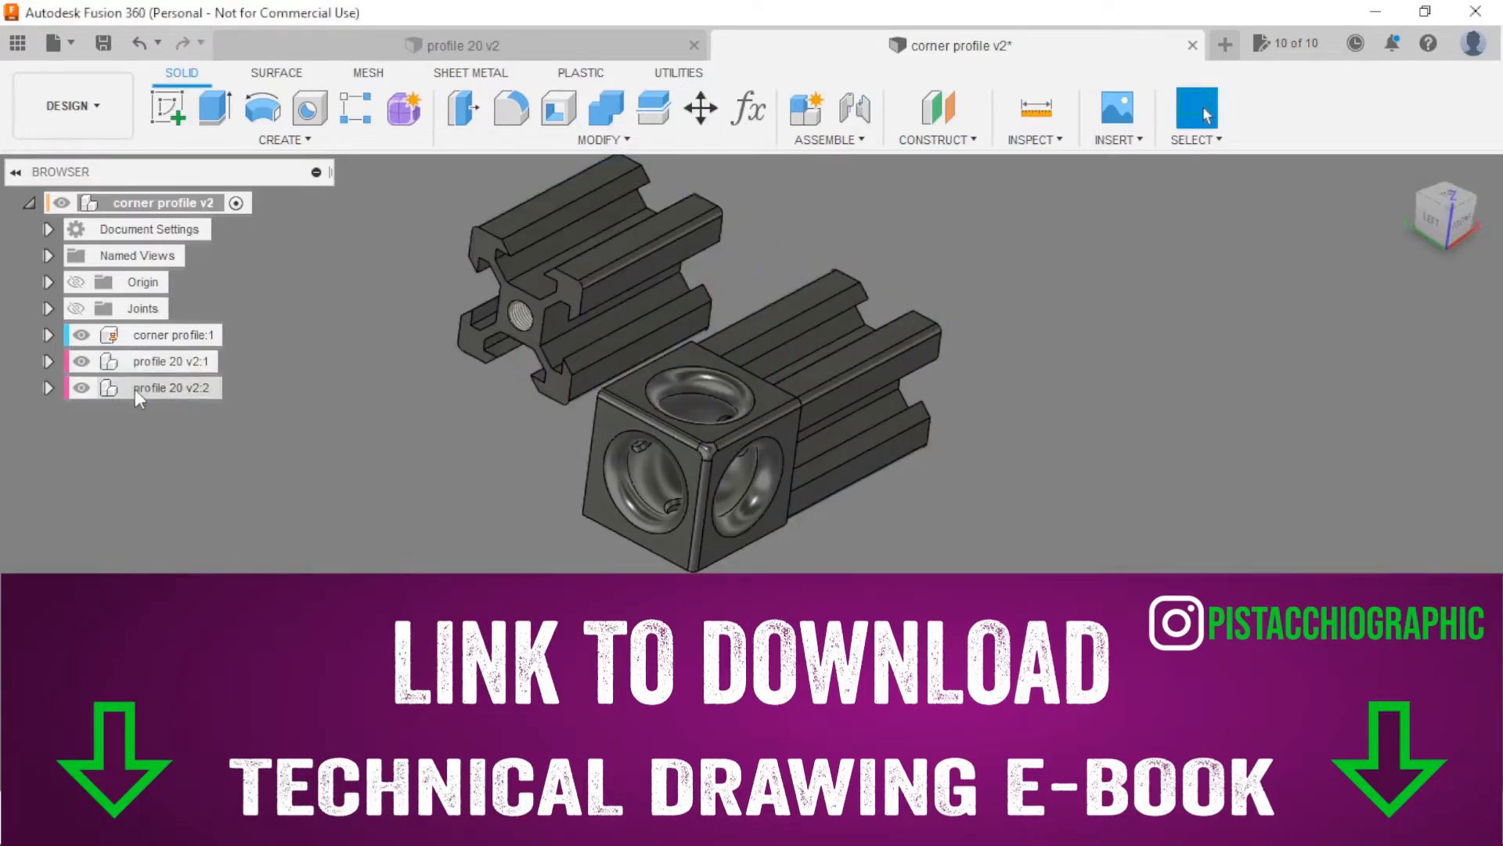
Make another copy of the displaced profile component and offset it about 30 mm further along Y
left_click(138, 387)
key("ctrl+c")
key("ctrl+v")
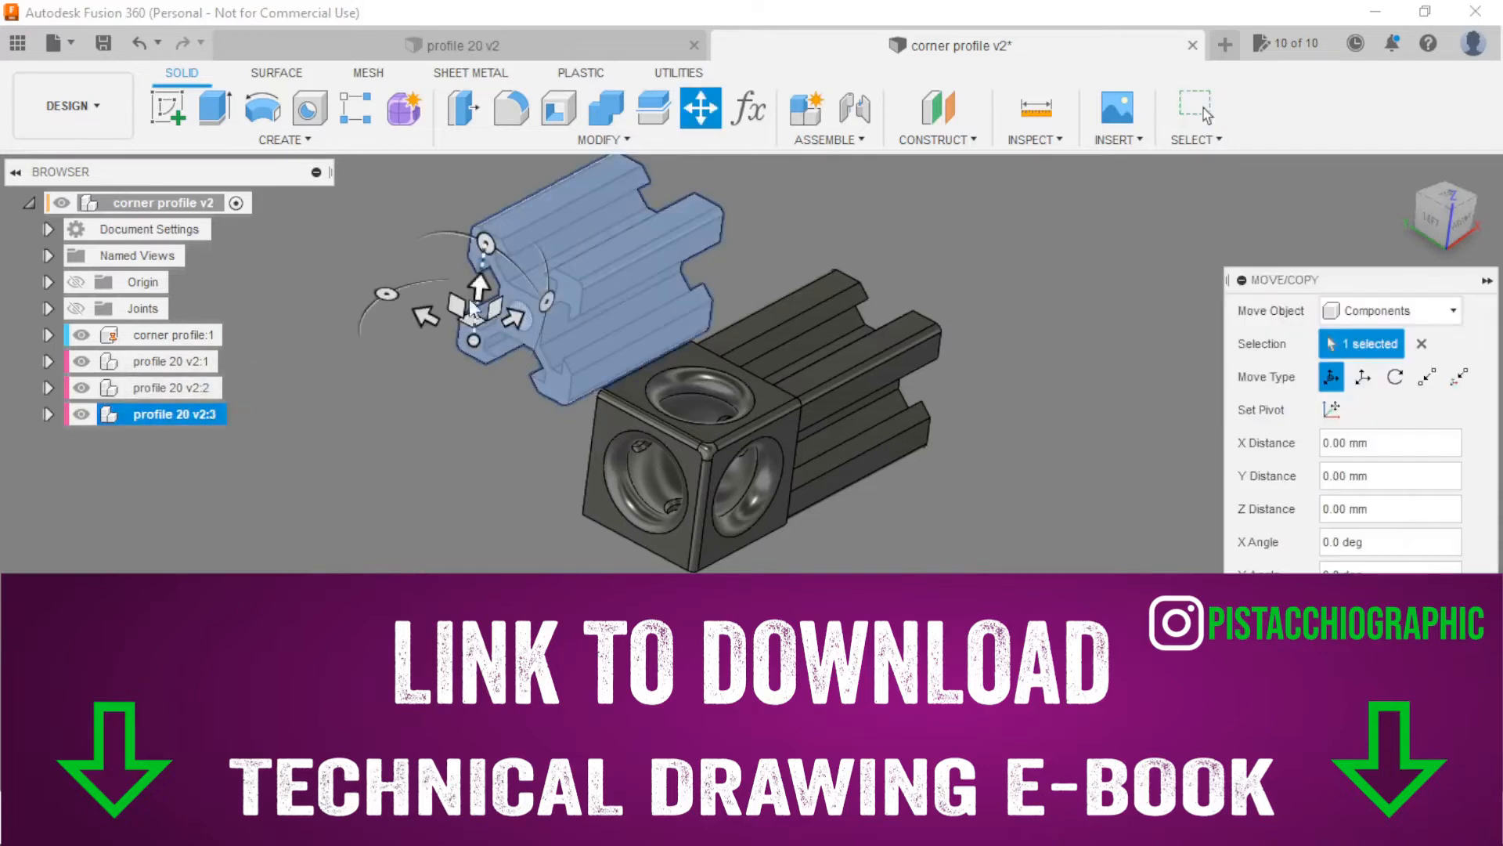
left_click_drag(421, 317, 259, 223)
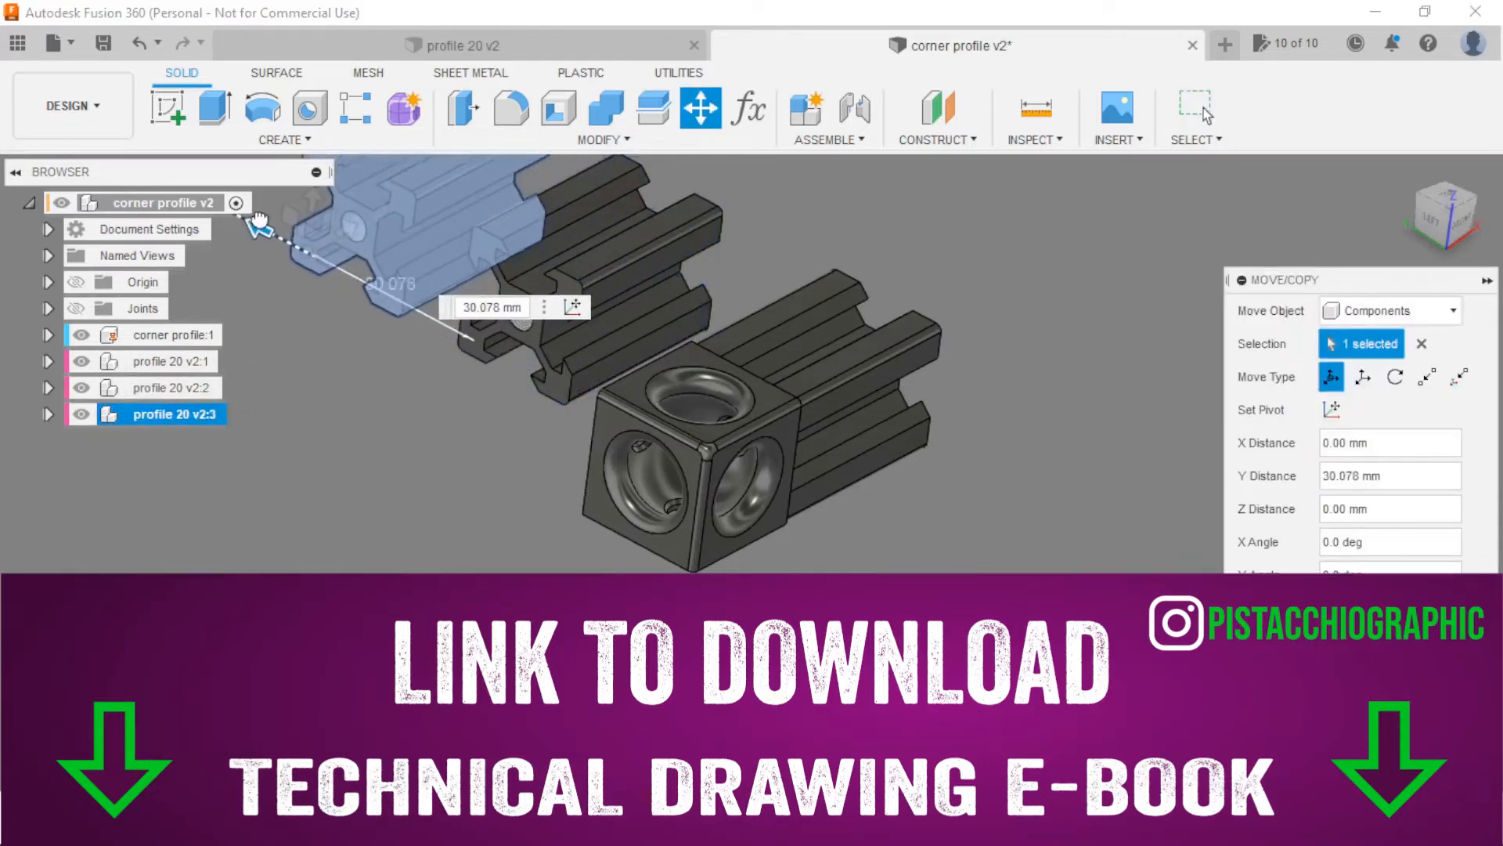
key("Return")
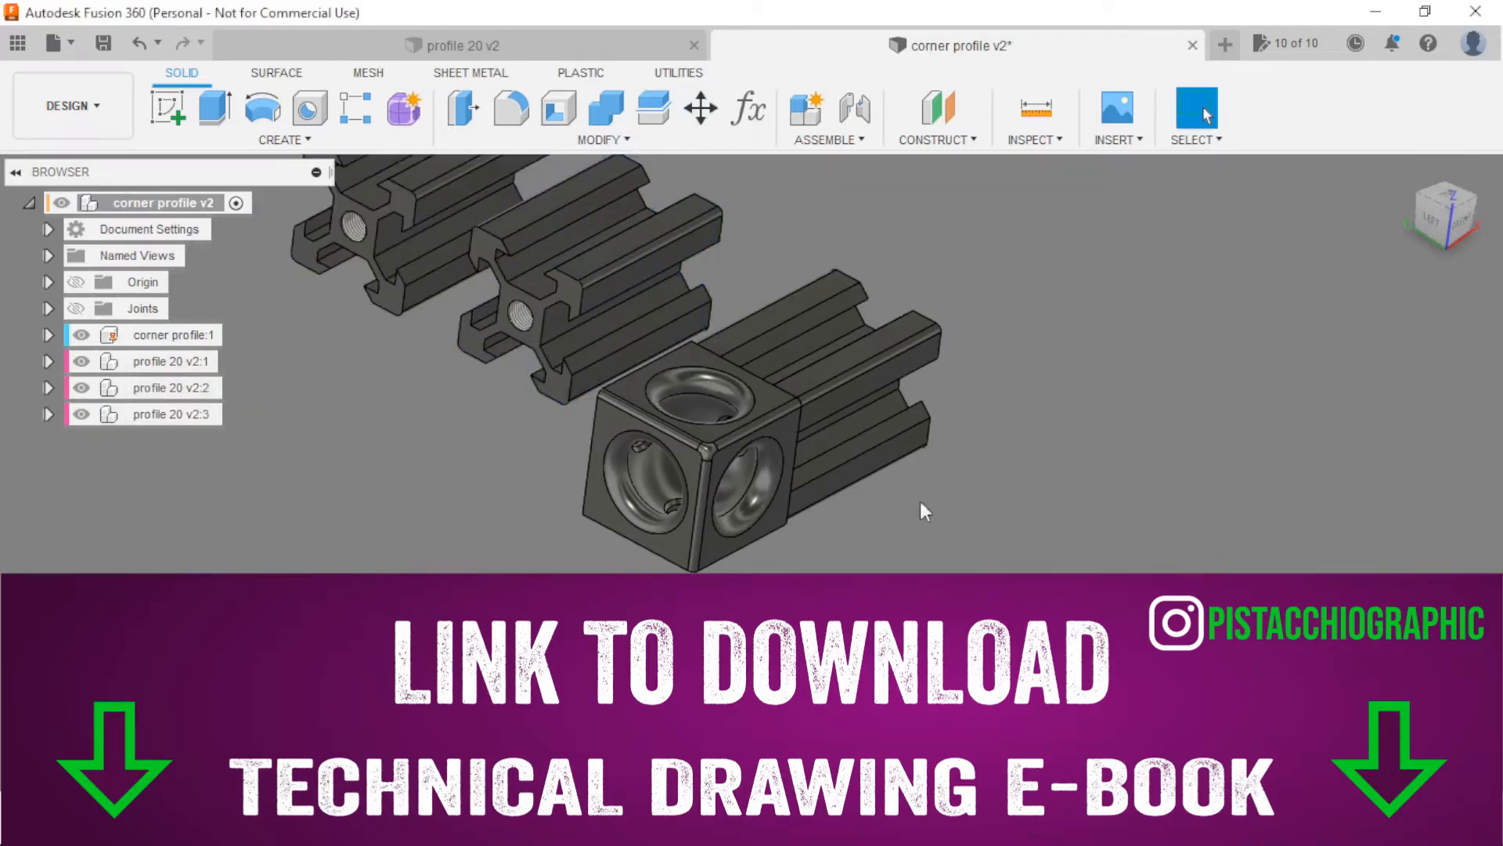
Joint the threaded end hole of the nearer profile copy to the small hole on the cube's second outer face
left_click(857, 109)
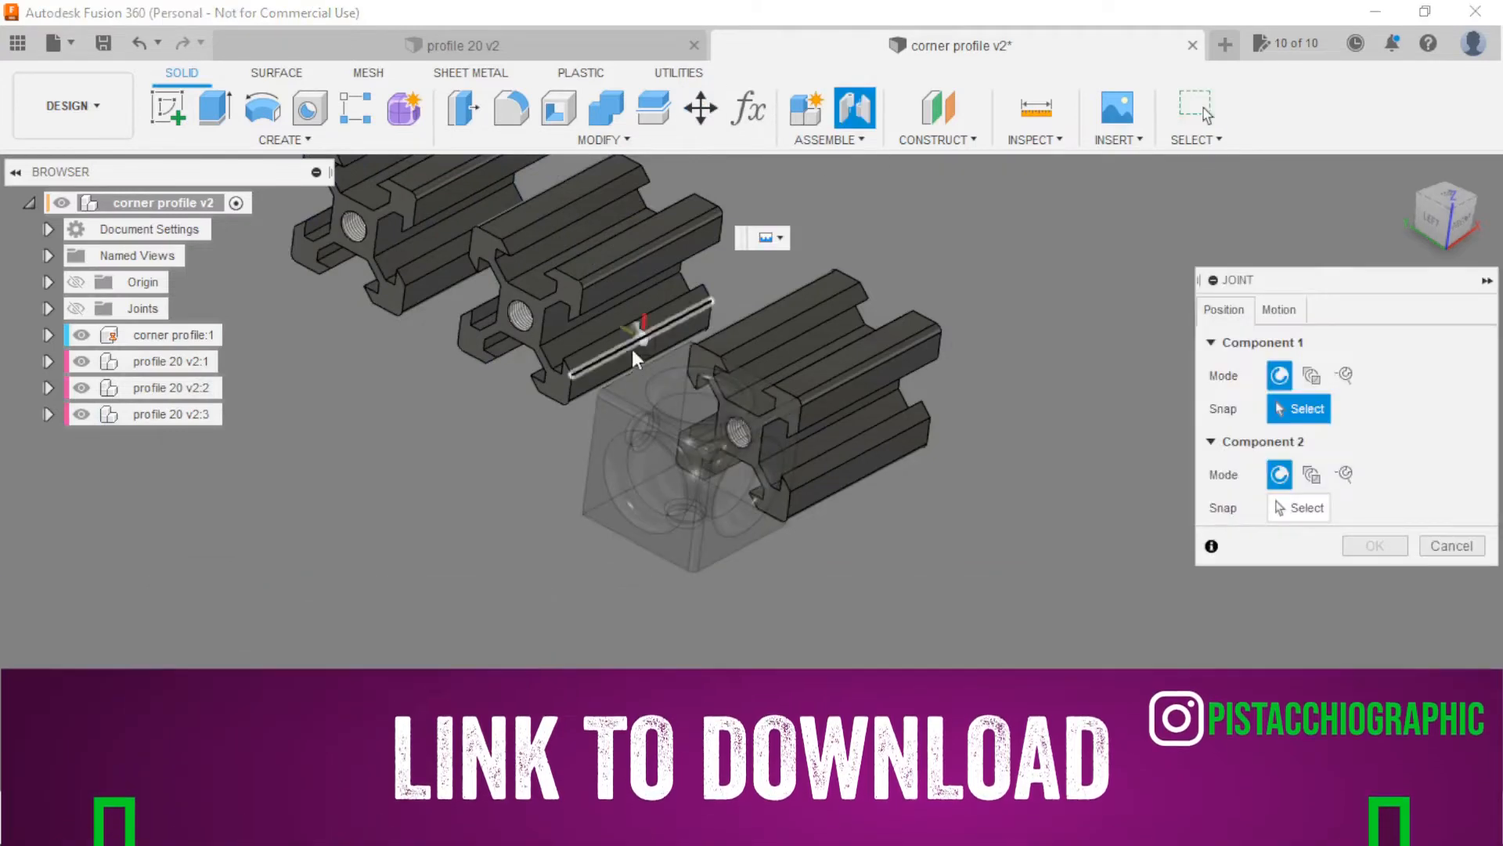
scroll(550, 326, "up", 10)
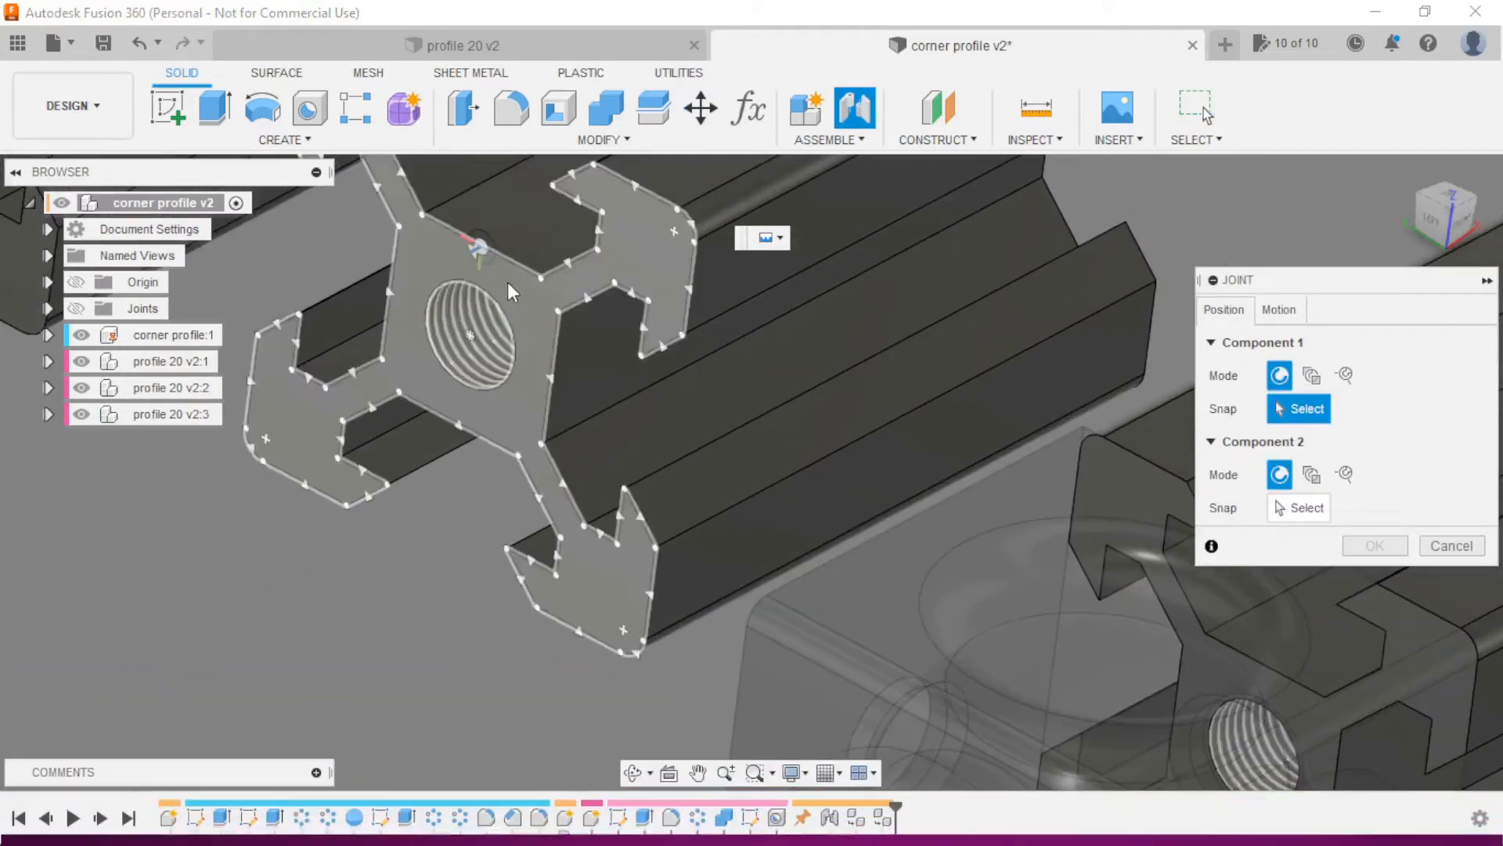
left_click(472, 329)
middle_click_drag(582, 379, 927, 462, "shift")
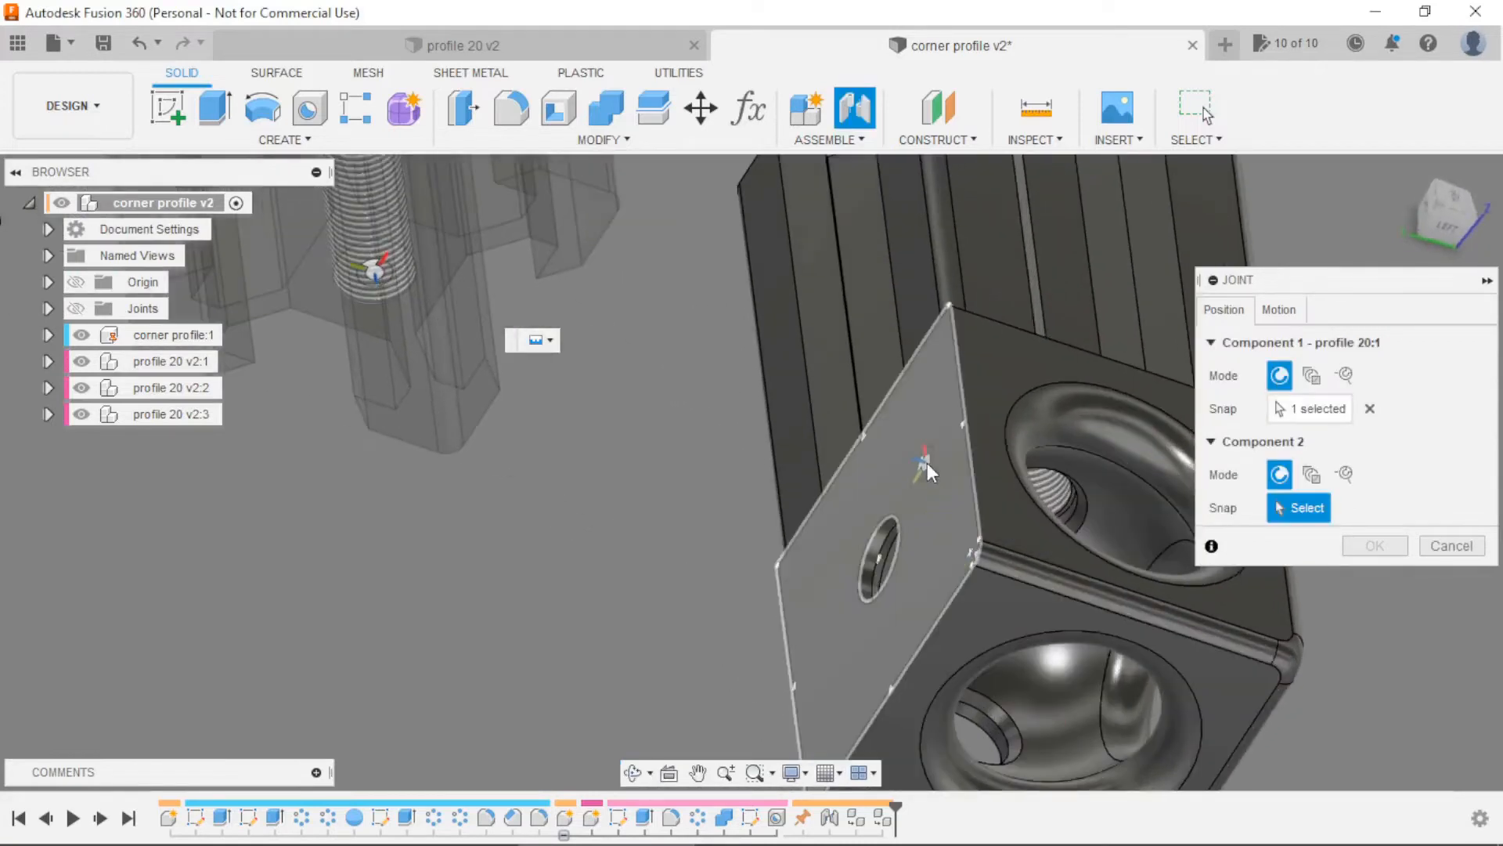
left_click(908, 532)
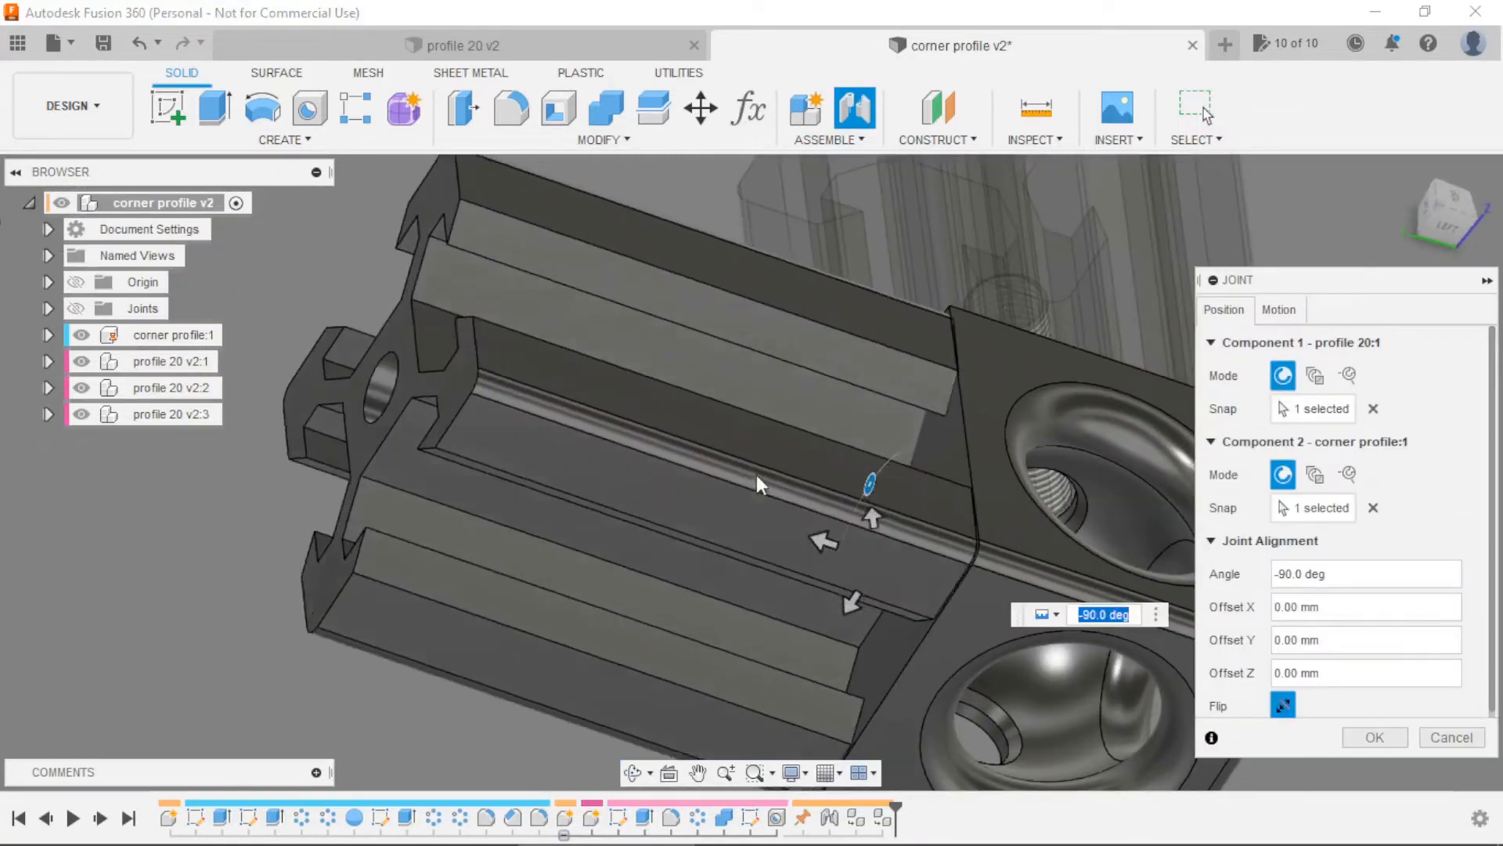
scroll(756, 474, "down", 3)
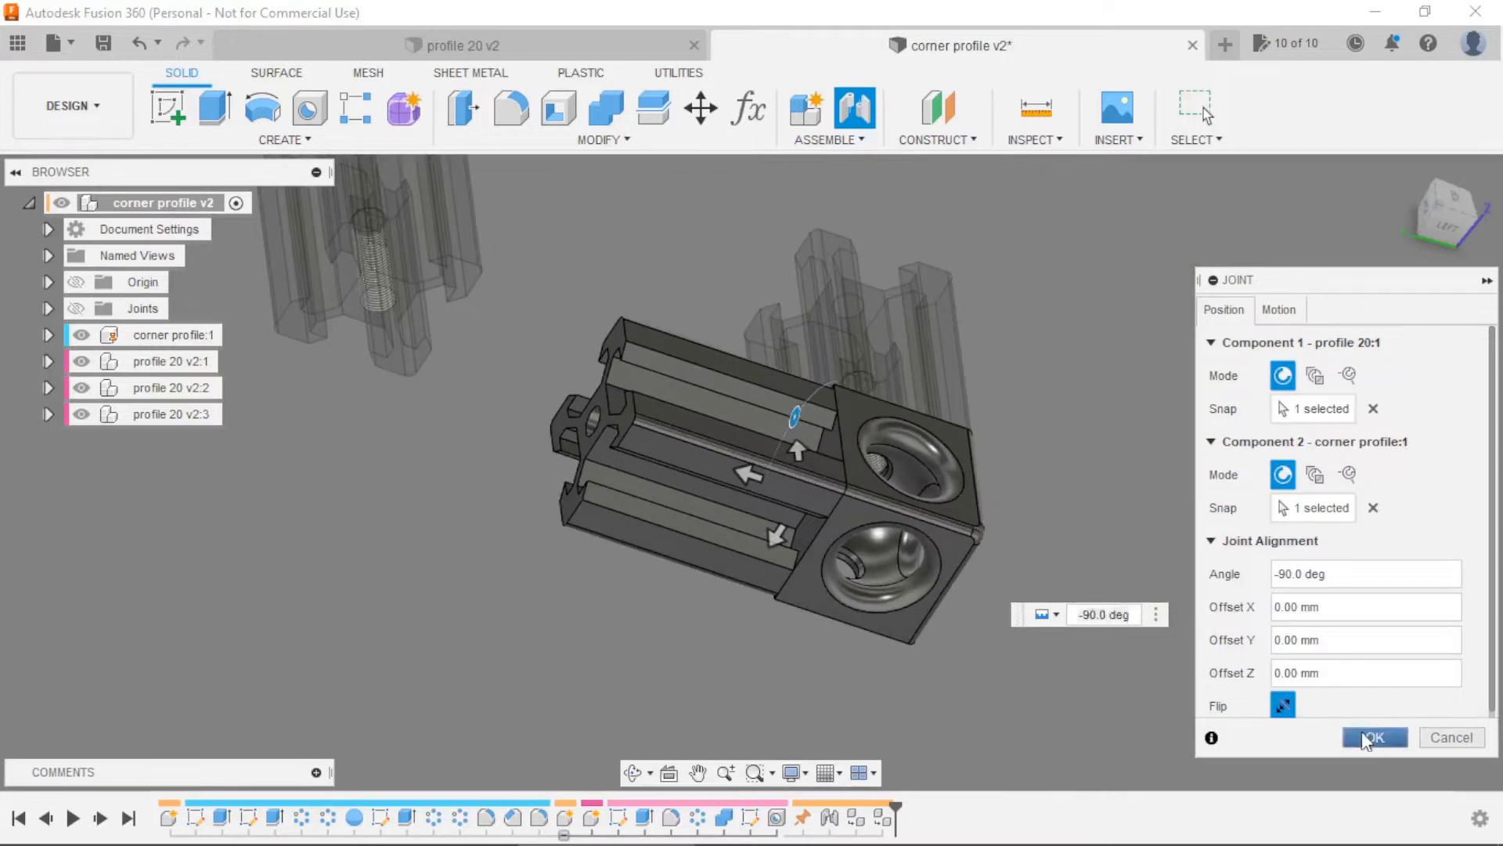
left_click(1372, 737)
Joint the threaded end hole of the remaining profile copy to the small hole on the cube's third outer face
scroll(608, 321, "up", 5)
key("j")
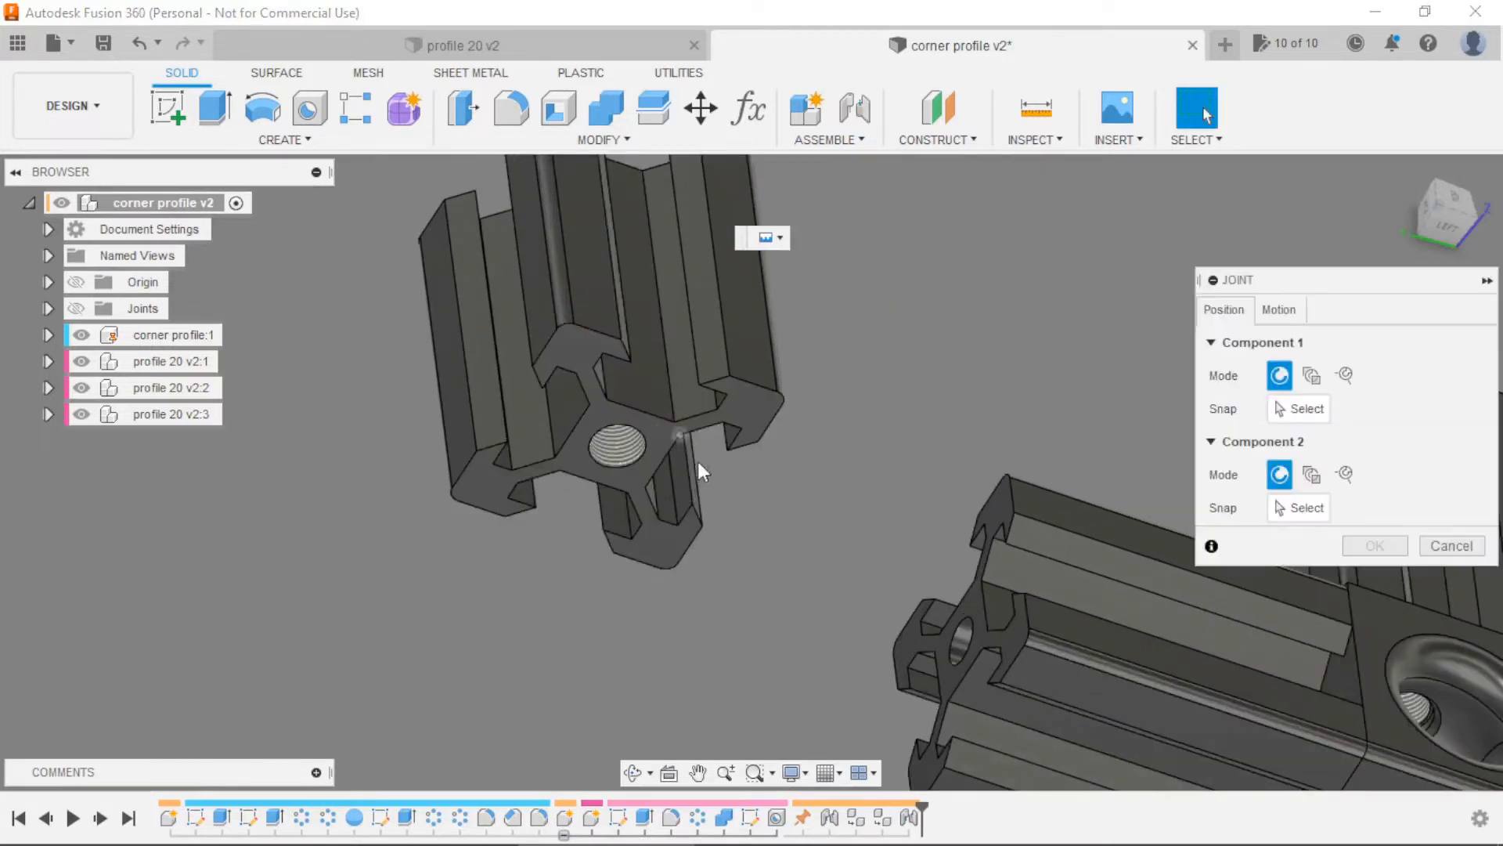
left_click(628, 447)
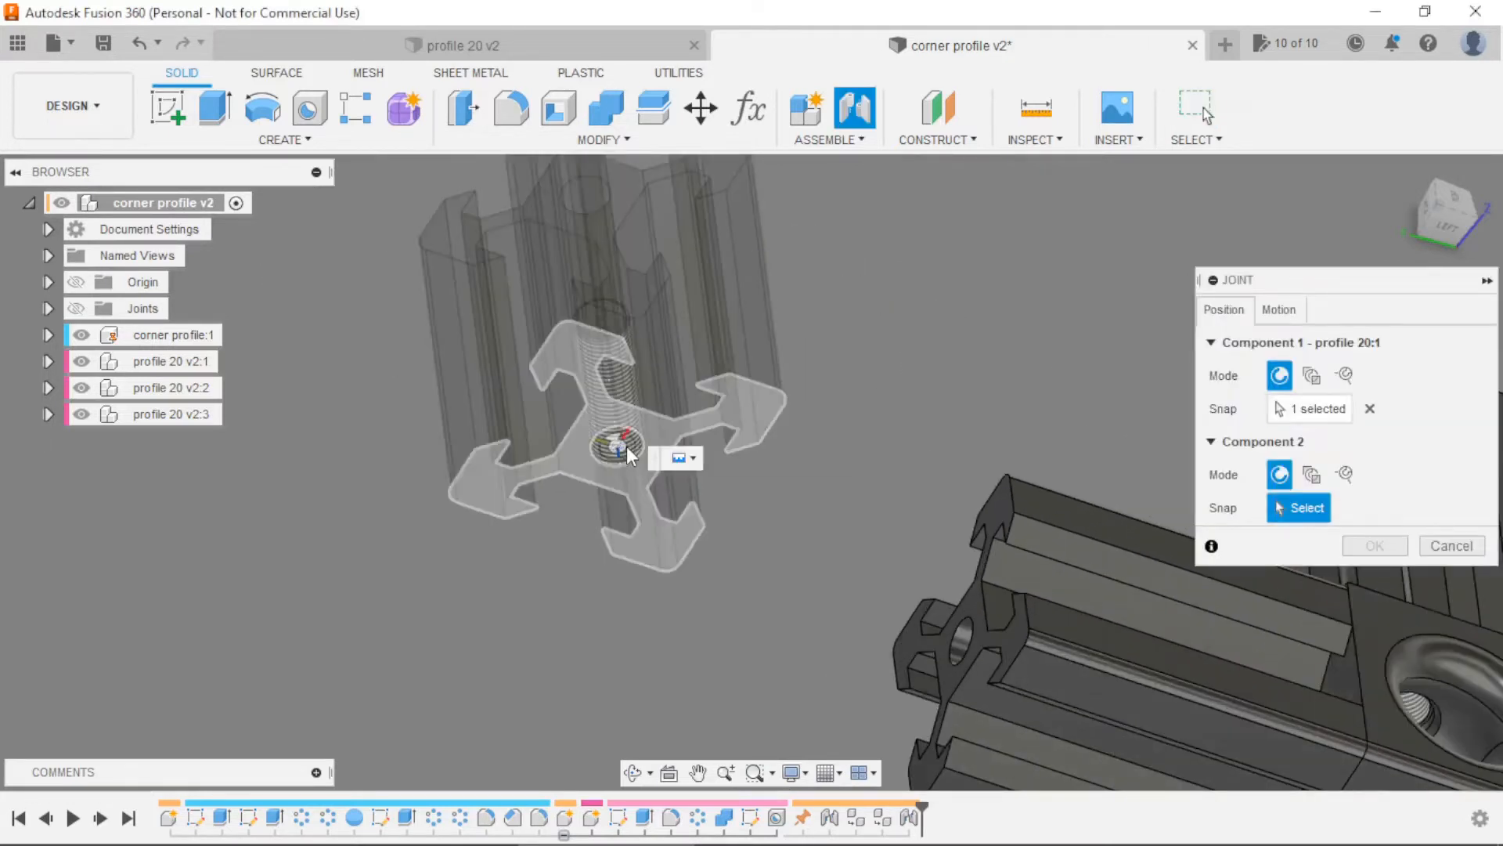
scroll(626, 446, "down", 5)
middle_click_drag(1004, 649, 920, 429, "shift")
scroll(917, 427, "up", 3)
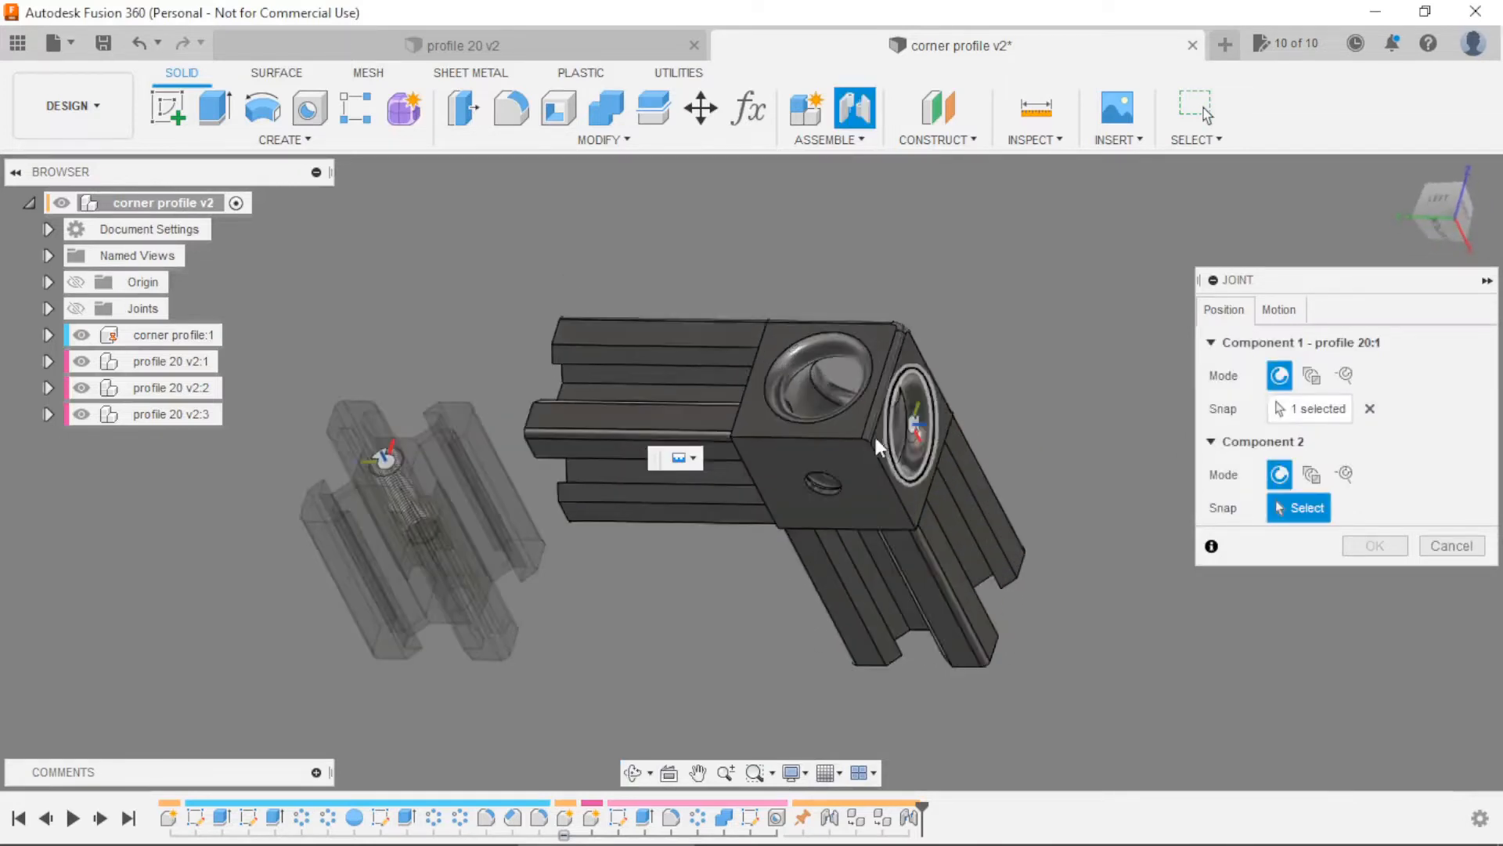
scroll(877, 435, "up", 4)
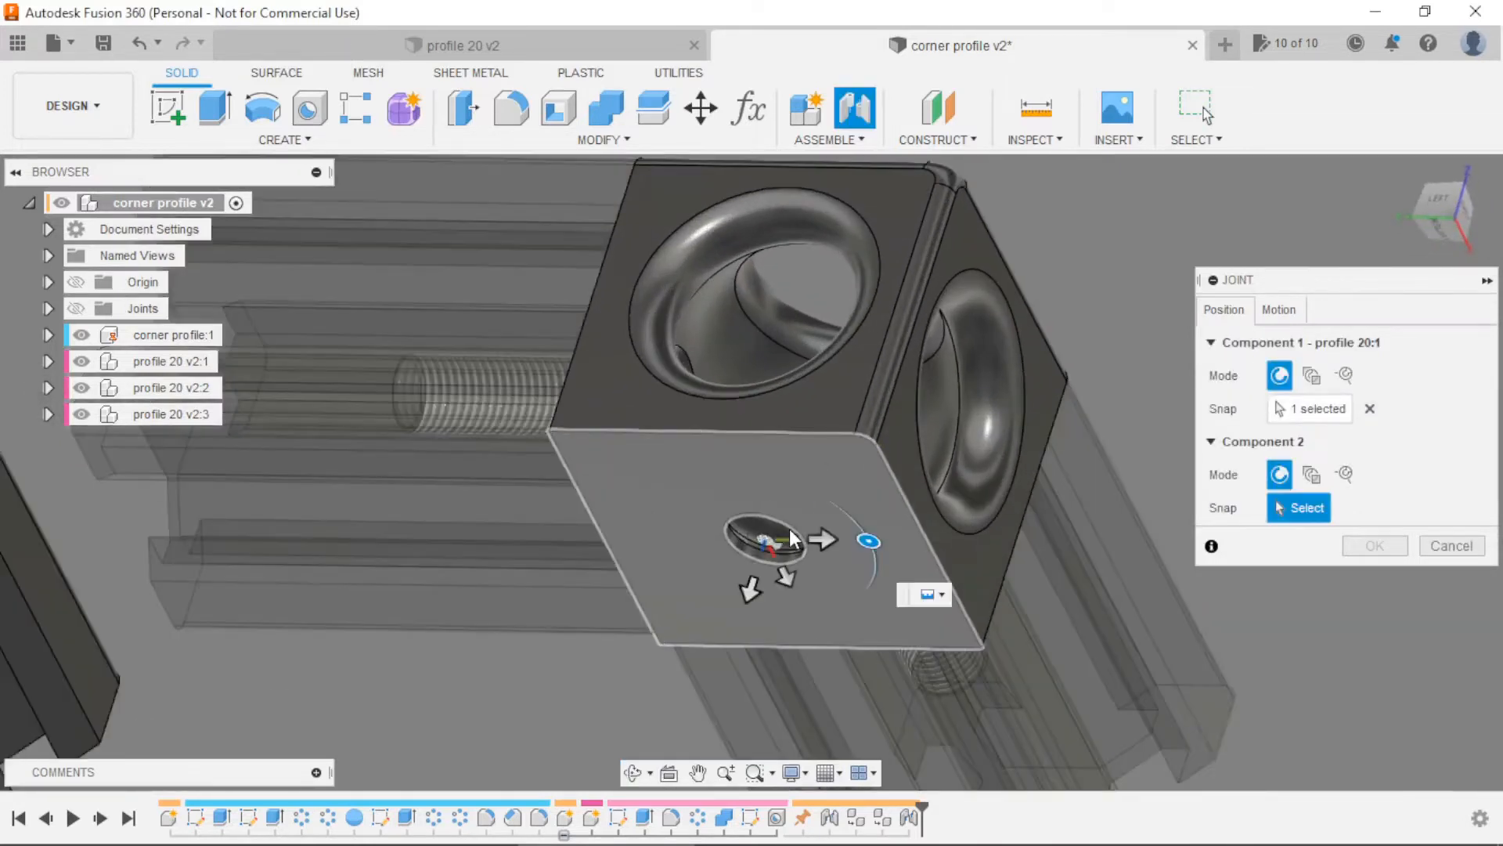
left_click(790, 528)
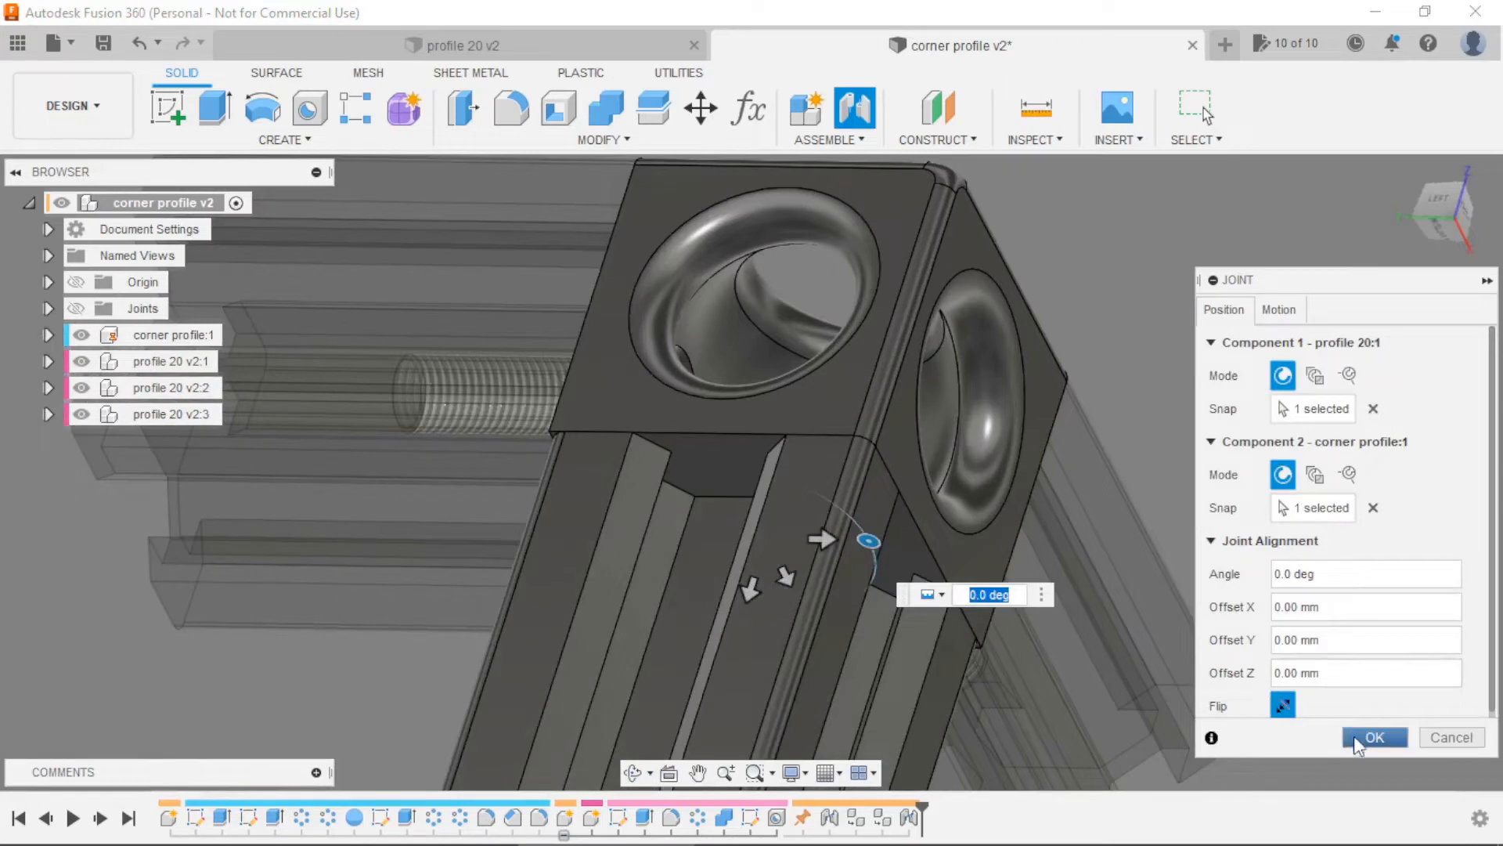
left_click(1354, 735)
Inspect the three-way assembly from the isometric home view with the camera set to perspective
scroll(944, 363, "down", 5)
middle_click_drag(922, 334, 1049, 403, "shift")
left_click(1447, 223)
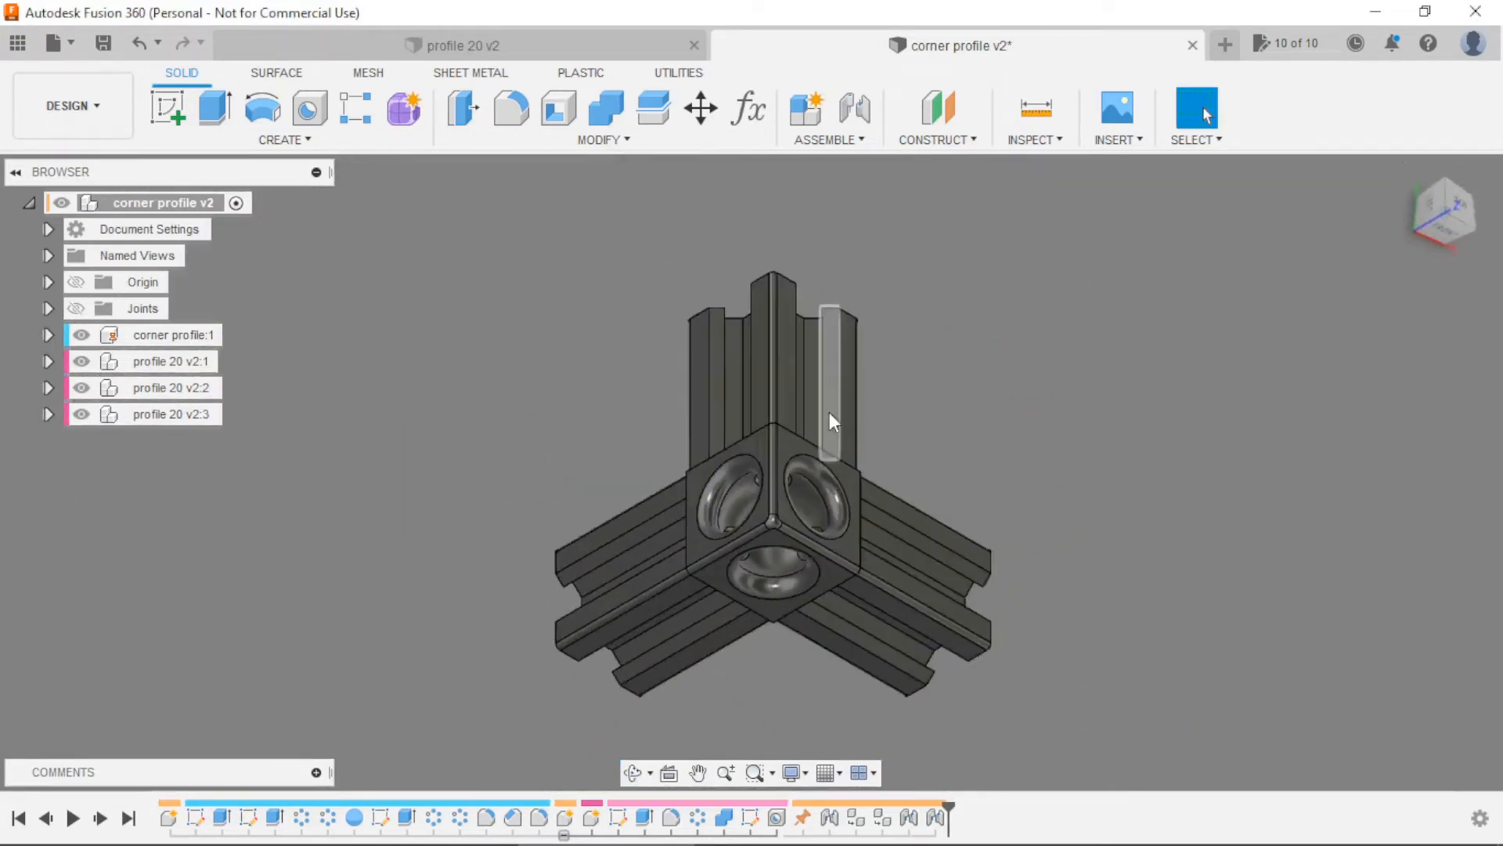
middle_click_drag(1115, 409, 1439, 302, "shift")
left_click(1447, 227)
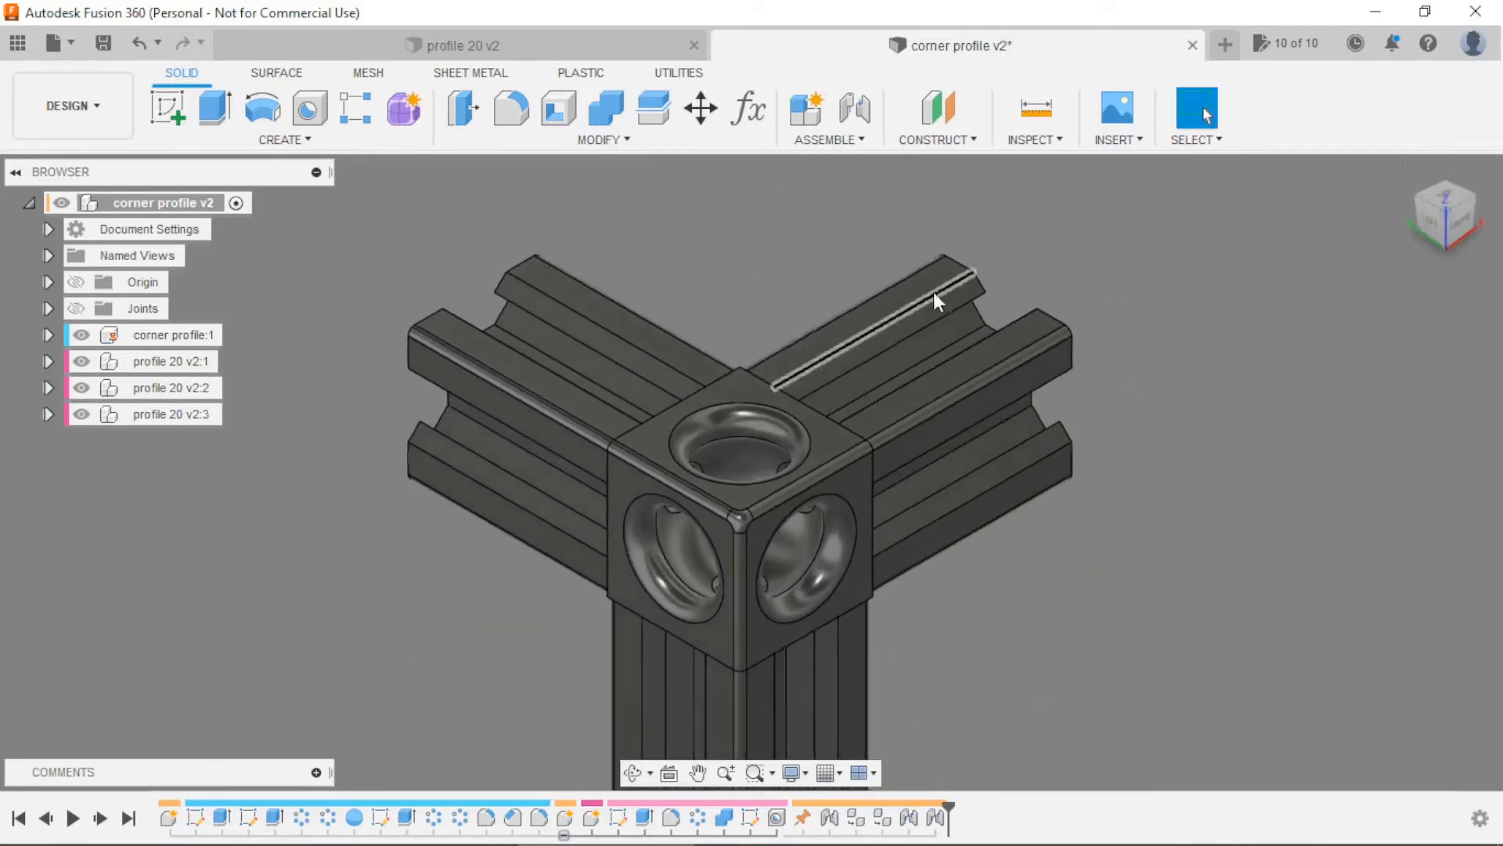
left_click(793, 774)
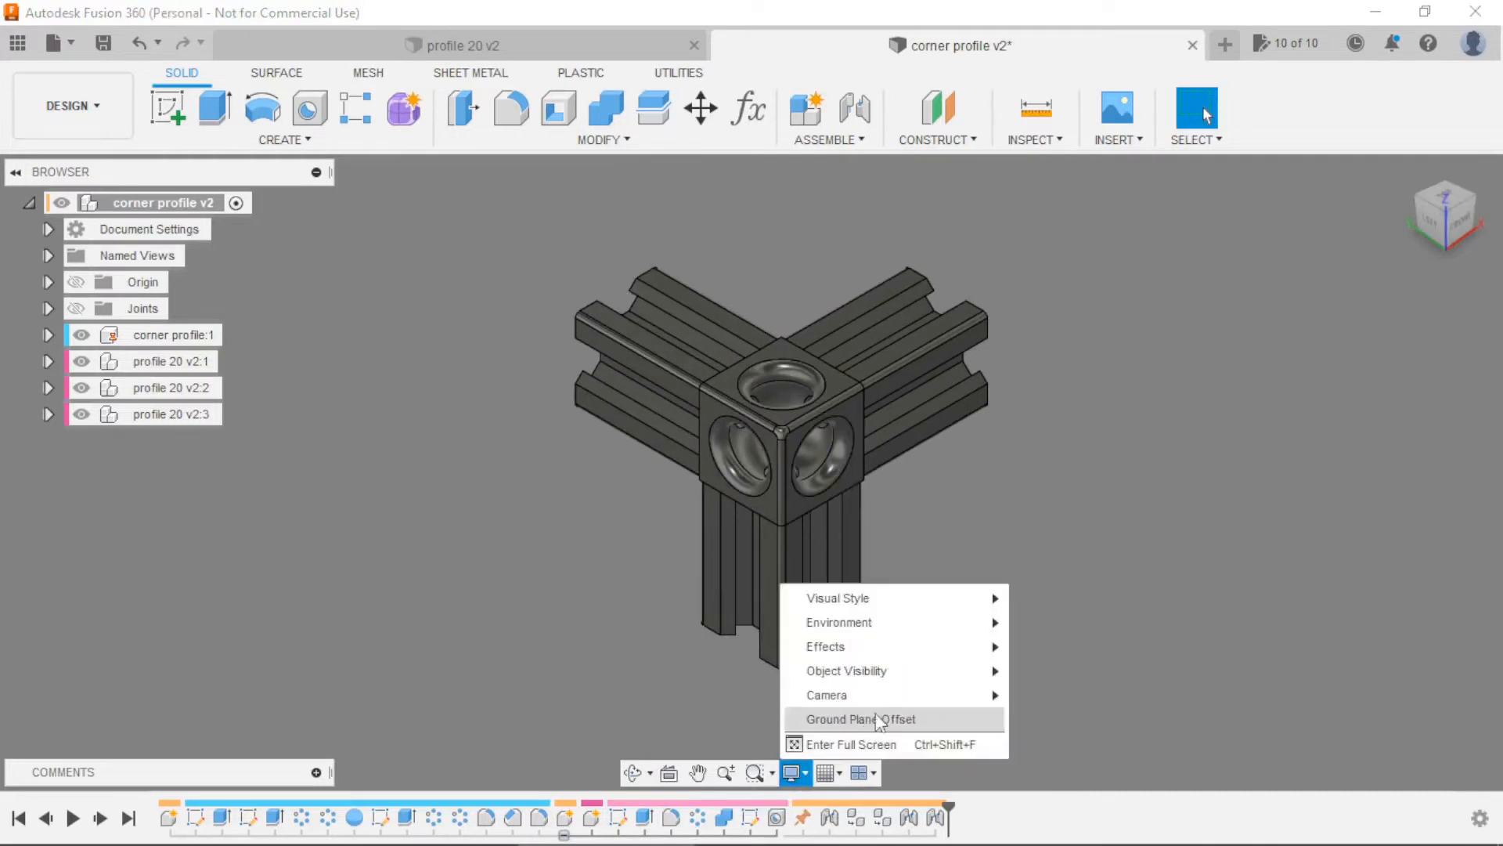
mouse_move(819, 694)
left_click(1043, 717)
scroll(923, 547, "up", 3)
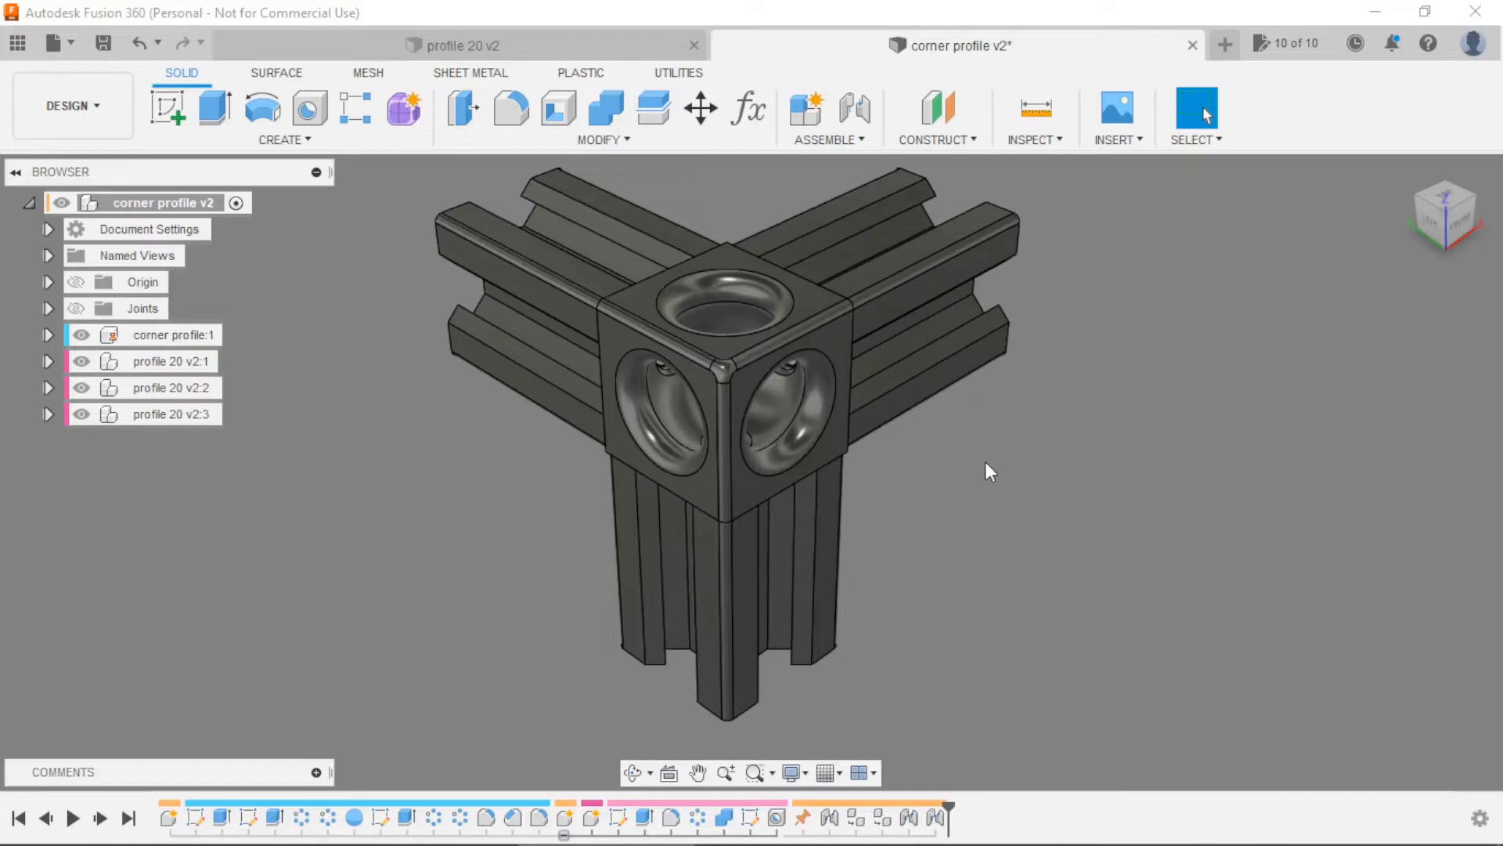
middle_click_drag(990, 476, 957, 560, "shift")
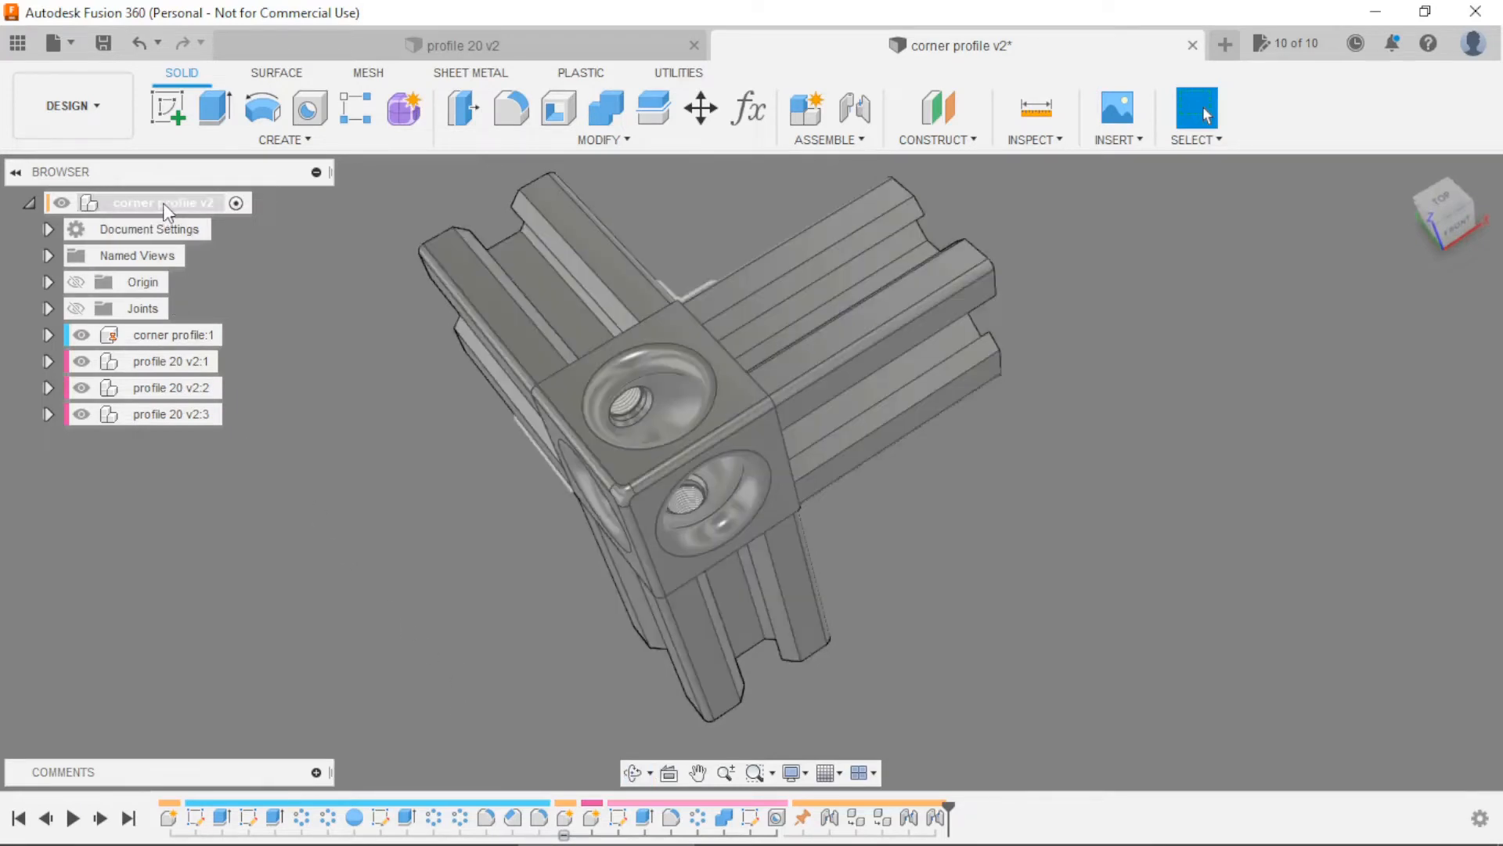
Activate the corner profile component and delete the chamfer around its small holes
left_click(173, 335)
left_click(233, 336)
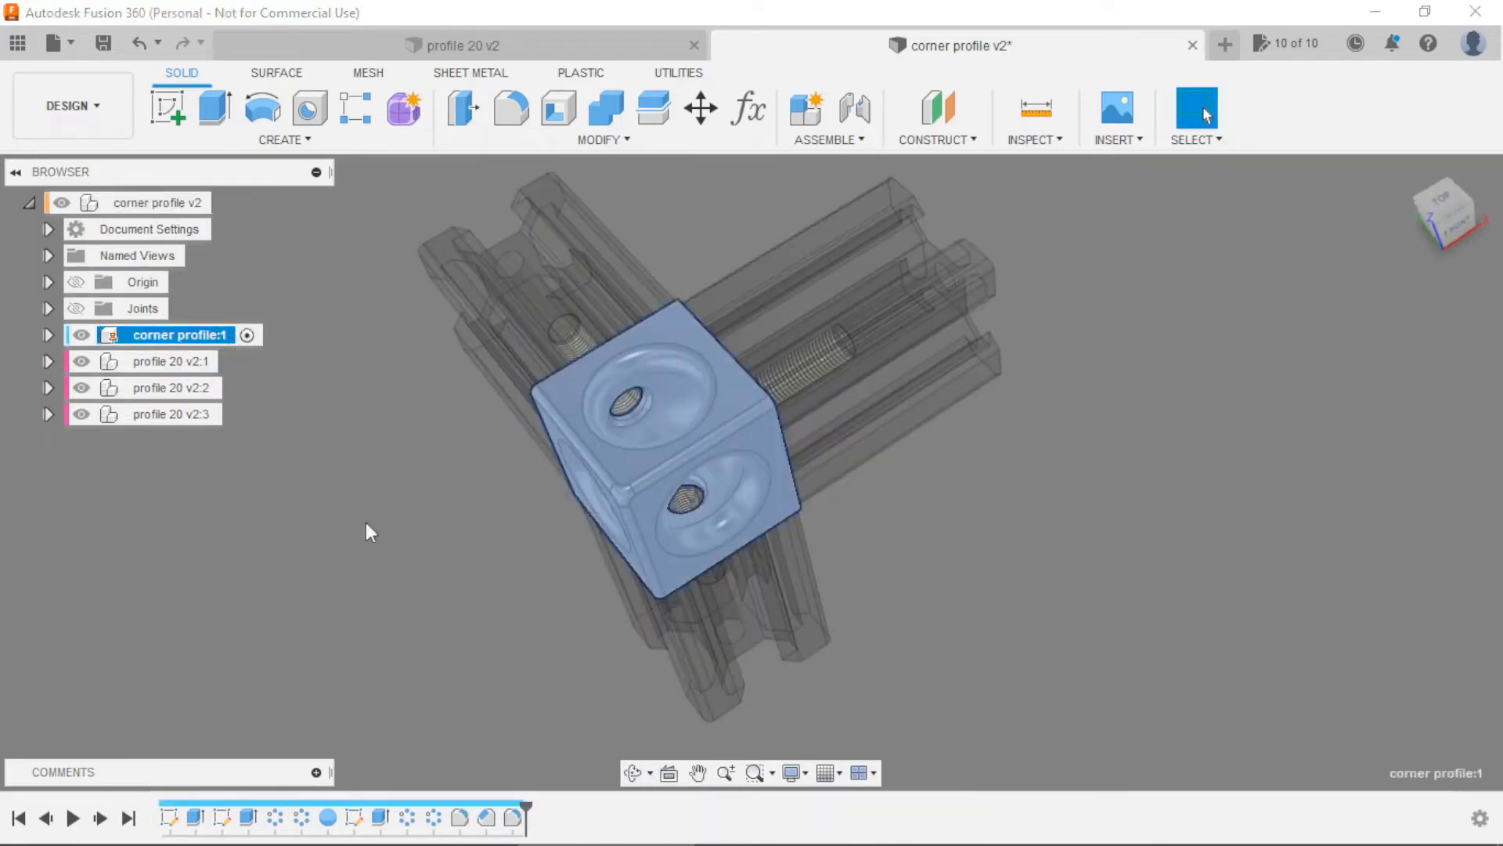
right_click(486, 819)
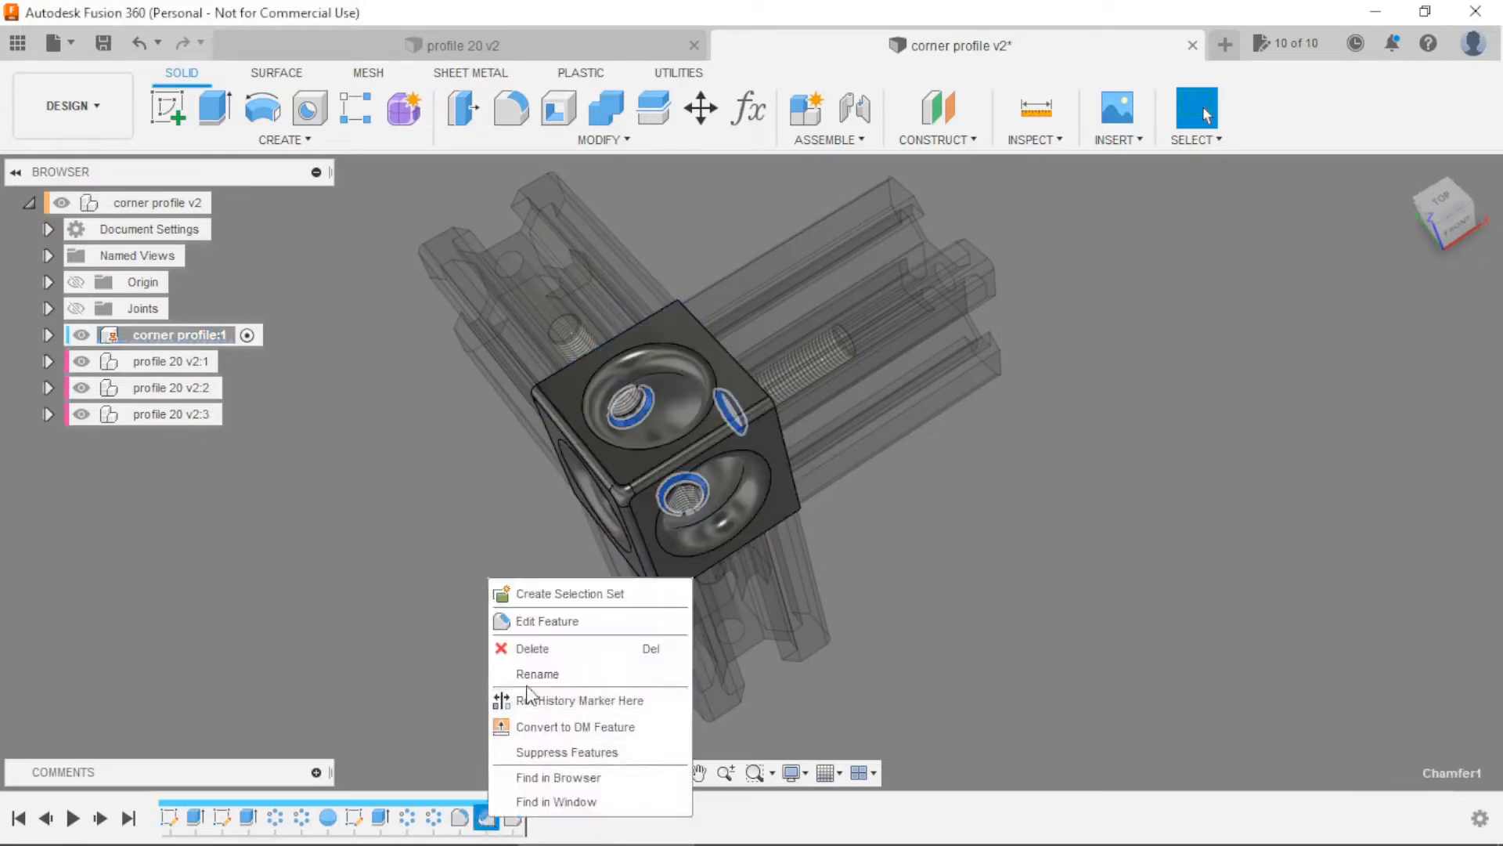
left_click(529, 649)
Fillet the inner edges of the cube's three small holes with a 1 mm radius
scroll(712, 321, "up", 3)
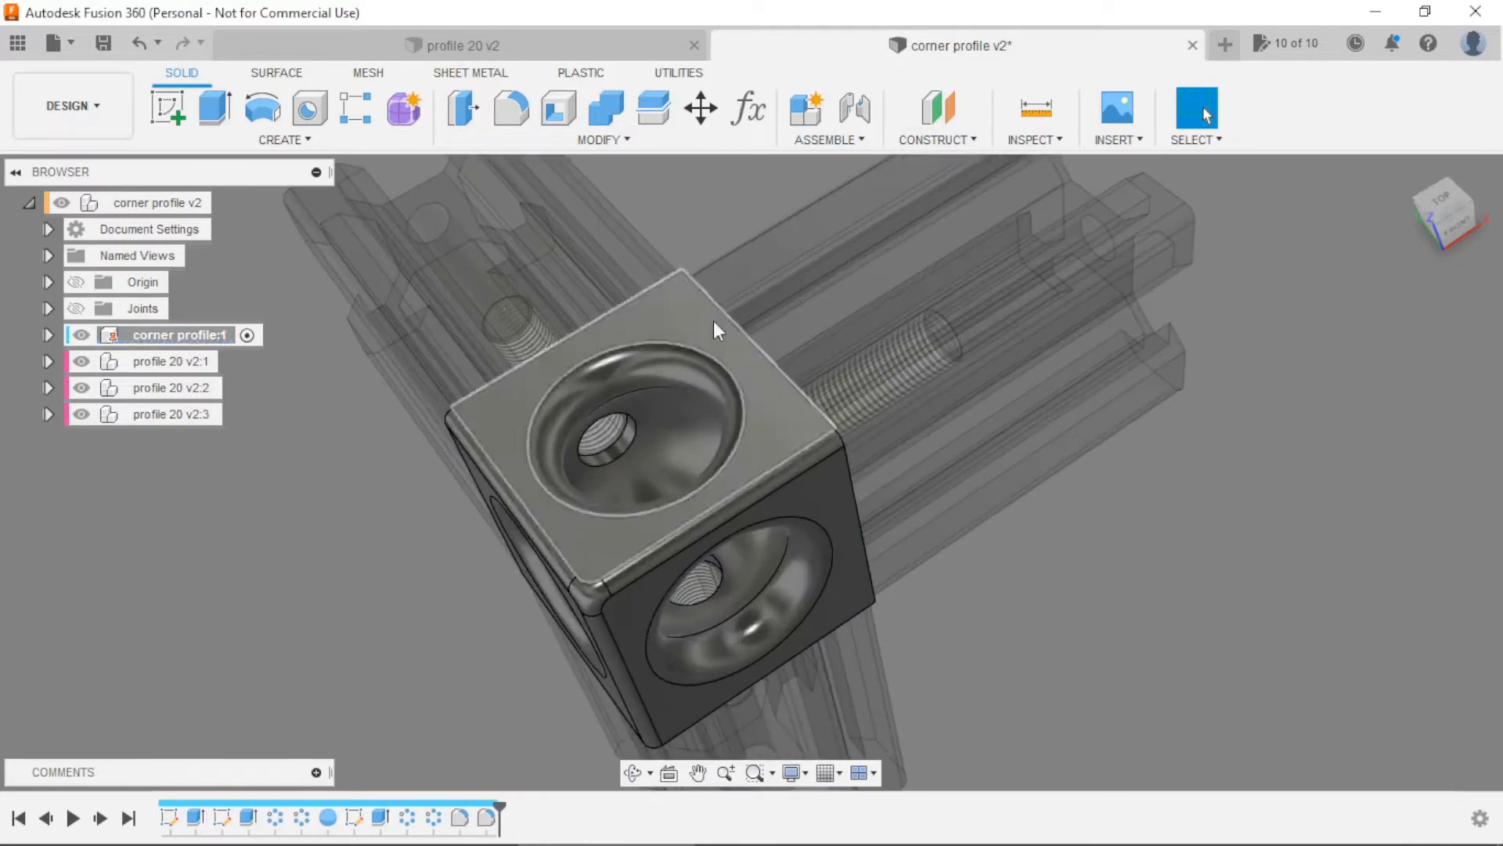
left_click(513, 109)
scroll(640, 458, "up", 5)
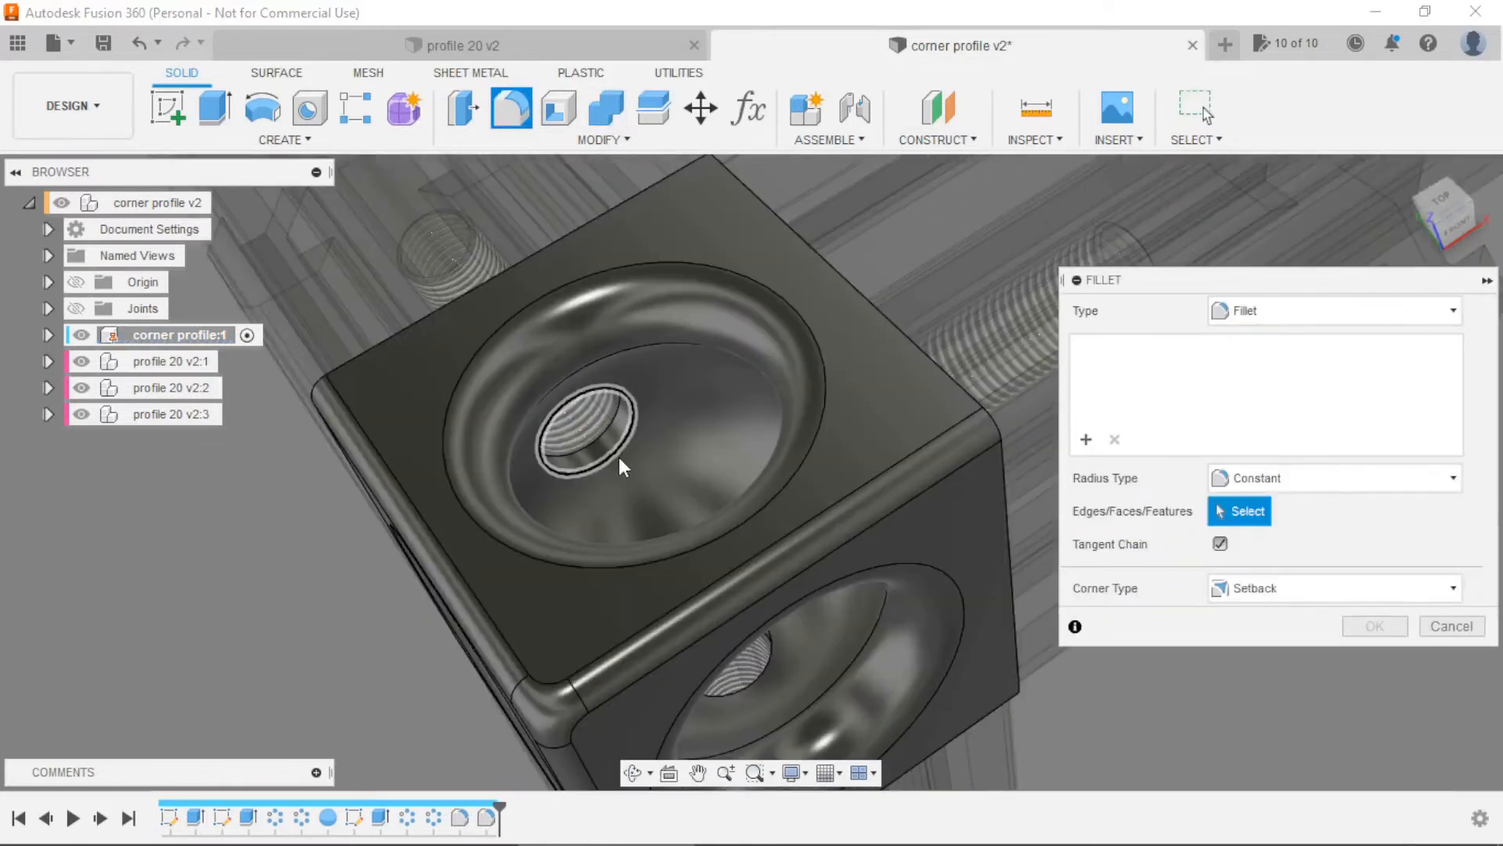
left_click(614, 453)
middle_click_drag(614, 454, 773, 595, "shift")
left_click(855, 472)
left_click(769, 600)
type("1")
middle_click_drag(881, 547, 836, 433, "shift")
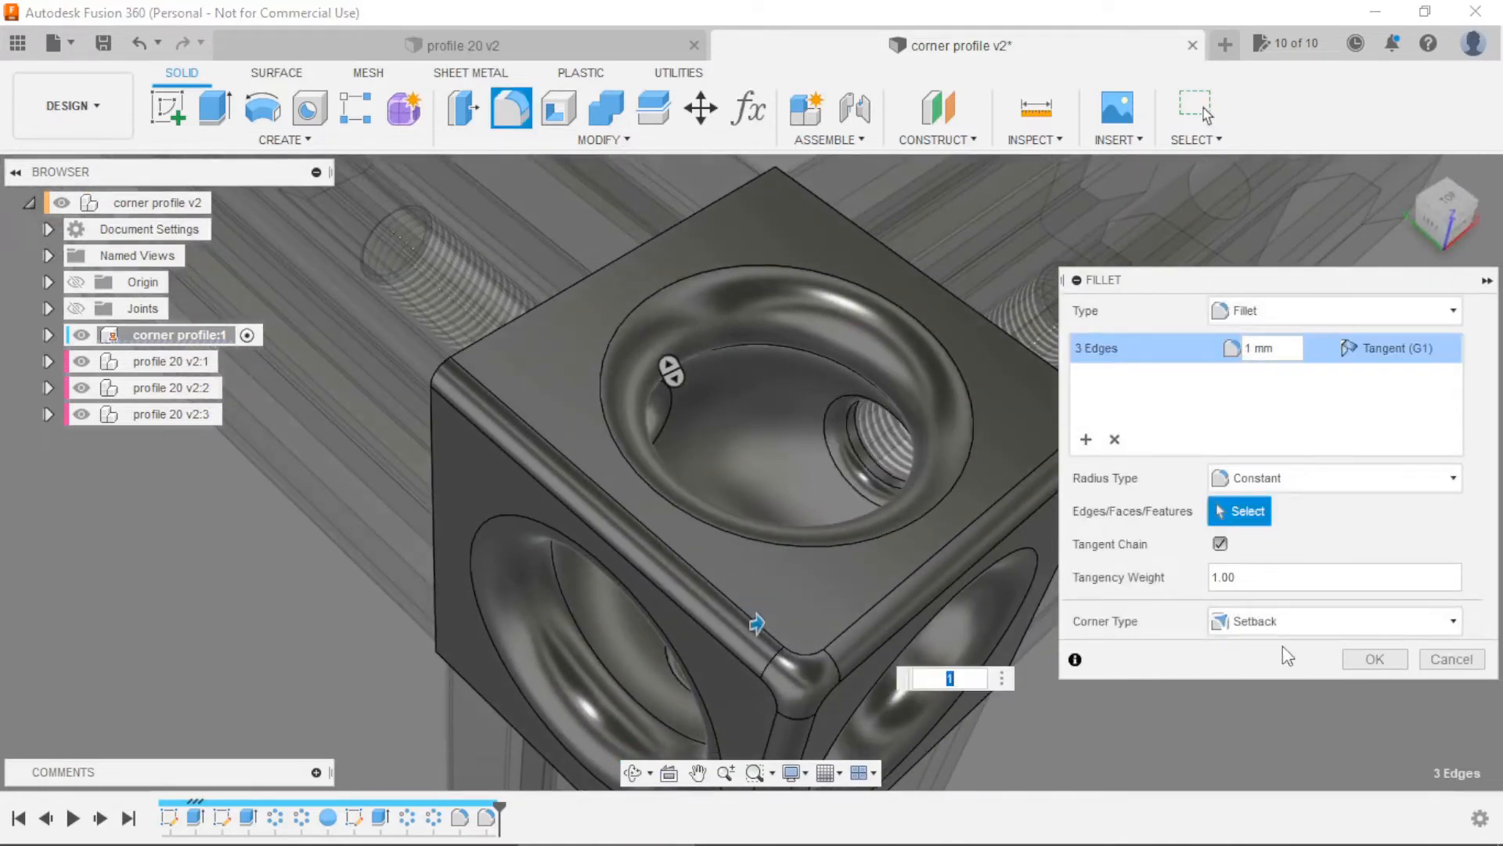
left_click(1374, 659)
Set the camera to orthographic and hide all three profile 20 components
middle_click_drag(901, 364, 1008, 547, "shift")
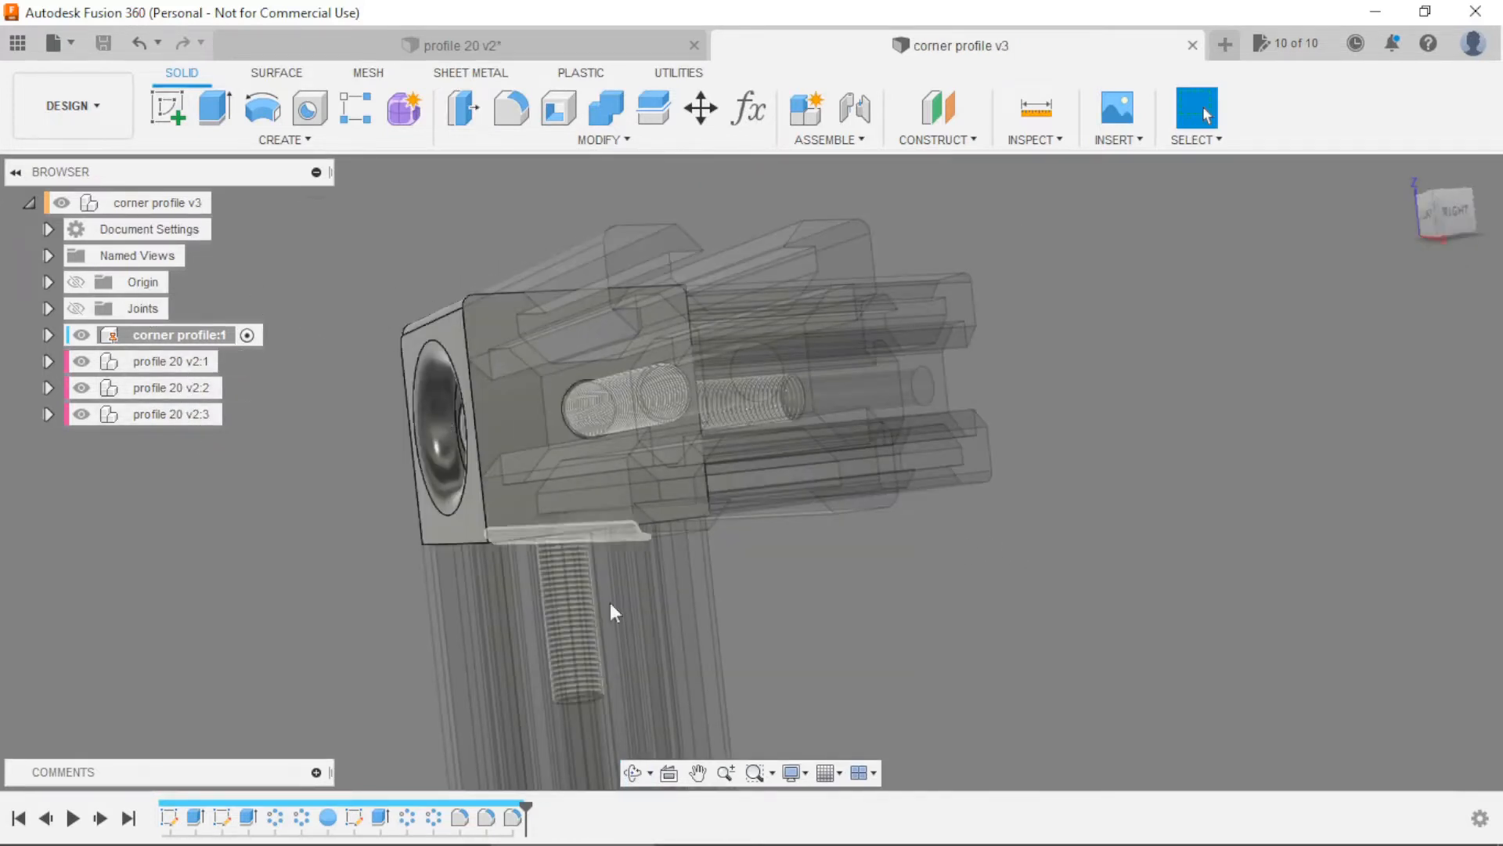
left_click(793, 775)
mouse_move(837, 697)
left_click(1020, 693)
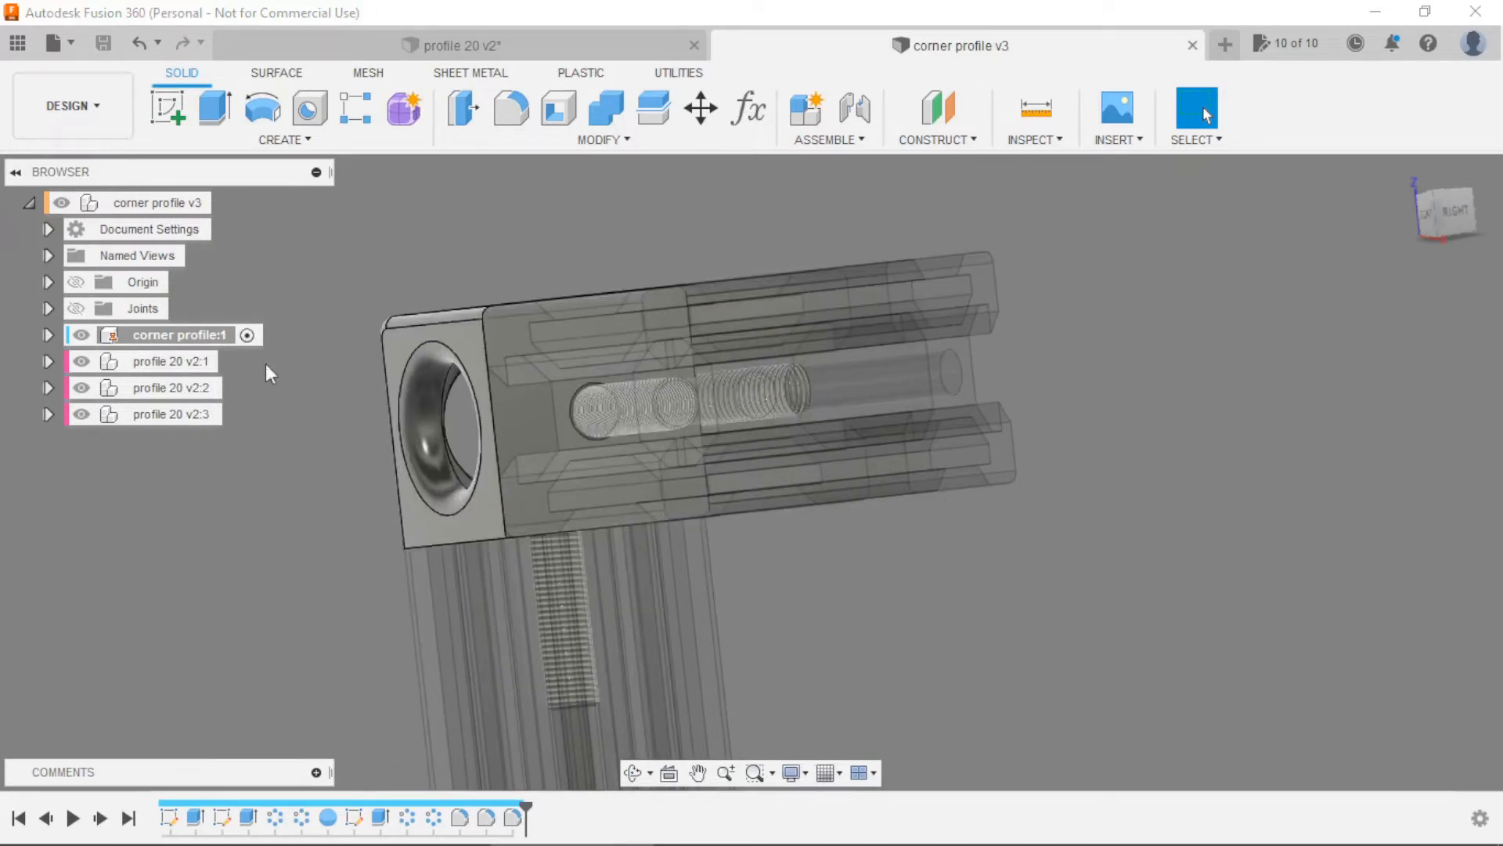
left_click(82, 361)
left_click(82, 388)
left_click(81, 414)
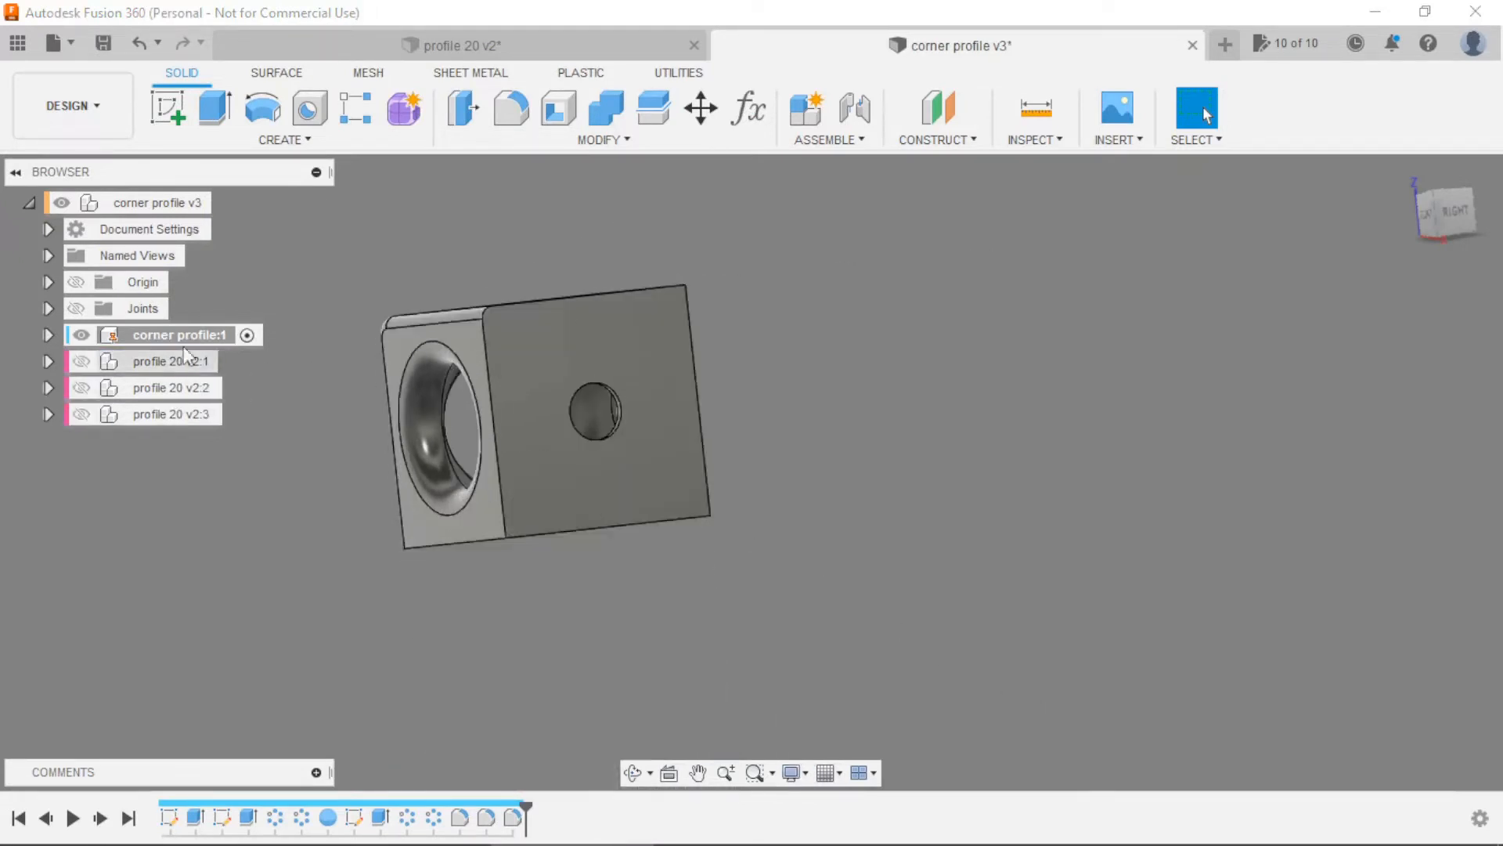
Sketch a closed five-sided profile above the small hole on the cube's right face, about 4 mm high with one slanted lower corner
left_click(166, 107)
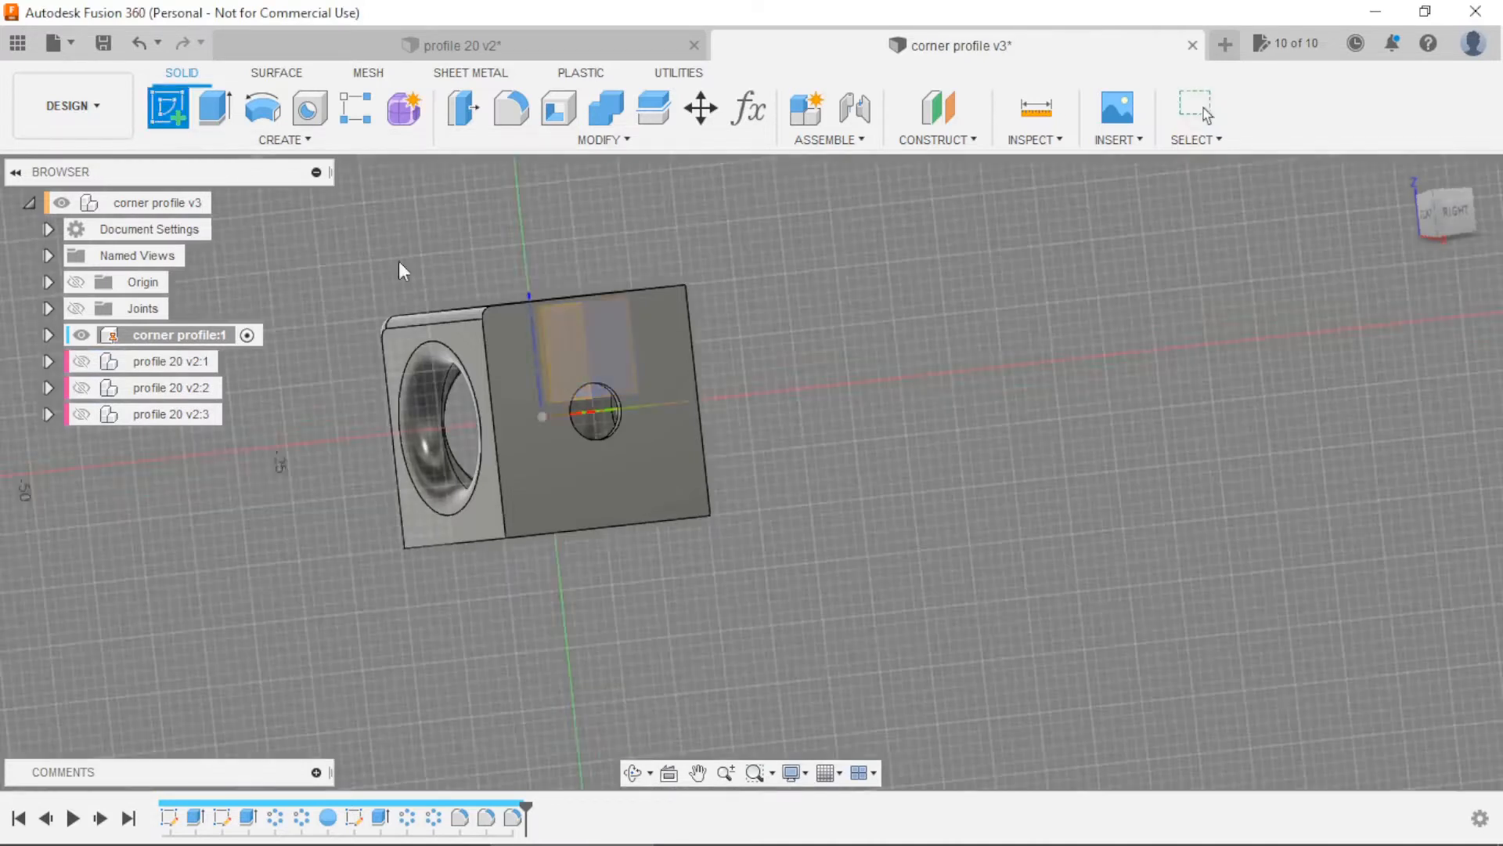
left_click(657, 450)
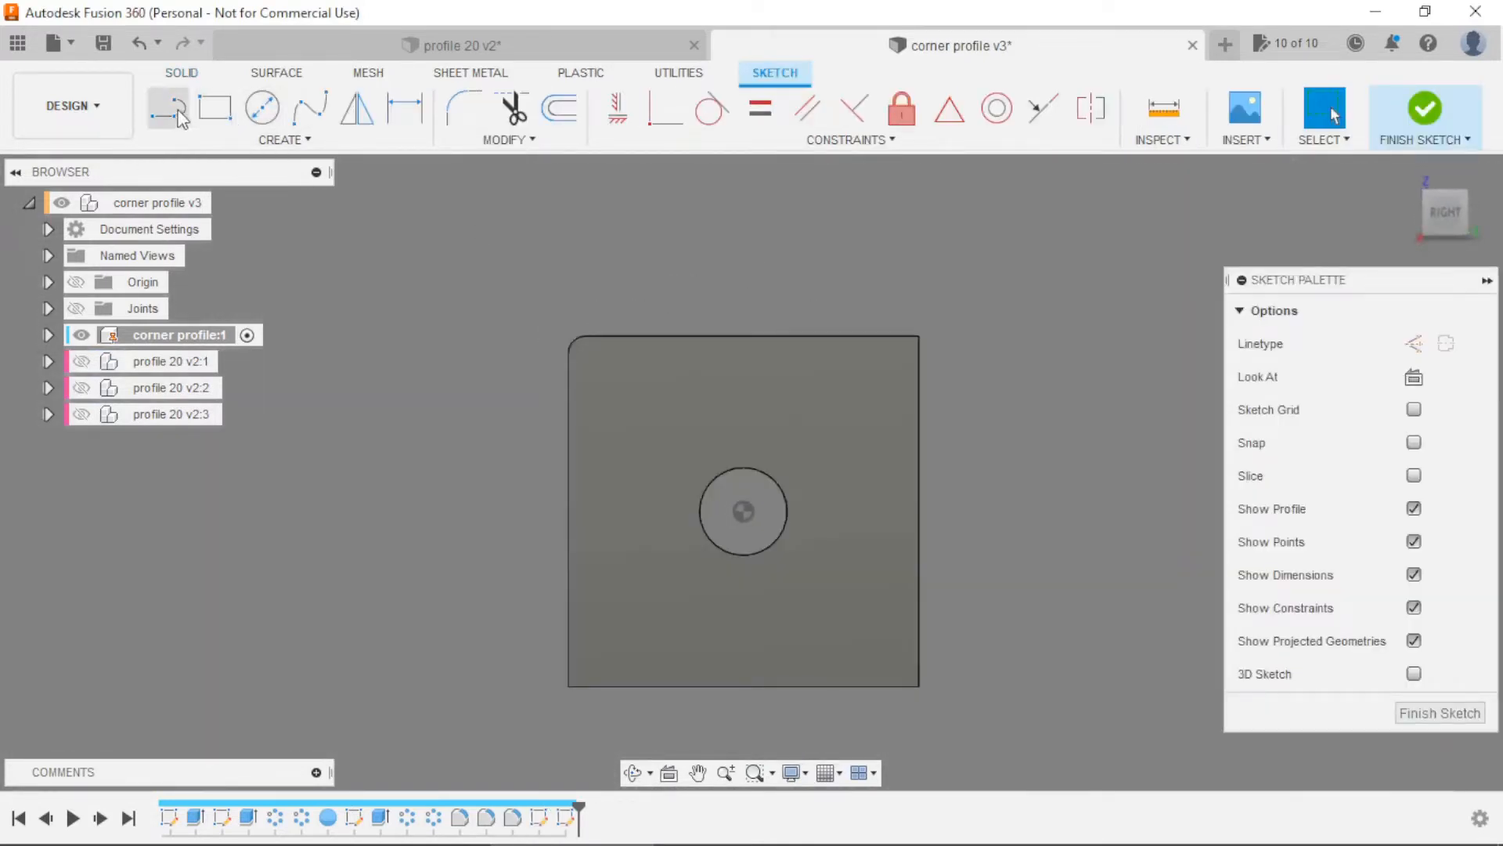
scroll(712, 396, "up", 2)
scroll(749, 430, "up", 1)
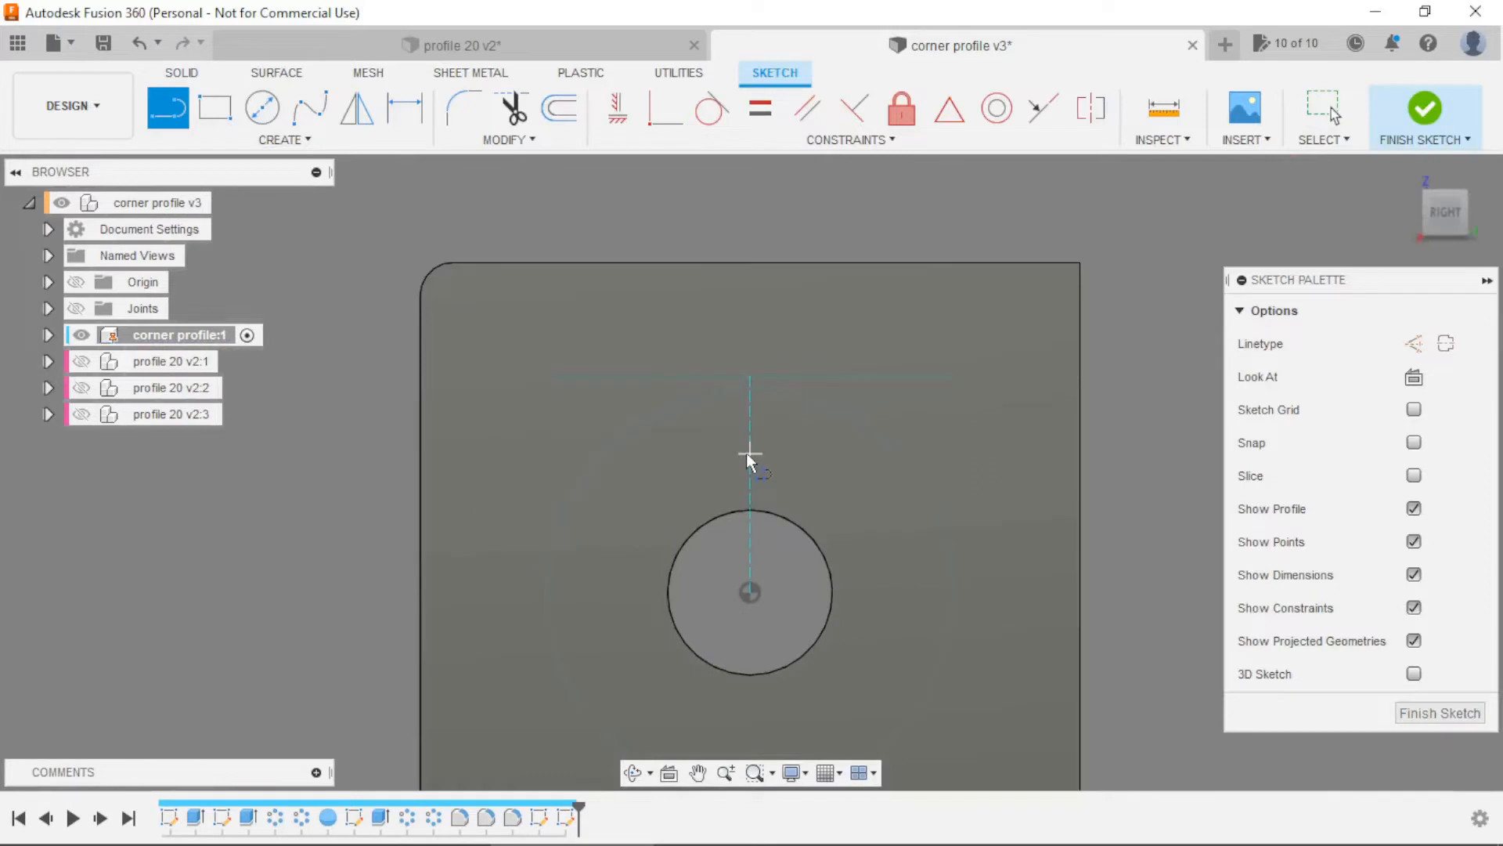
left_click(750, 453)
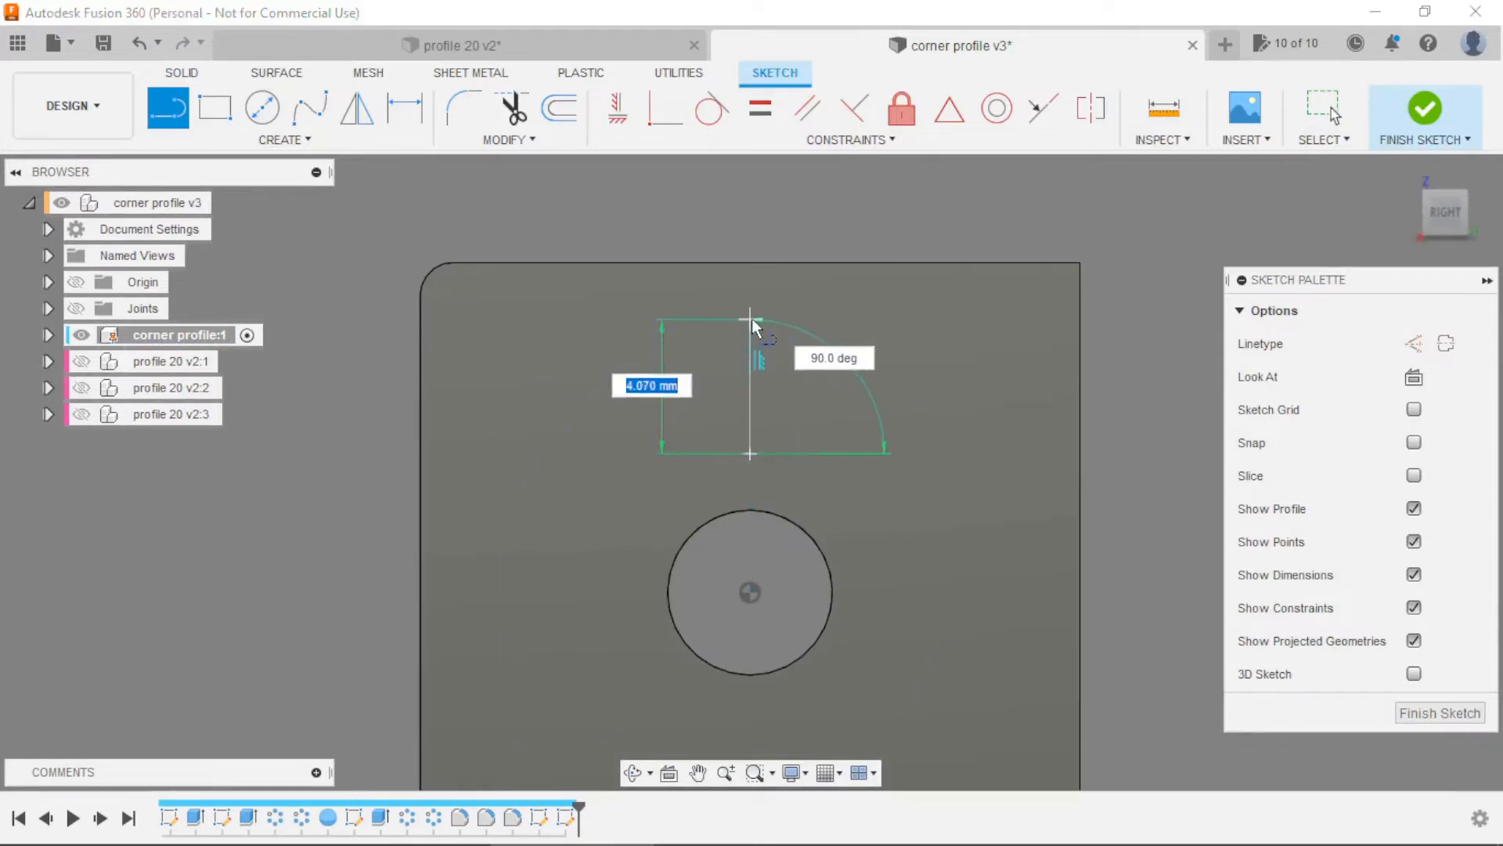
left_click(750, 326)
left_click(587, 324)
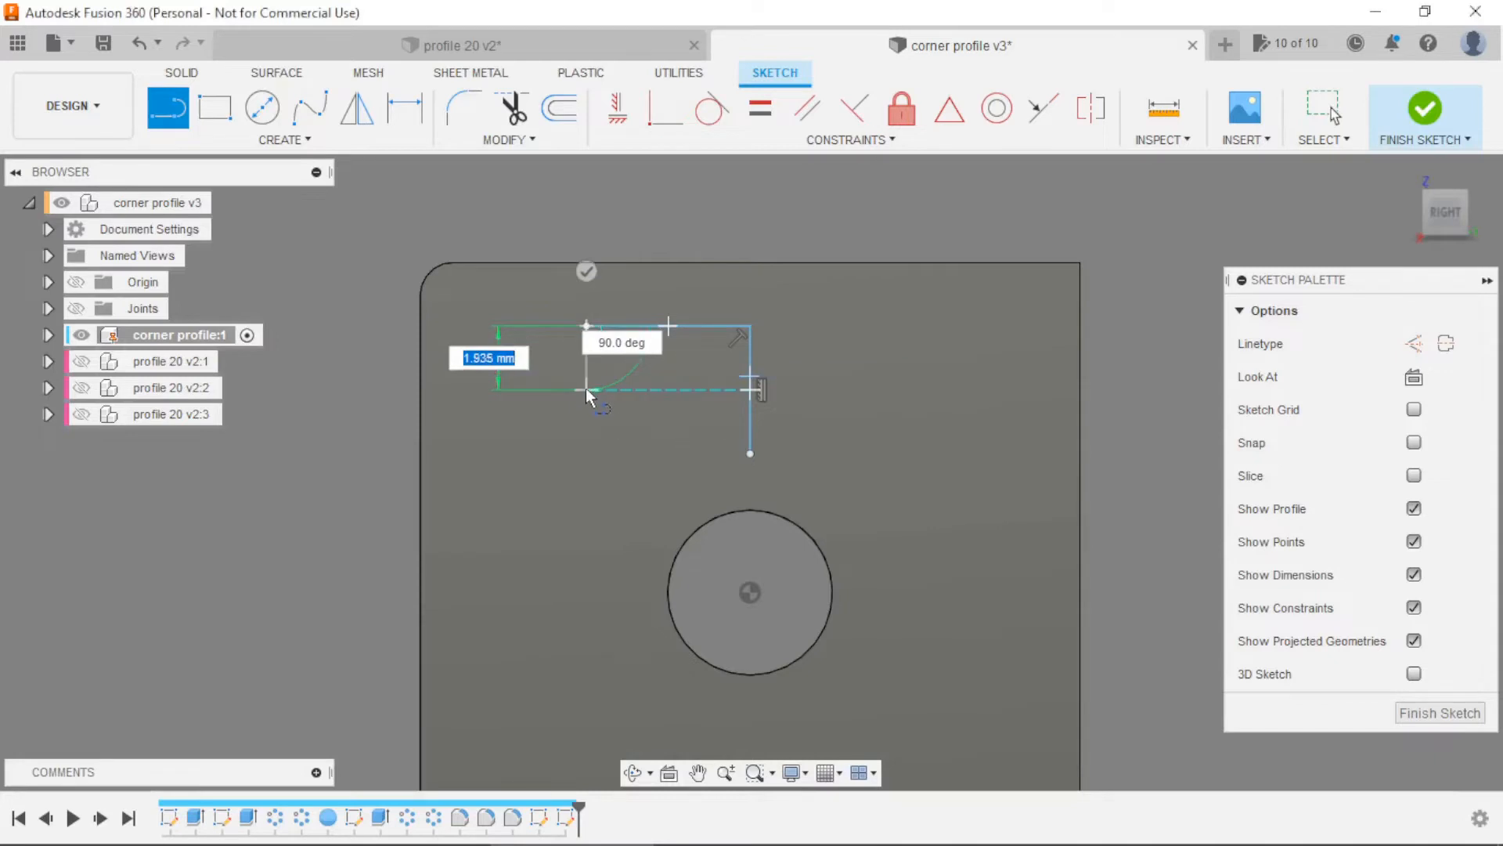
left_click(586, 387)
scroll(607, 388, "up", 3)
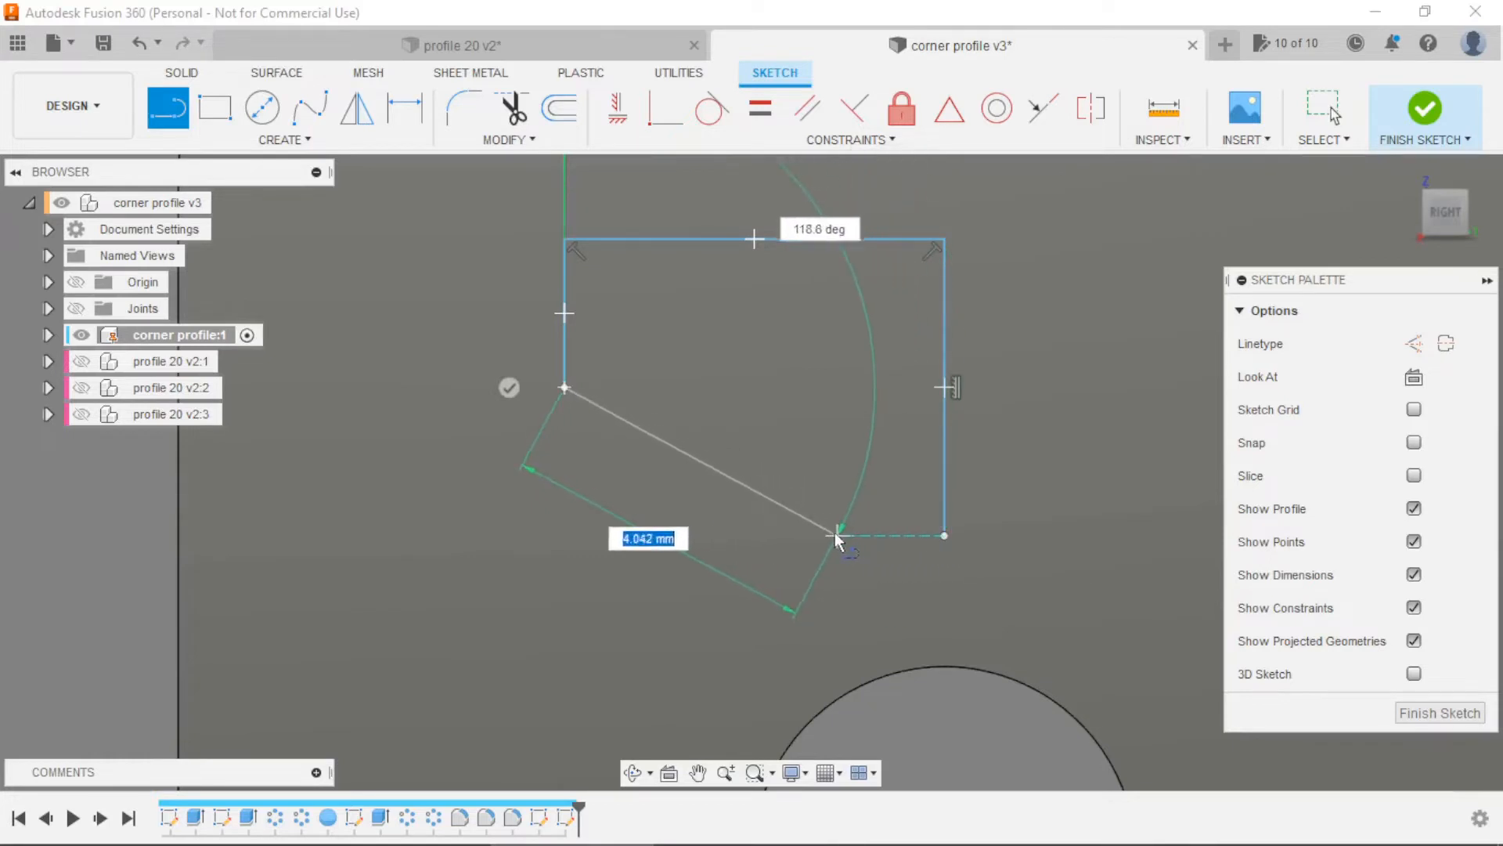
left_click(836, 533)
left_click(944, 535)
scroll(870, 514, "down", 1)
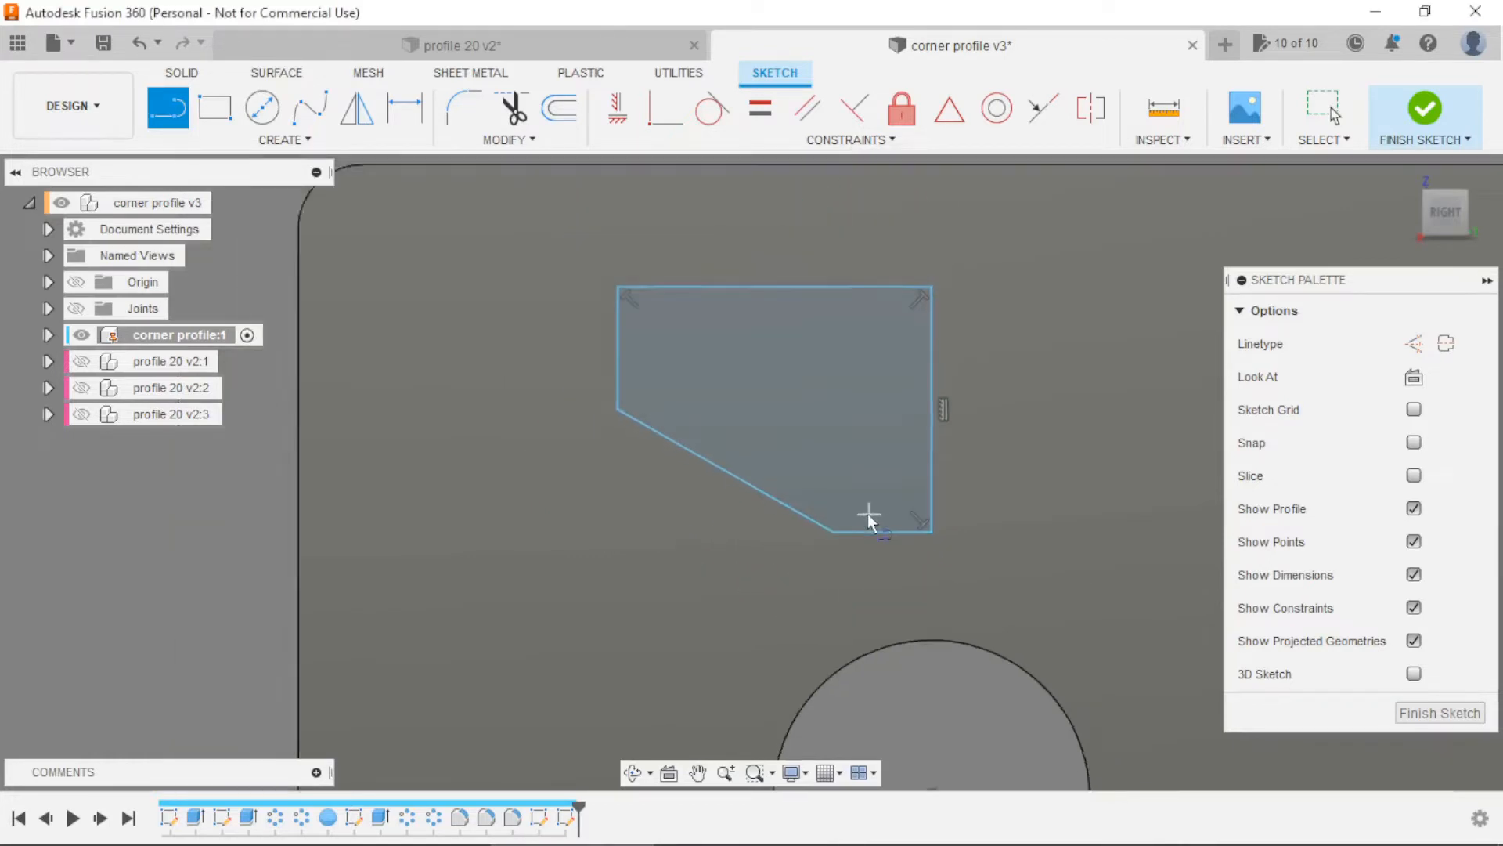
scroll(785, 484, "down", 5)
scroll(794, 455, "up", 1)
scroll(595, 195, "down", 2)
scroll(695, 313, "up", 2)
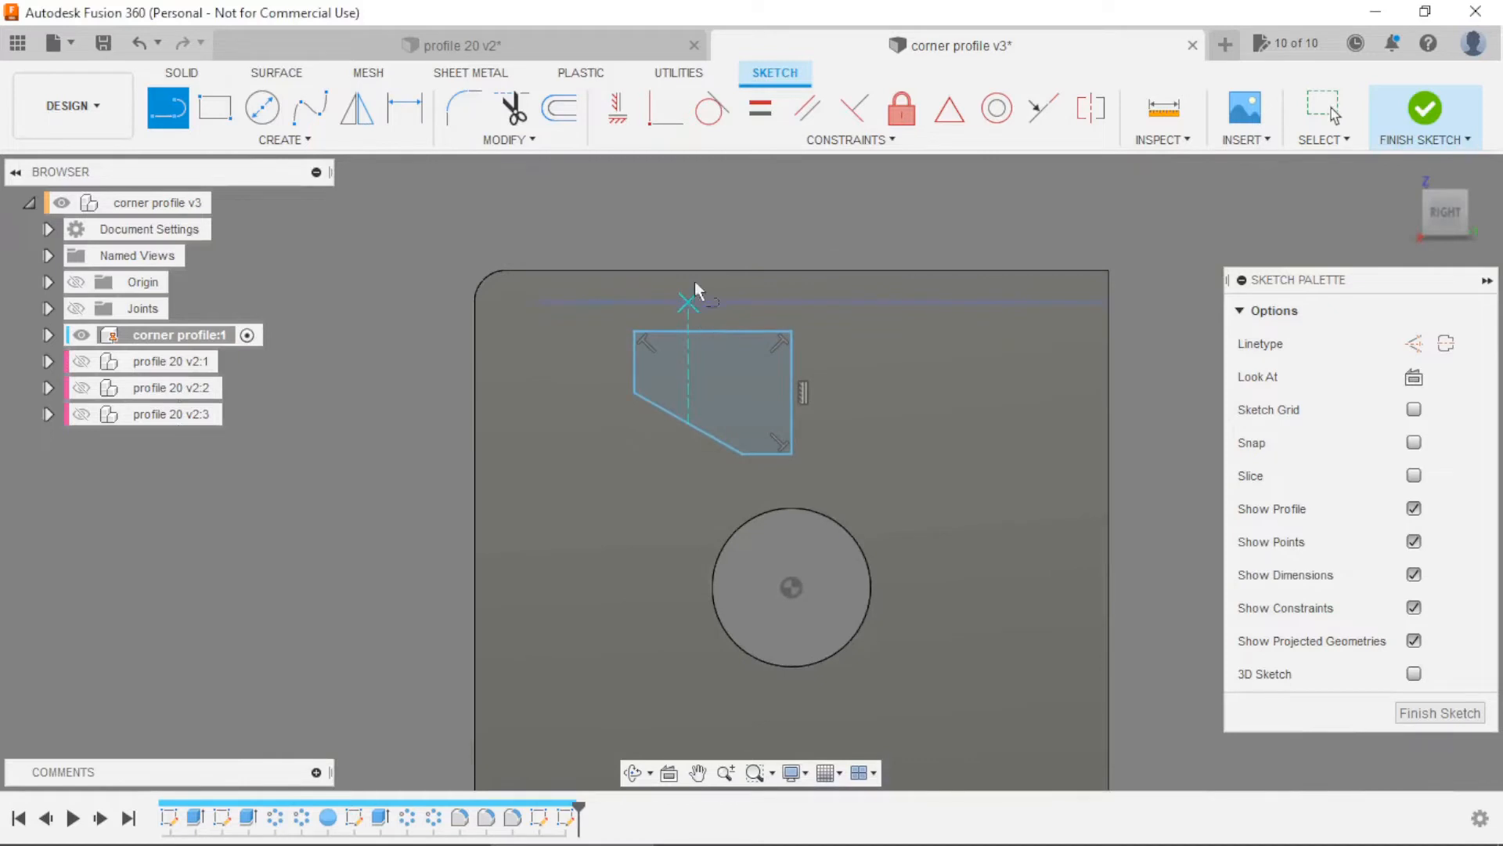
Dimension the profile's bottom edge 4 mm above the centre of the small hole
left_click(423, 119)
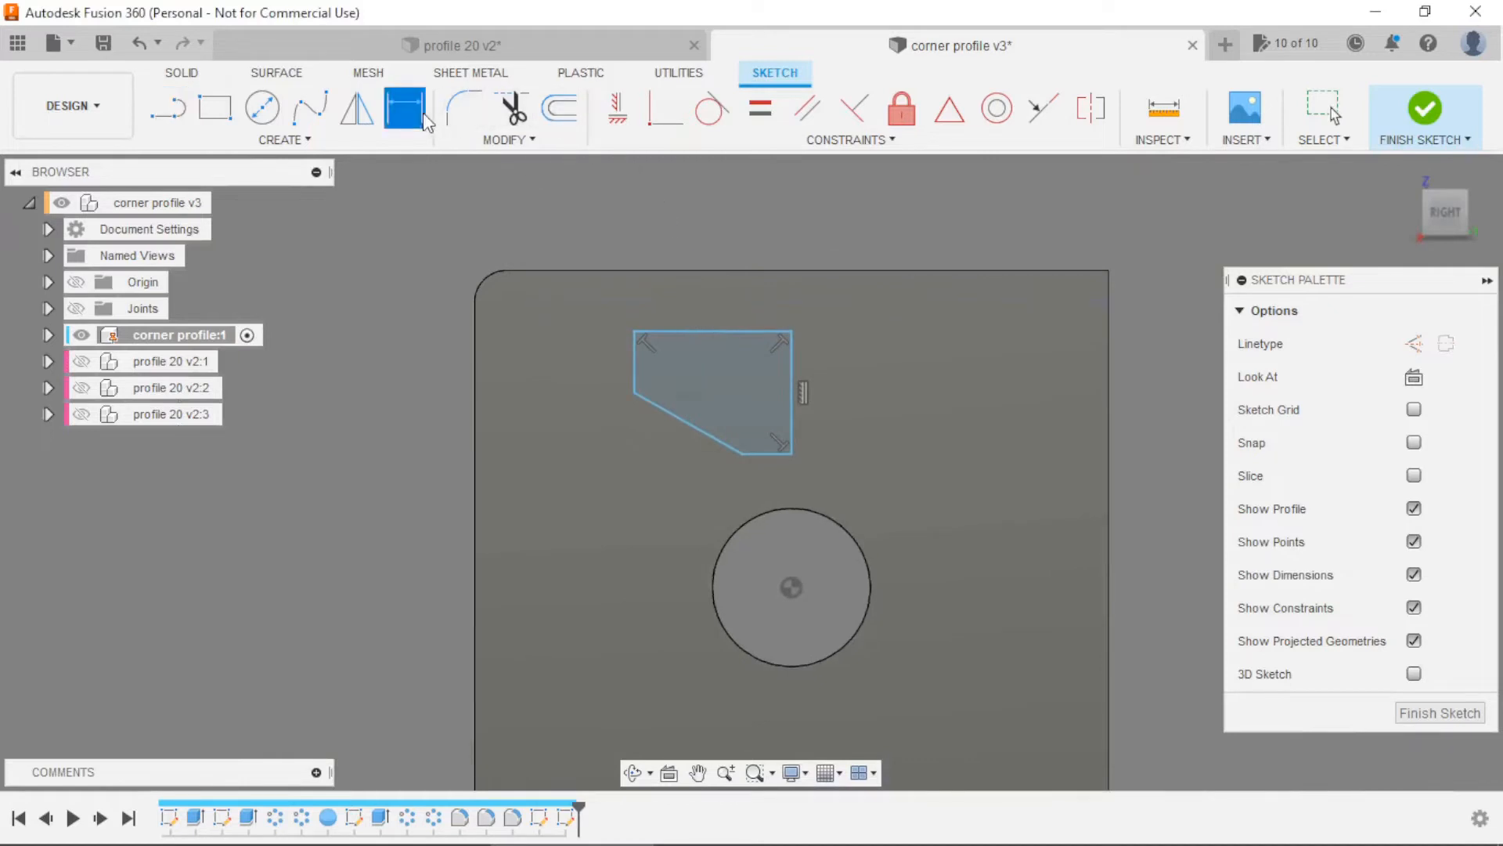
left_click(767, 455)
left_click(791, 588)
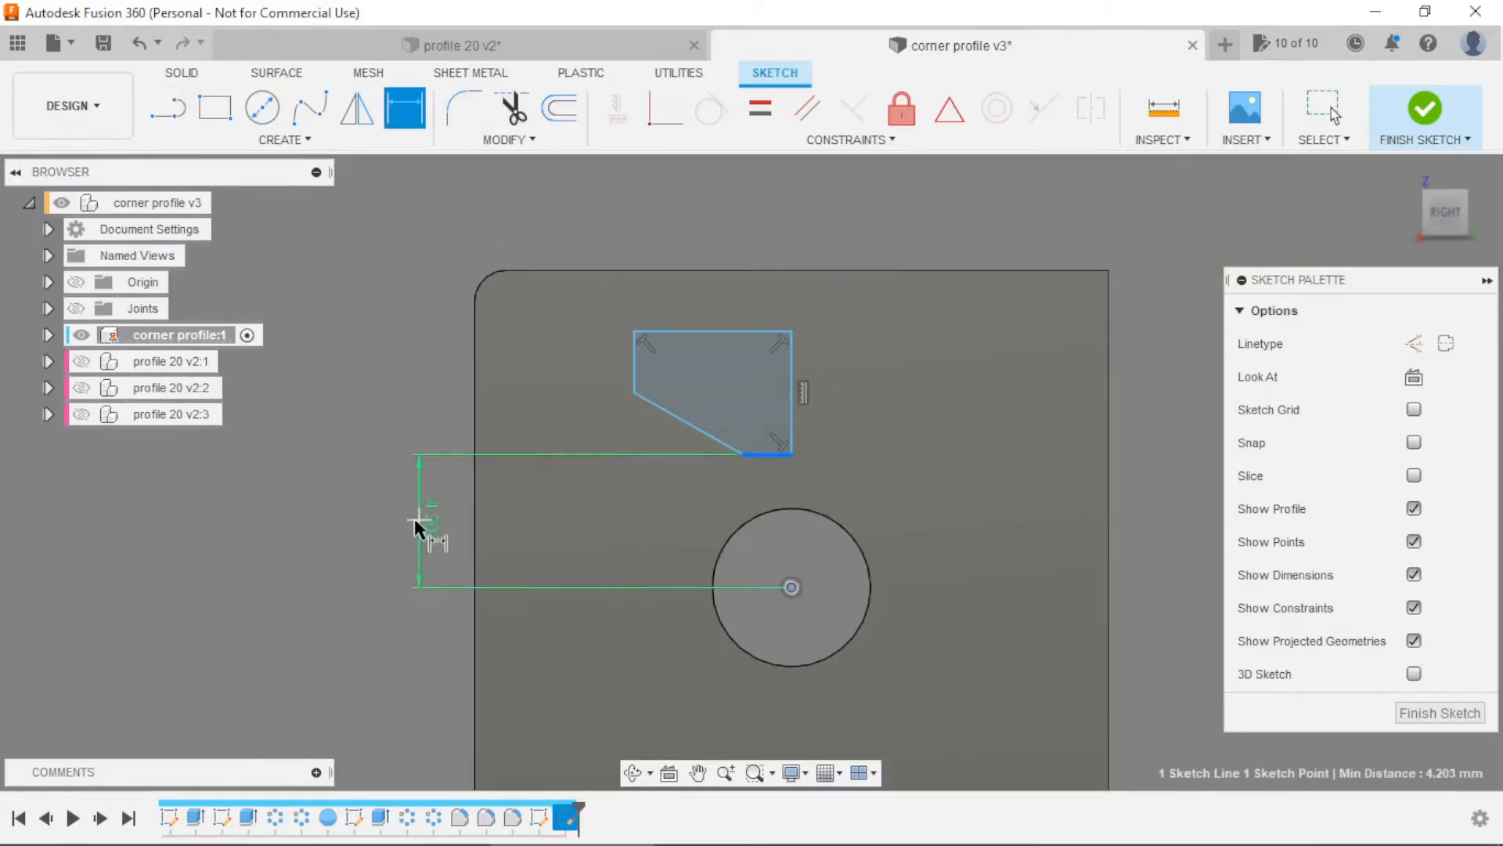
left_click(398, 521)
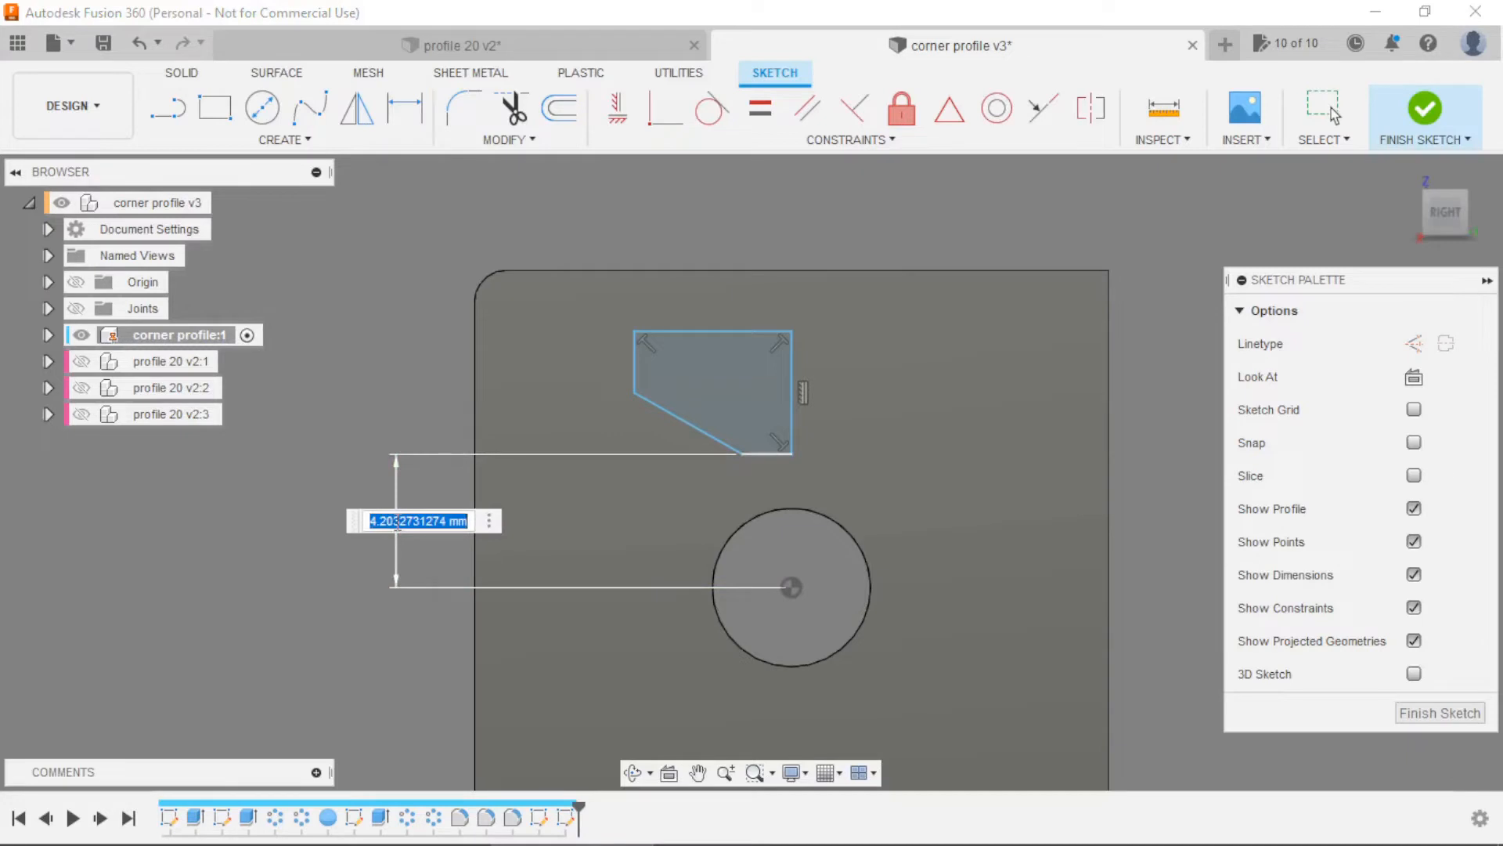
type("4")
key("Return")
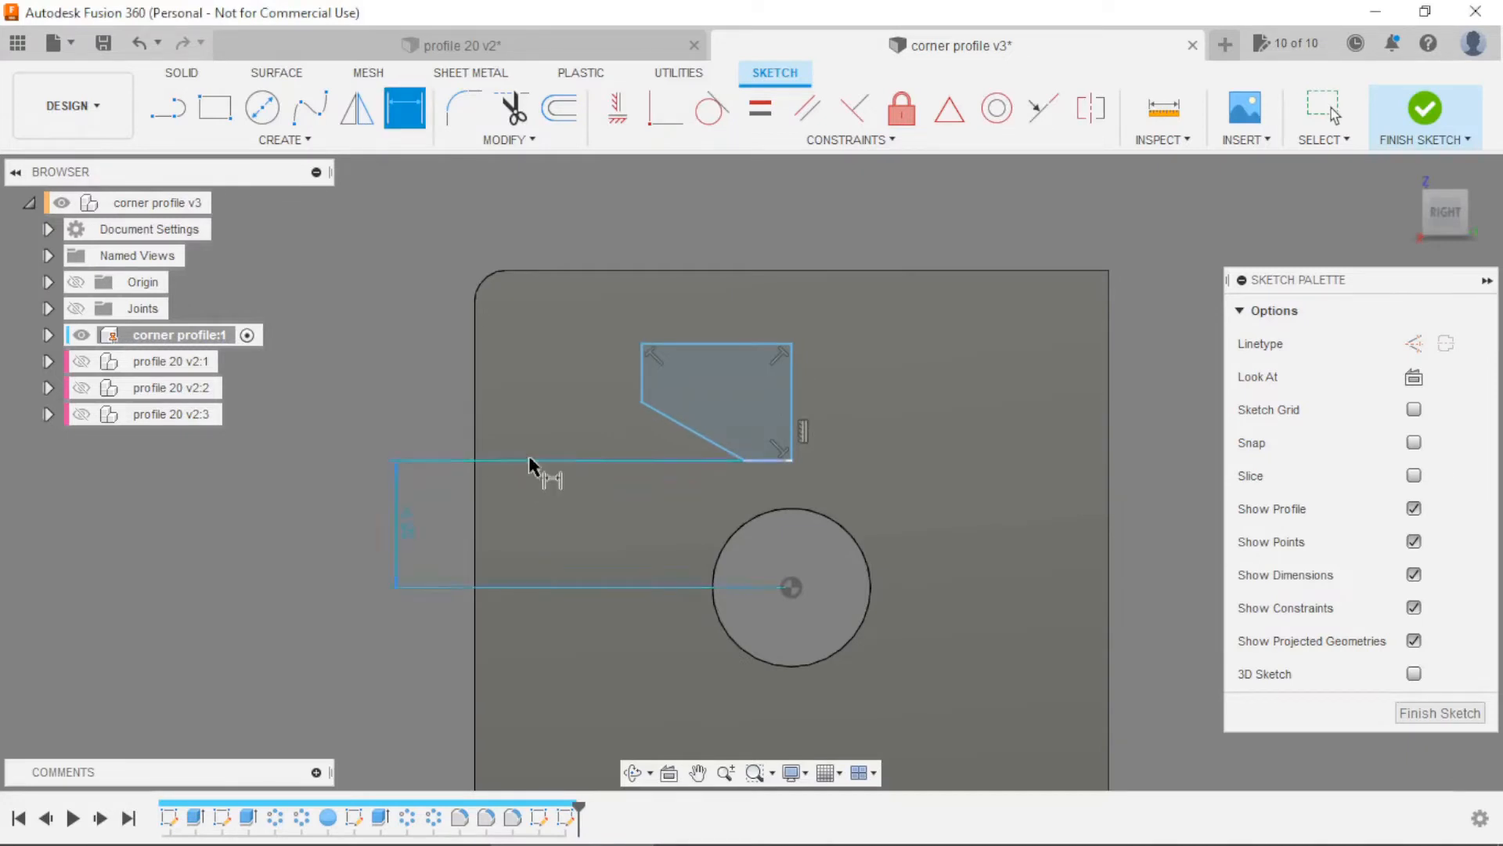
Dimension the profile's short vertical edge 11/2 mm horizontally from the hole's centre
scroll(737, 438, "up", 3)
left_click(590, 345)
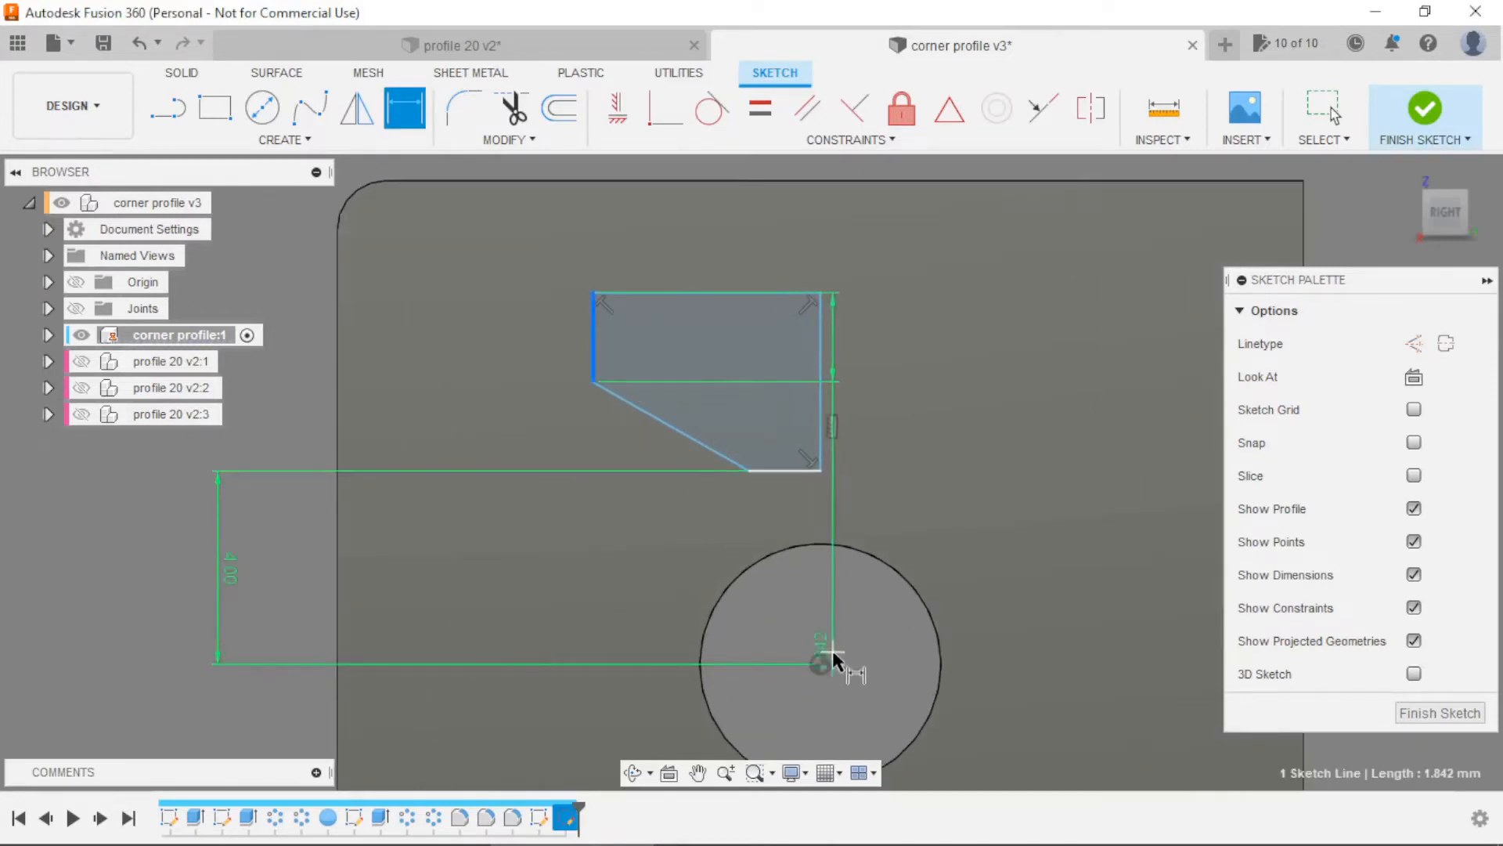
left_click(823, 657)
scroll(814, 626, "down", 2)
left_click(745, 264)
type("11/2")
key("Return")
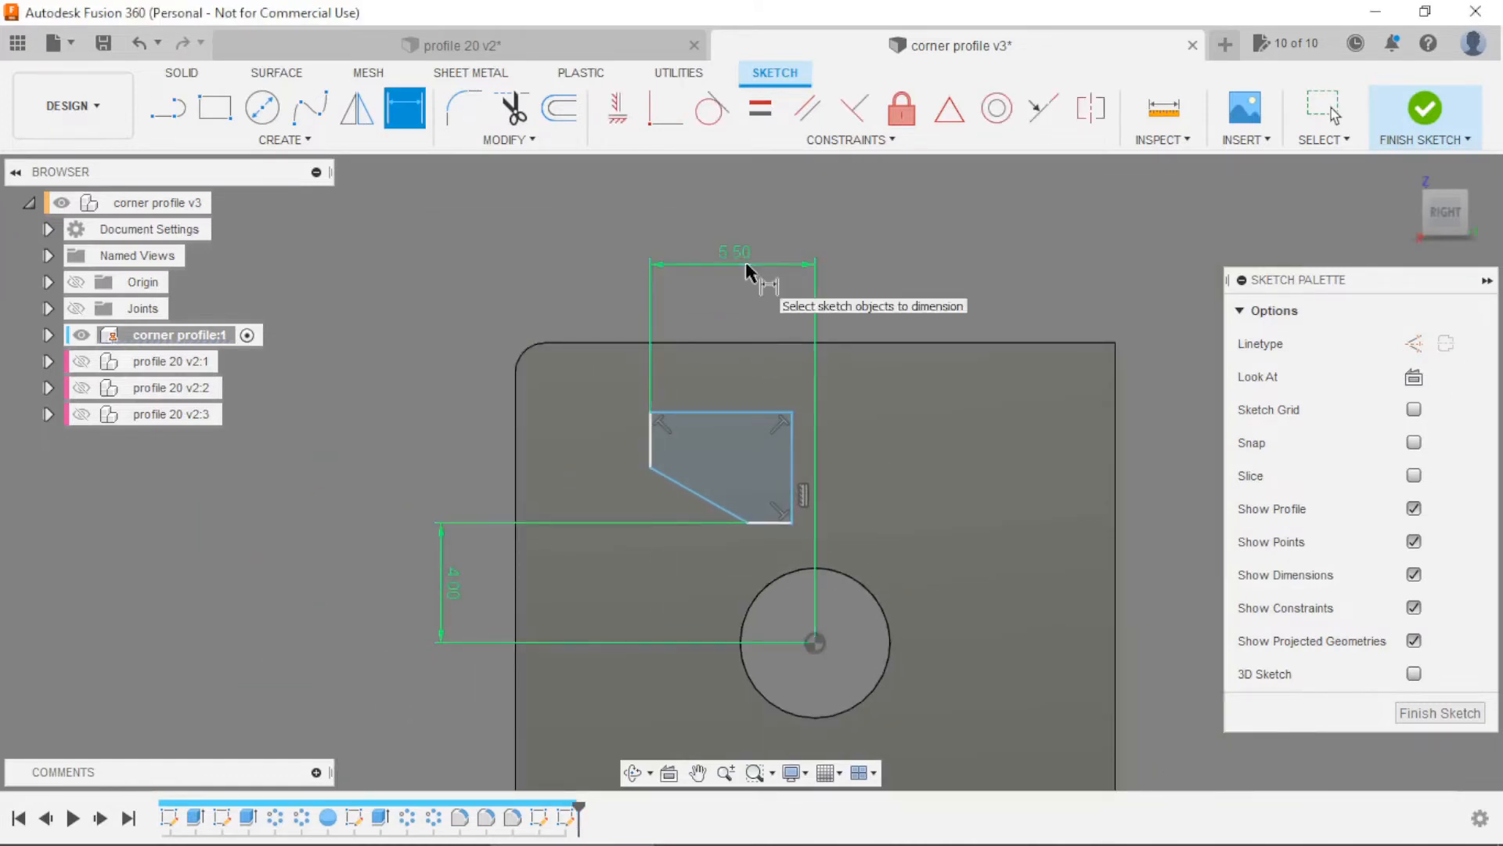
scroll(756, 276, "down", 2)
scroll(755, 408, "up", 2)
scroll(758, 409, "up", 2)
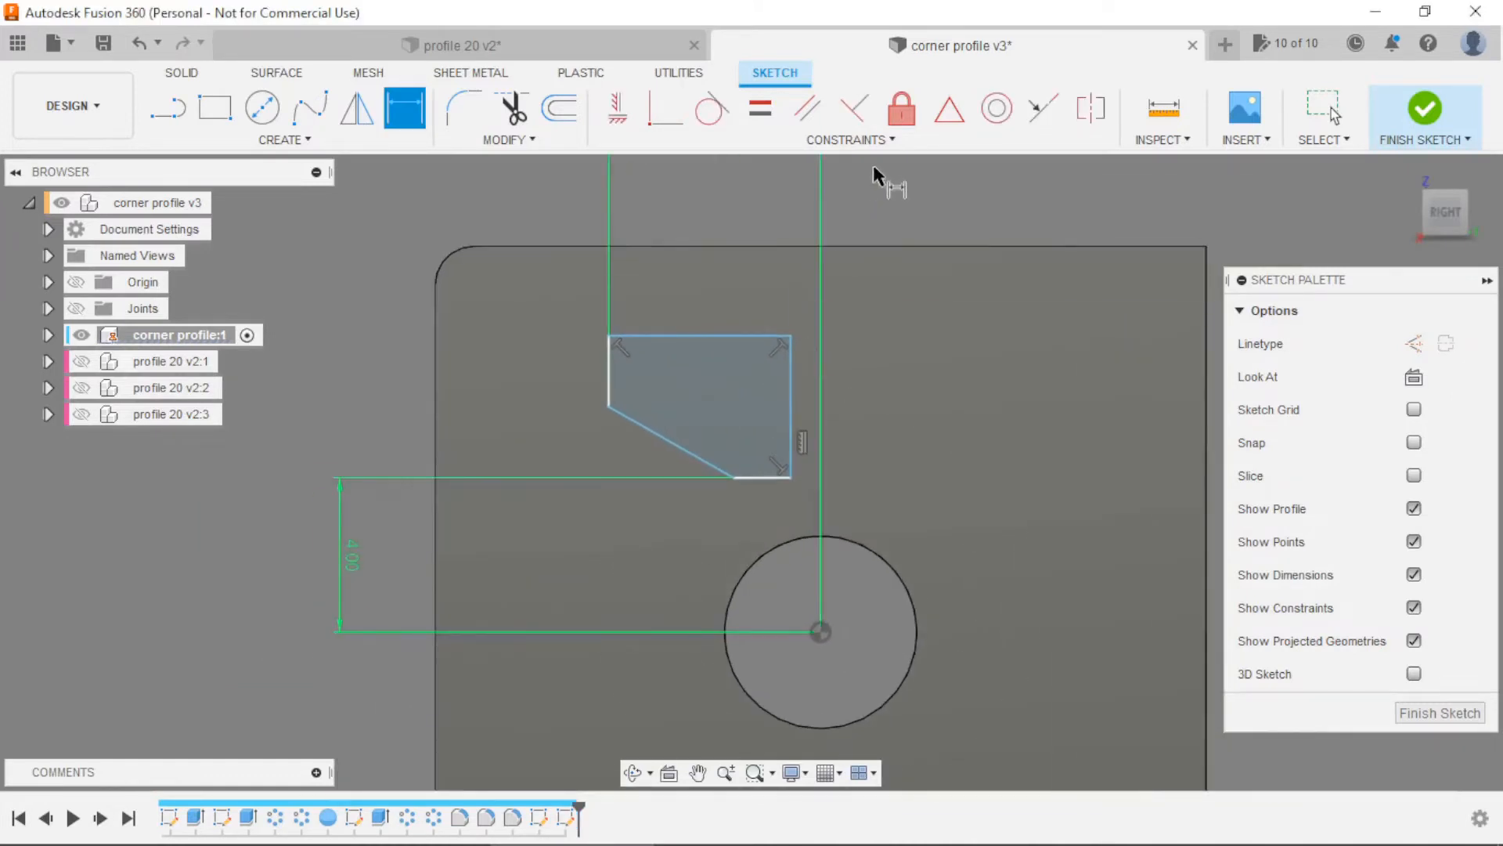
Constrain the profile's lower right corner vertically in line with the hole's centre
left_click(624, 114)
left_click(792, 478)
left_click(819, 633)
scroll(755, 430, "down", 2)
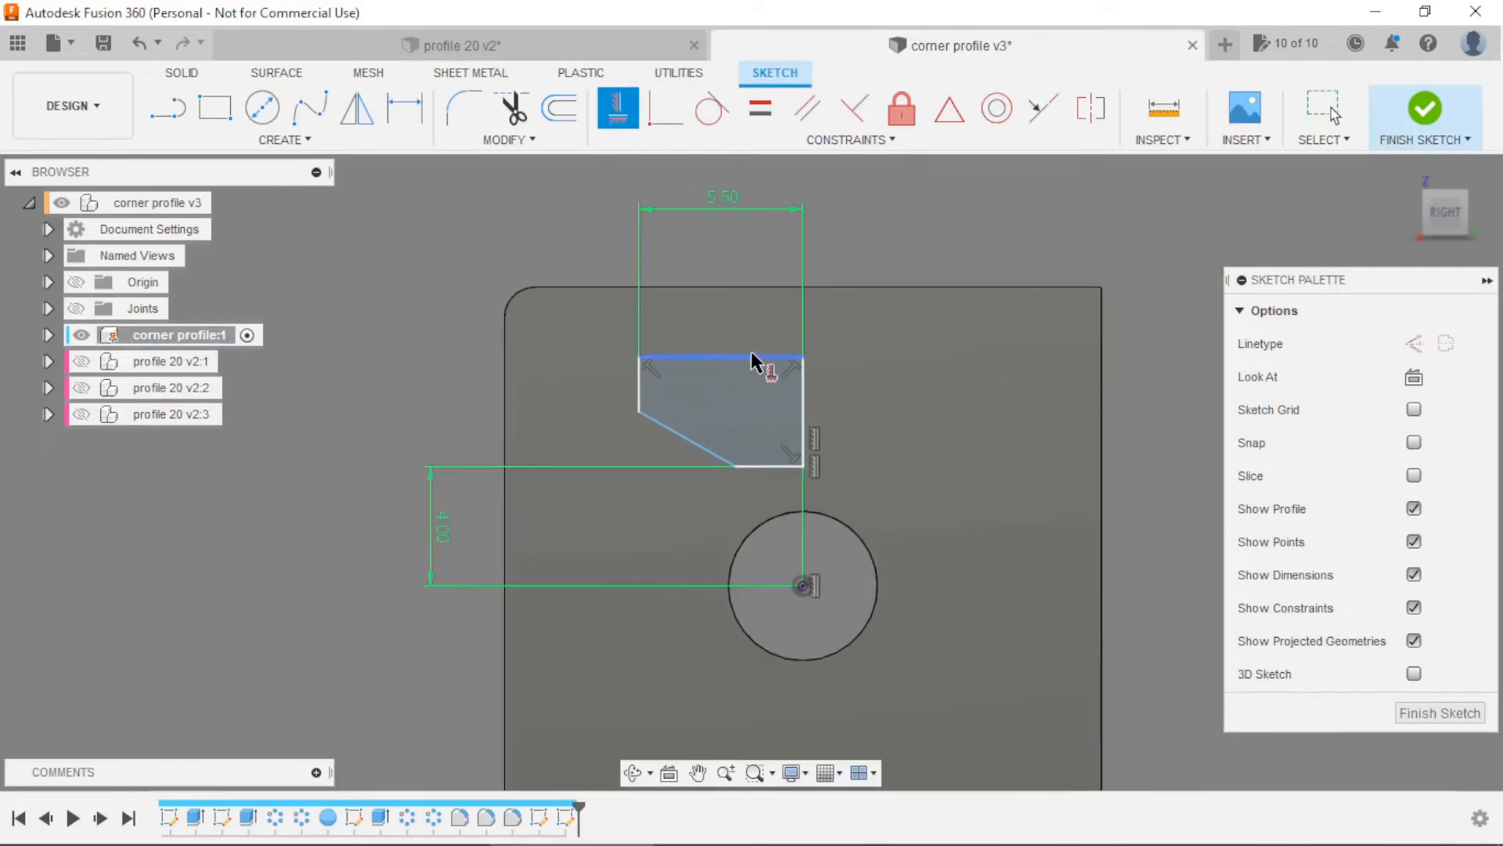
Dimension the gap between the profile's top edge and the cube's upper edge as 1.8 mm
left_click(407, 112)
left_click(716, 357)
left_click(721, 287)
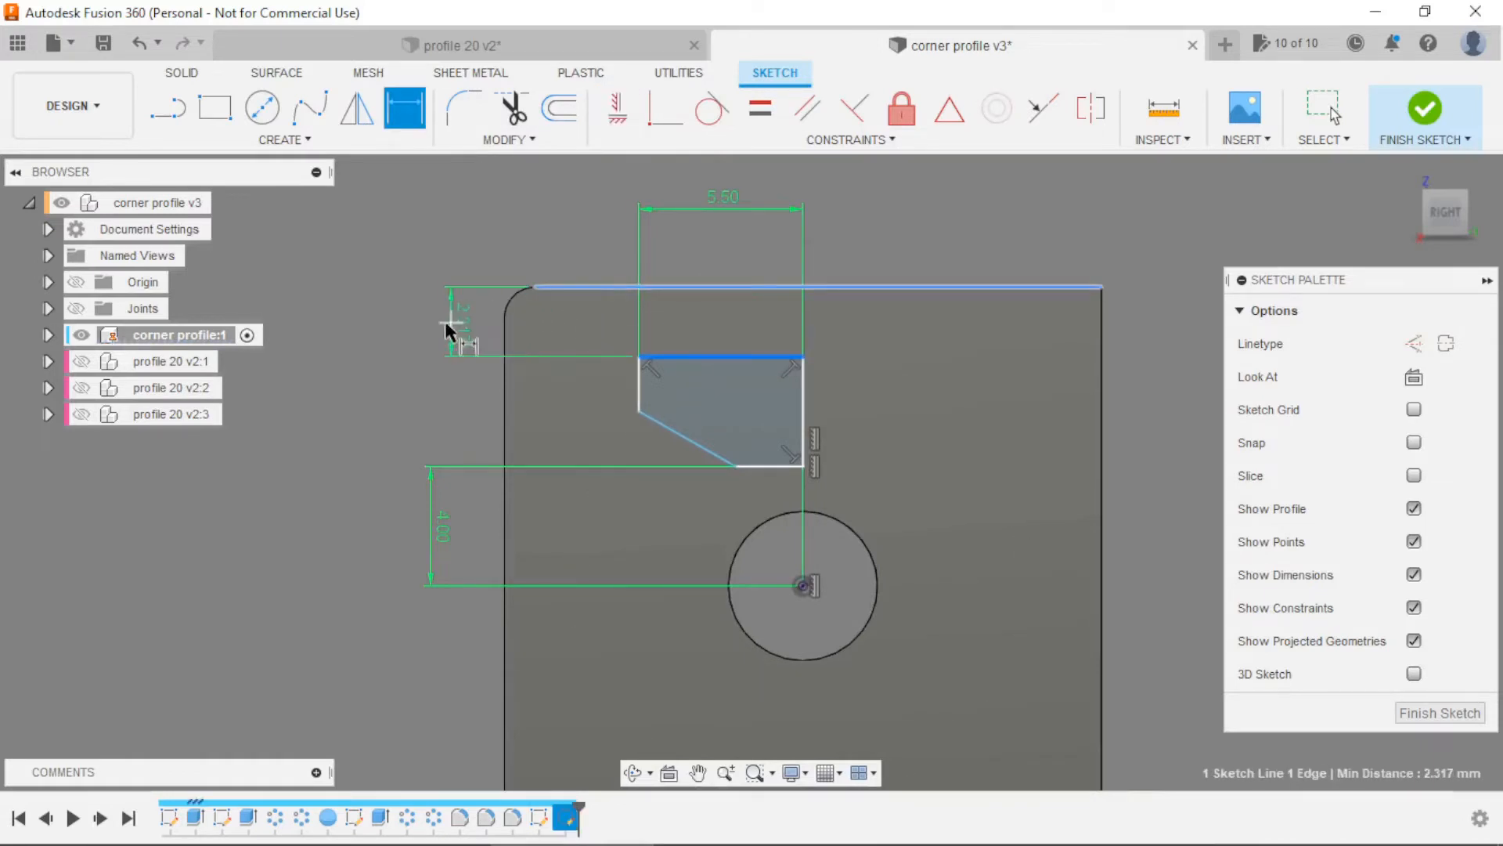
left_click(426, 327)
type("1.8")
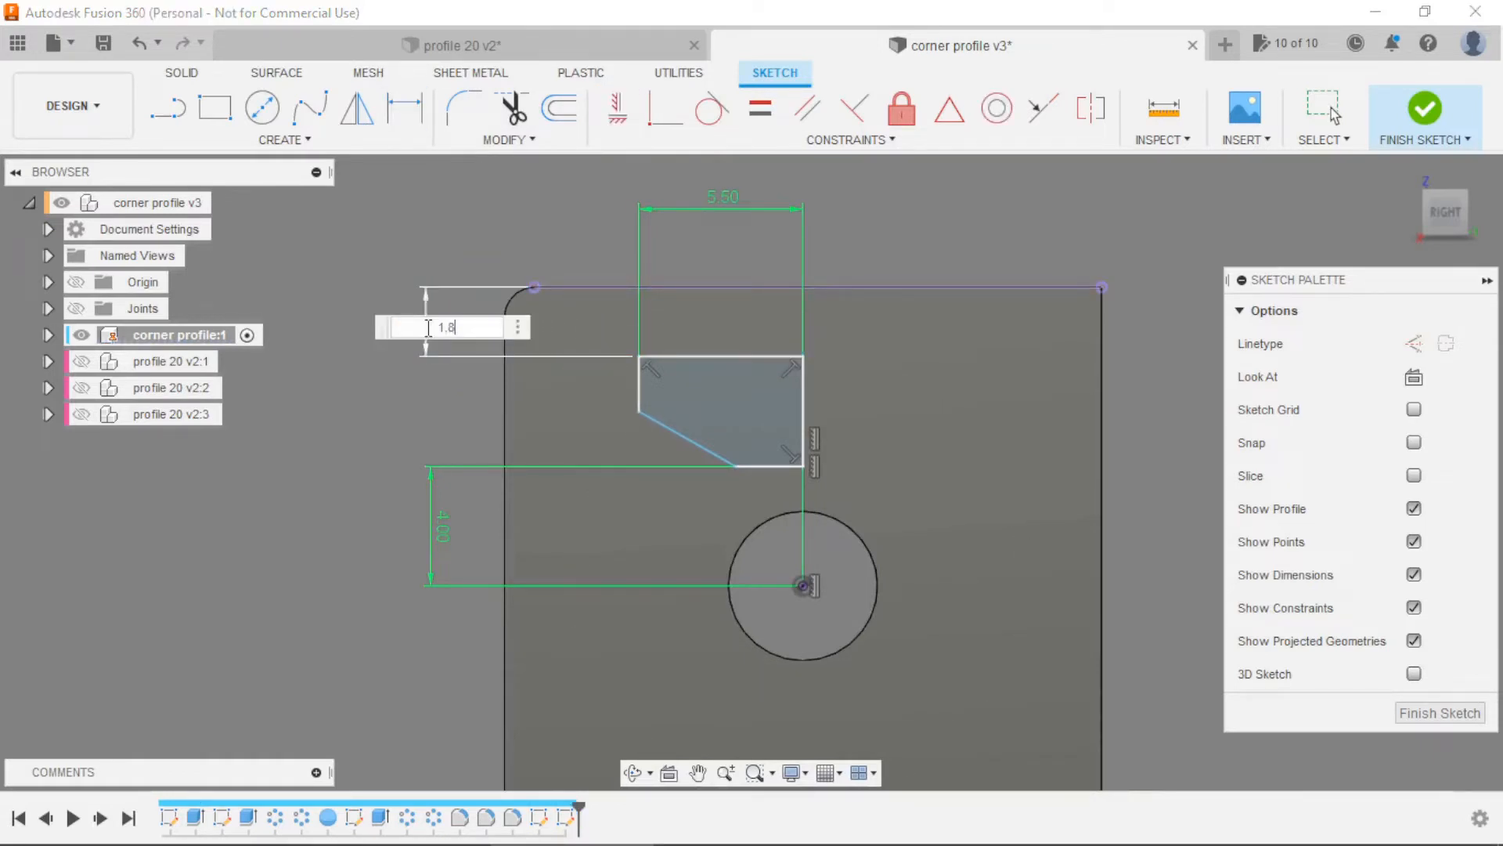
key("Return")
Dimension the lower end of the profile's slanted edge 6/2 mm horizontally from the hole's centre
scroll(624, 430, "down", 2)
scroll(680, 470, "up", 3)
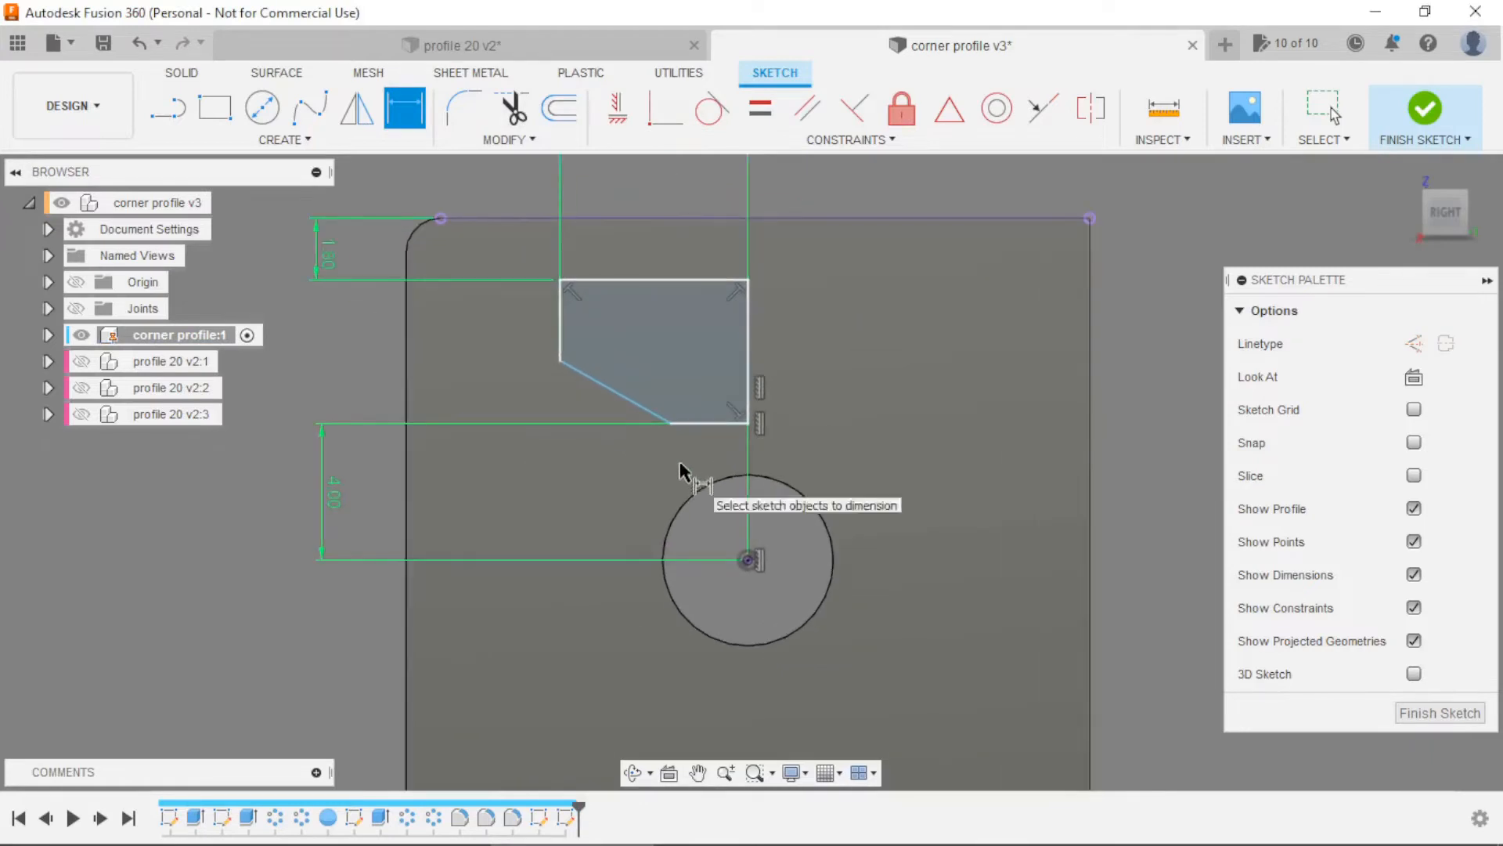
scroll(560, 393, "up", 4)
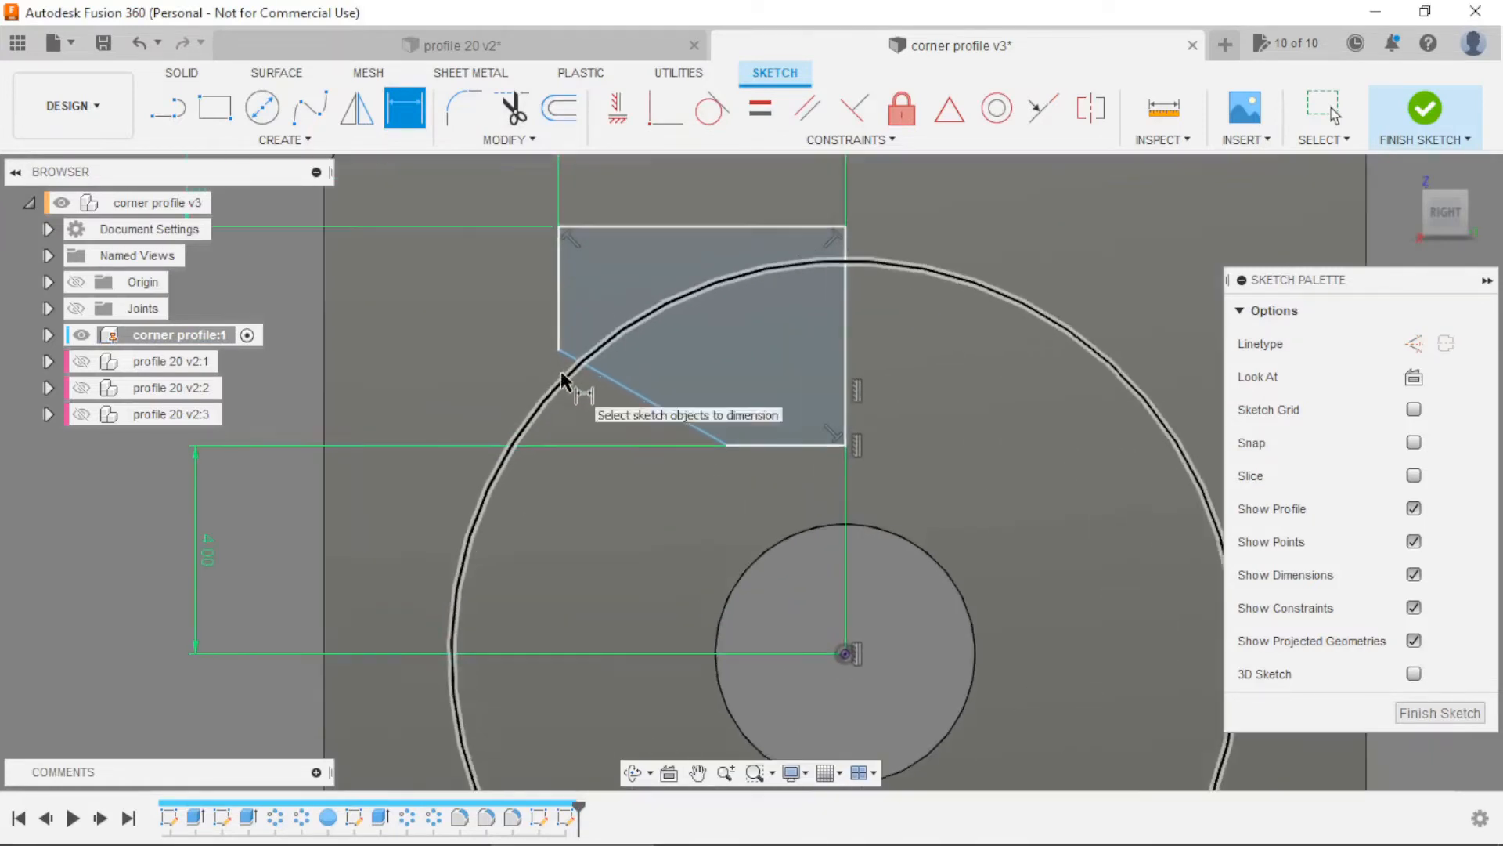
scroll(707, 465, "down", 2)
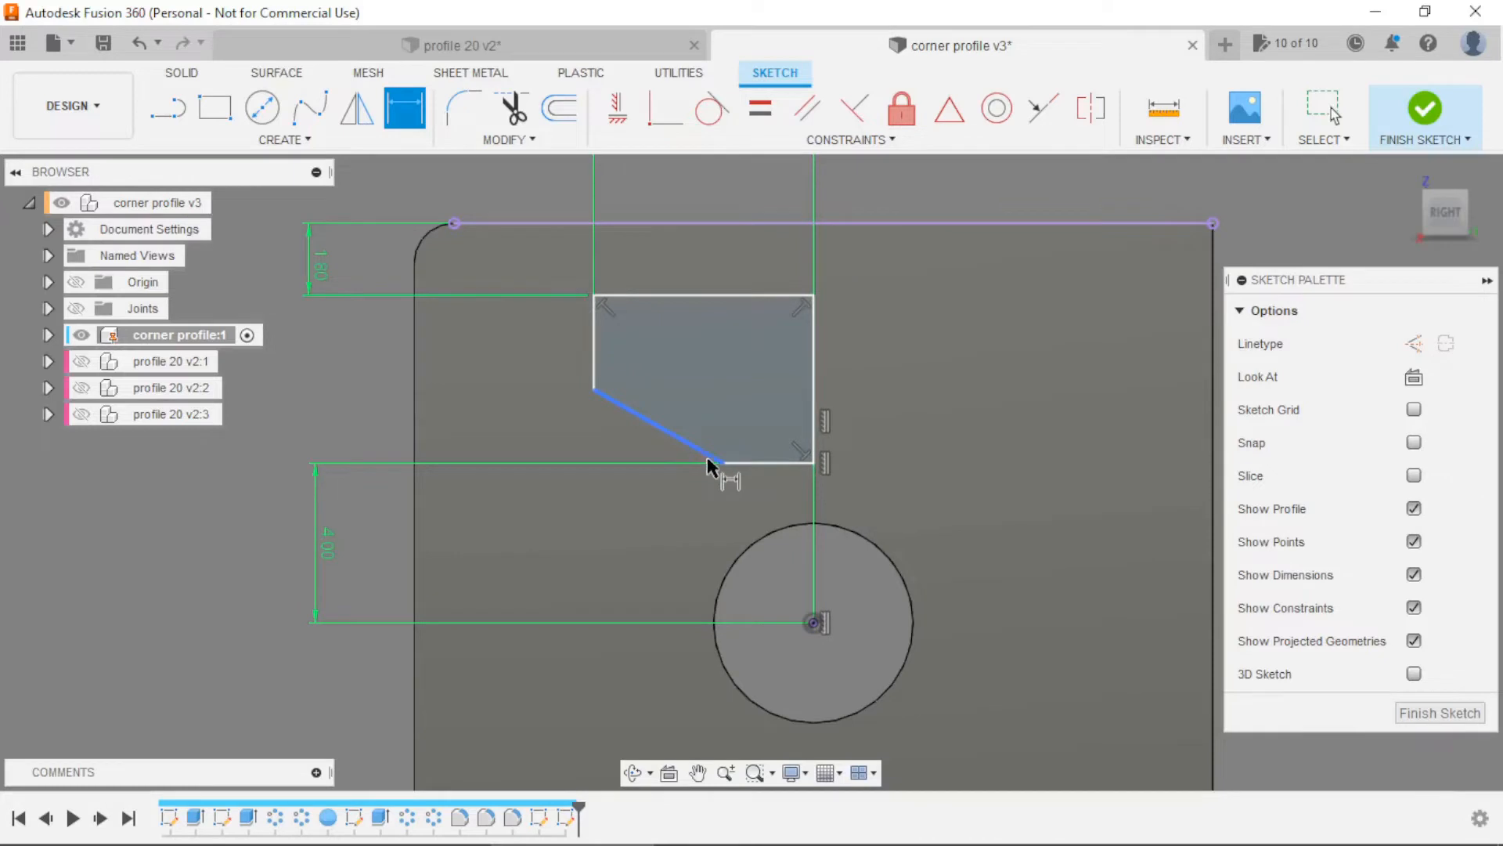
left_click(723, 462)
left_click(815, 624)
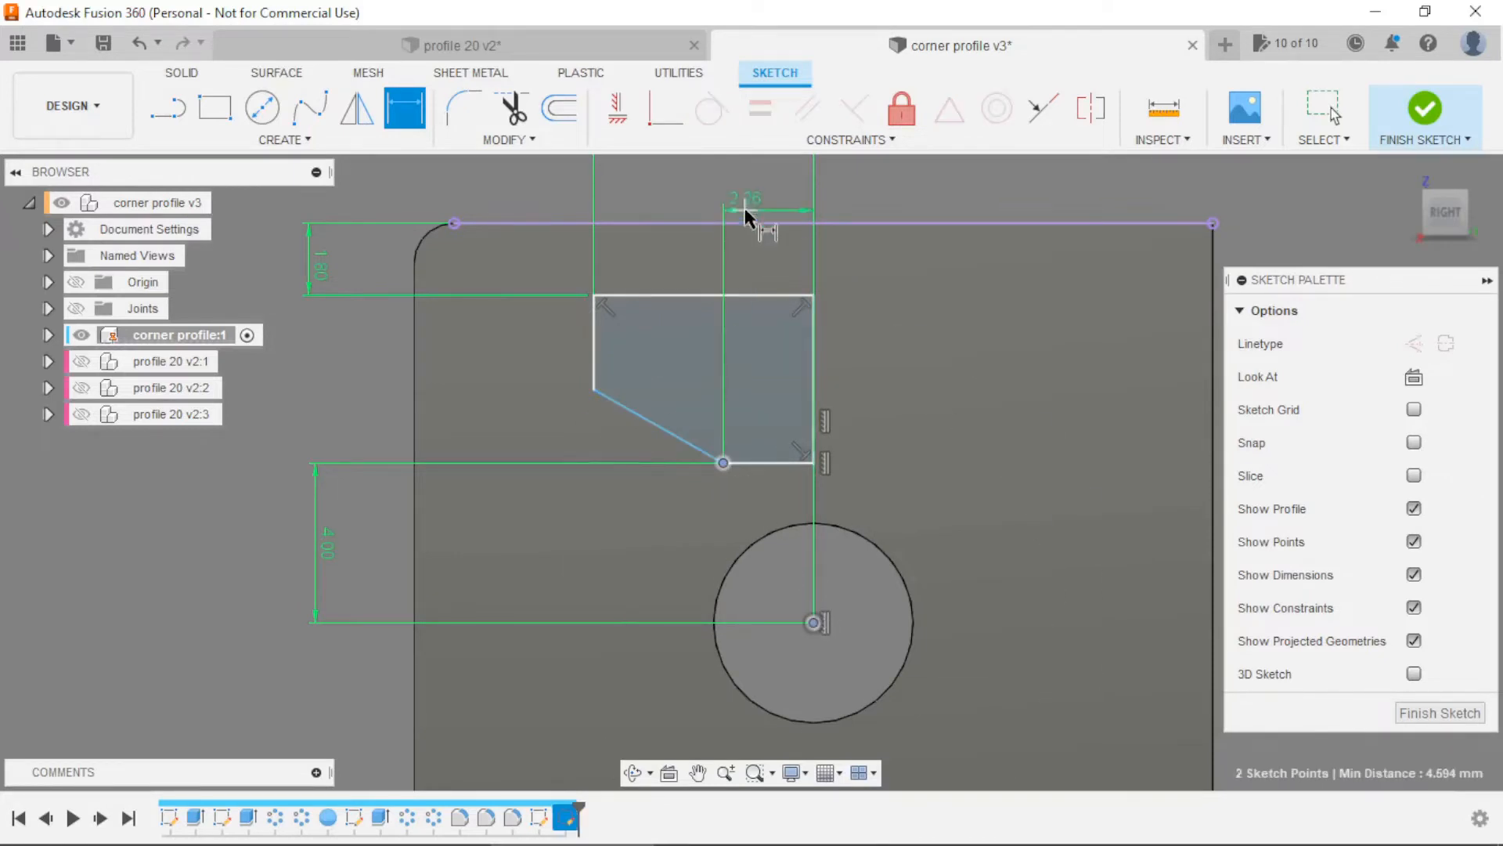
left_click(749, 199)
type("6/")
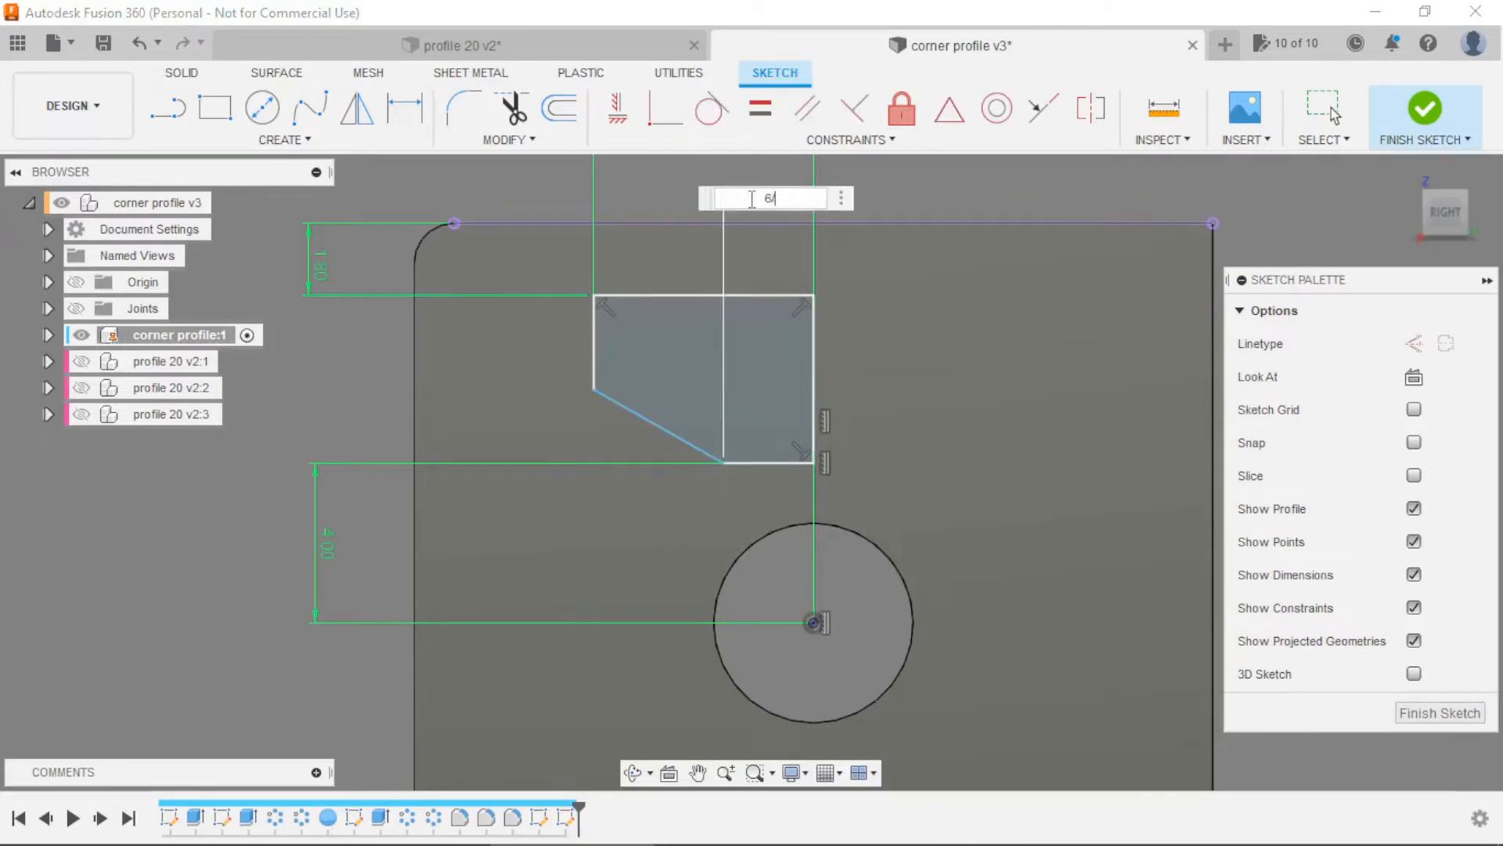
type("2")
key("Return")
scroll(704, 297, "down", 2)
scroll(716, 299, "up", 2)
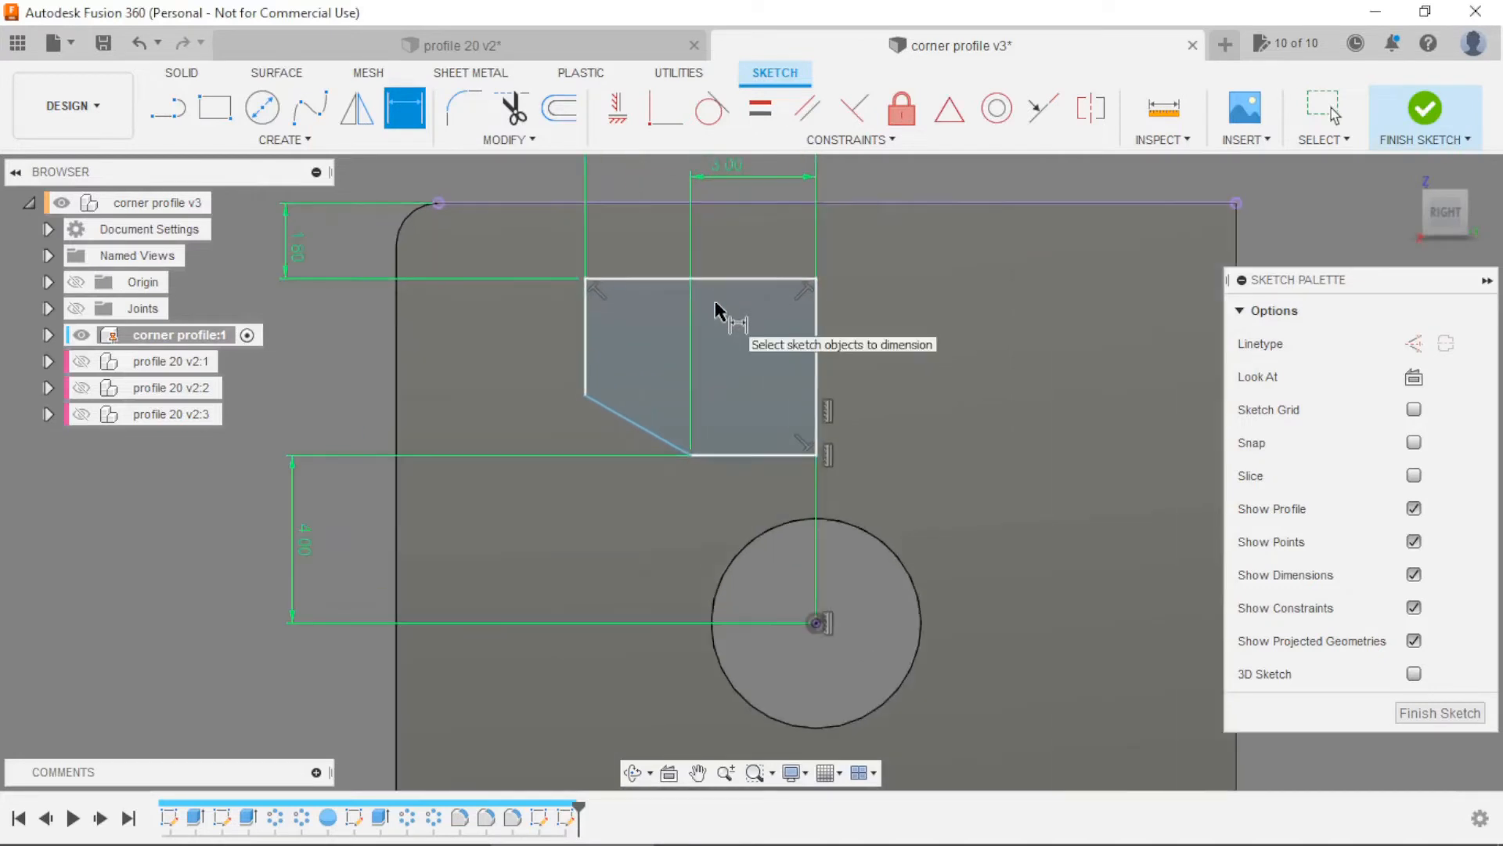
key("Escape")
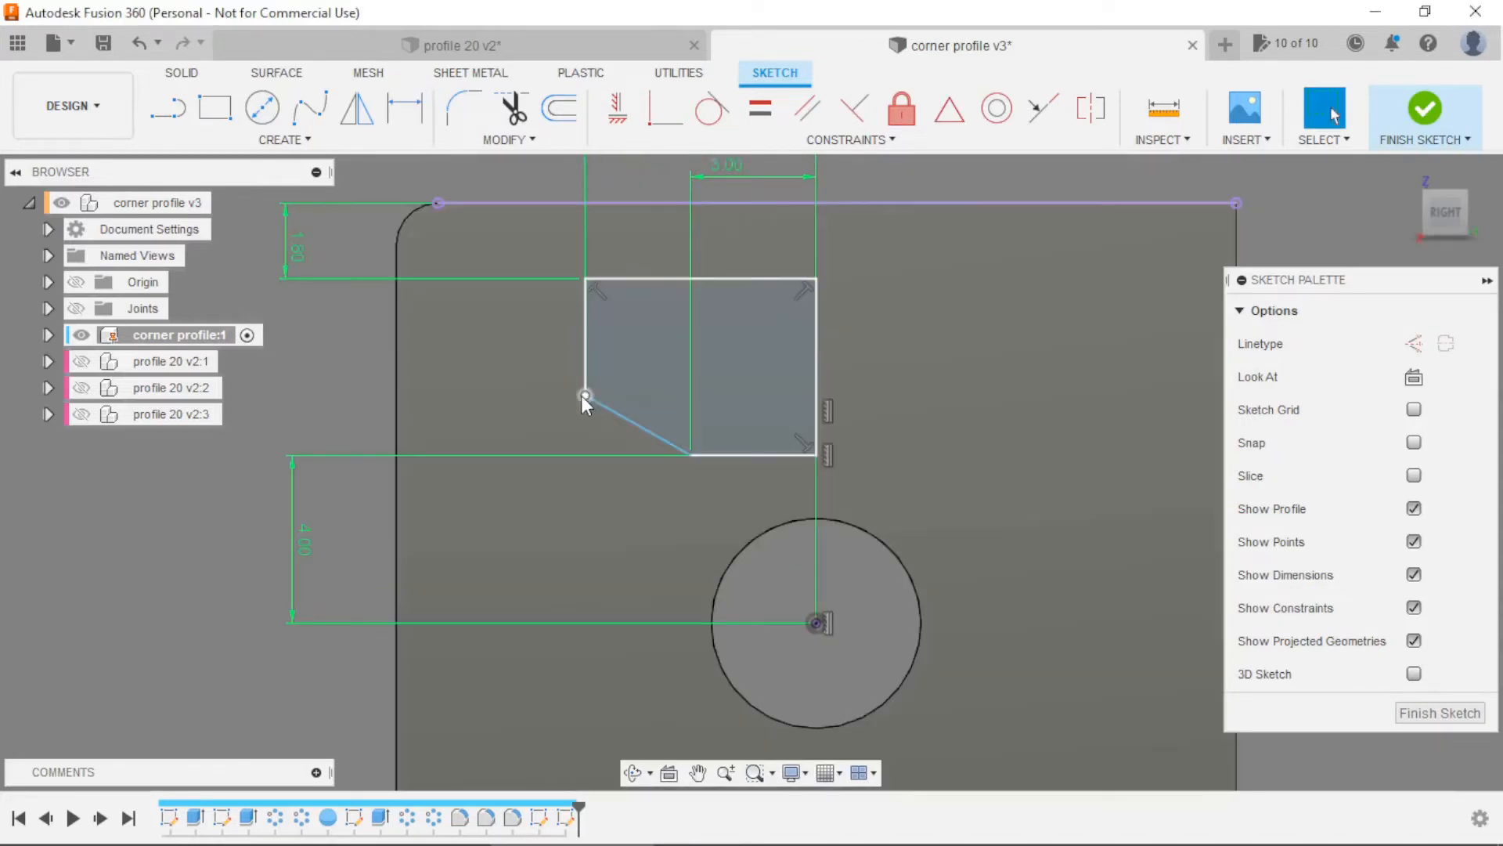
Try to shorten the profile's left vertical edge by moving its lower end upward
left_click_drag(585, 382, 589, 346)
scroll(594, 356, "down", 3)
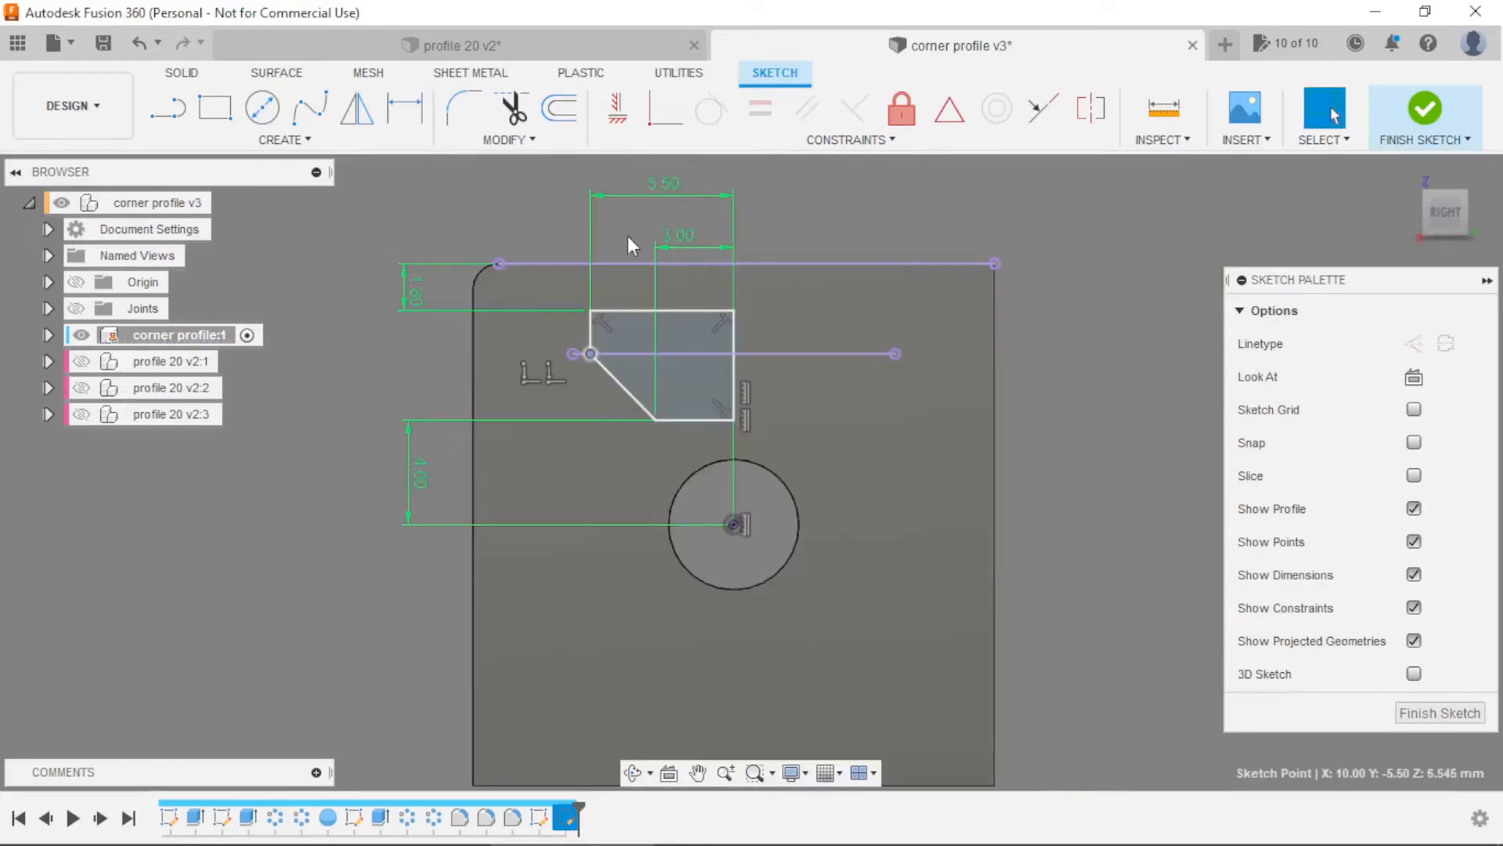
scroll(614, 233, "up", 3)
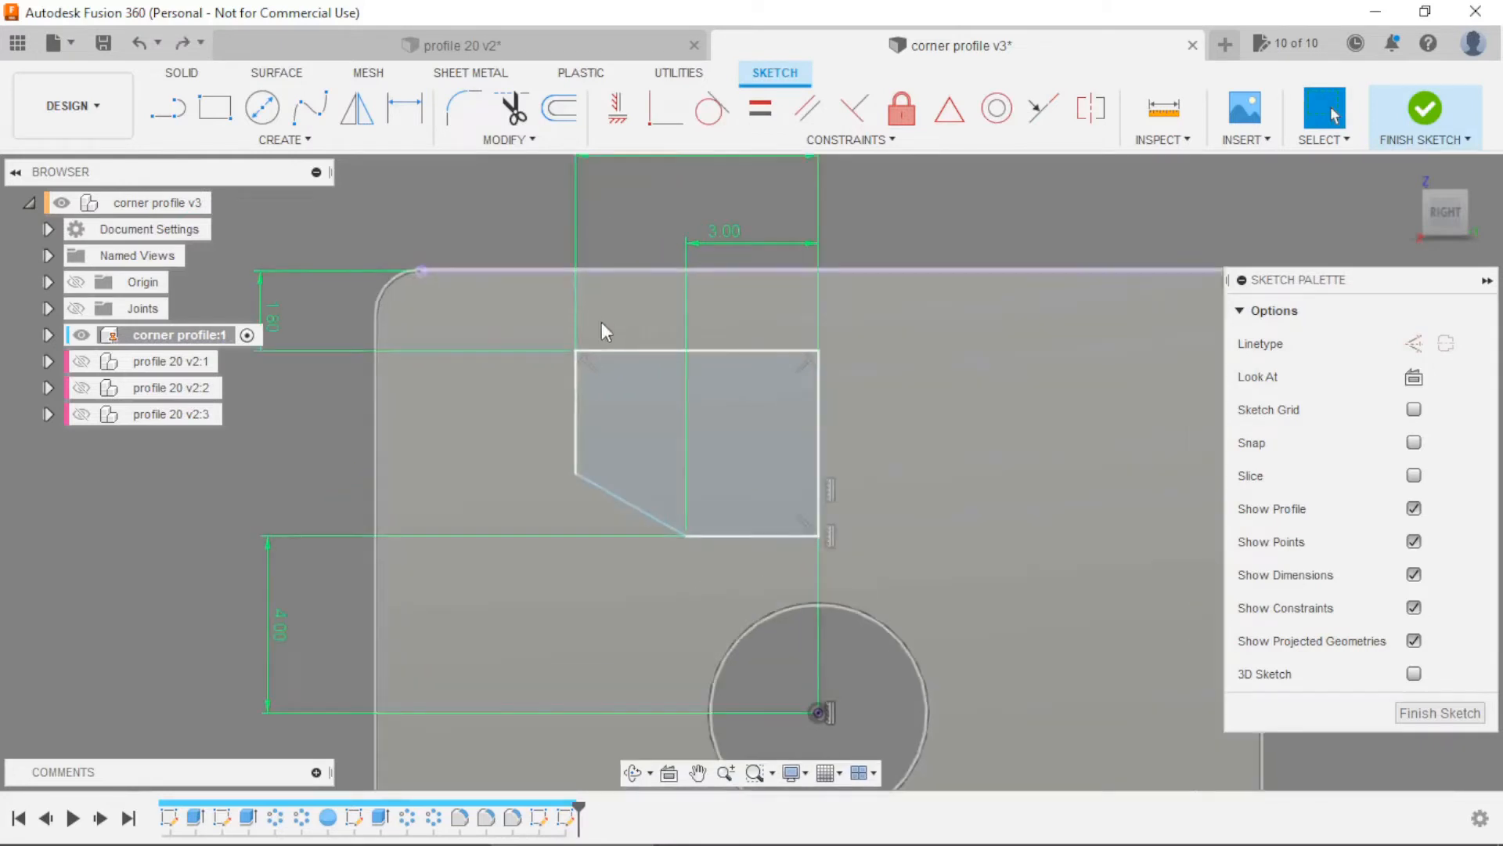
Dimension the length of the profile's left vertical edge as 1.7 mm
key("d")
left_click(577, 435)
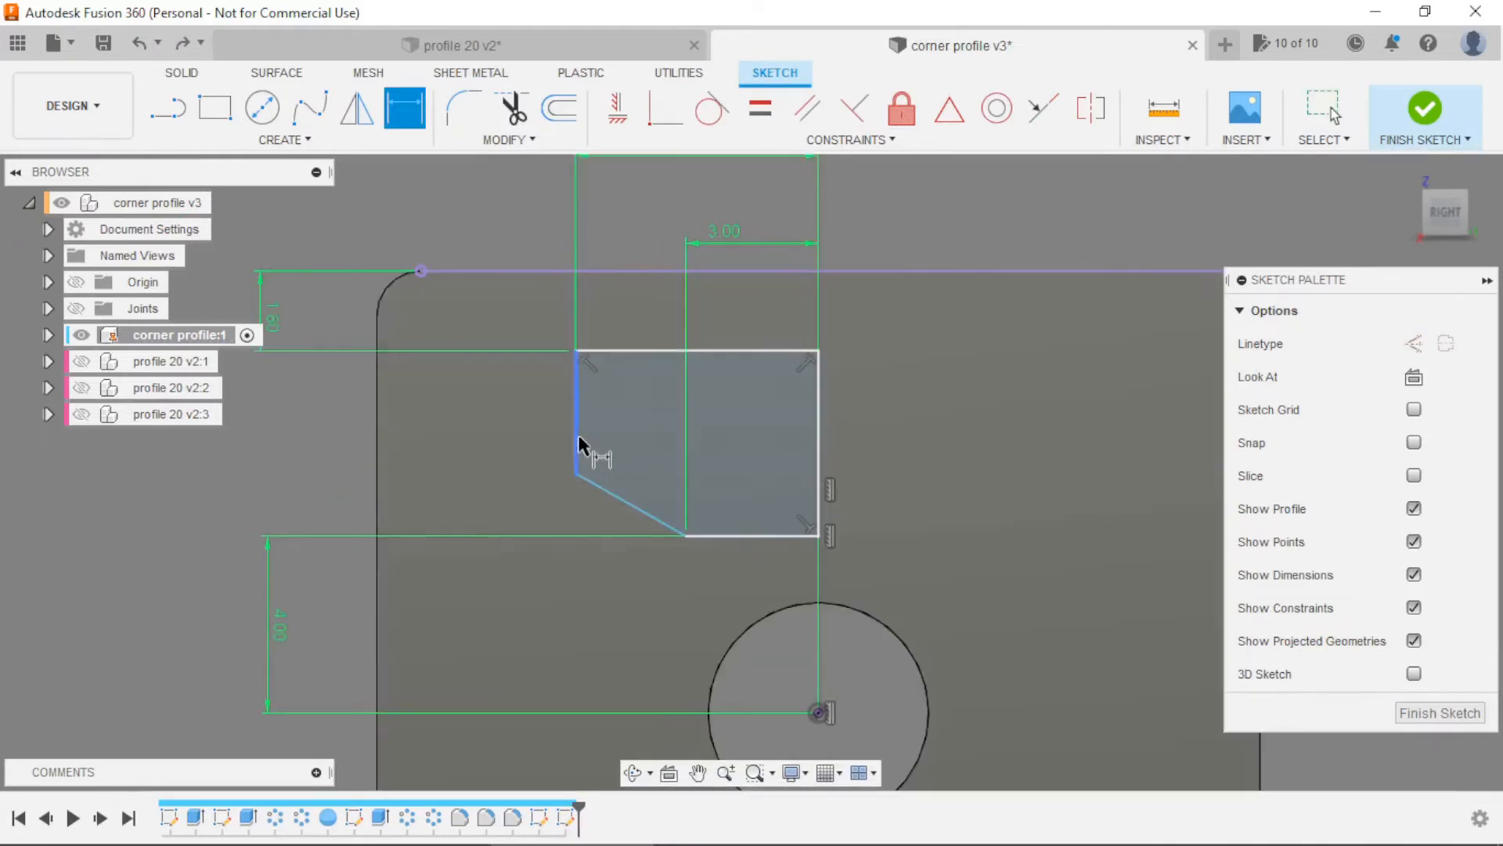
left_click(325, 427)
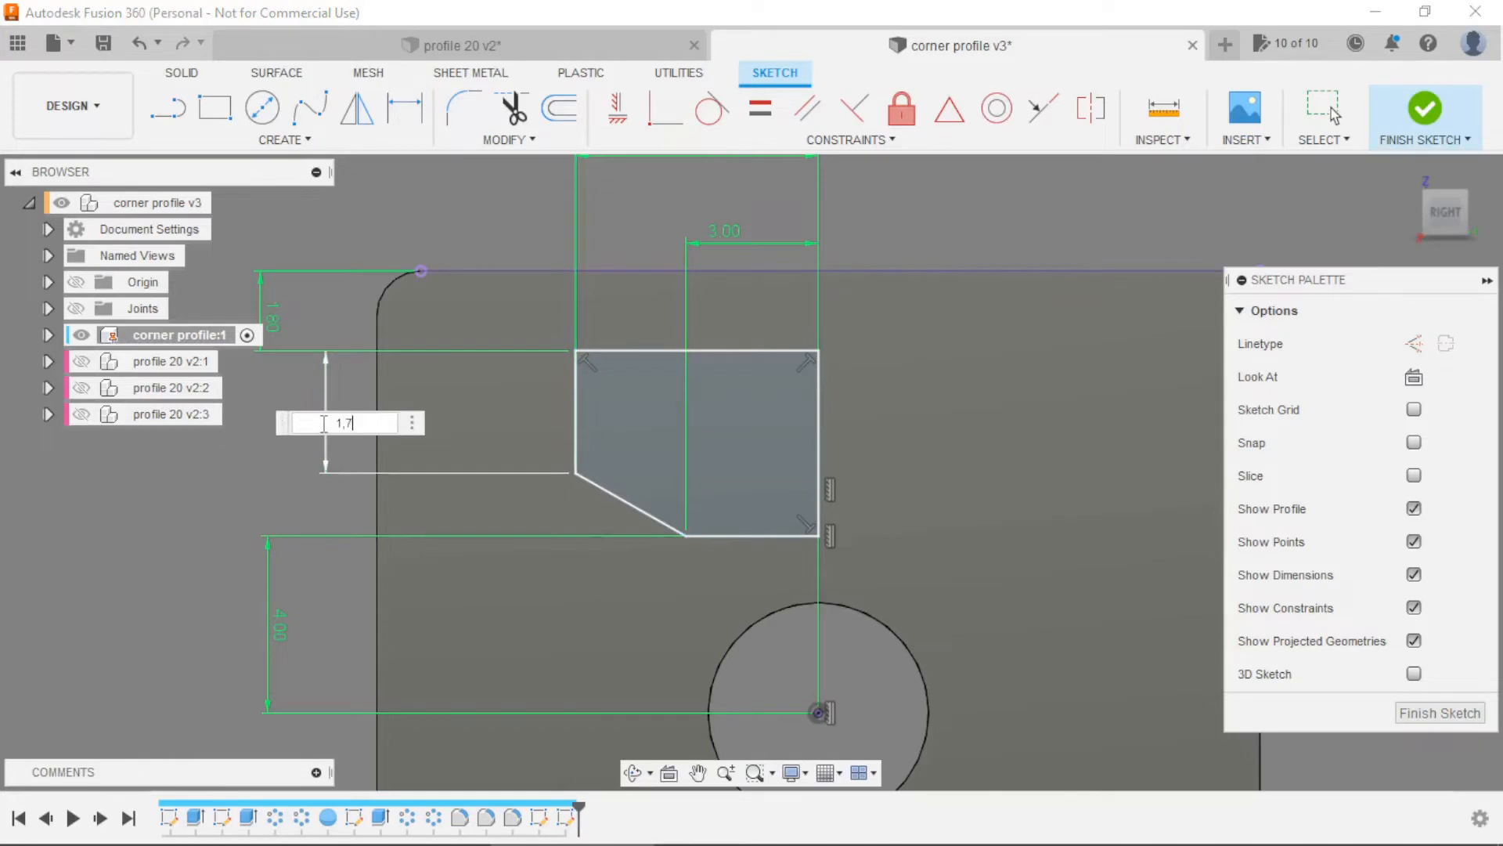
type("1,7")
key("Return")
scroll(900, 302, "down", 1)
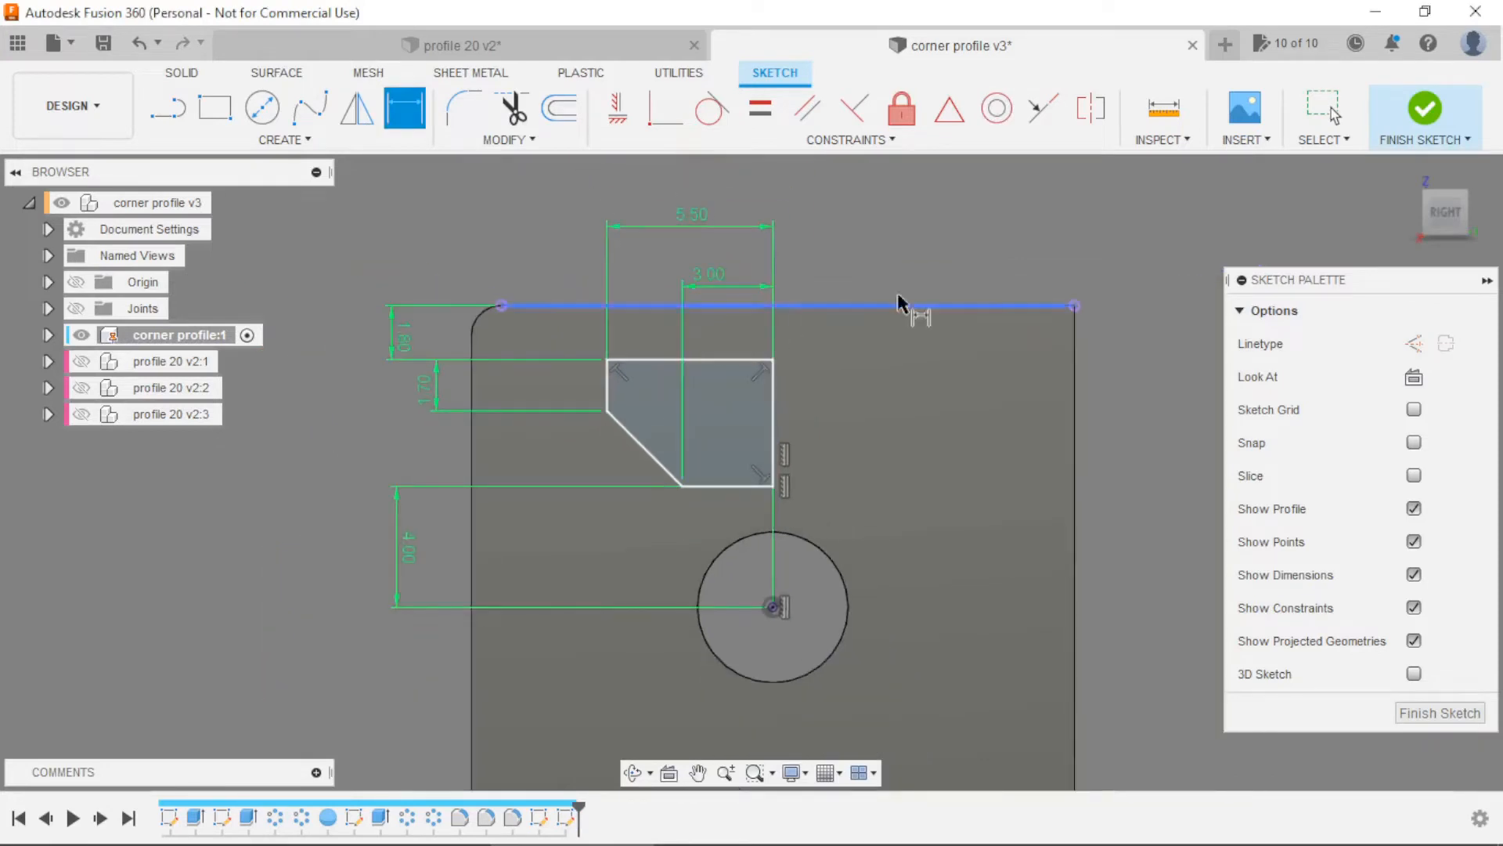
Finish the sketch and extrude the five-sided profile 5 mm outward from the cube's face
left_click(1425, 108)
scroll(679, 249, "down", 2)
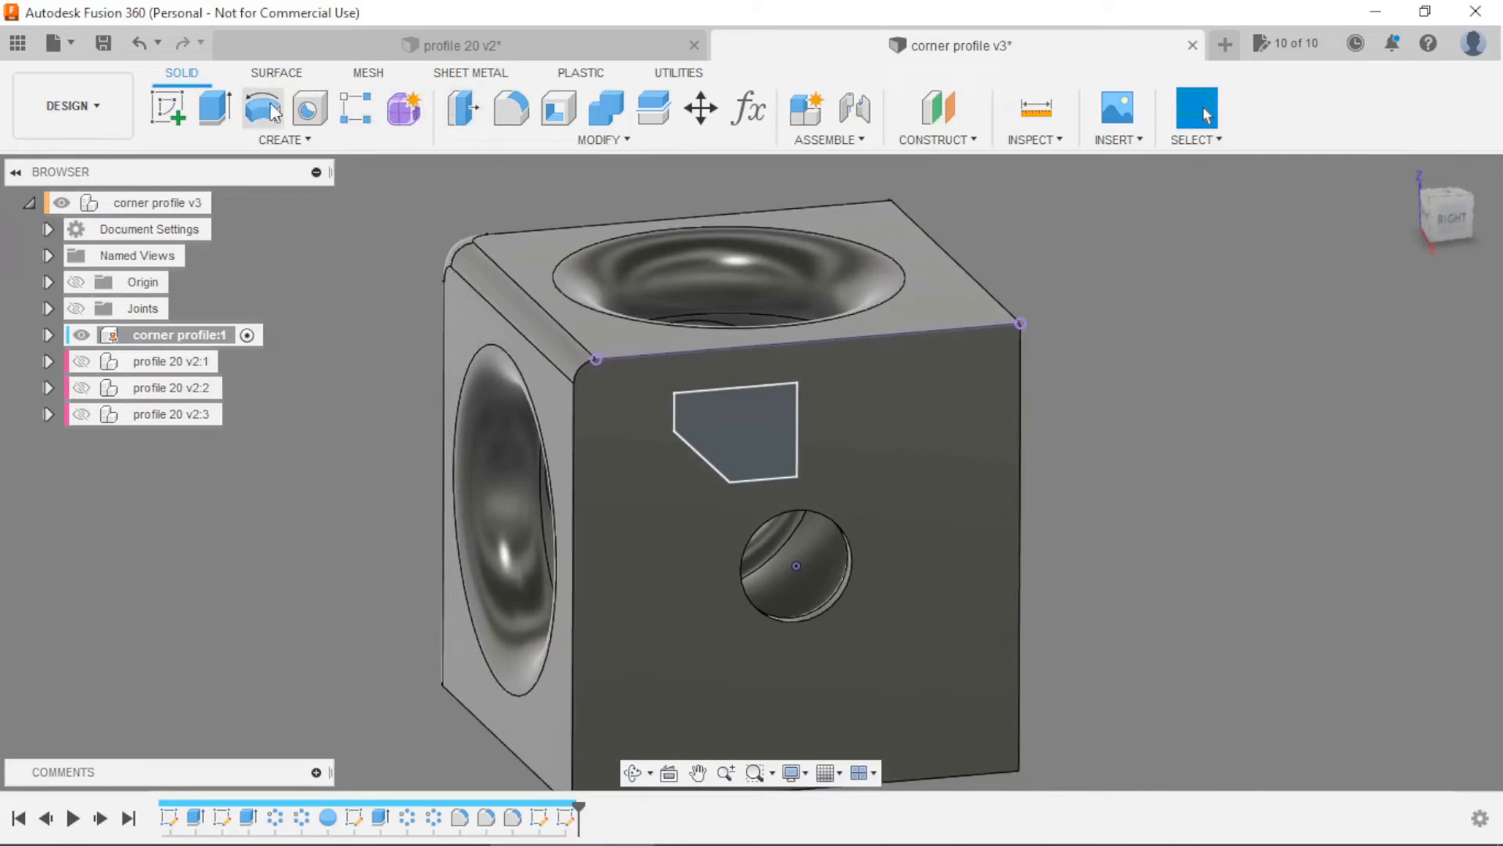
left_click(224, 115)
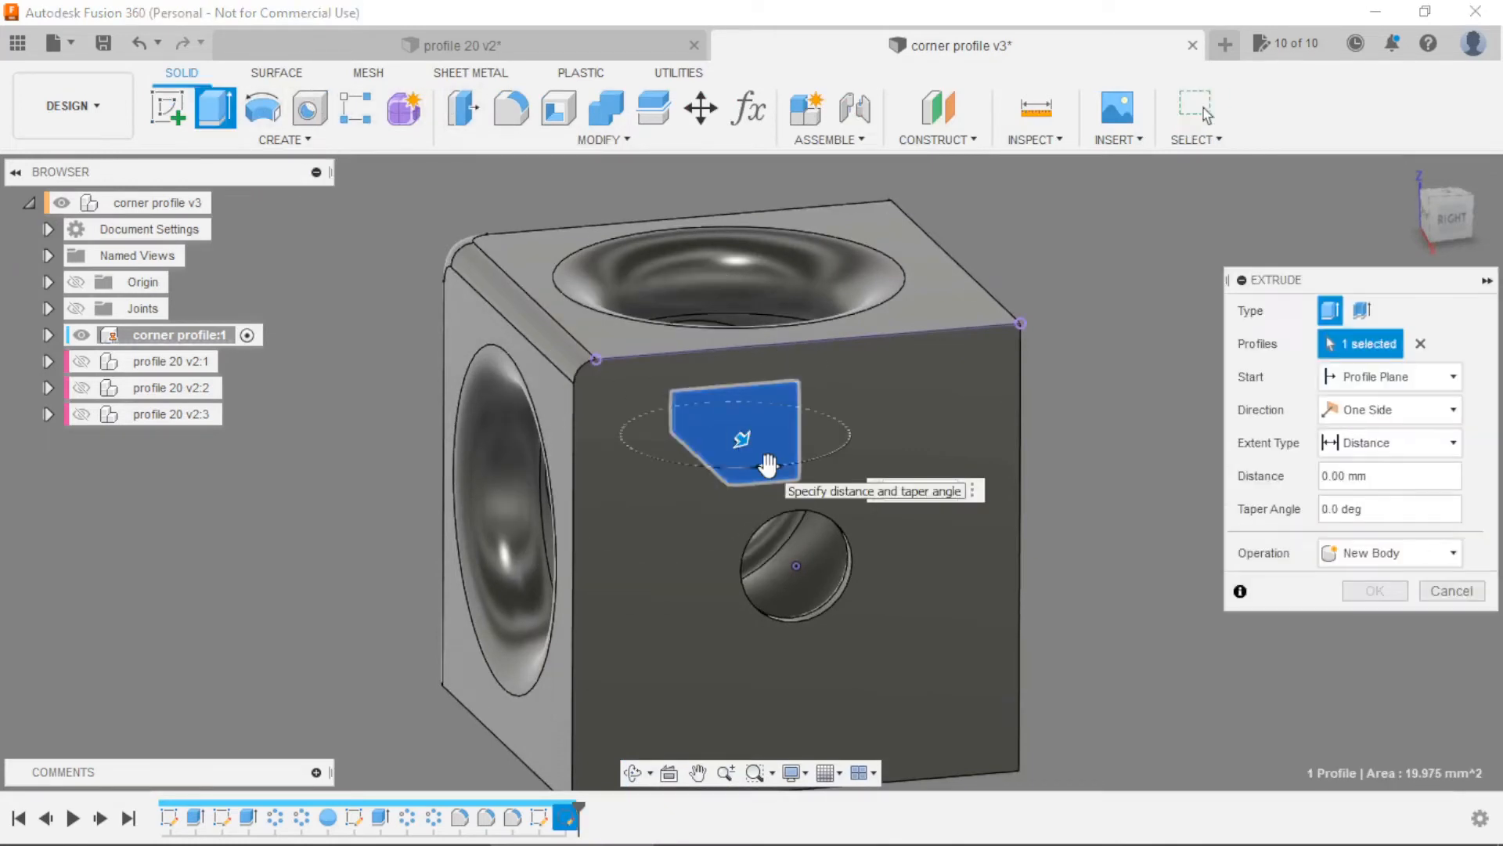
type("5")
key("Return")
scroll(826, 372, "down", 2)
scroll(836, 211, "up", 2)
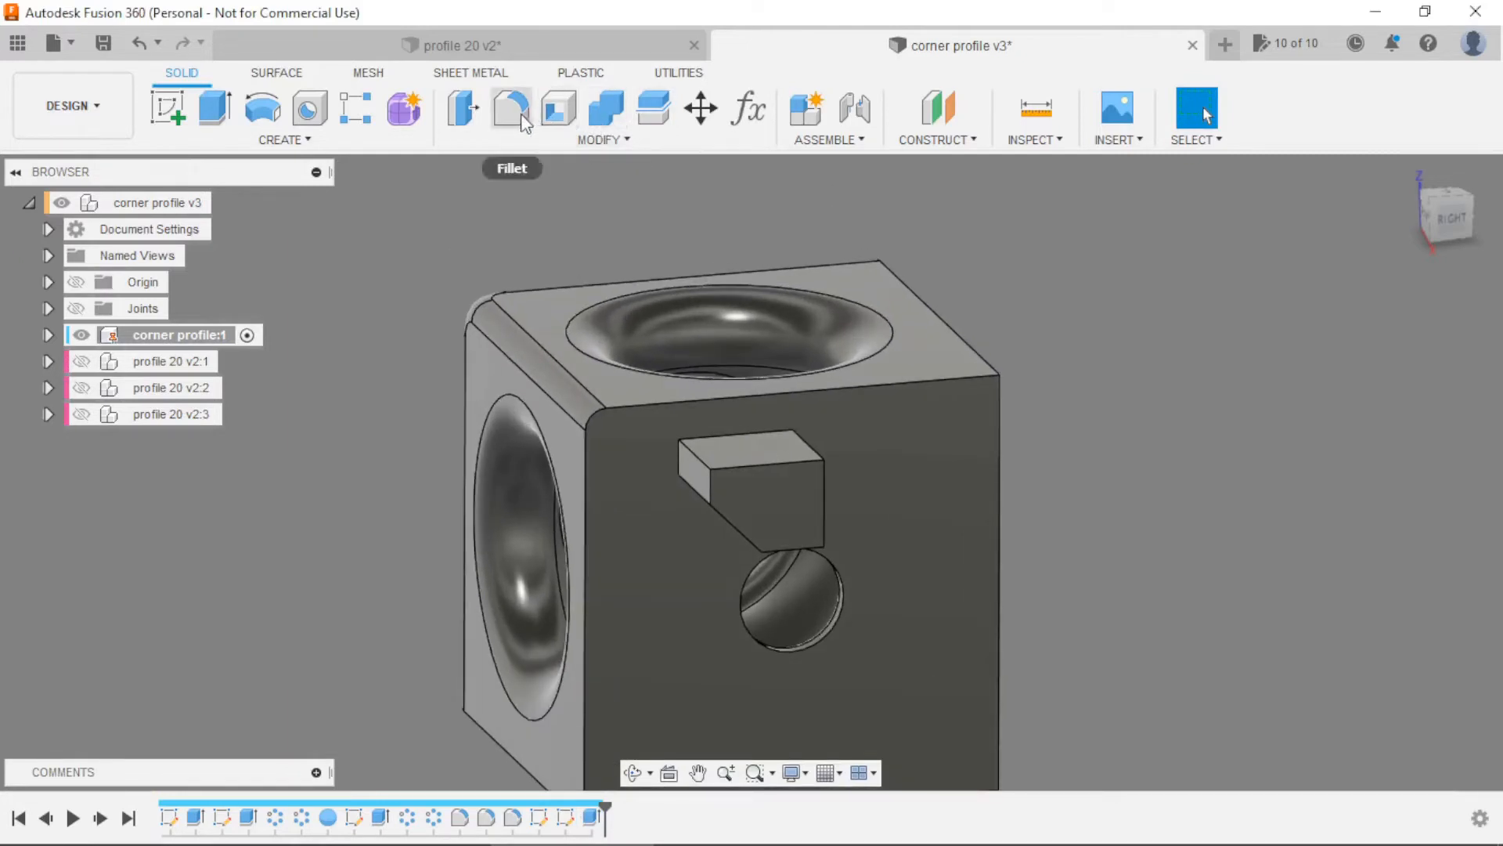
Mirror the extruded half block across the vertical origin plane through the hole to complete the symmetrical block above it
left_click(364, 112)
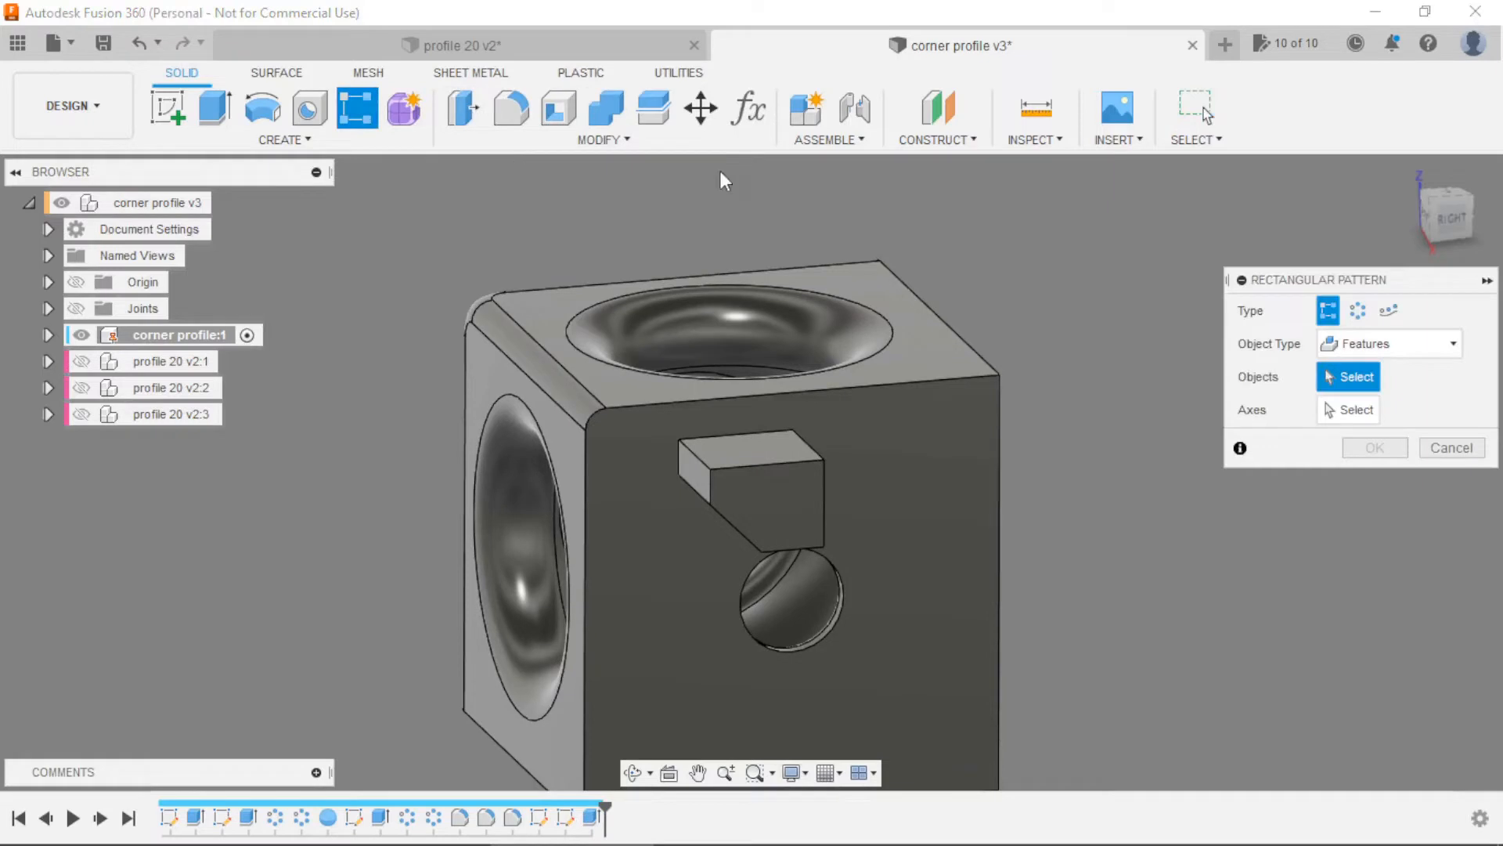
left_click(1482, 447)
left_click(285, 139)
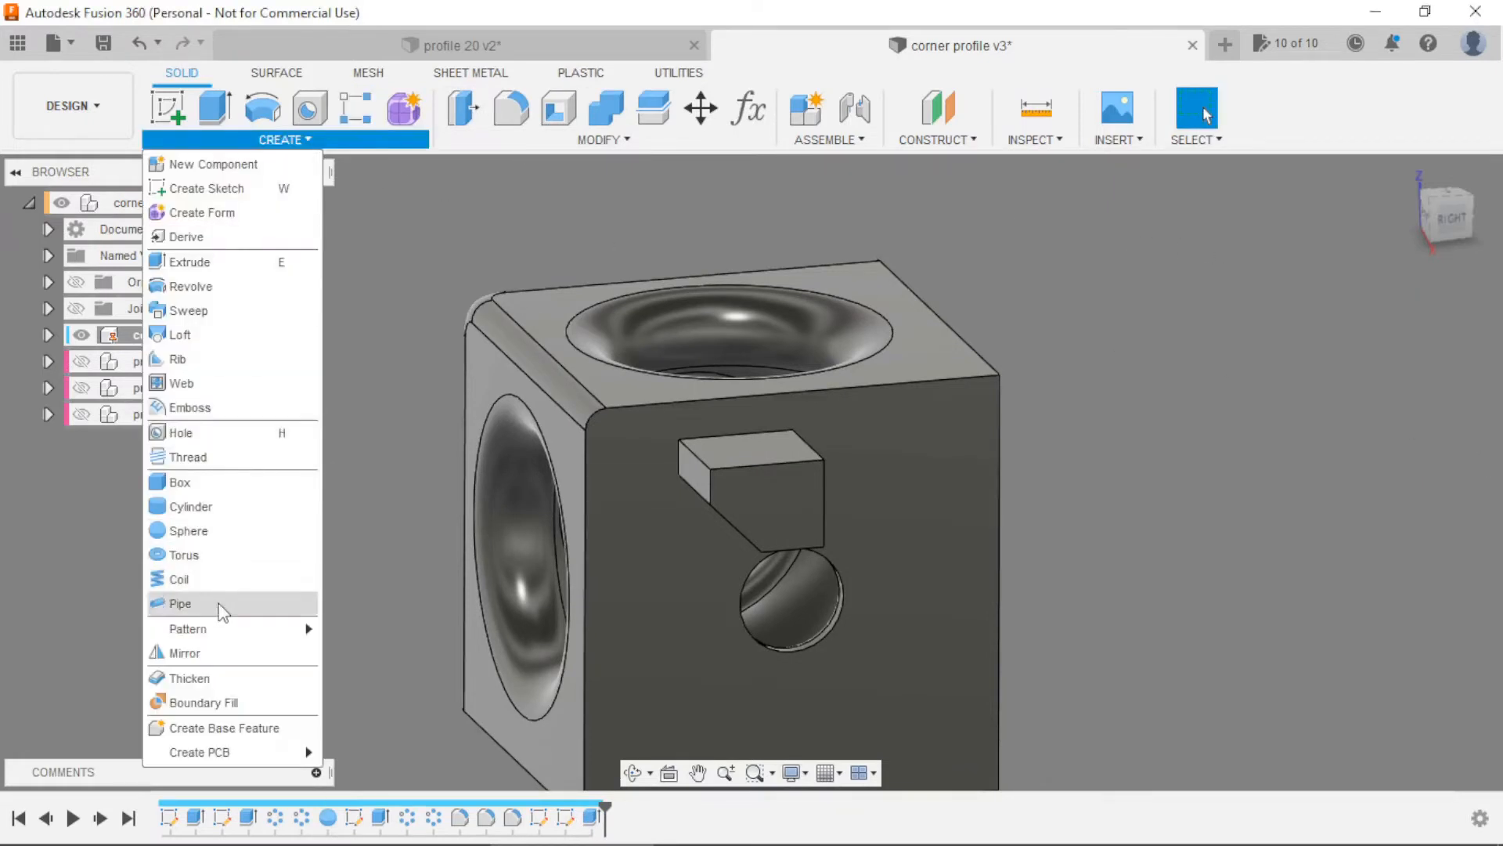
left_click(188, 648)
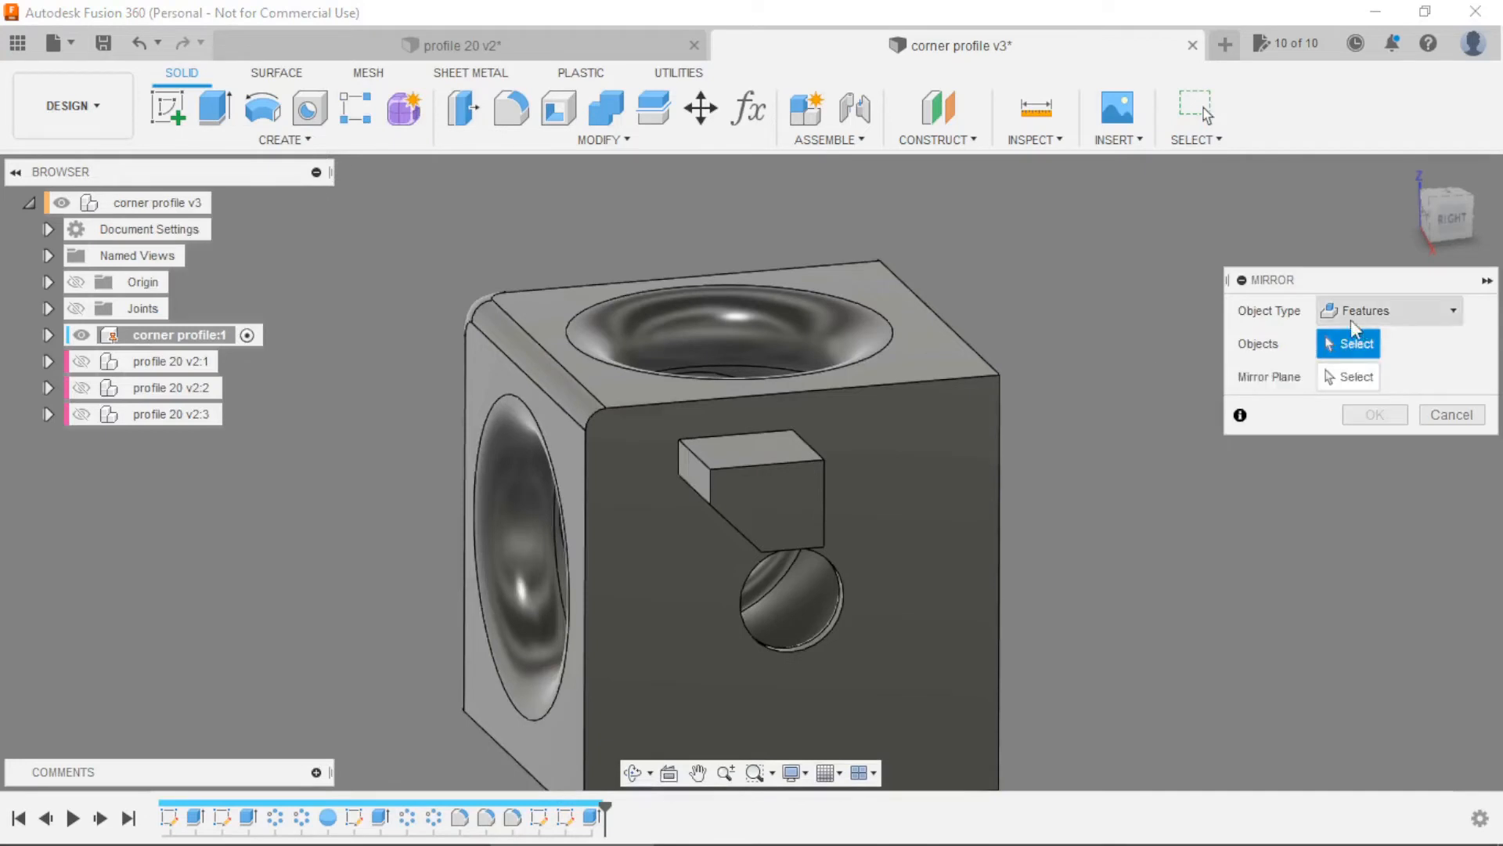
left_click(589, 818)
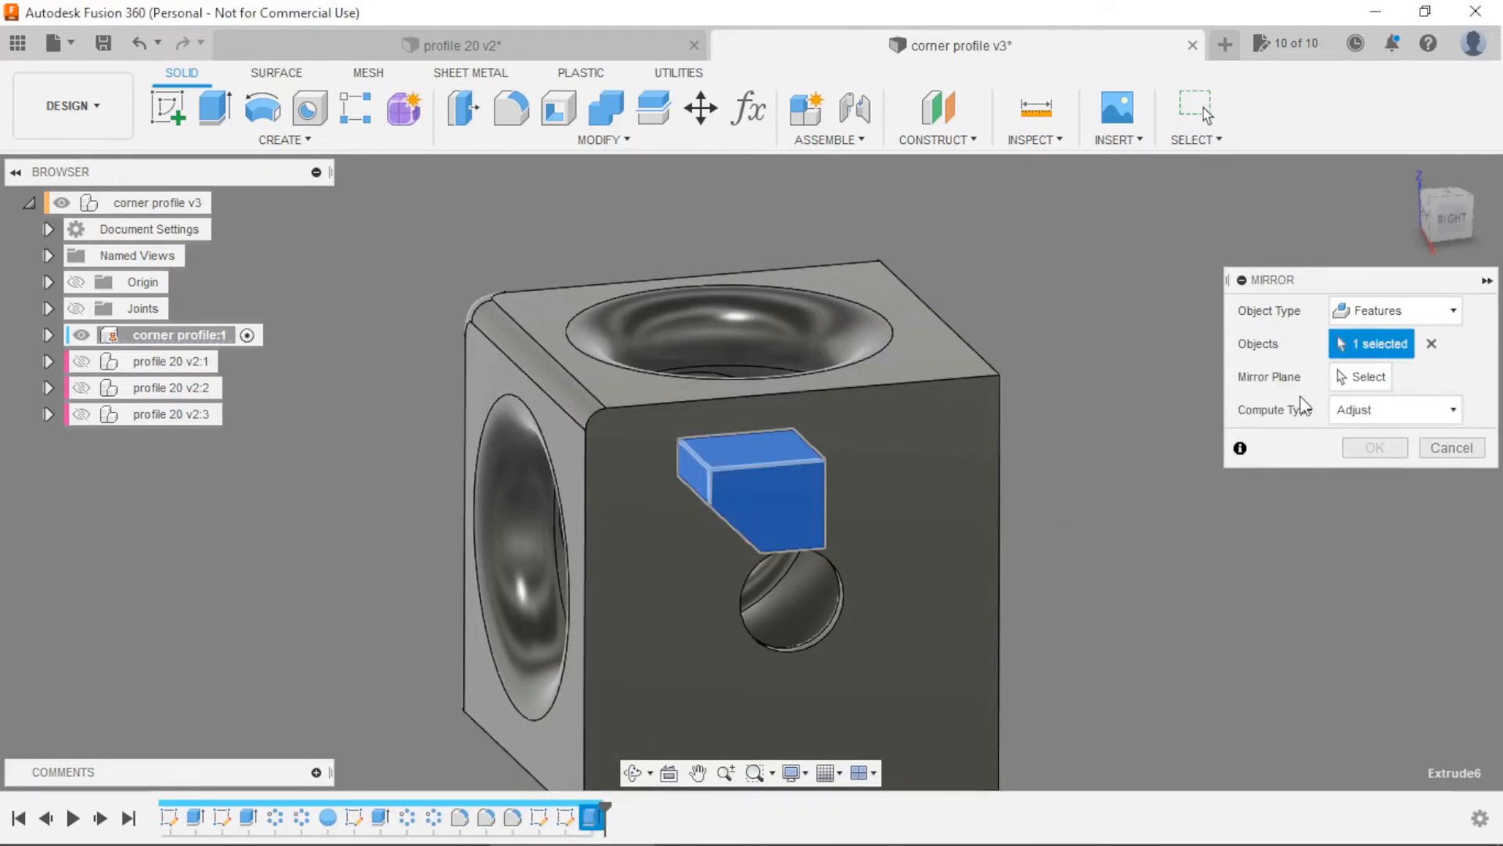
left_click(1342, 387)
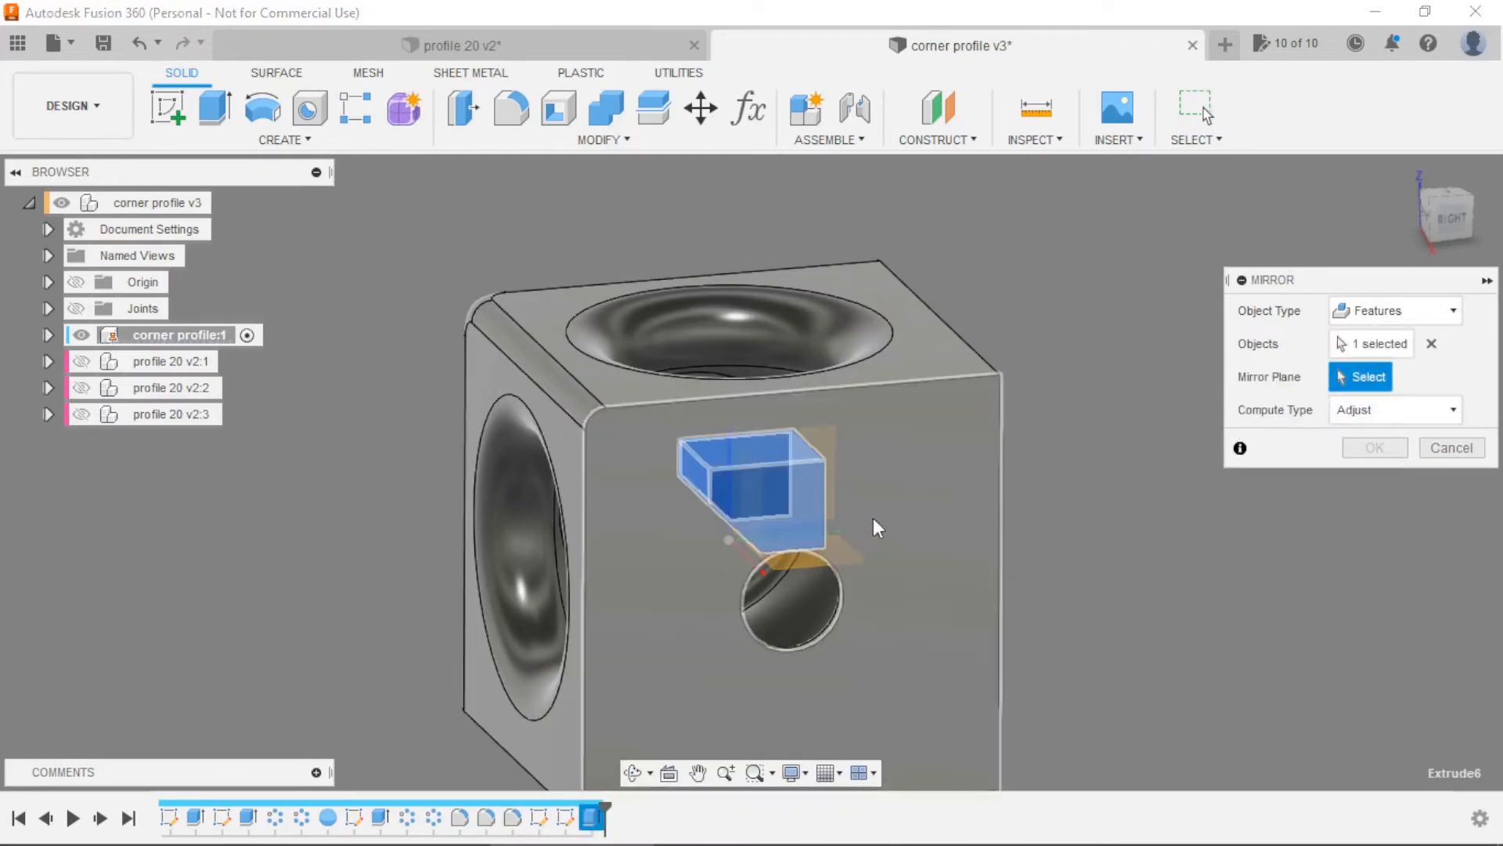
scroll(872, 519, "down", 4)
middle_click_drag(971, 367, 1048, 377, "shift")
scroll(1031, 383, "down", 3)
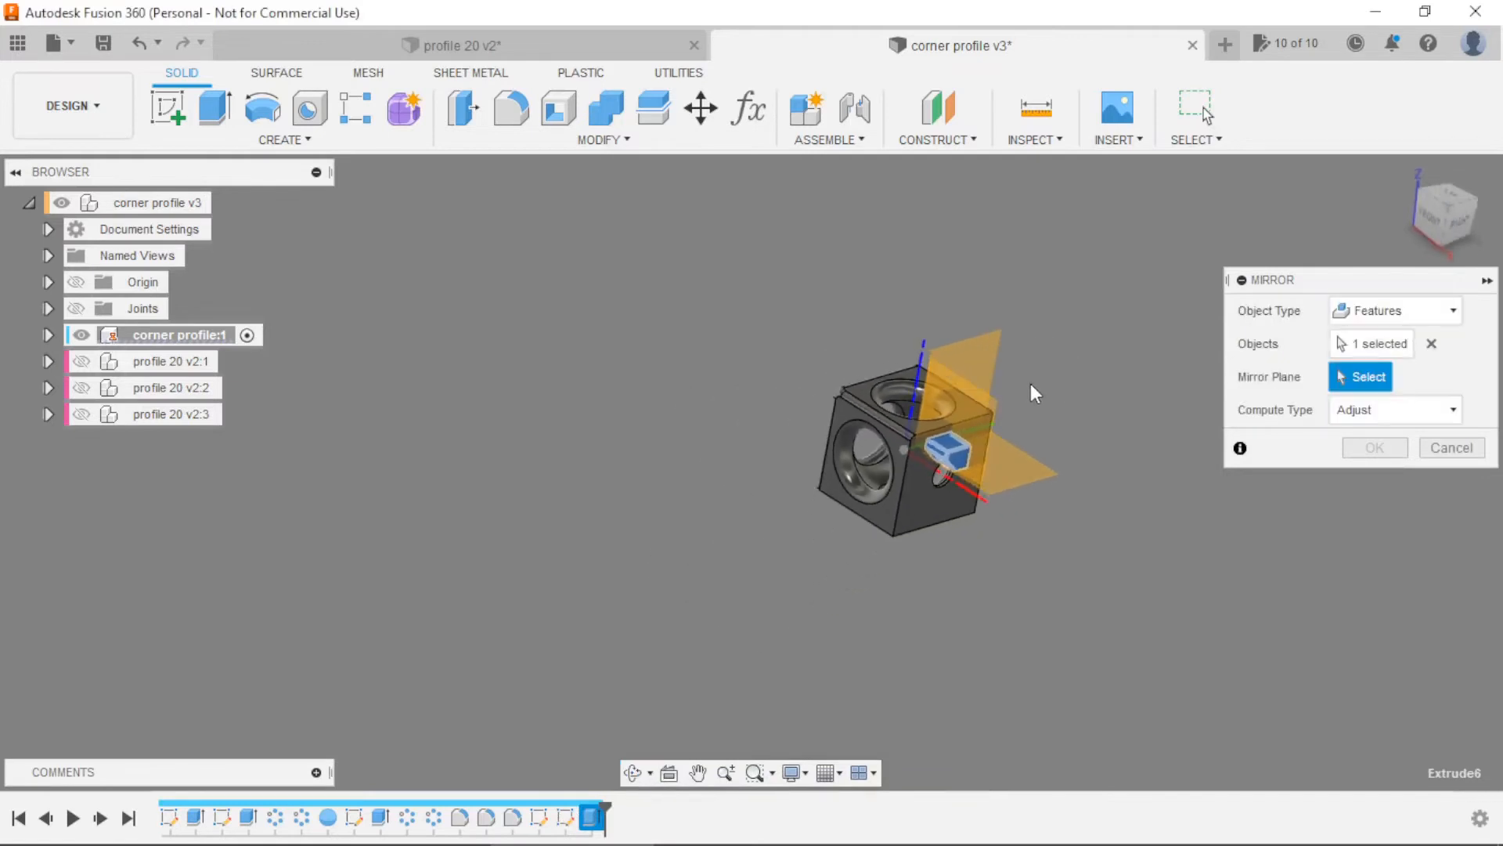
left_click(999, 400)
scroll(1055, 423, "up", 5)
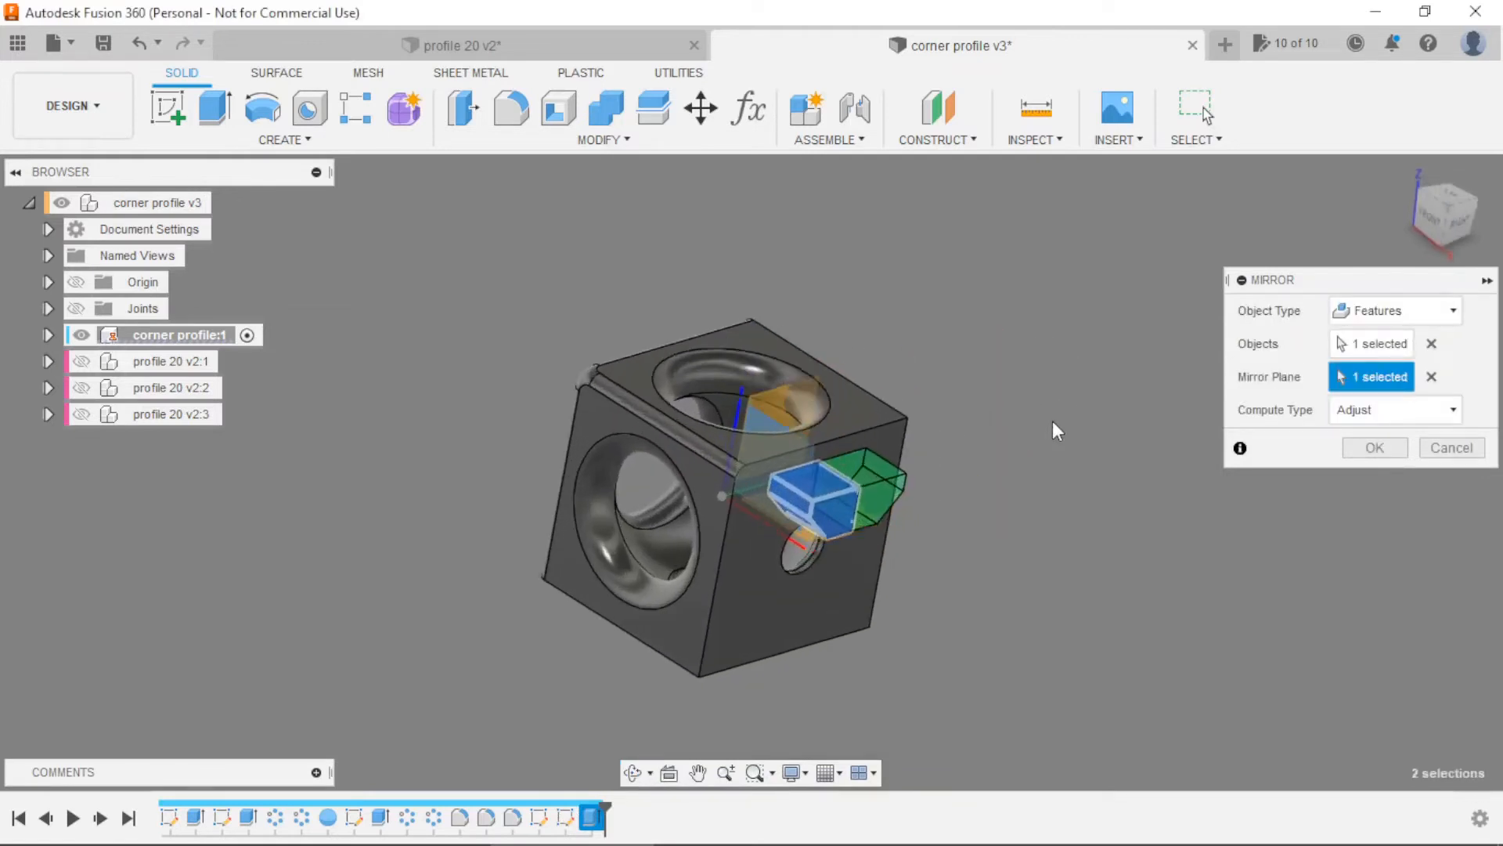
left_click(1363, 447)
middle_click_drag(1049, 411, 1025, 383, "shift")
scroll(916, 415, "up", 2)
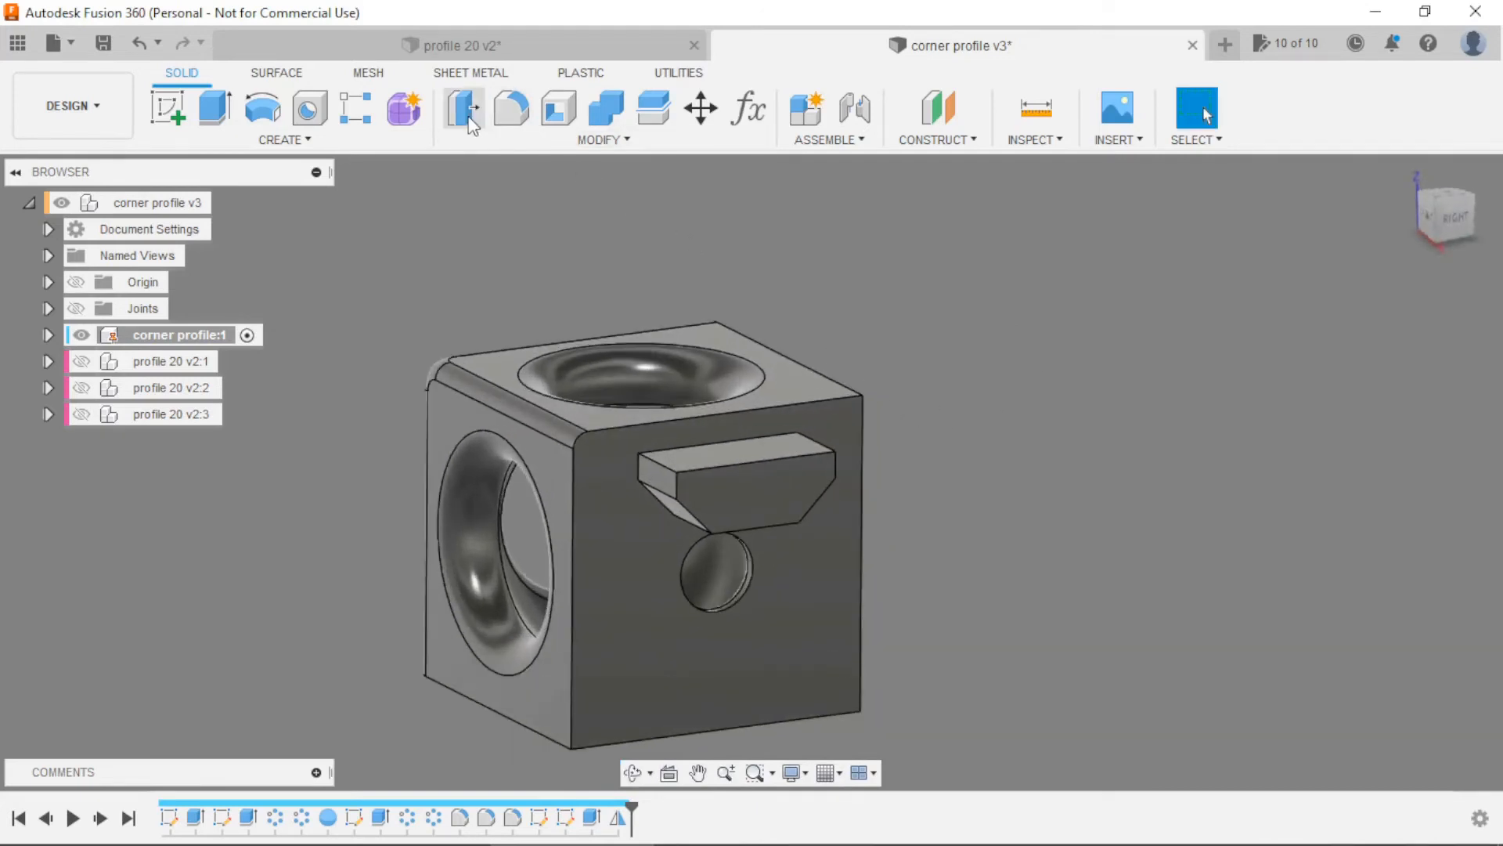
Pattern the extruded block and its mirror circularly around the hole's axis with partial distribution, a 90° angle and quantity 2
left_click(355, 108)
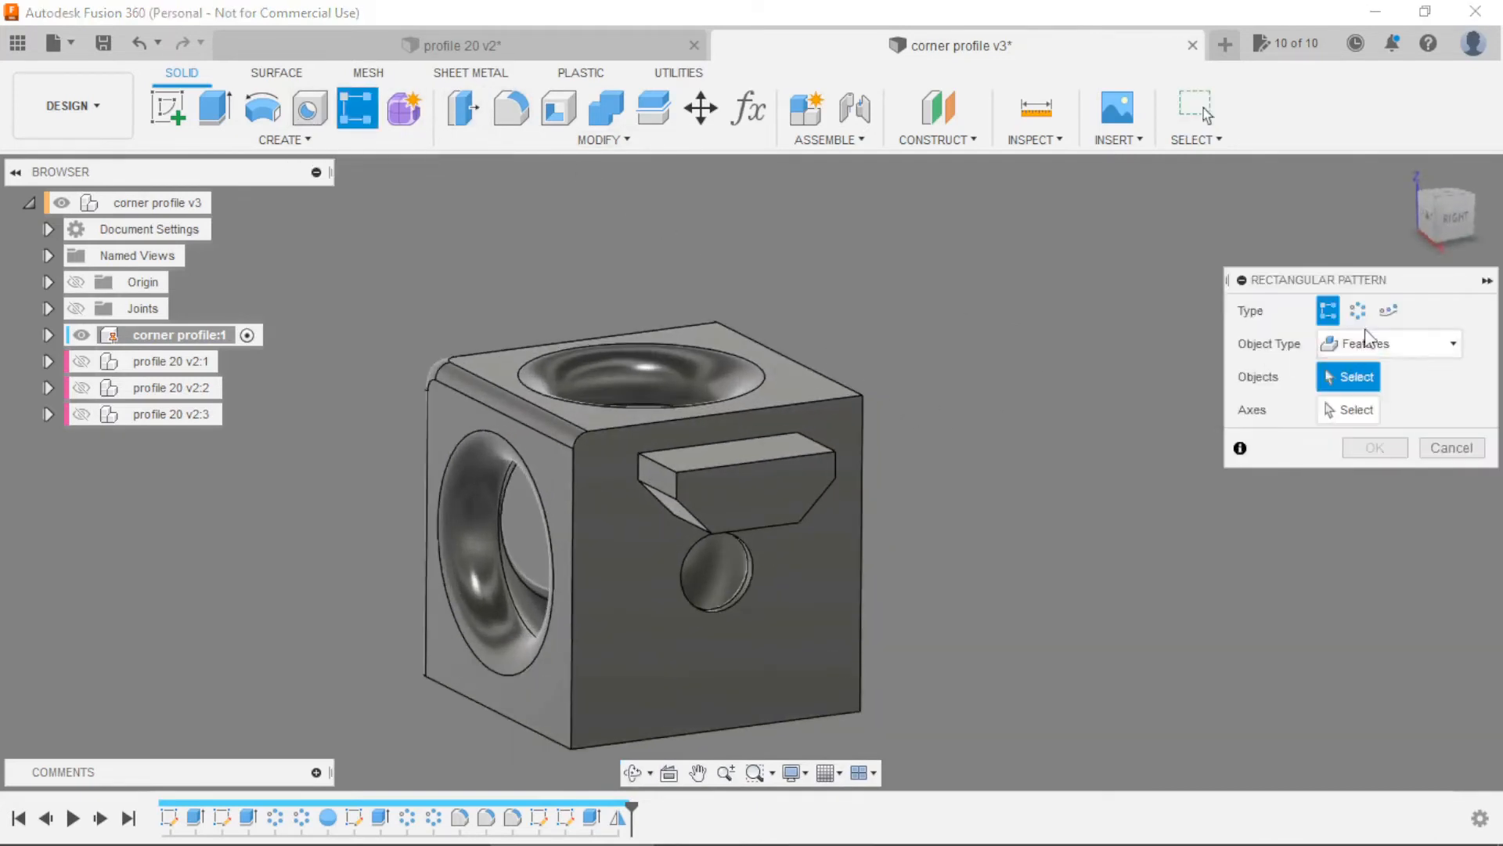
left_click(595, 816)
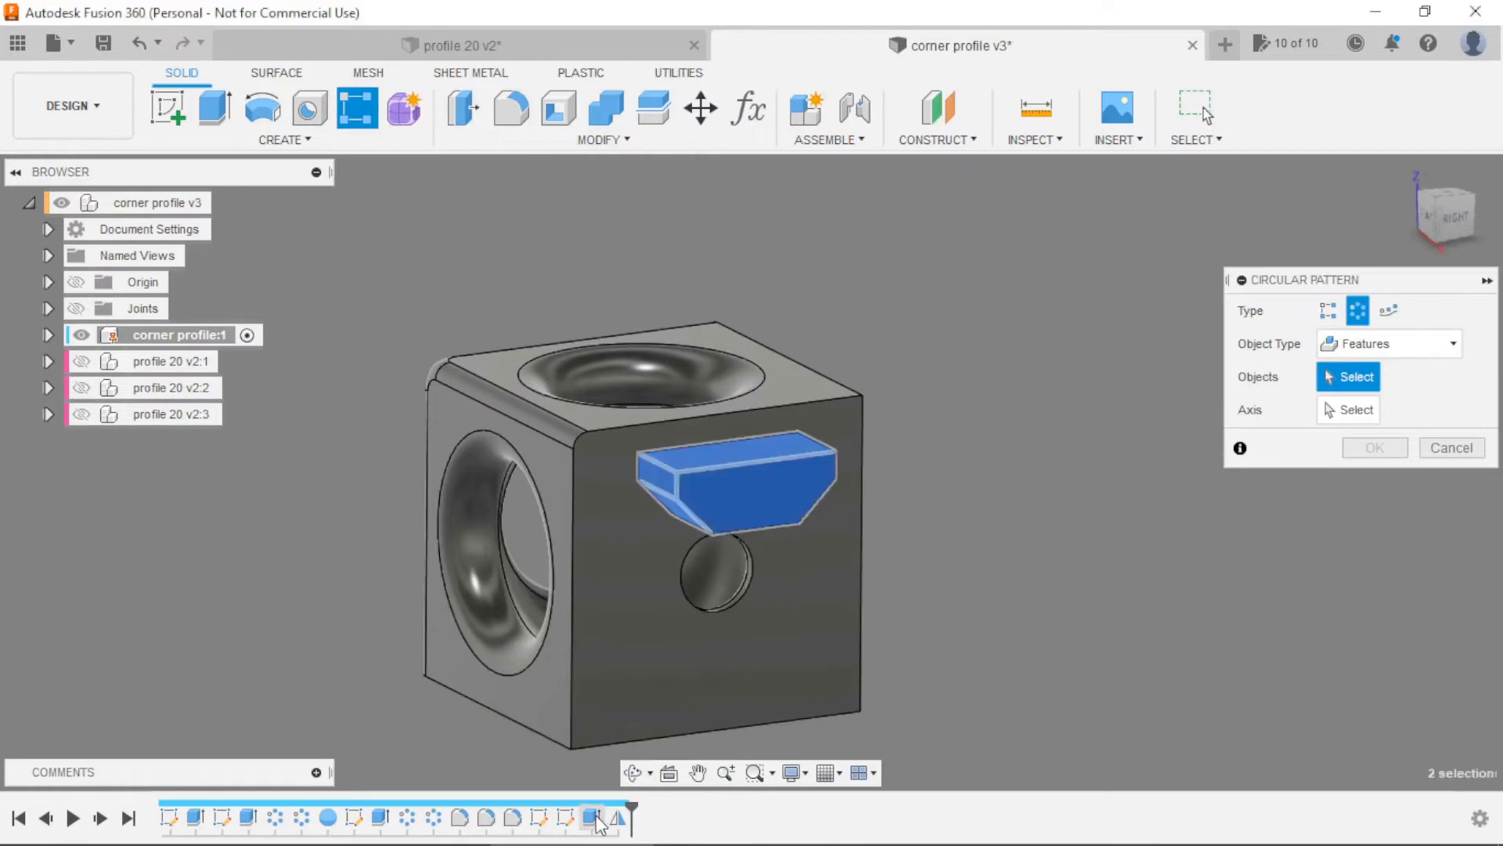
left_click(1341, 411)
left_click(693, 560)
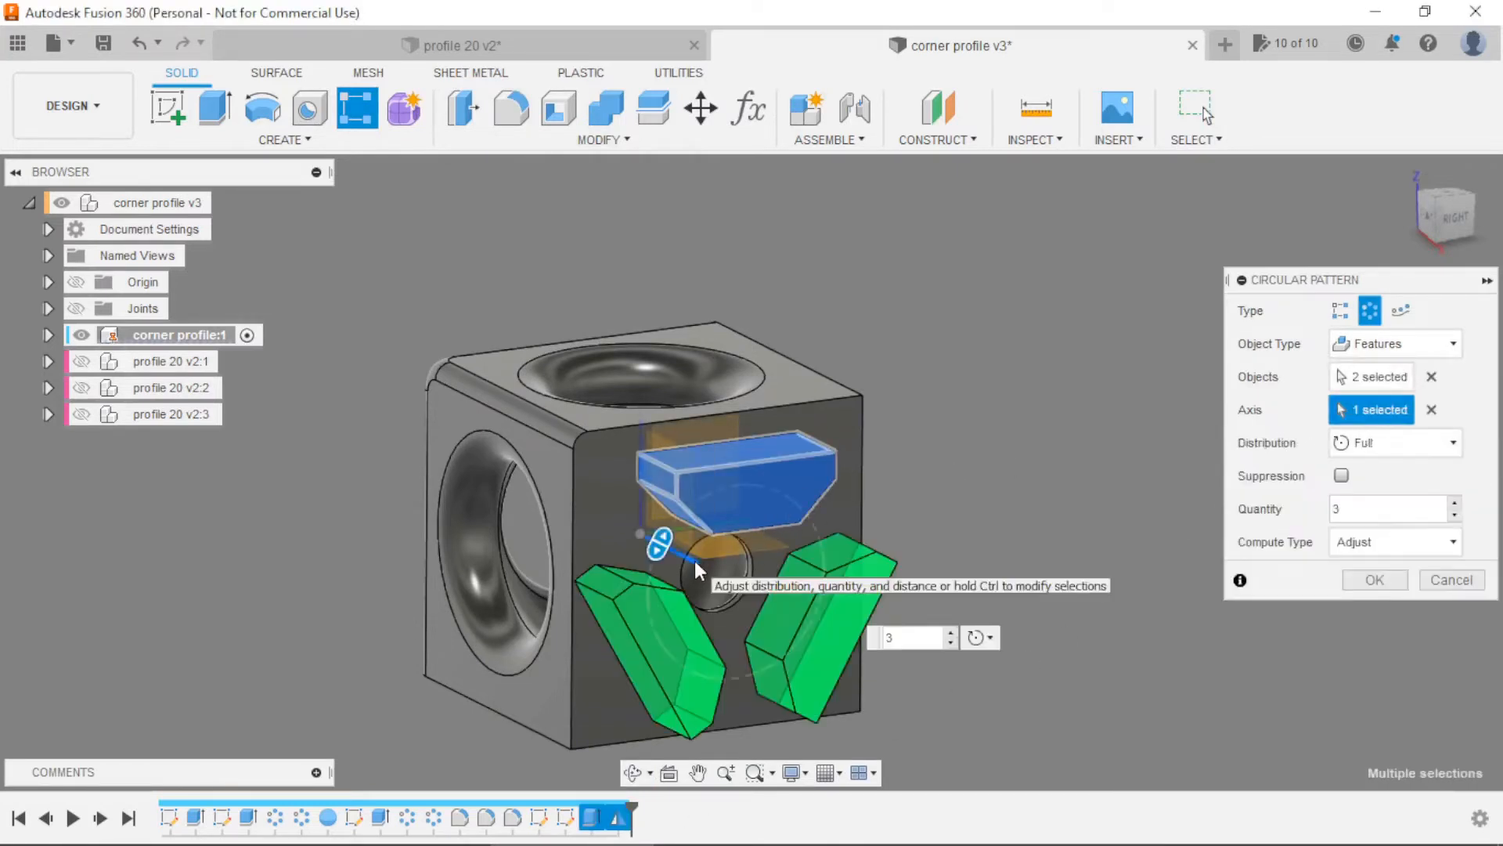
left_click(1382, 443)
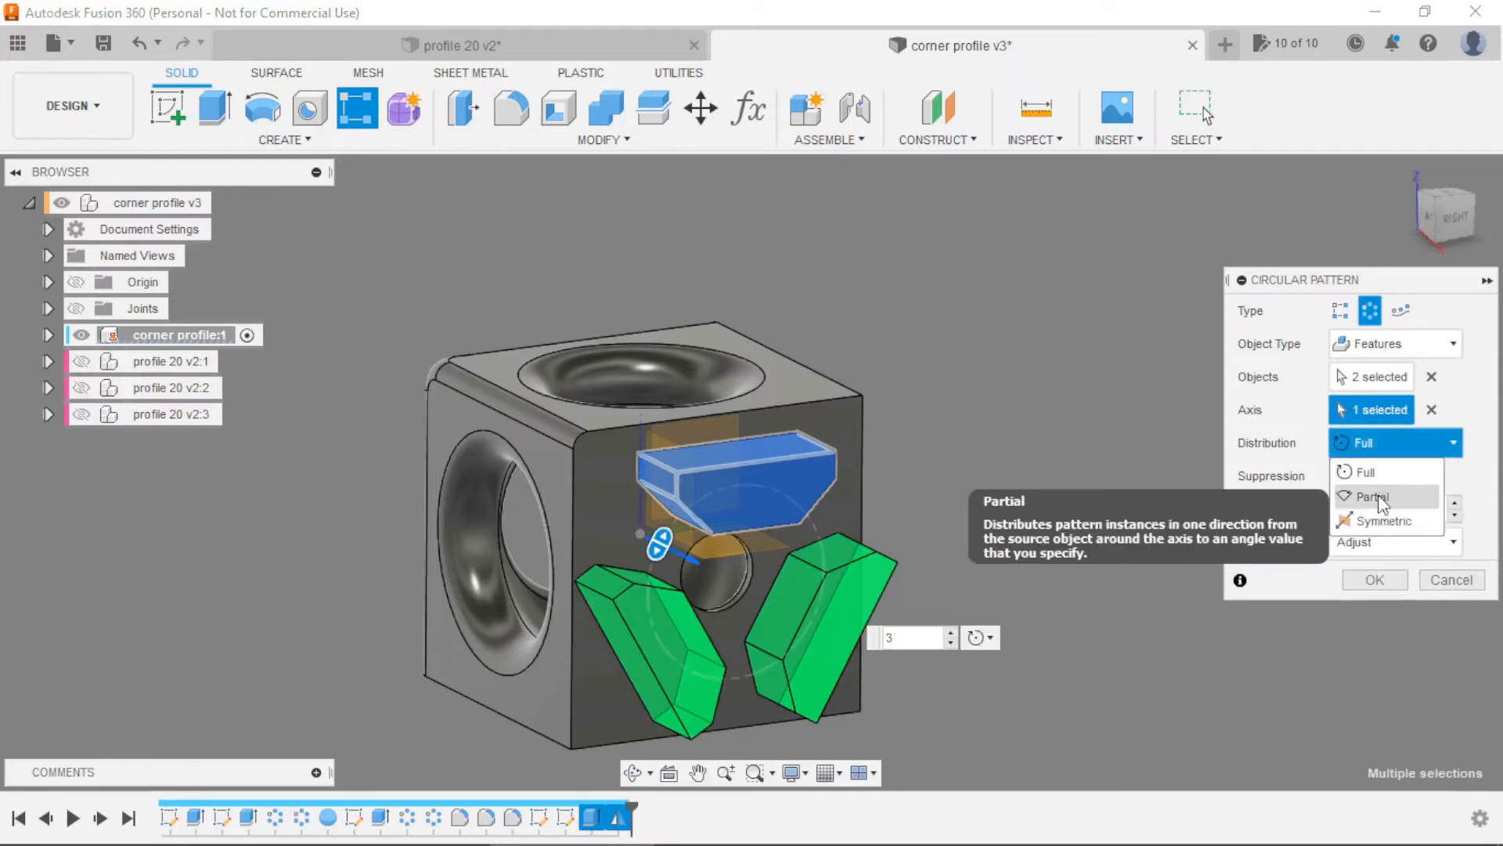
left_click(1386, 491)
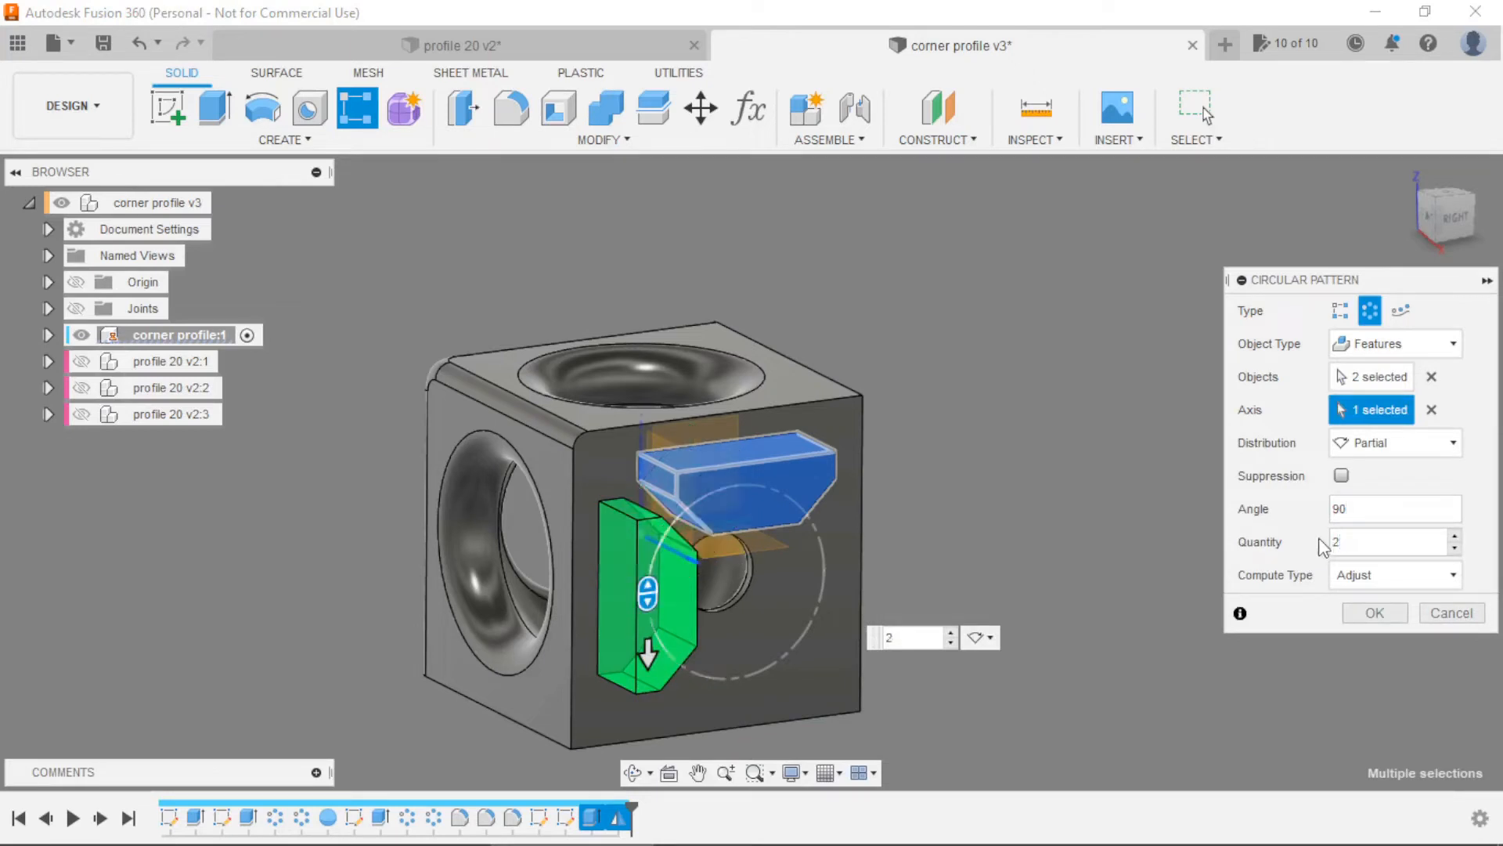
left_click(1374, 611)
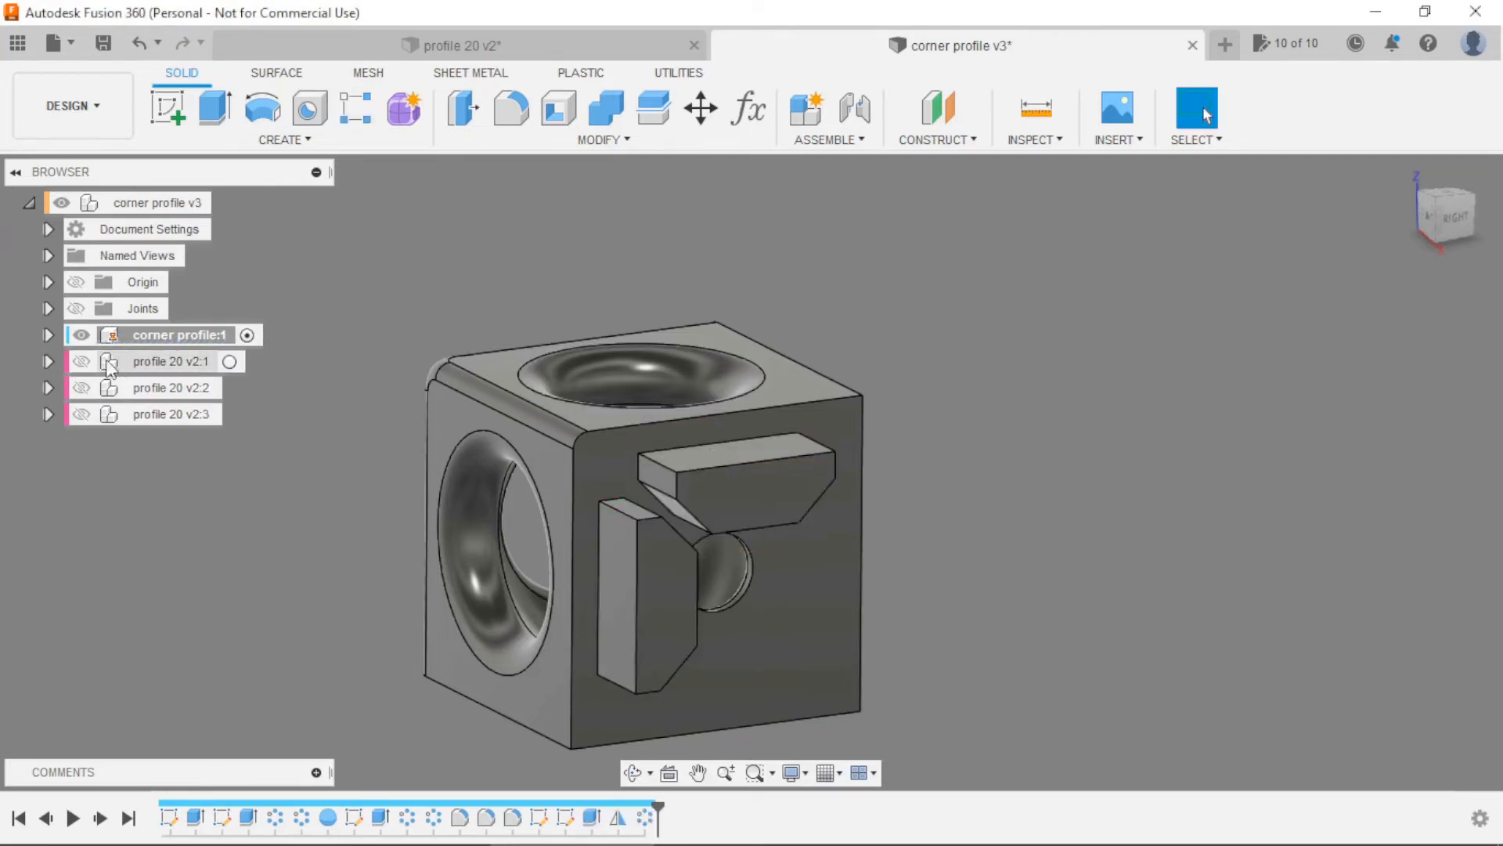
Temporarily show profile 20 v2:1 and examine from the right view and at an angle how both blocks fit its slots
left_click(82, 361)
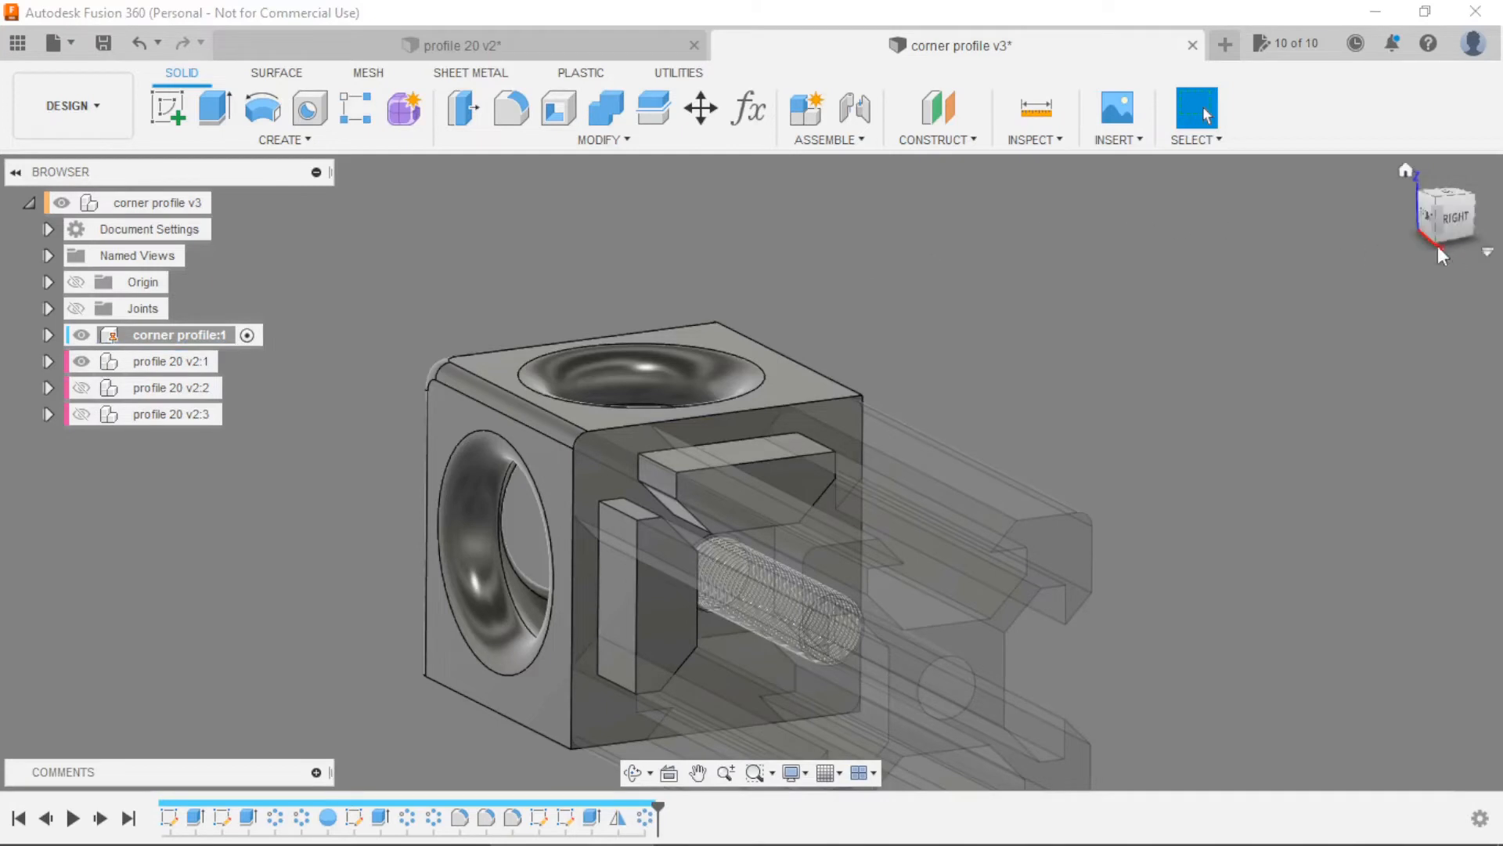
left_click(1454, 222)
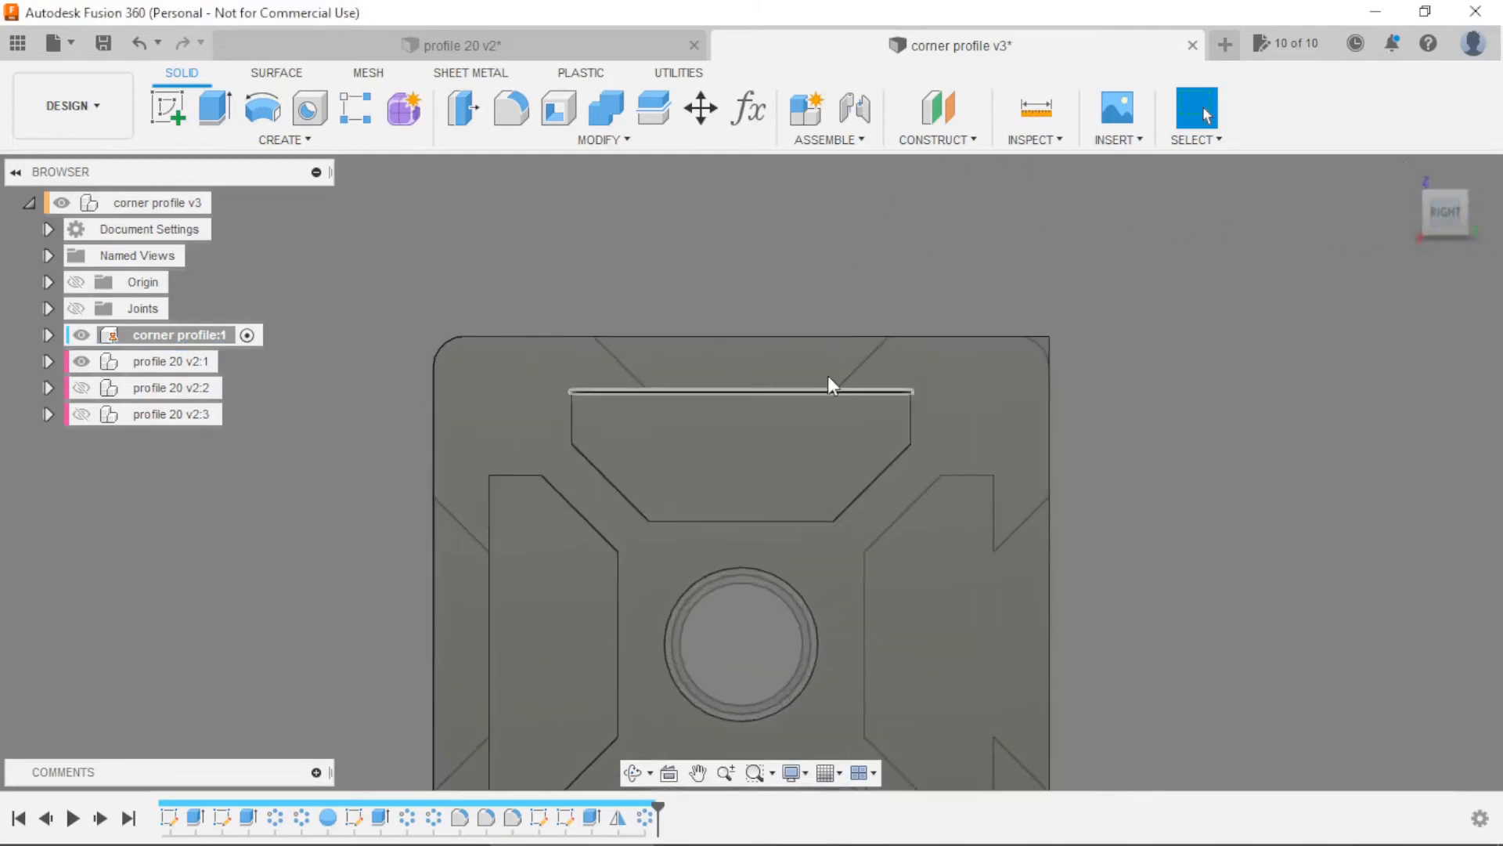
middle_click_drag(1011, 241, 1292, 361, "shift")
key("Escape")
scroll(937, 330, "down", 6)
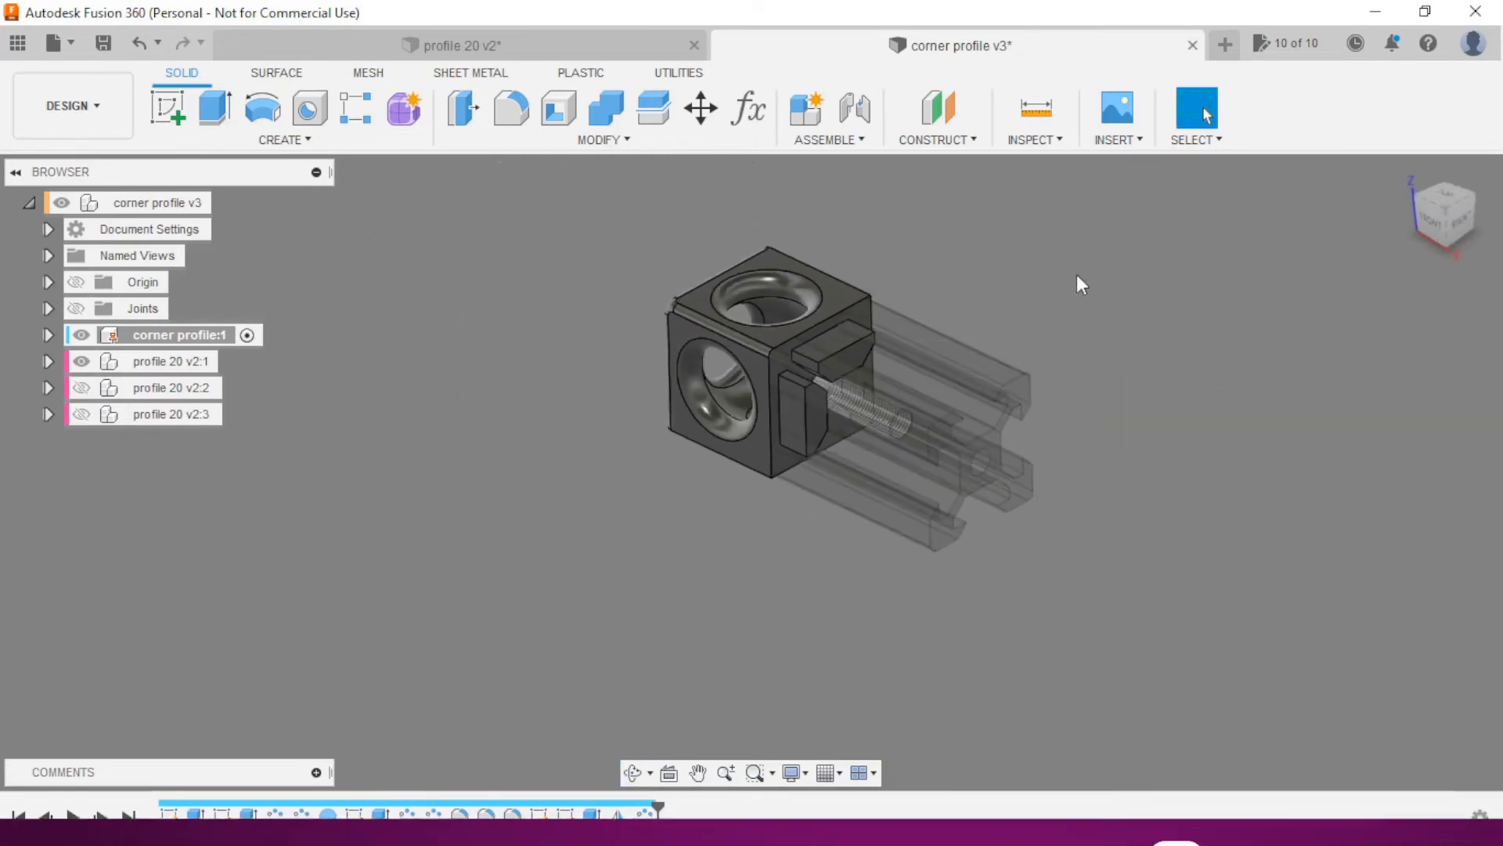
middle_click_drag(1015, 307, 963, 239, "shift")
scroll(971, 313, "up", 3)
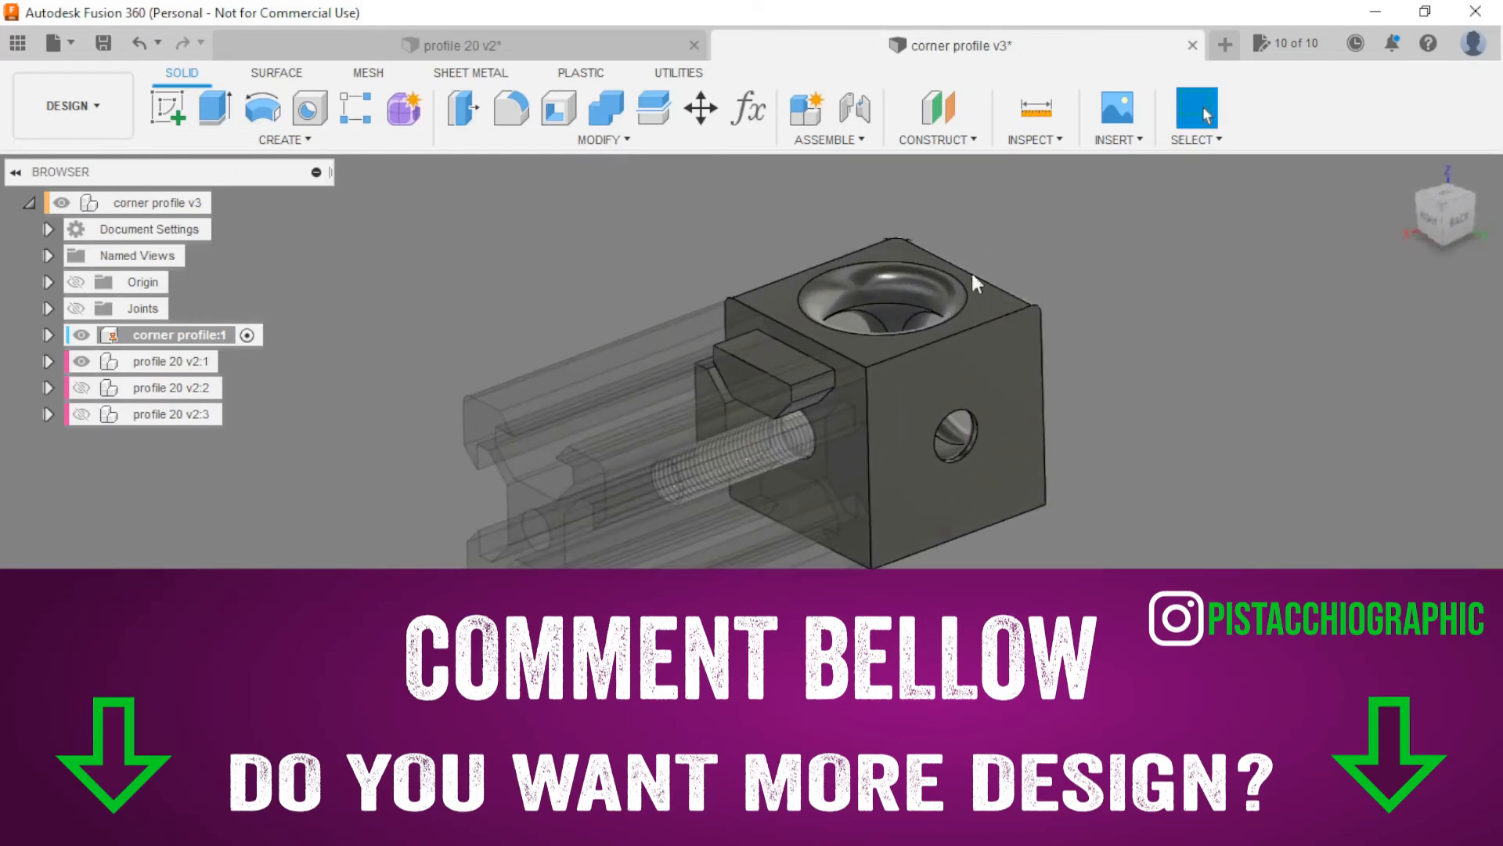
left_click(81, 361)
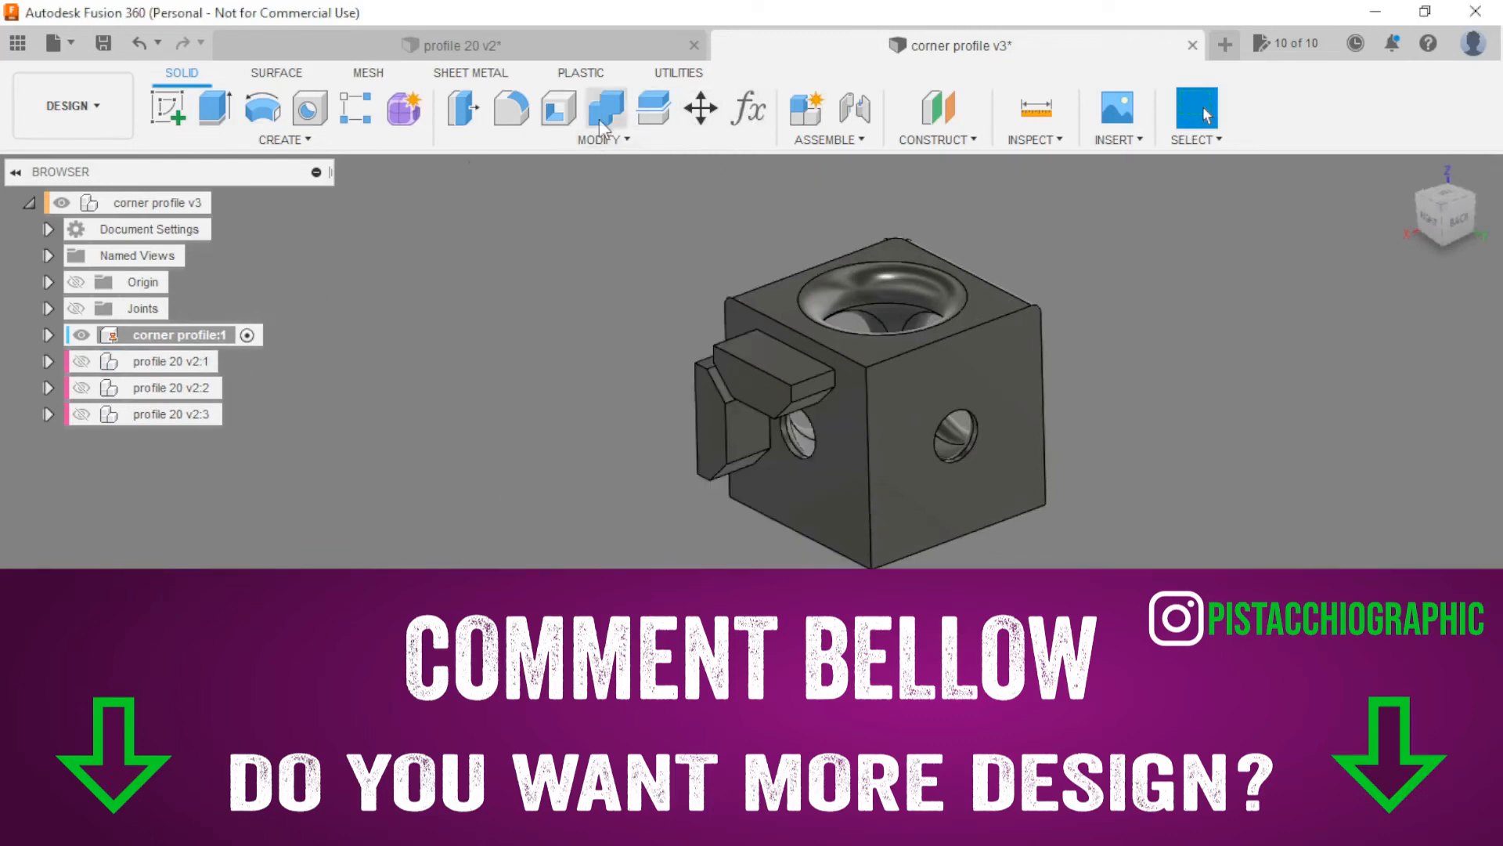
Show the origin and construct a diagonal midplane between its two vertical planes
left_click(356, 108)
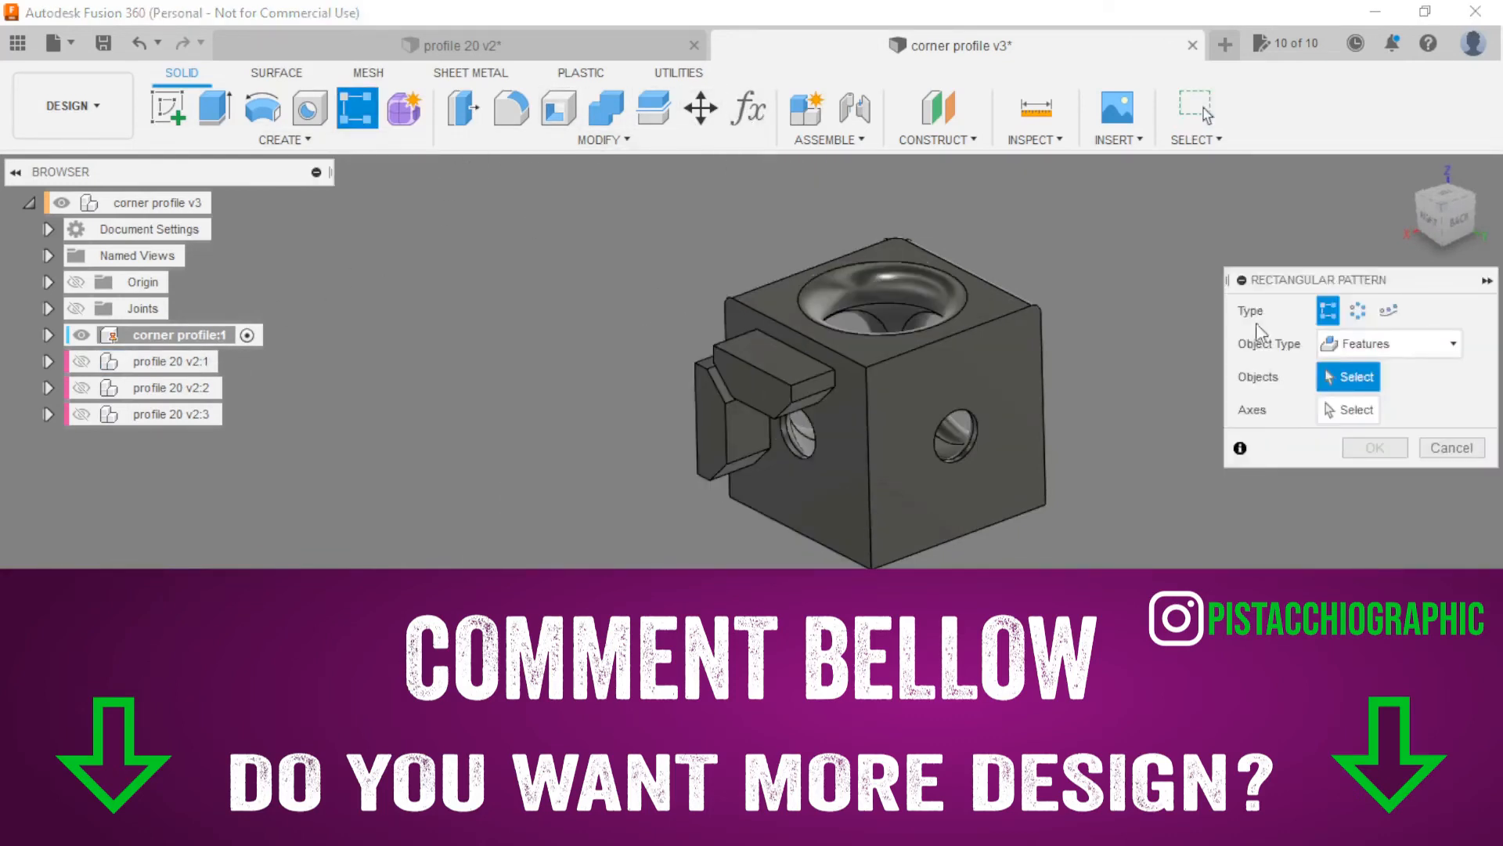
key("Escape")
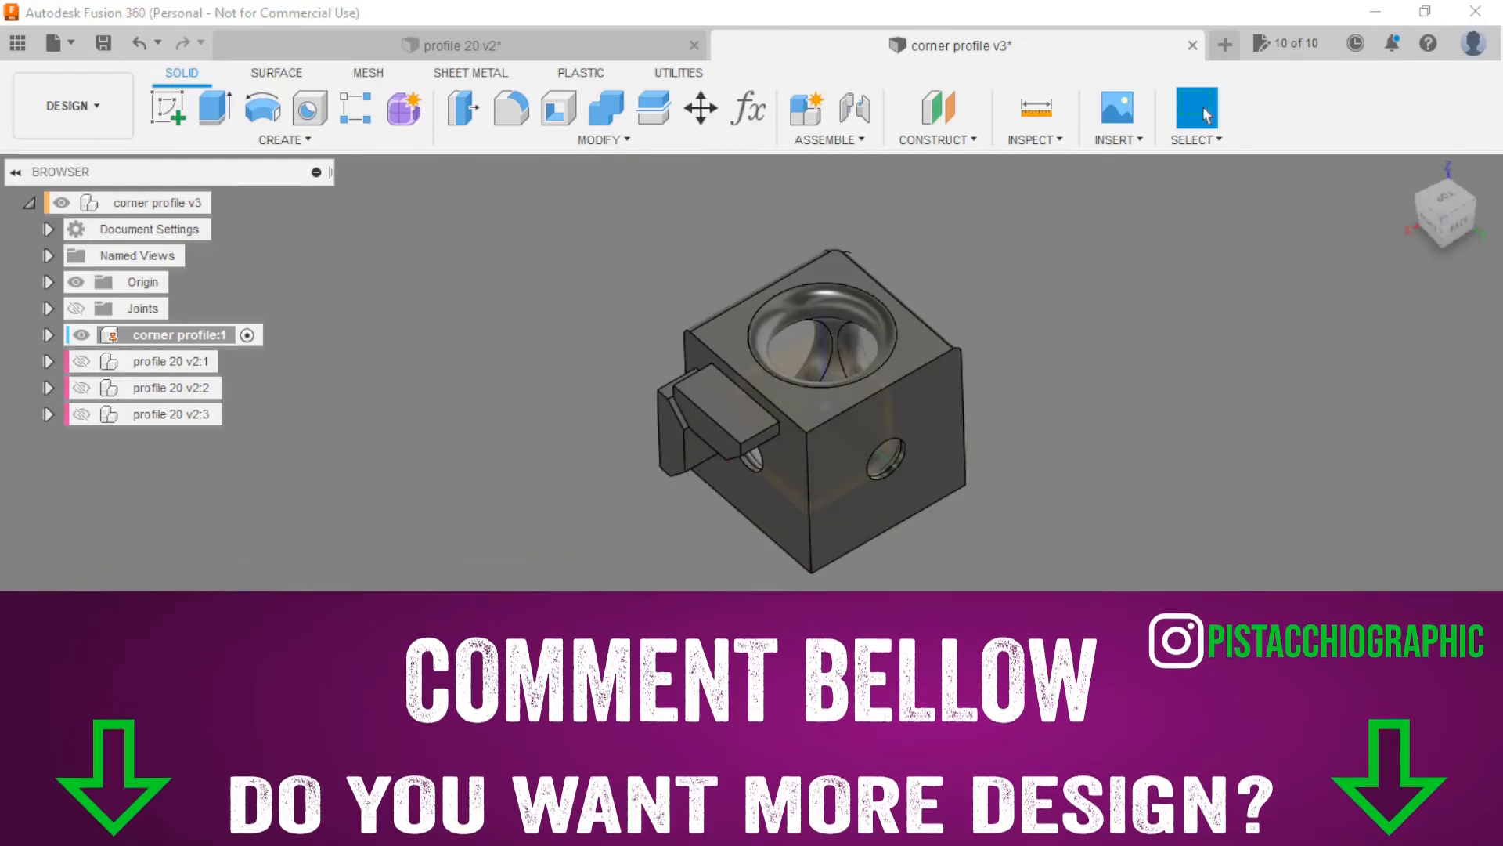
middle_click_drag(1182, 561, 1141, 571, "shift")
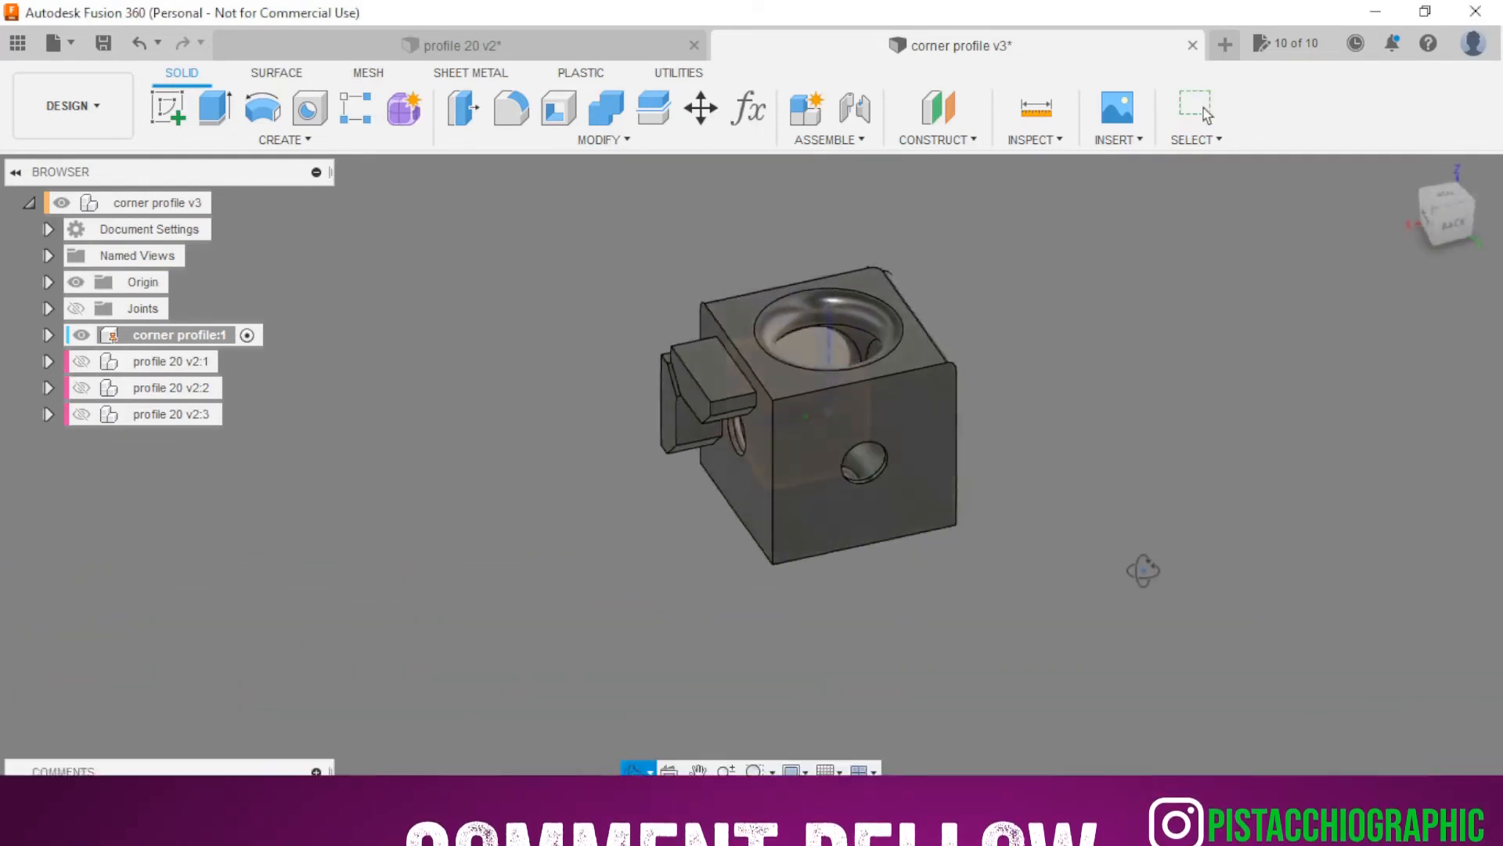
scroll(845, 231, "up", 3)
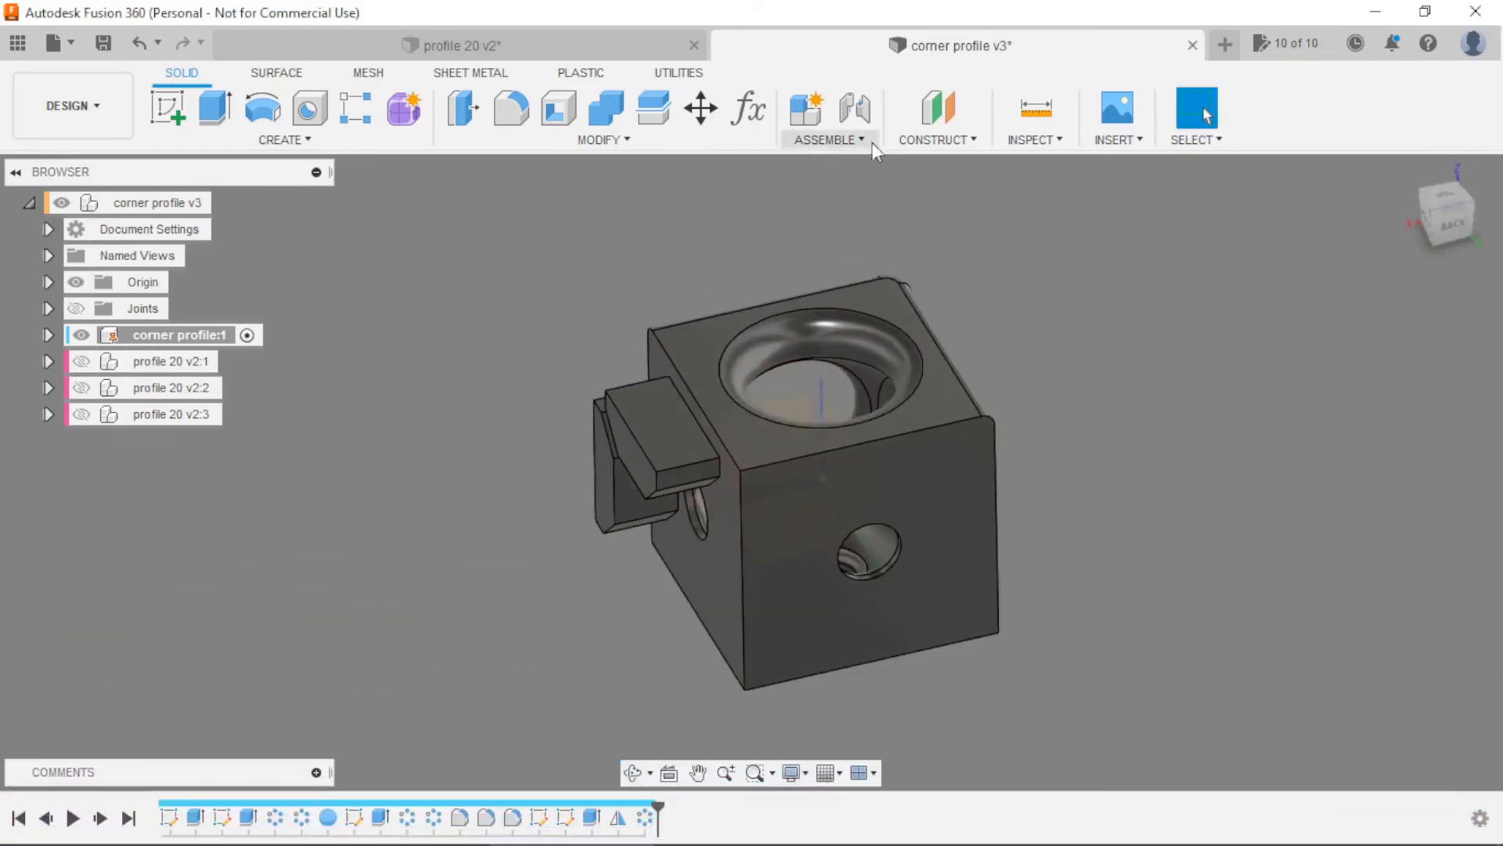
left_click(940, 140)
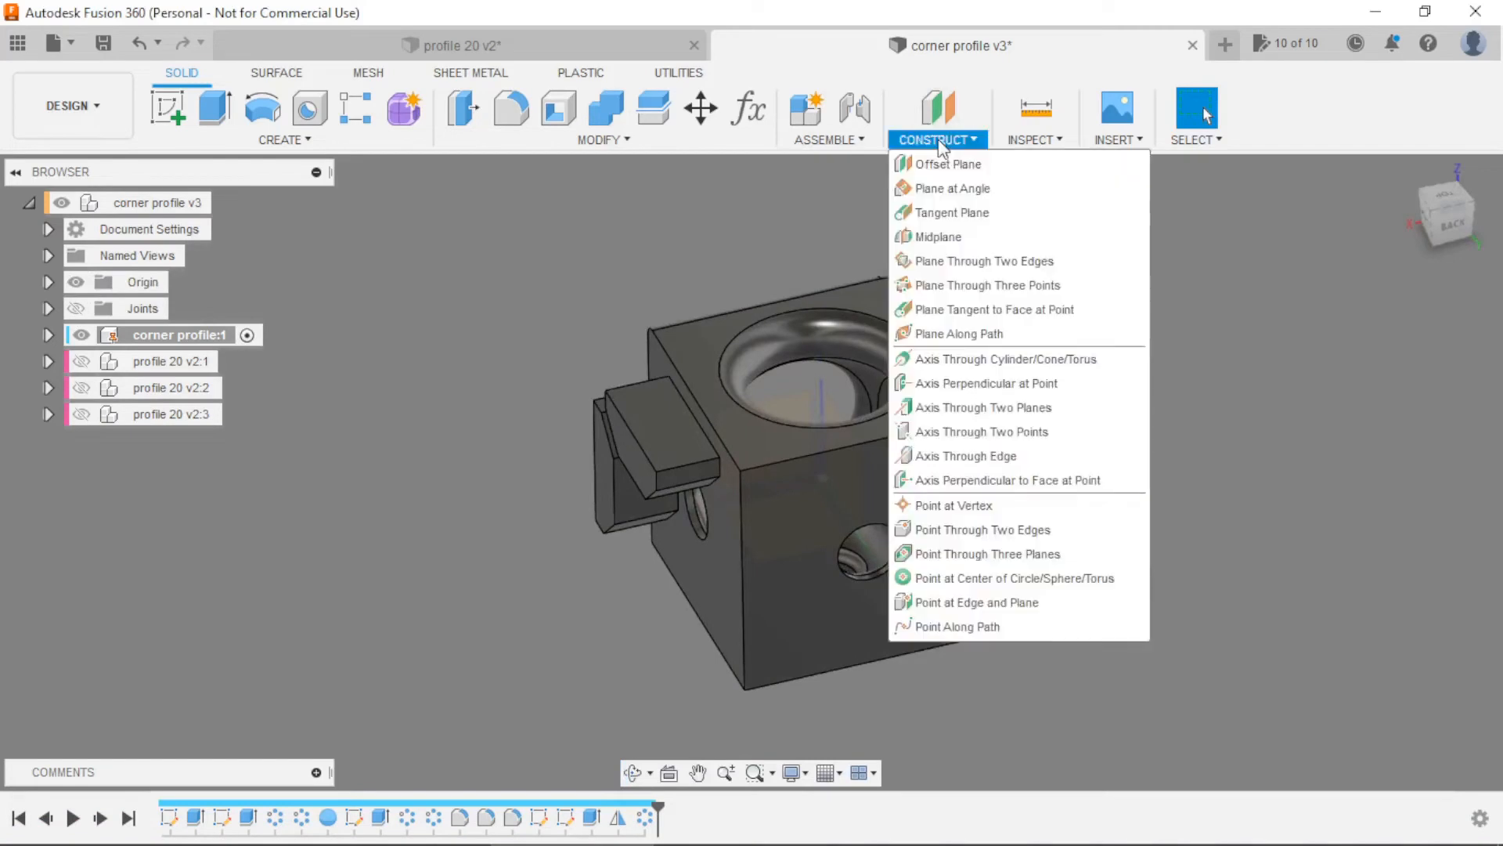
left_click(957, 236)
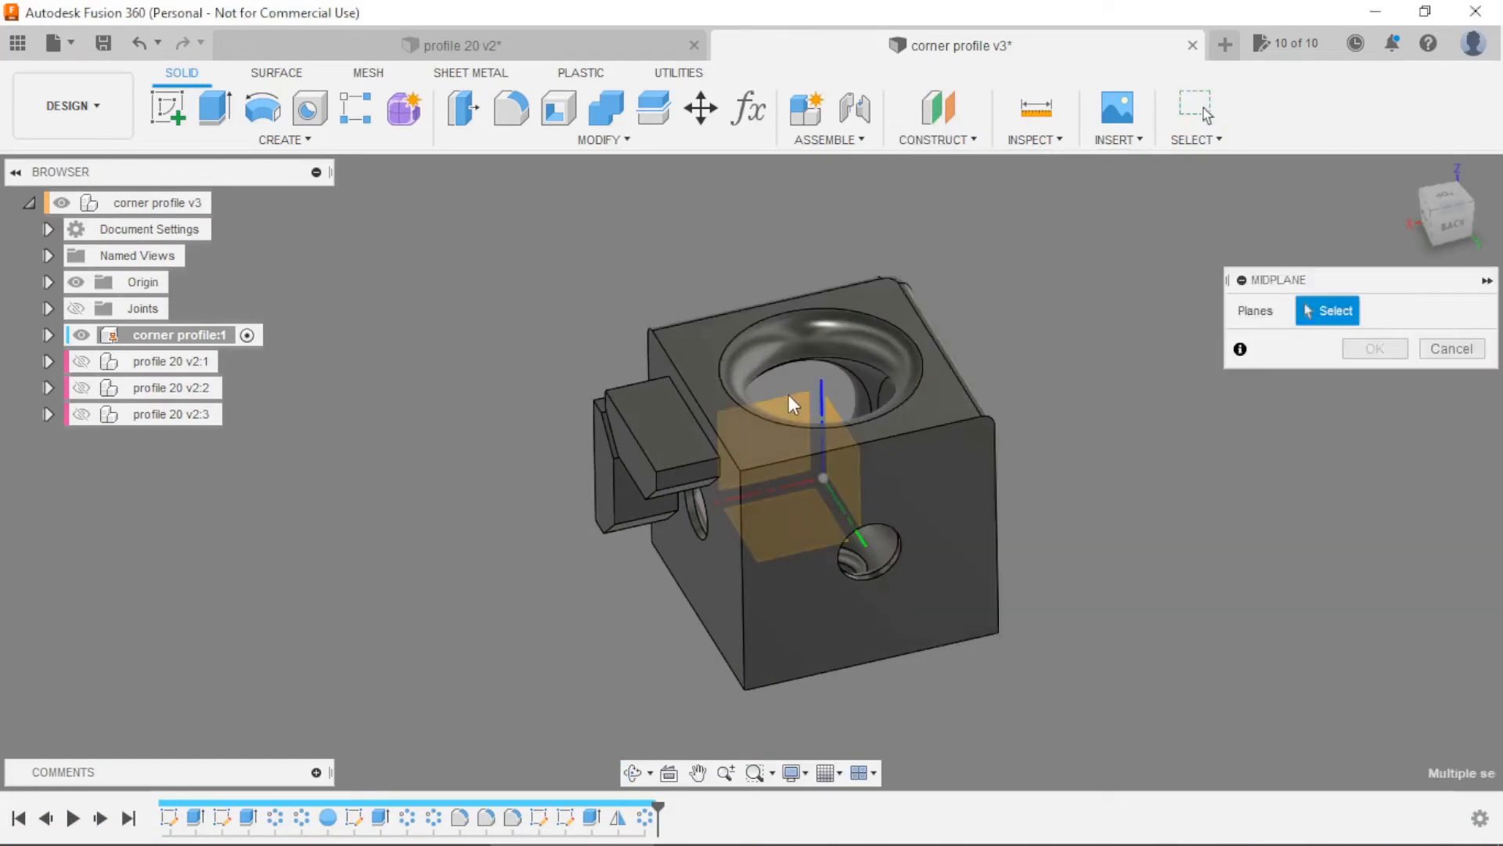
left_click(826, 409)
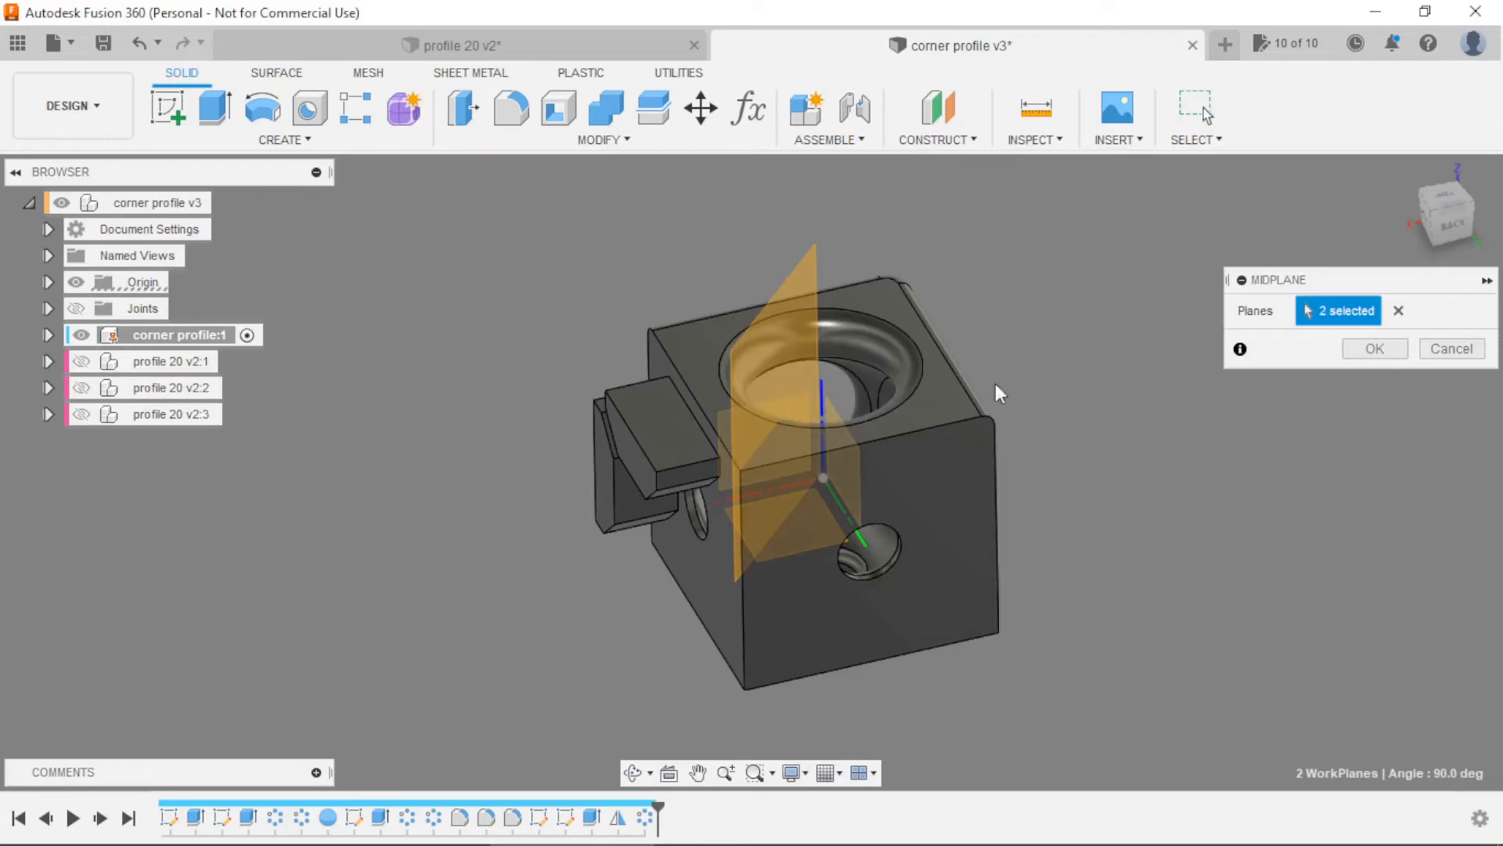
left_click(1396, 351)
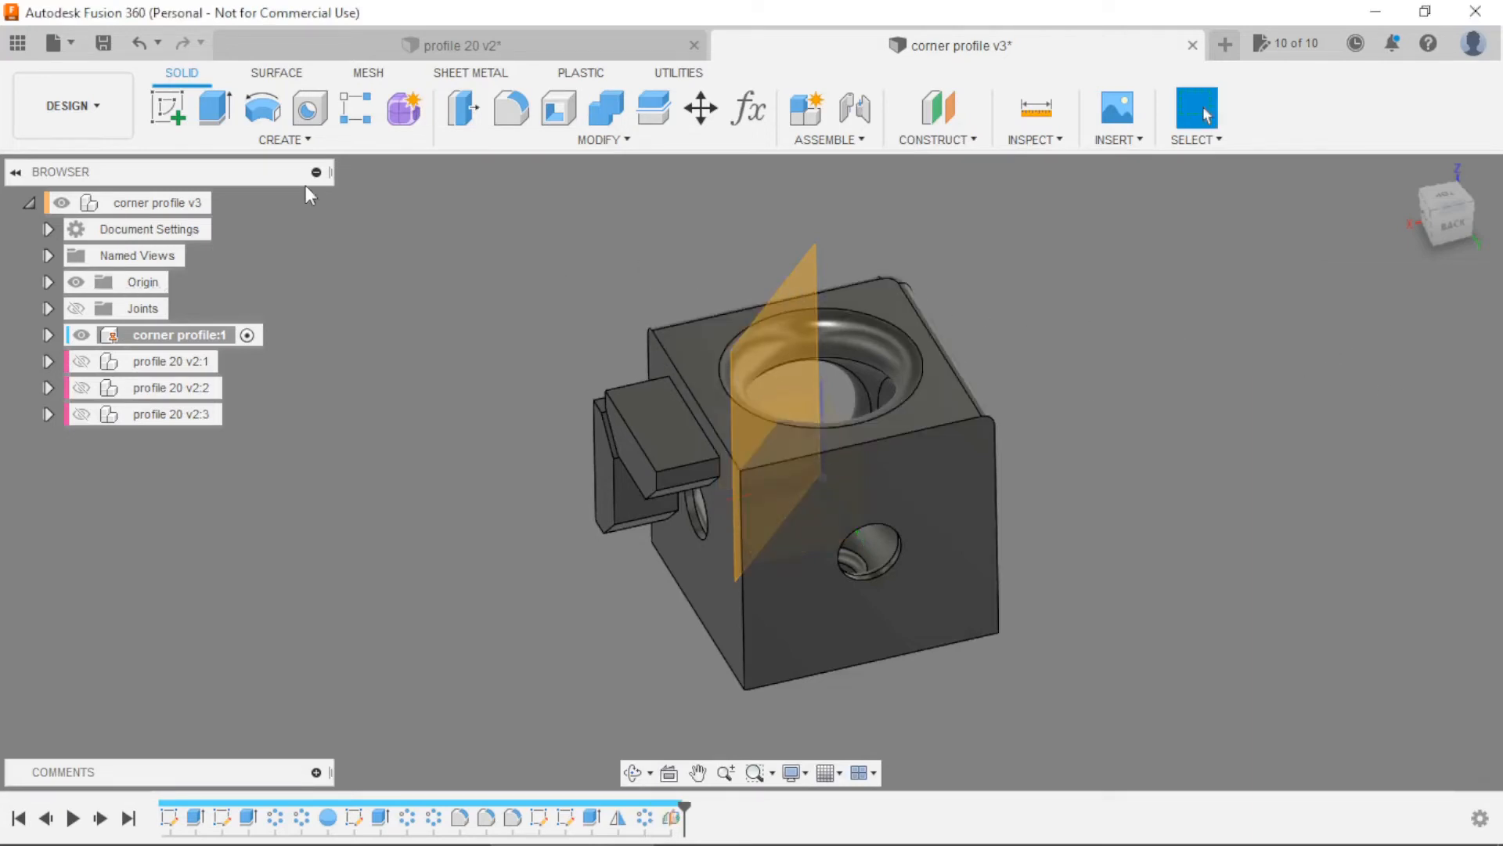
Mirror the block's extrusion, mirror and circular pattern features across the diagonal midplane onto the adjacent side face
left_click(415, 139)
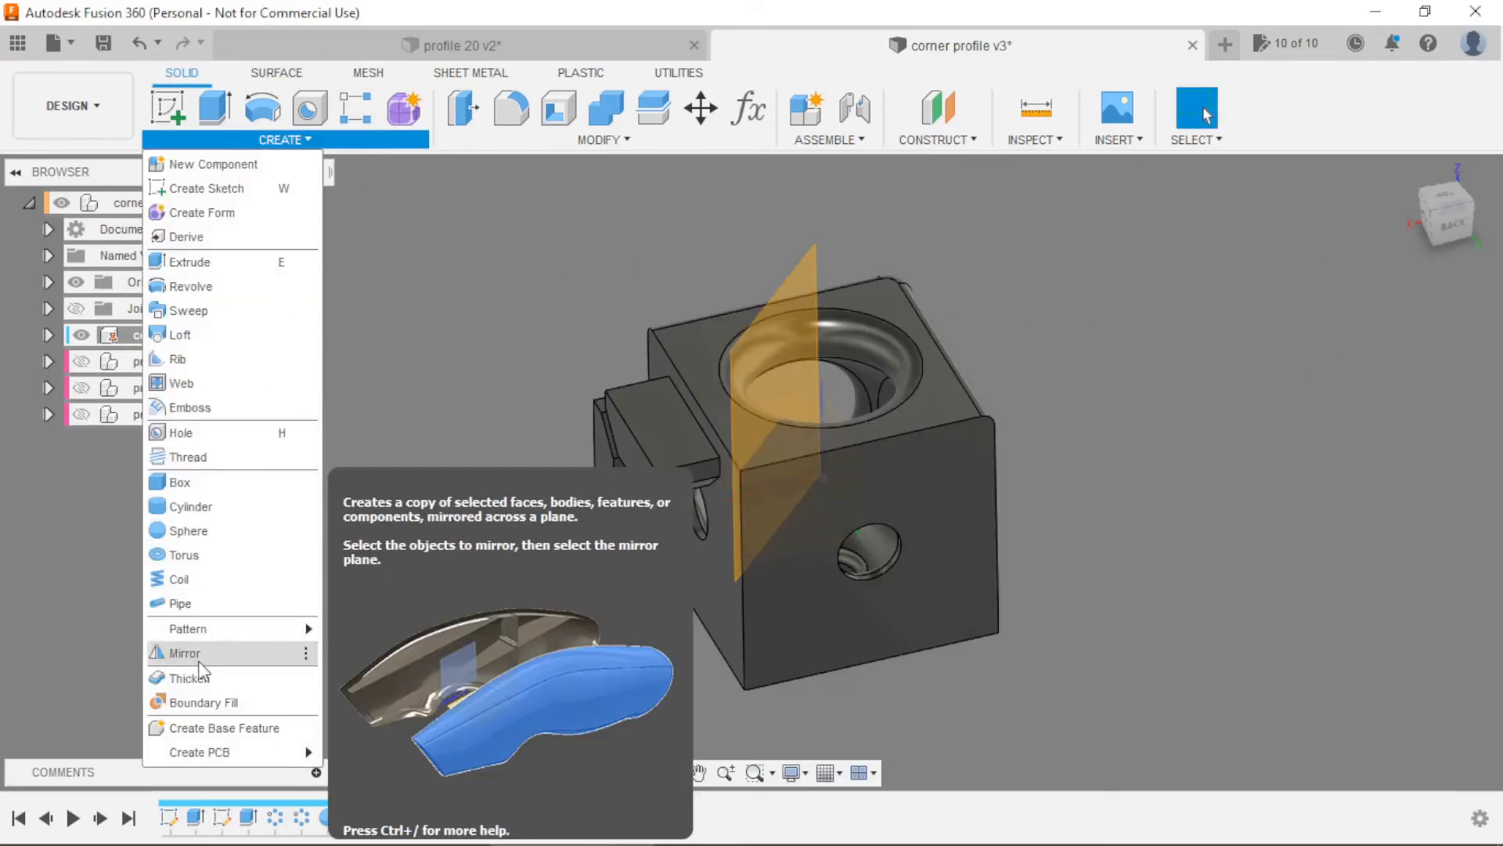
left_click(198, 656)
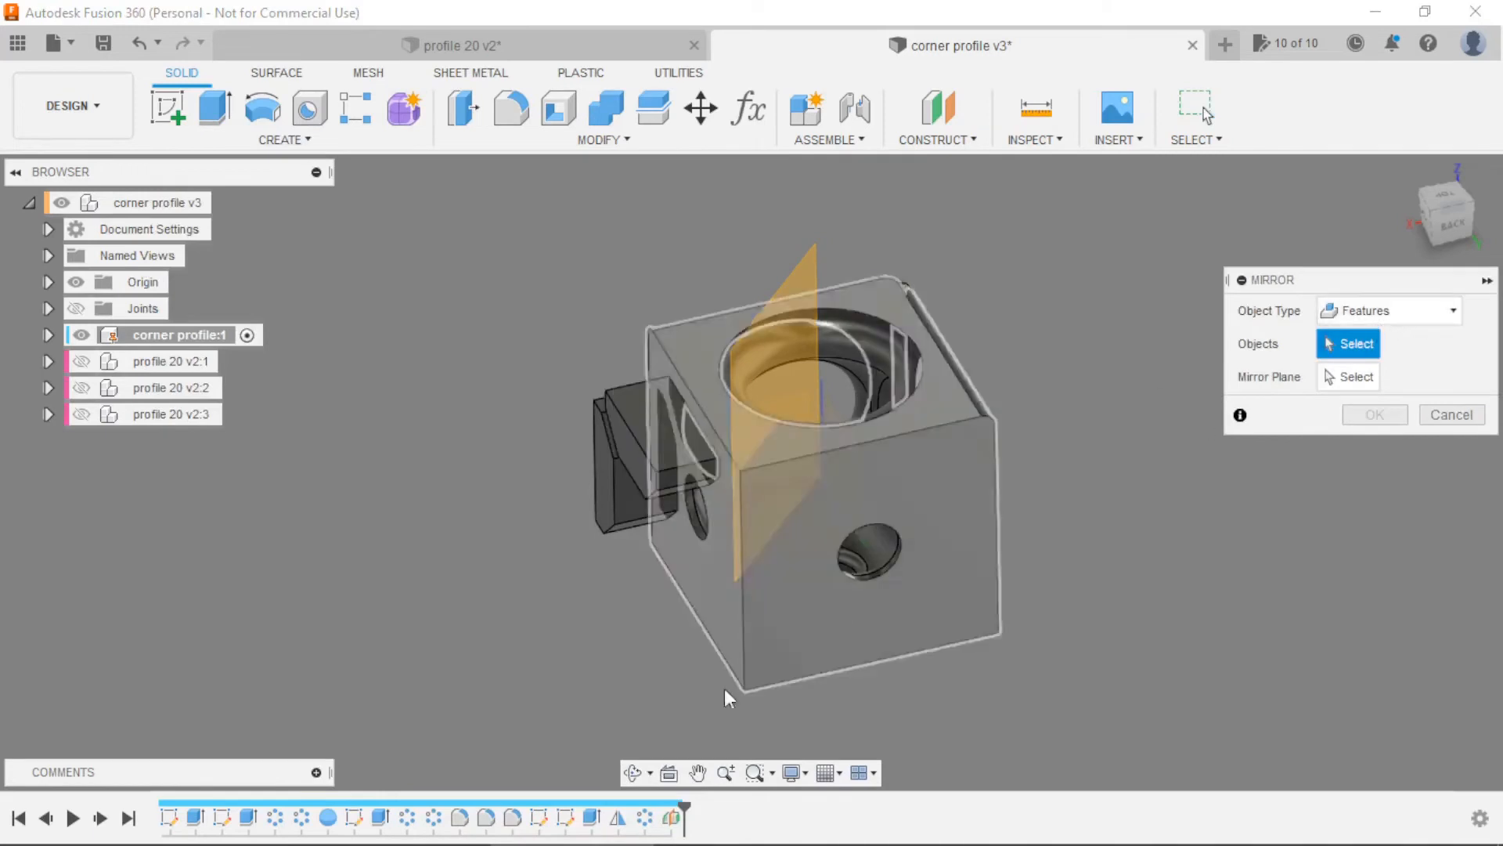
left_click(592, 818)
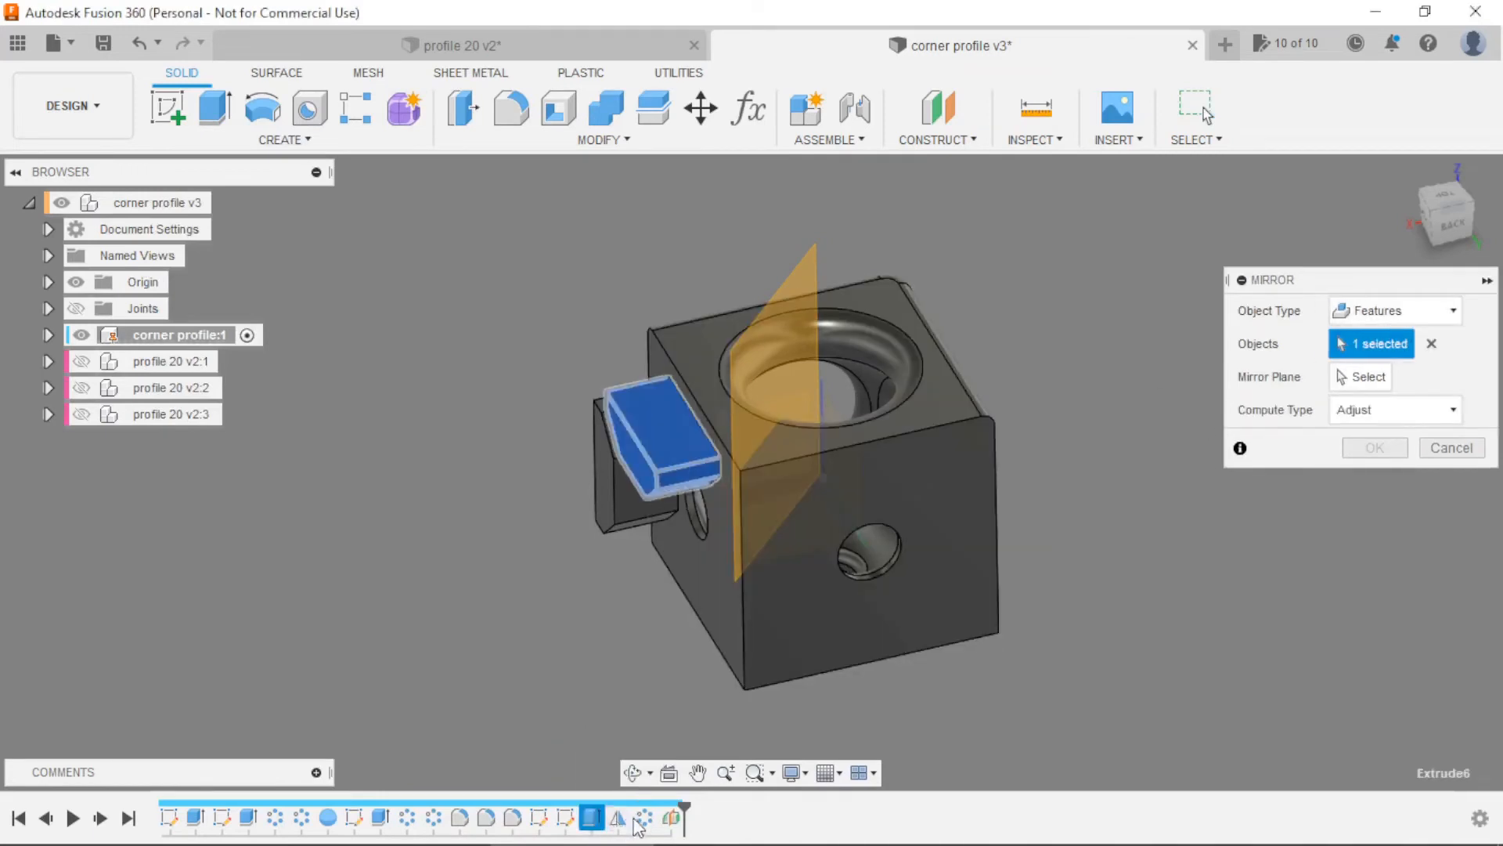
left_click(644, 819, "shift")
left_click(1364, 379)
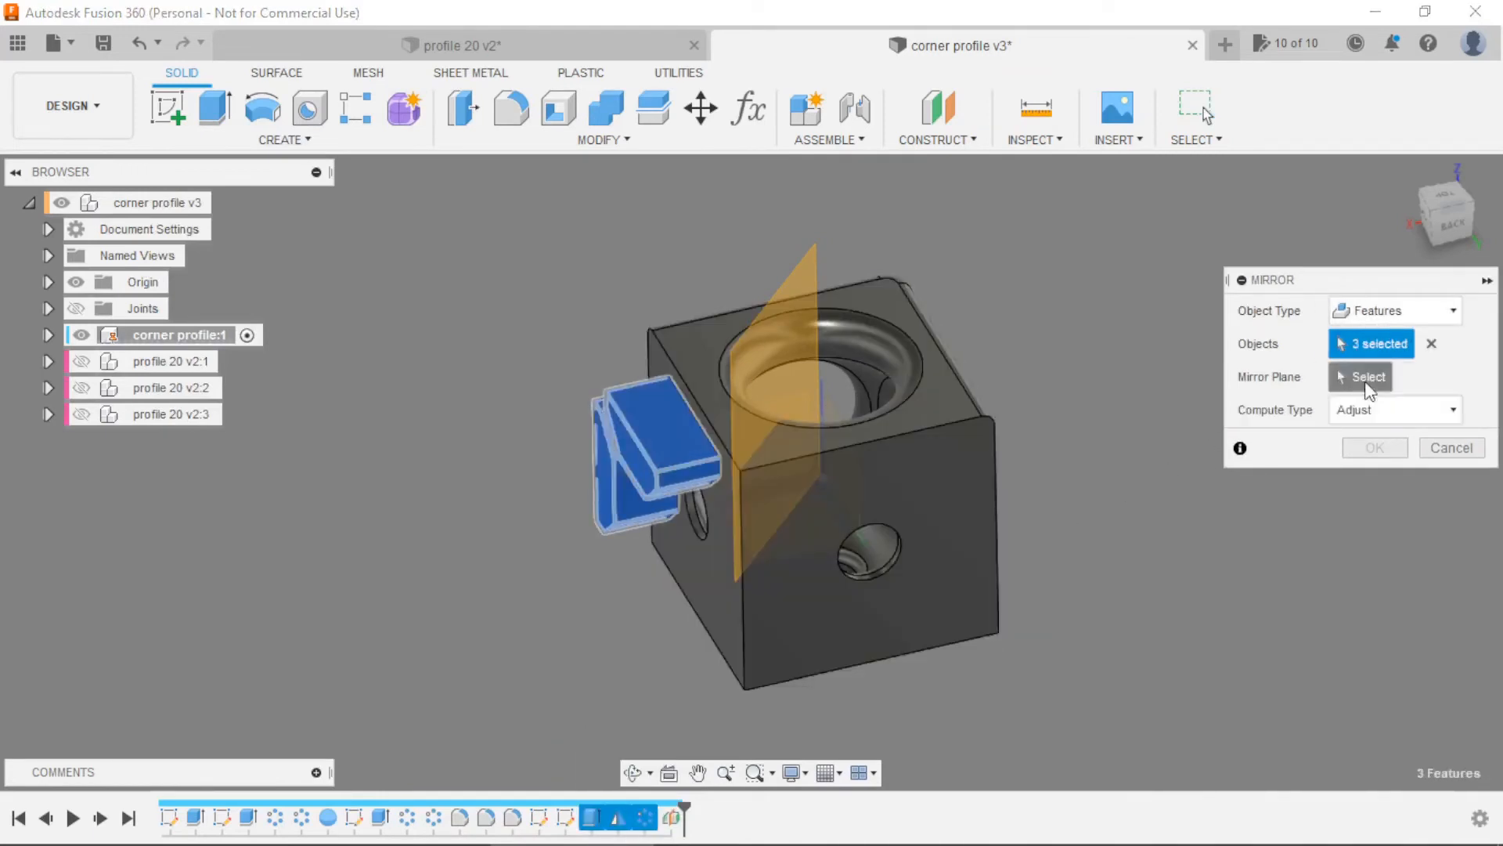
left_click(764, 319)
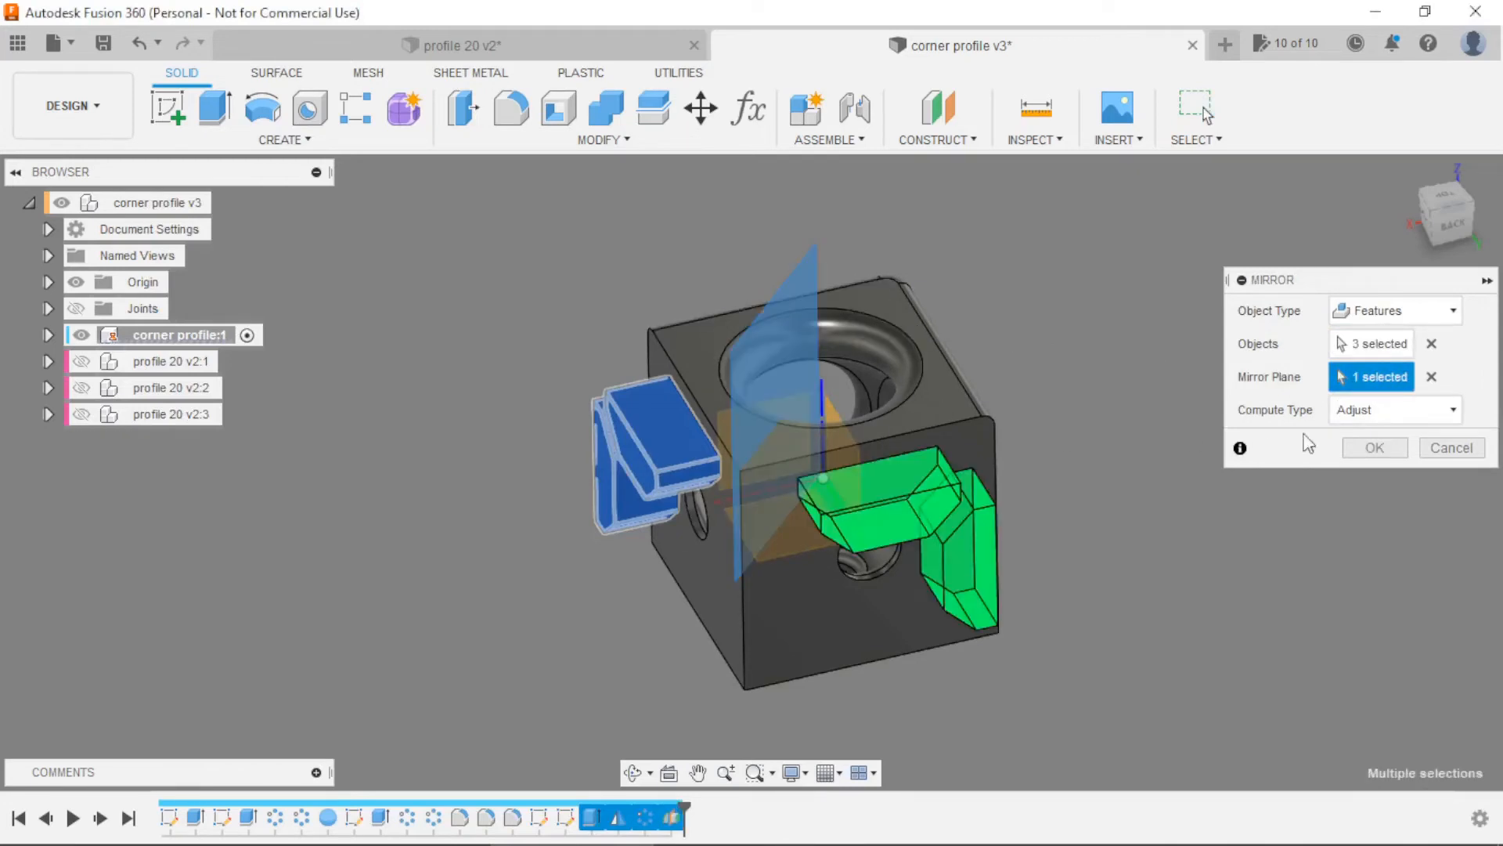
left_click(1369, 448)
Show profile 20 v2:1 again and check the blocks' alignment with its slots from the right view and at an angle
middle_click_drag(1092, 378, 1127, 298, "shift")
middle_click_drag(1141, 490, 1222, 501, "shift")
left_click(82, 361)
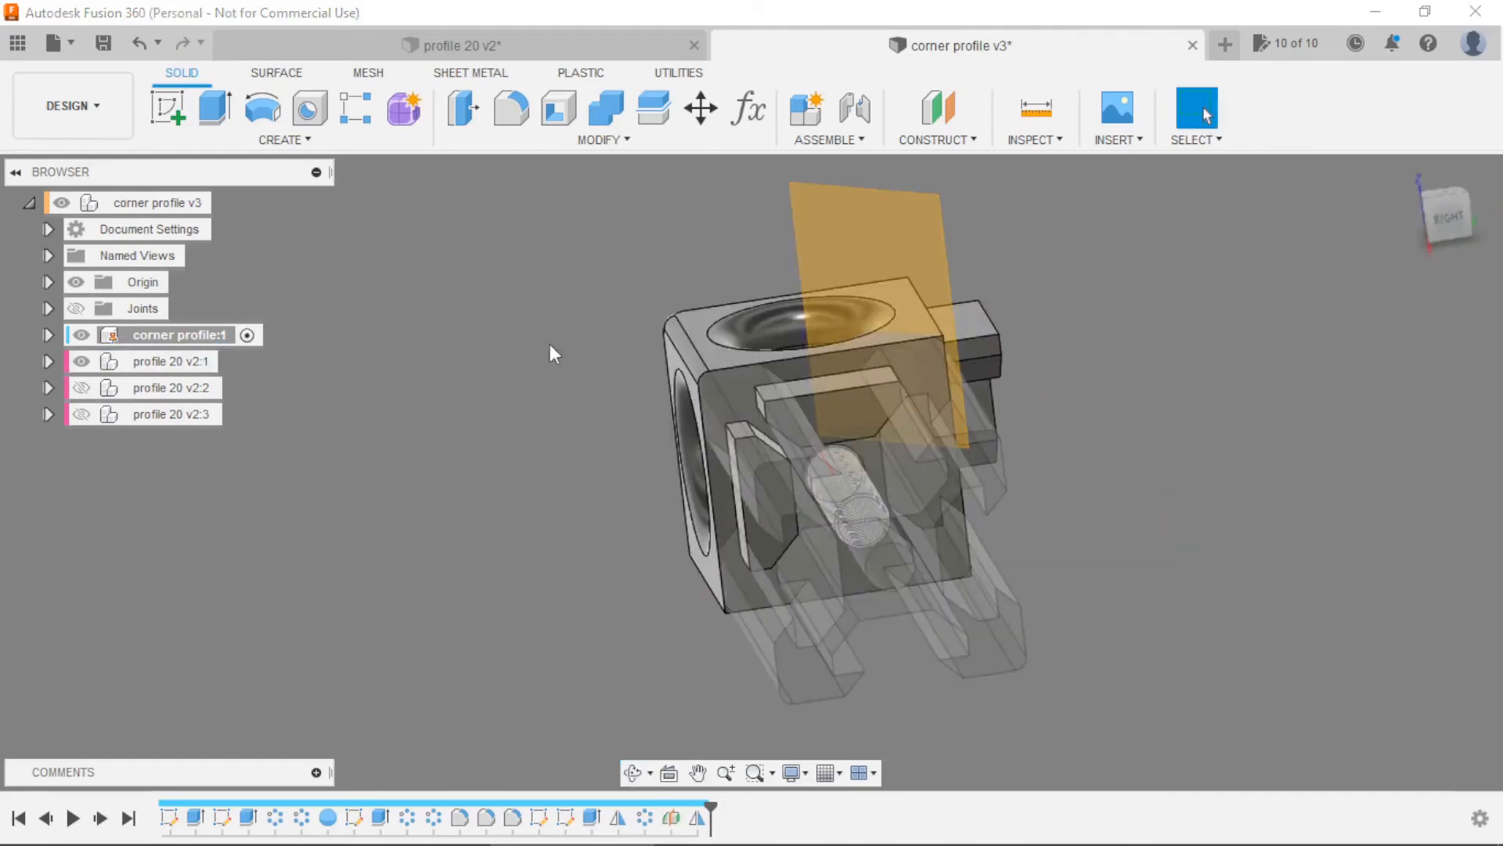
left_click(1456, 219)
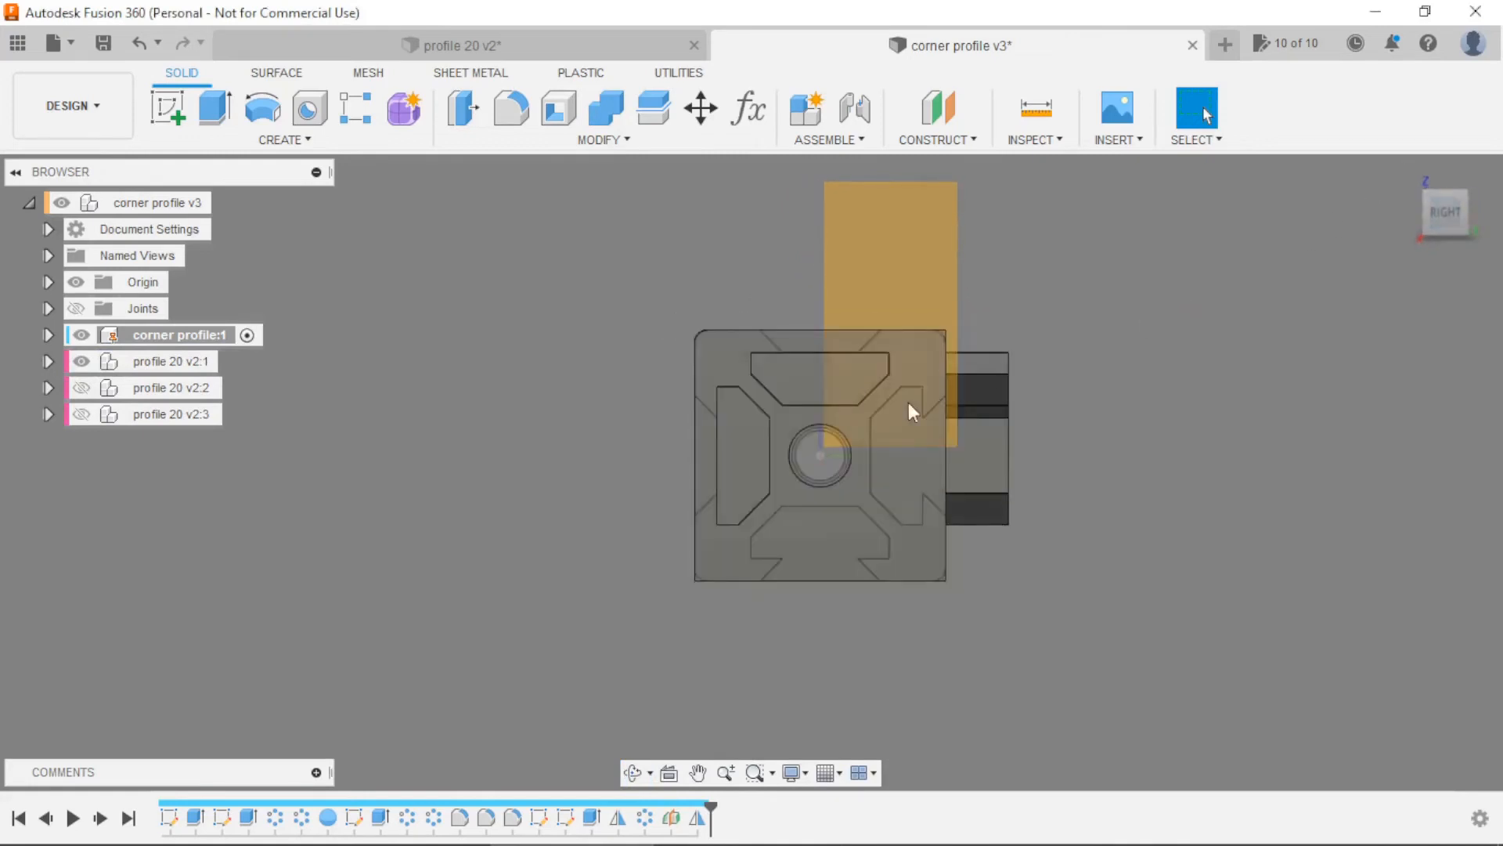
middle_click_drag(1218, 423, 1123, 463, "shift")
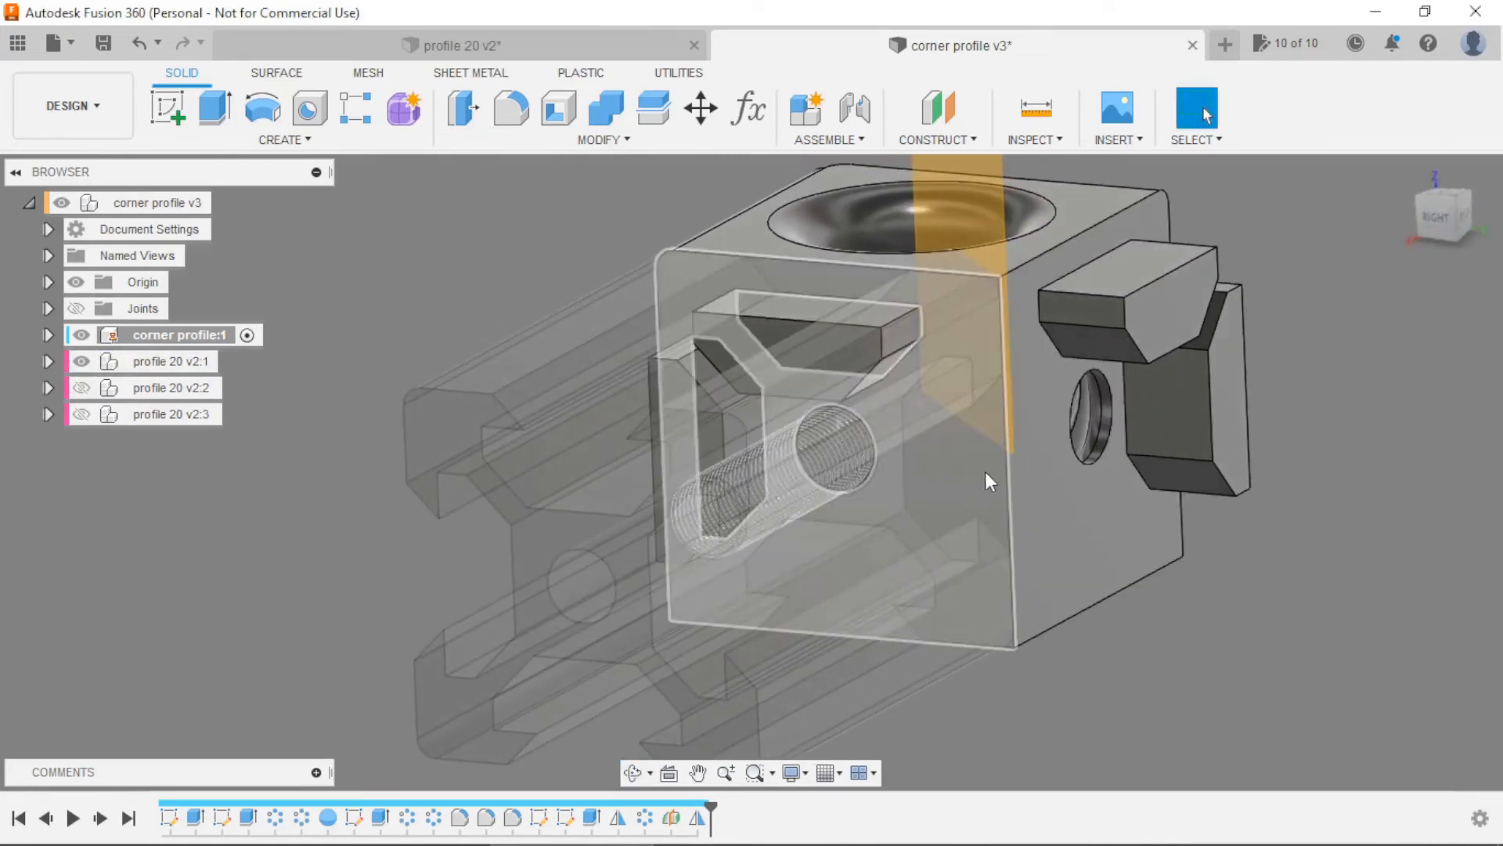
Construct a diagonal midplane between the block-bearing face under profile 20 v2:1 and the cube's bottom face
middle_click_drag(1006, 490, 1276, 453, "shift")
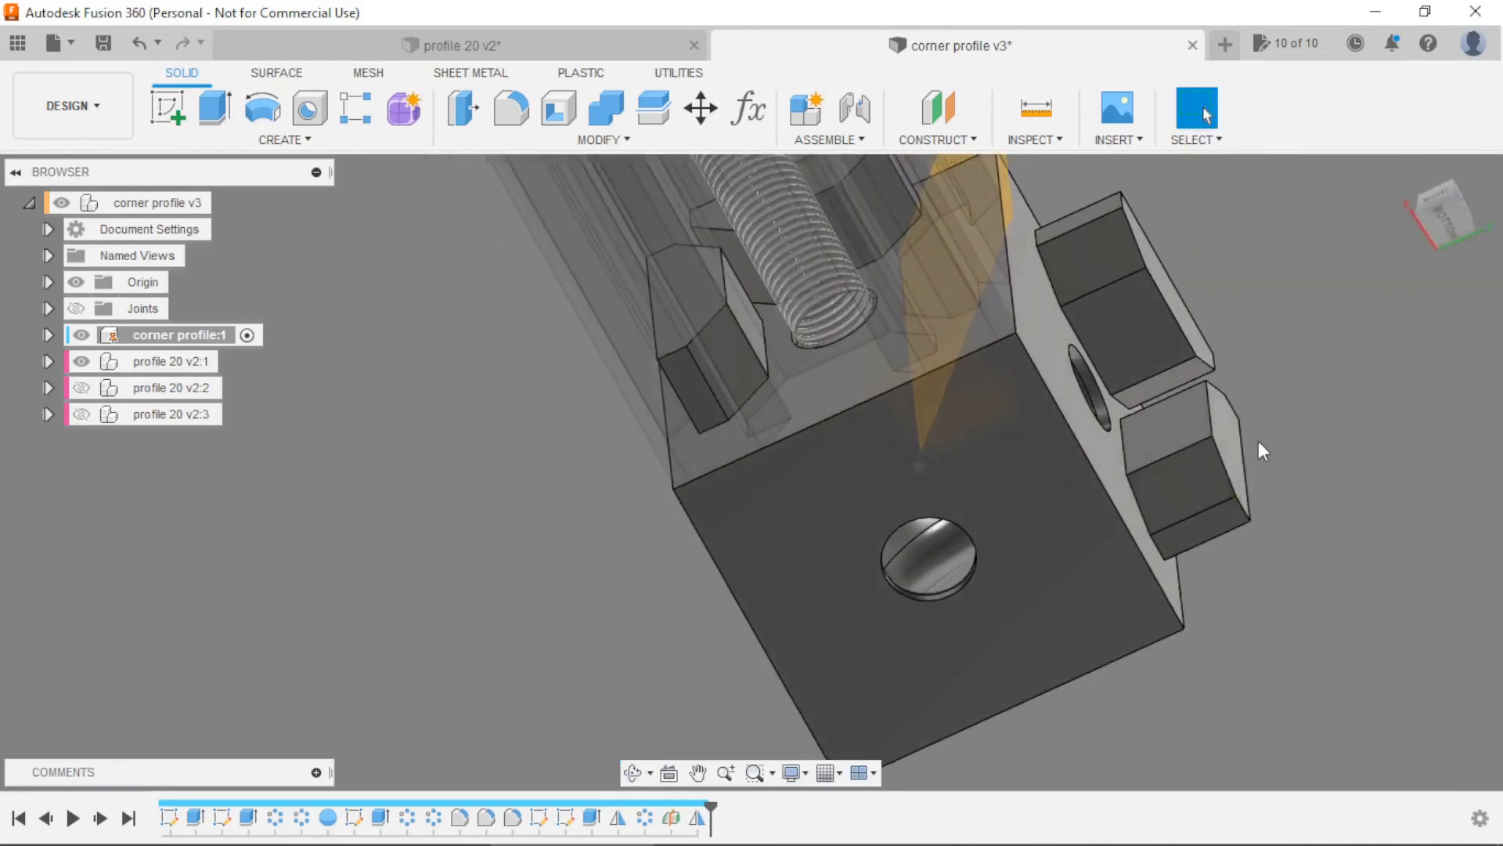
left_click(916, 141)
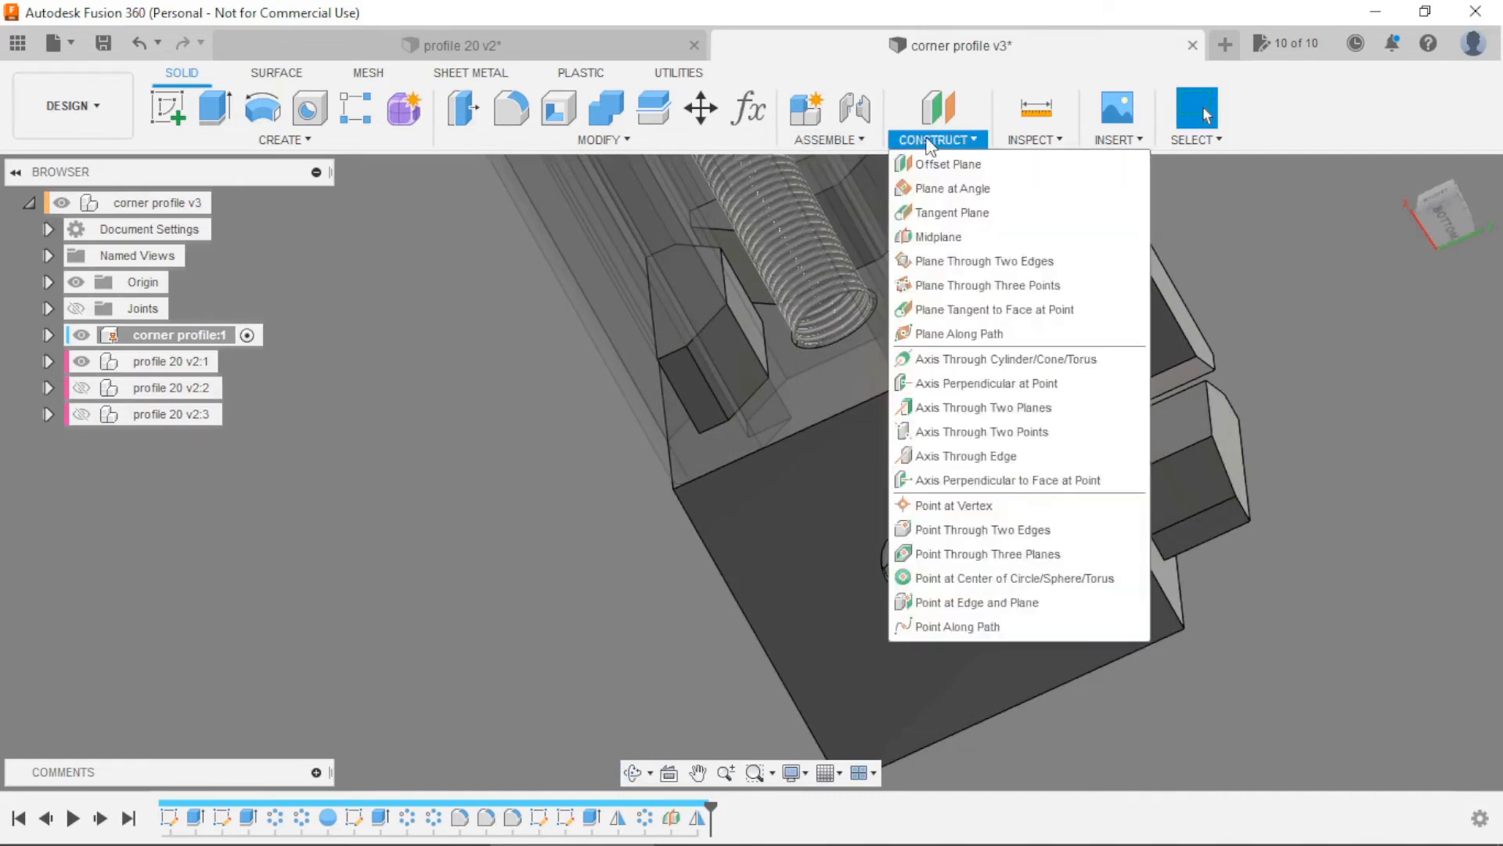
left_click(940, 236)
left_click(860, 374)
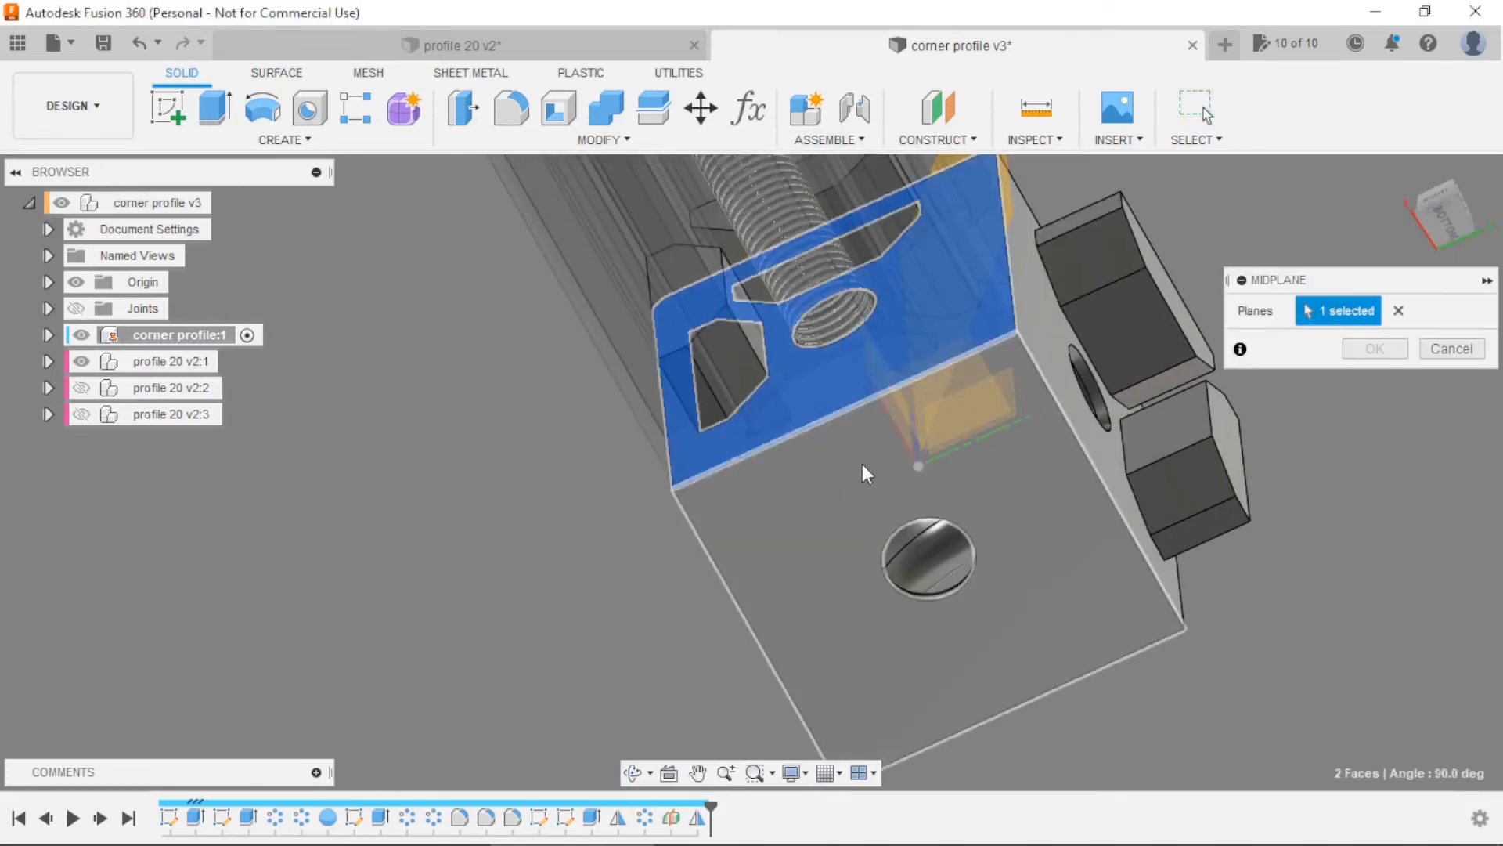
left_click(862, 466)
left_click(1392, 354)
middle_click_drag(1280, 419, 1272, 425, "shift")
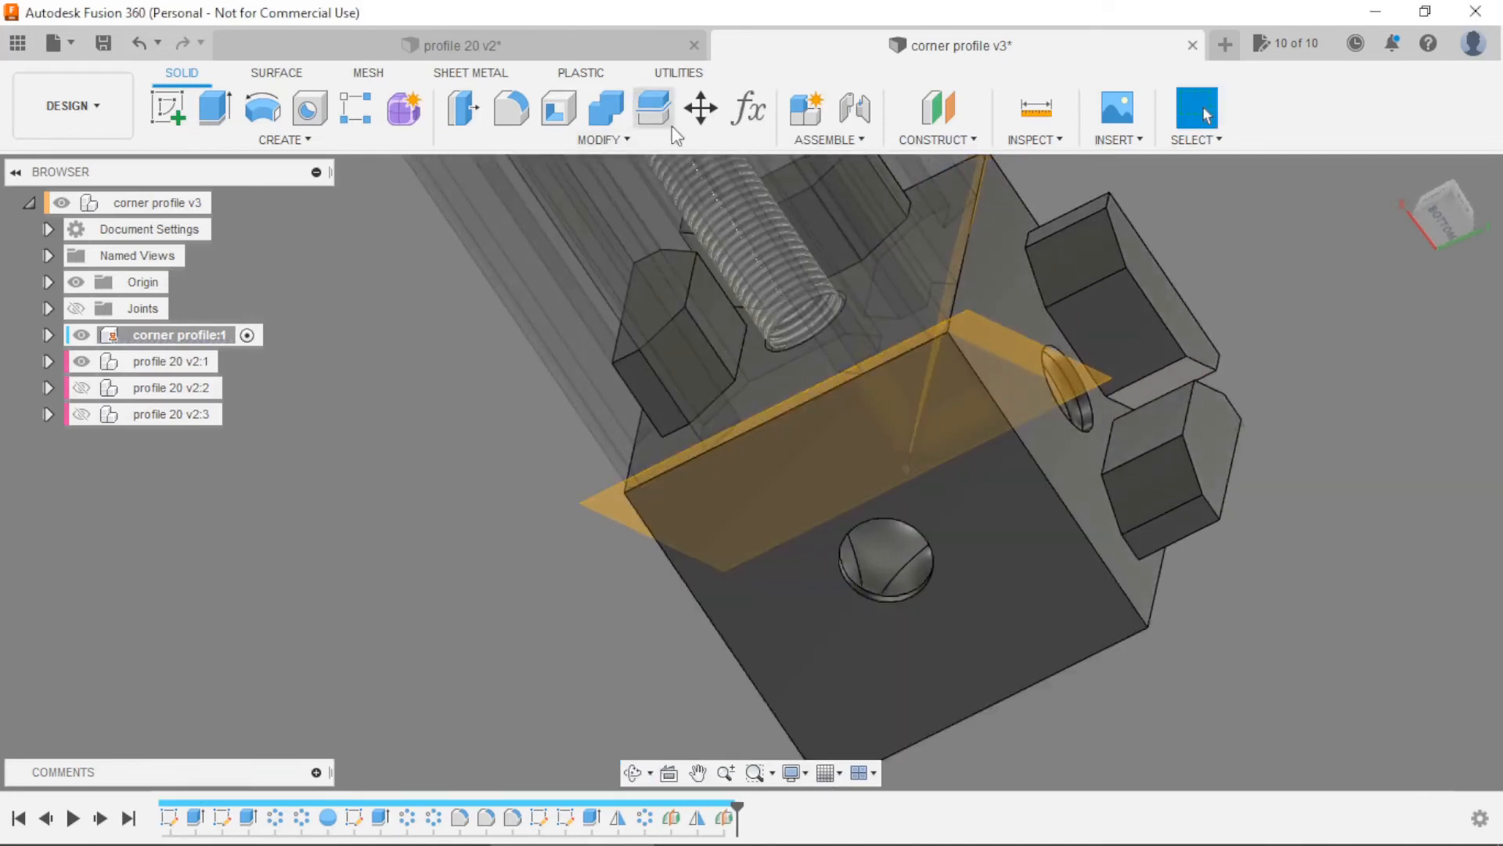
Mirror the block's extrusion and mirror features across the new diagonal midplane onto the cube's bottom face
left_click(284, 139)
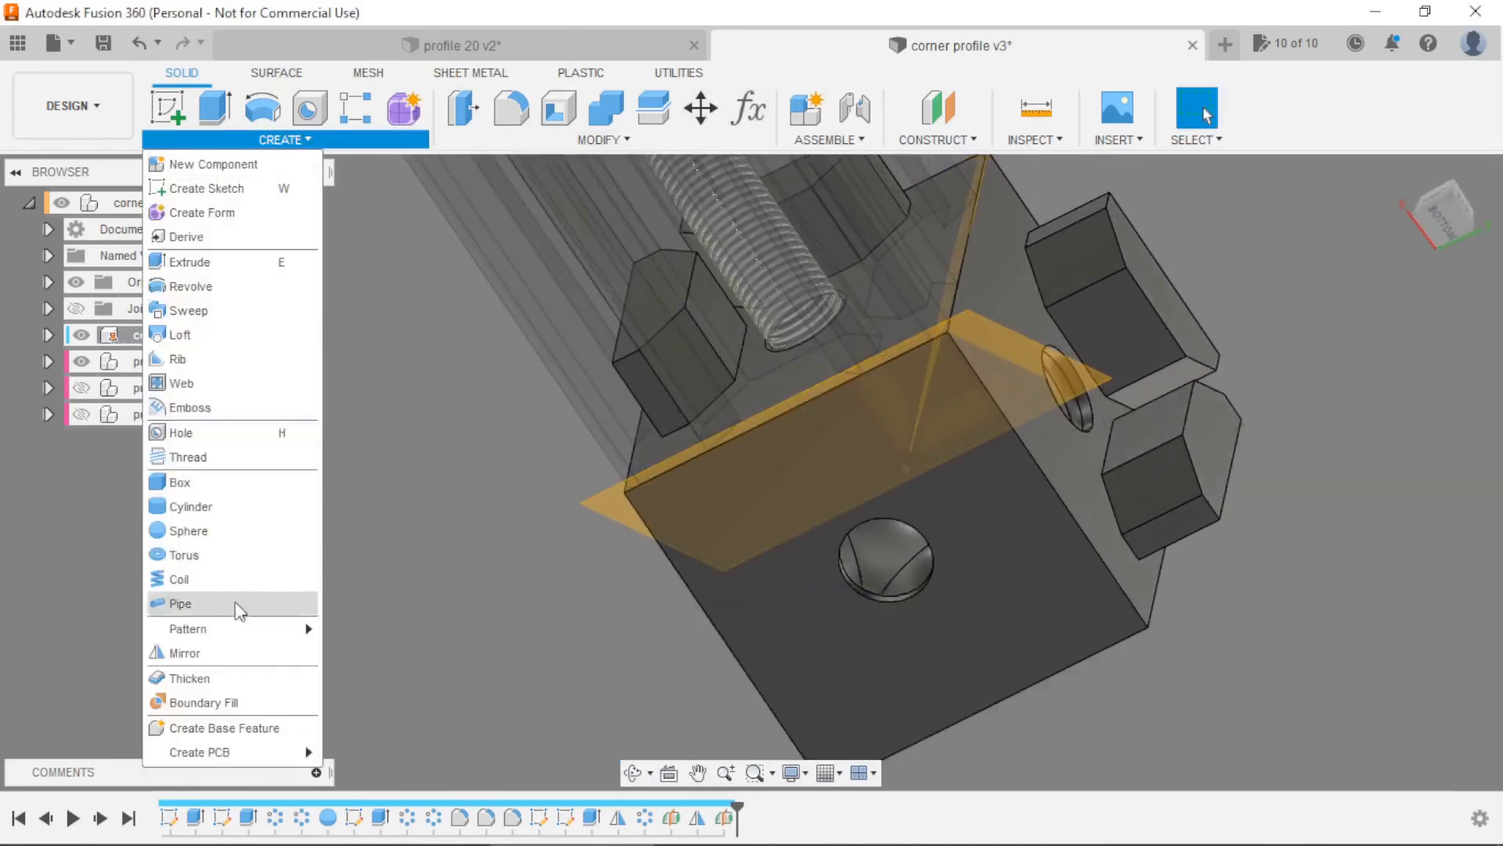
left_click(233, 650)
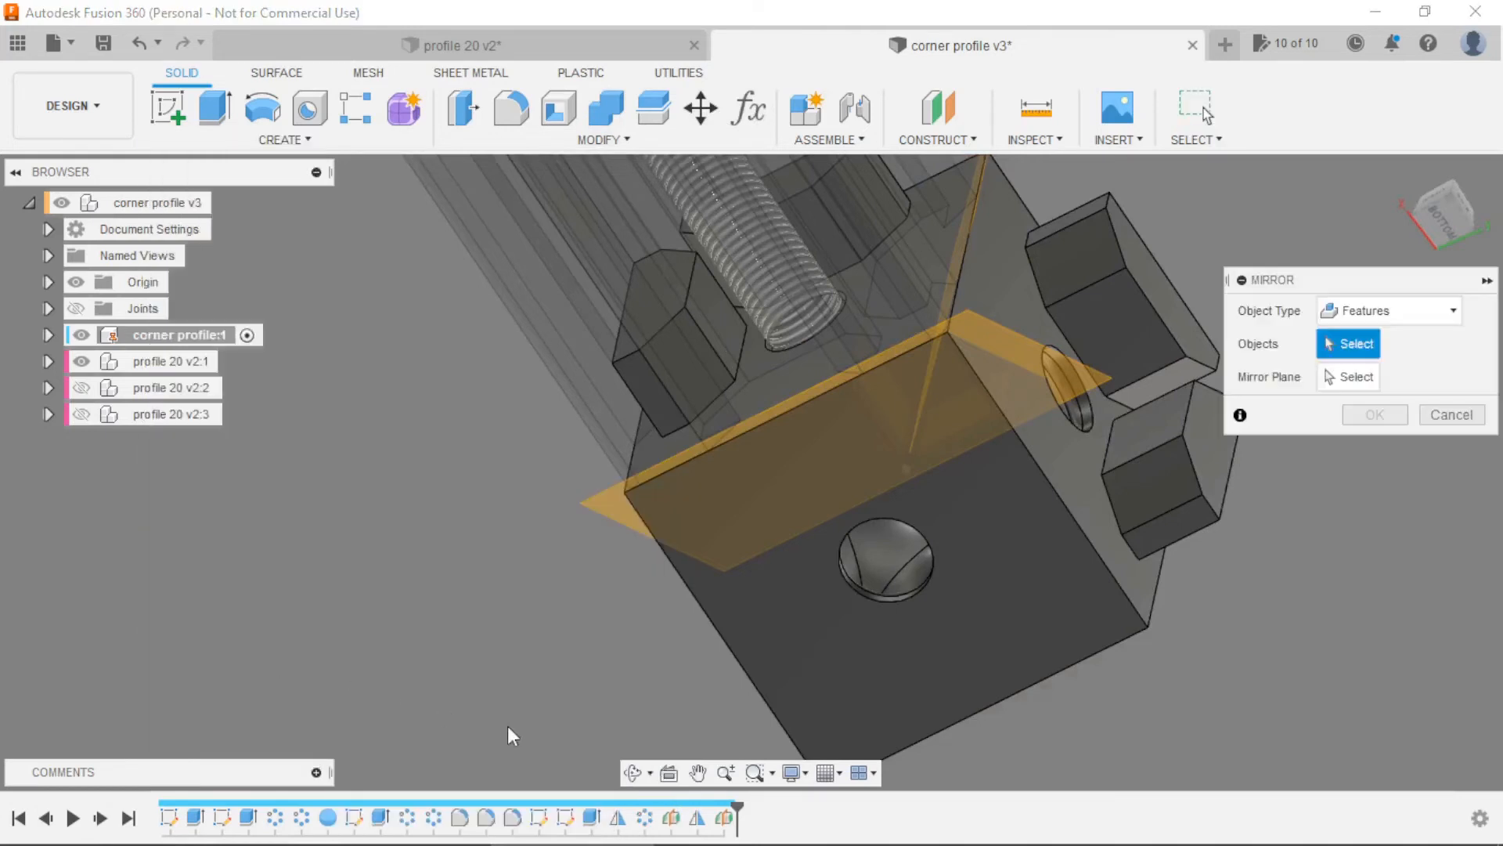
left_click(592, 819)
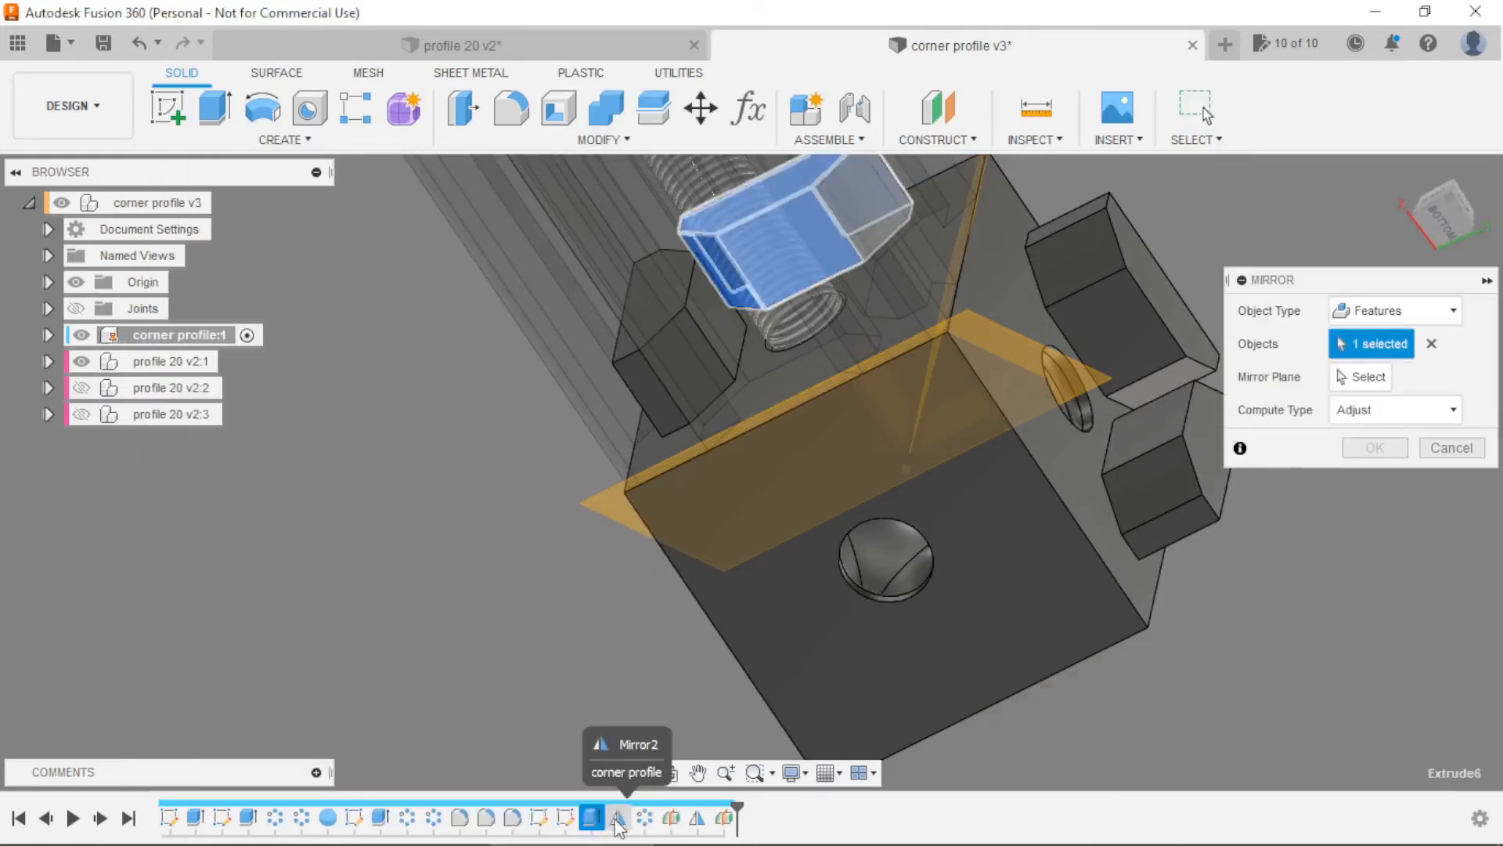
left_click(619, 819, "ctrl")
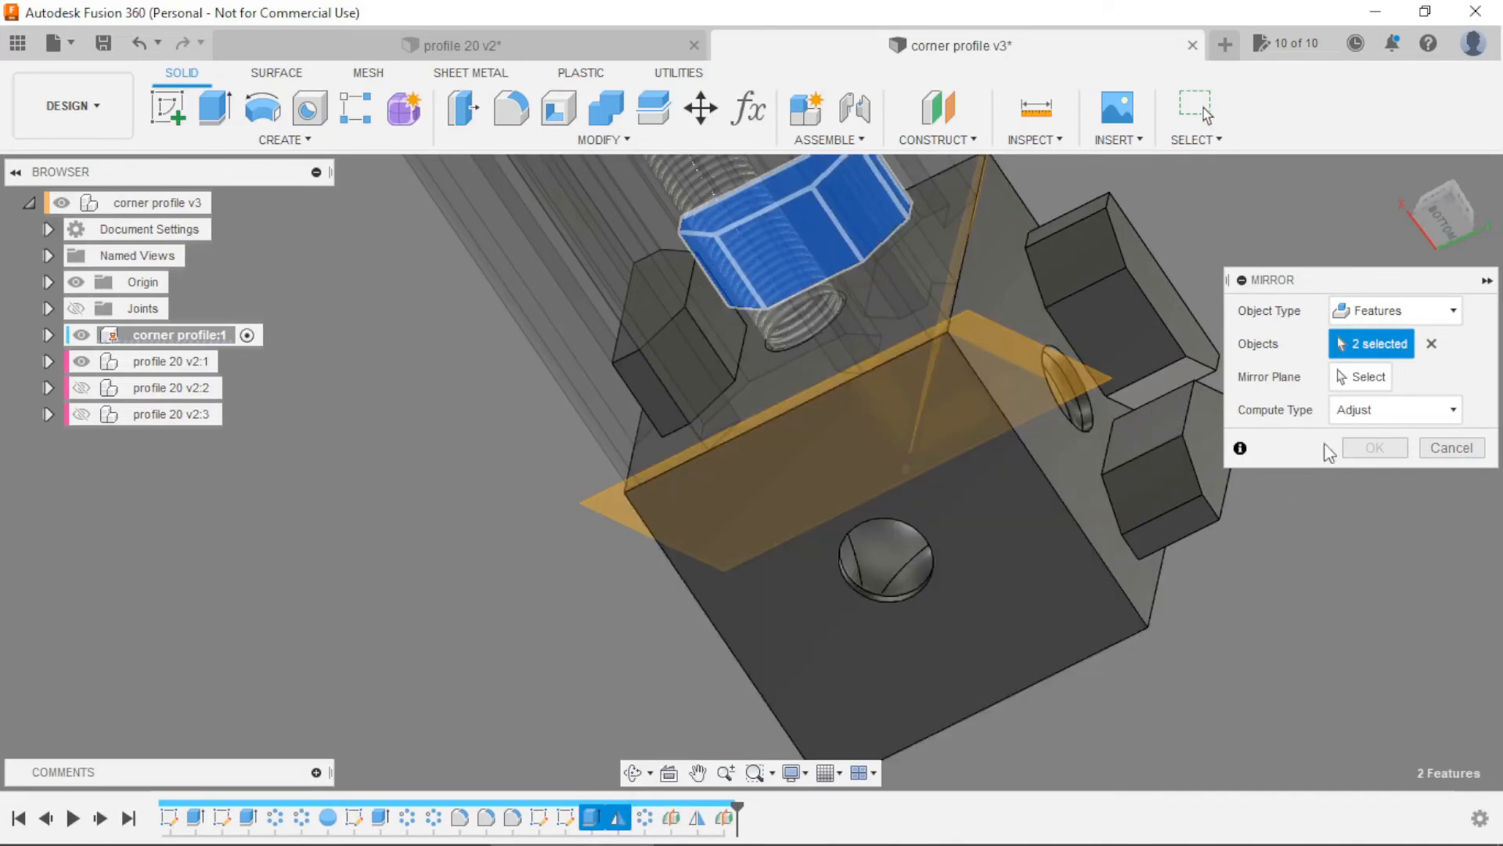
left_click(1341, 373)
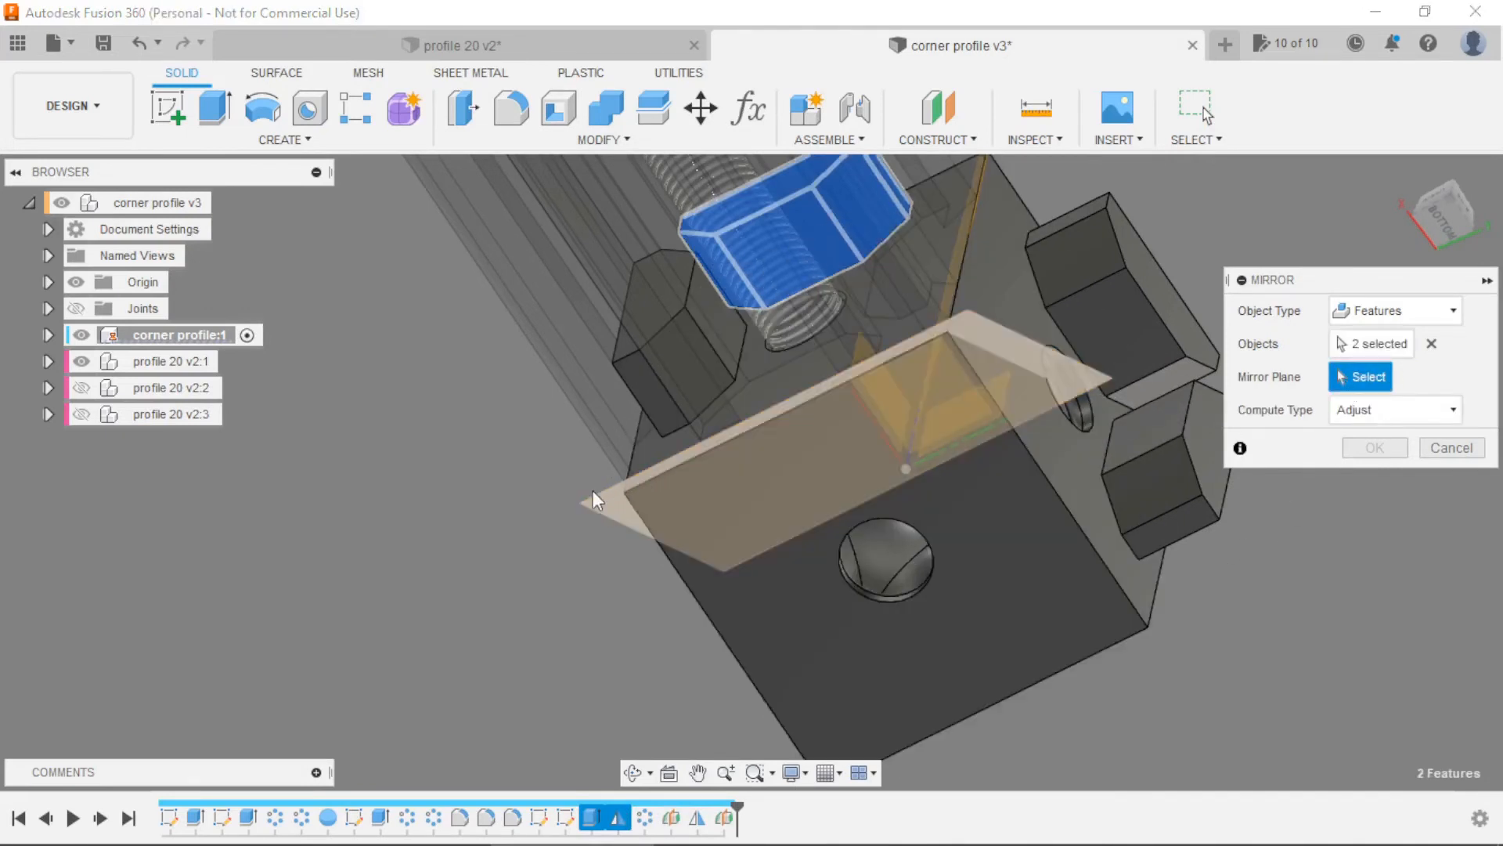
left_click(599, 498)
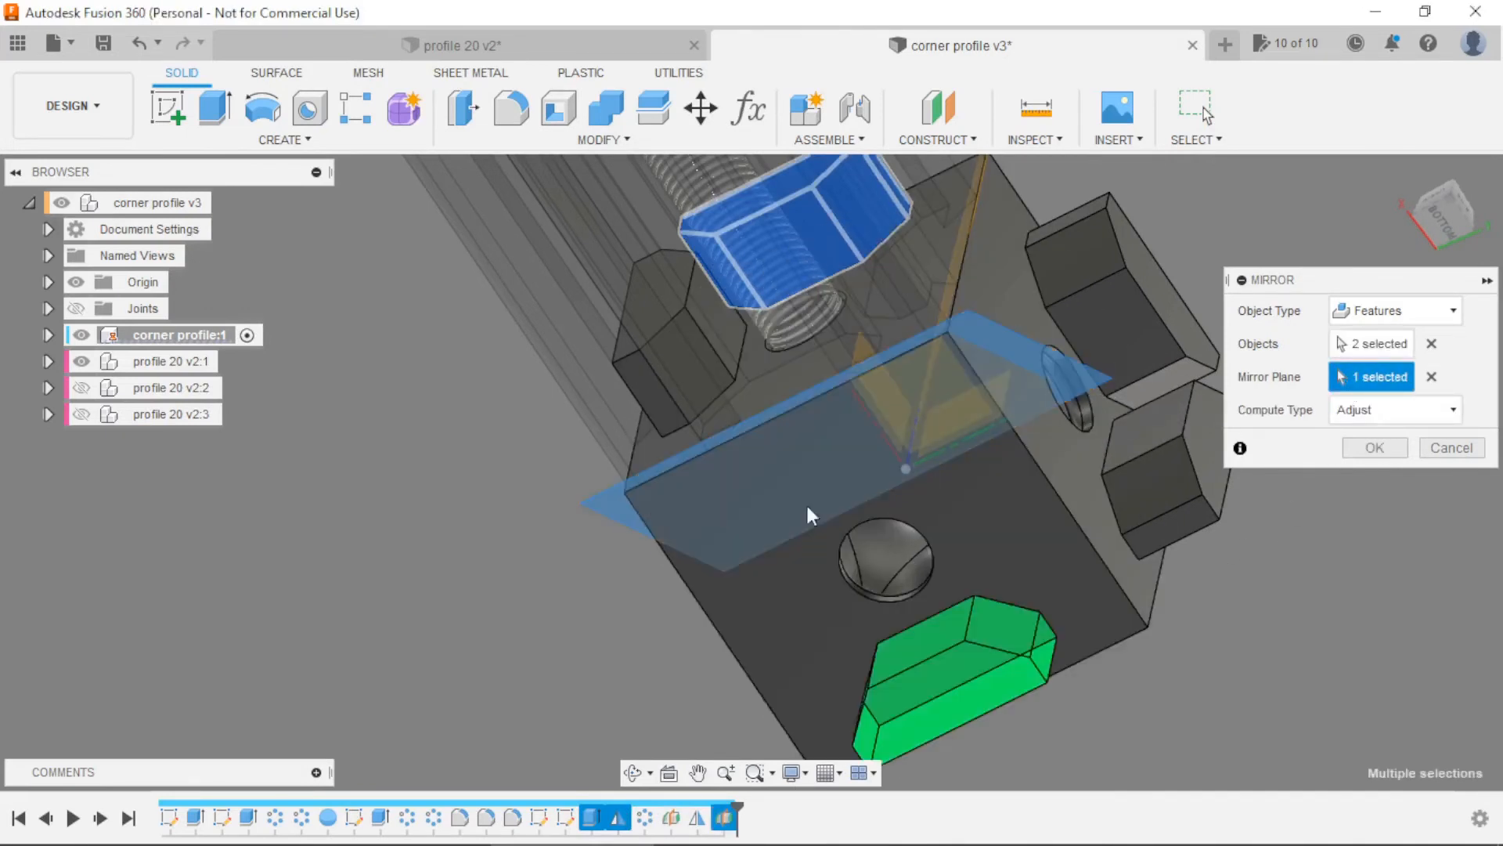
left_click(1350, 450)
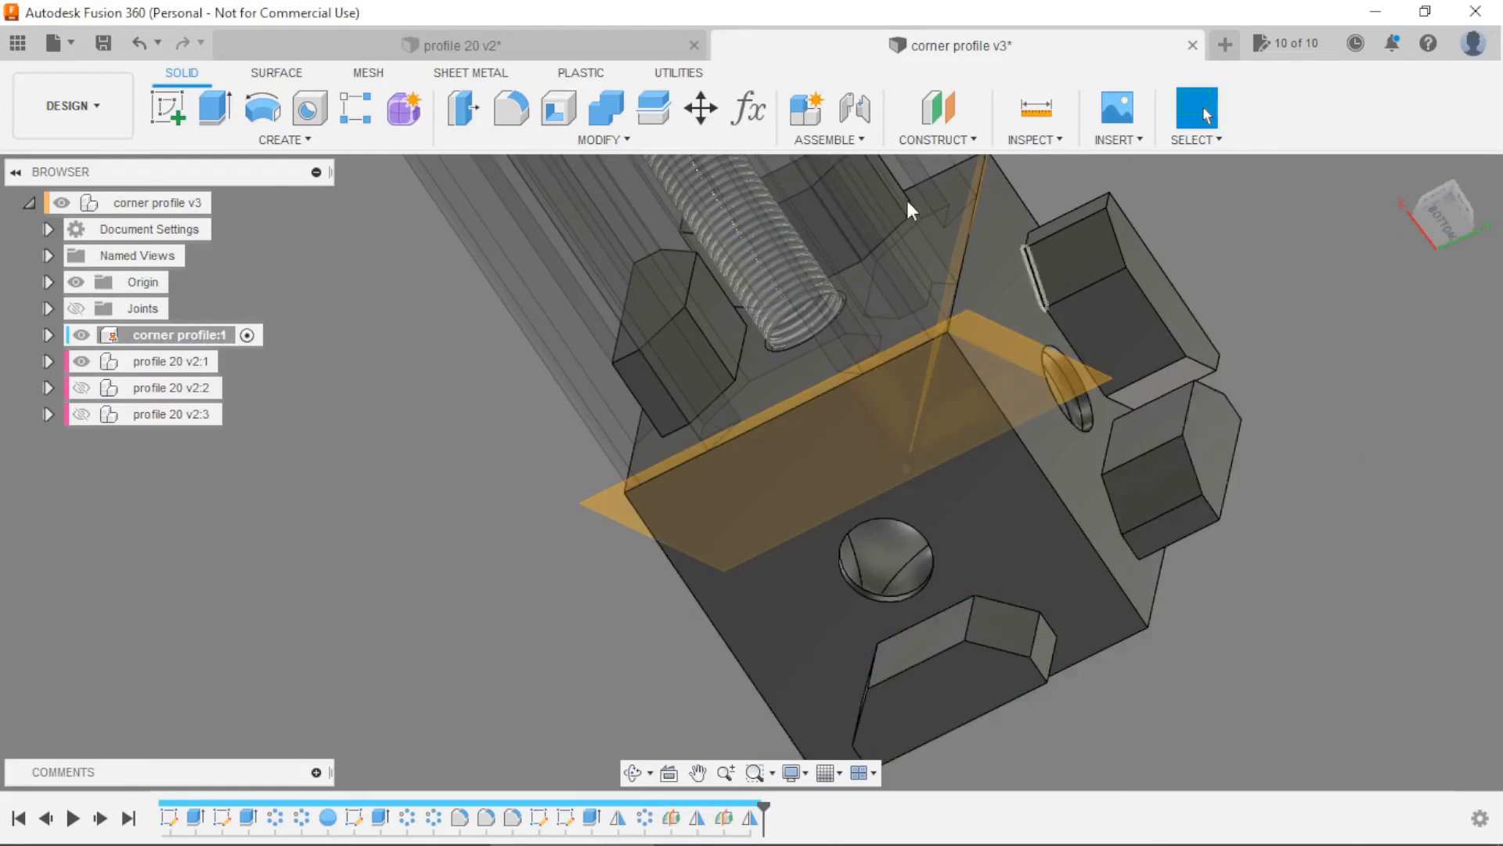
Circular-pattern the mirrored bottom block about the vertical axis with partial distribution, 90° angle and quantity 2
left_click(356, 108)
left_click(1359, 311)
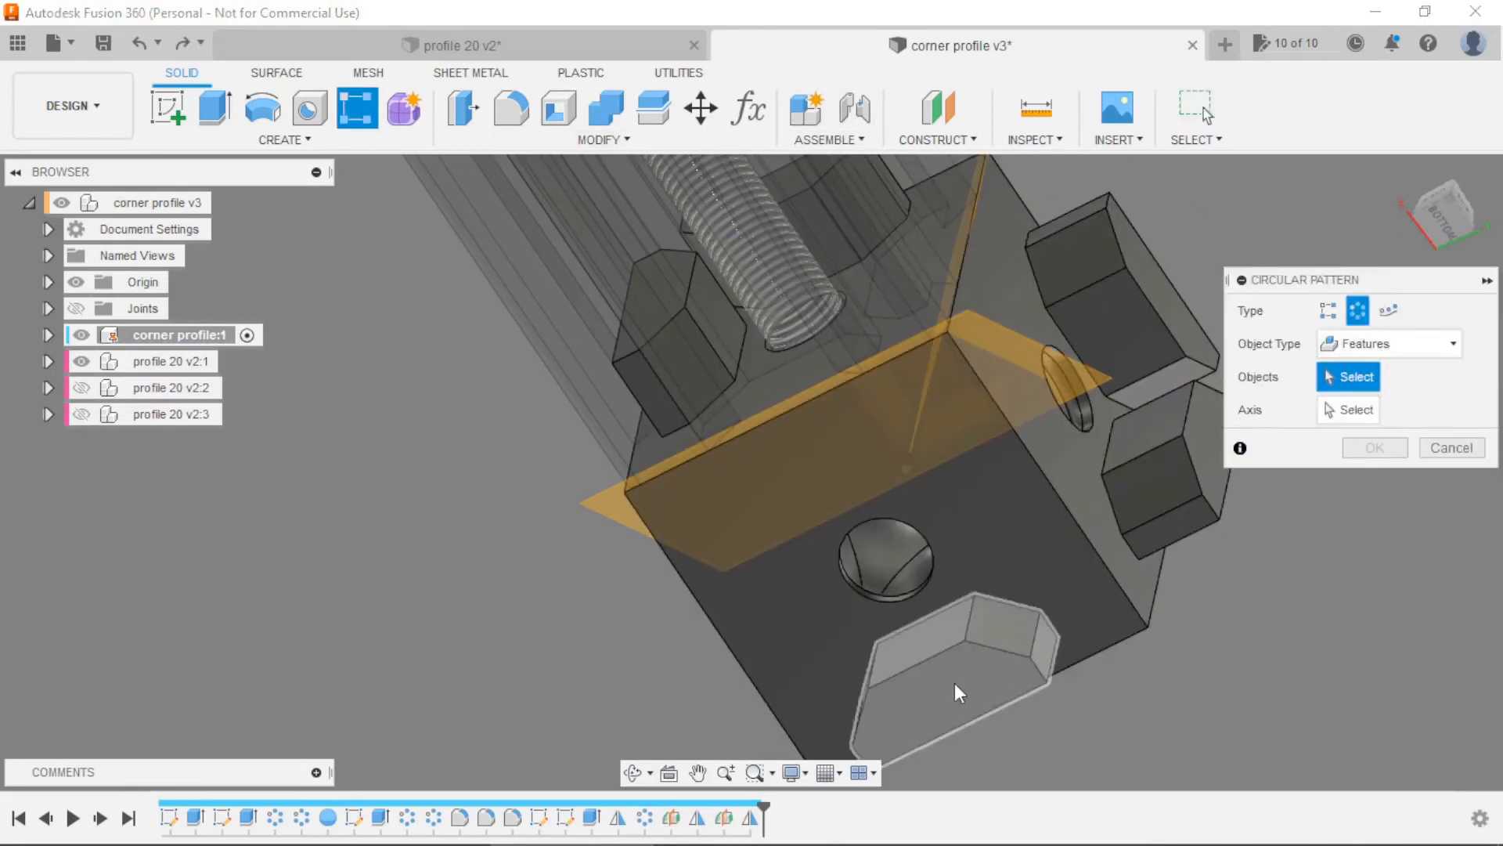
left_click(752, 818)
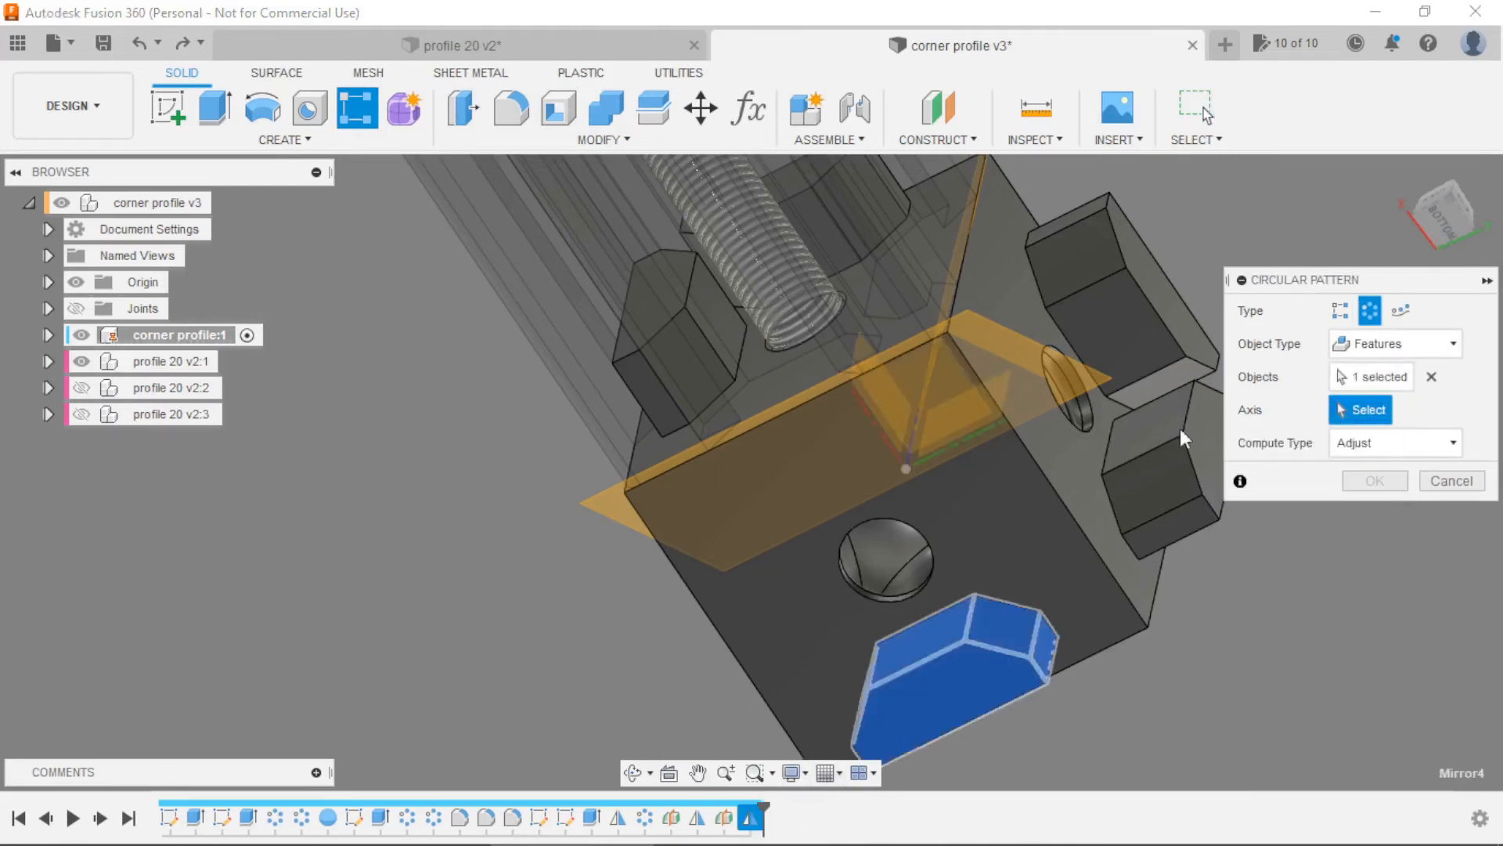
left_click(917, 443)
left_click(1392, 440)
left_click(1382, 490)
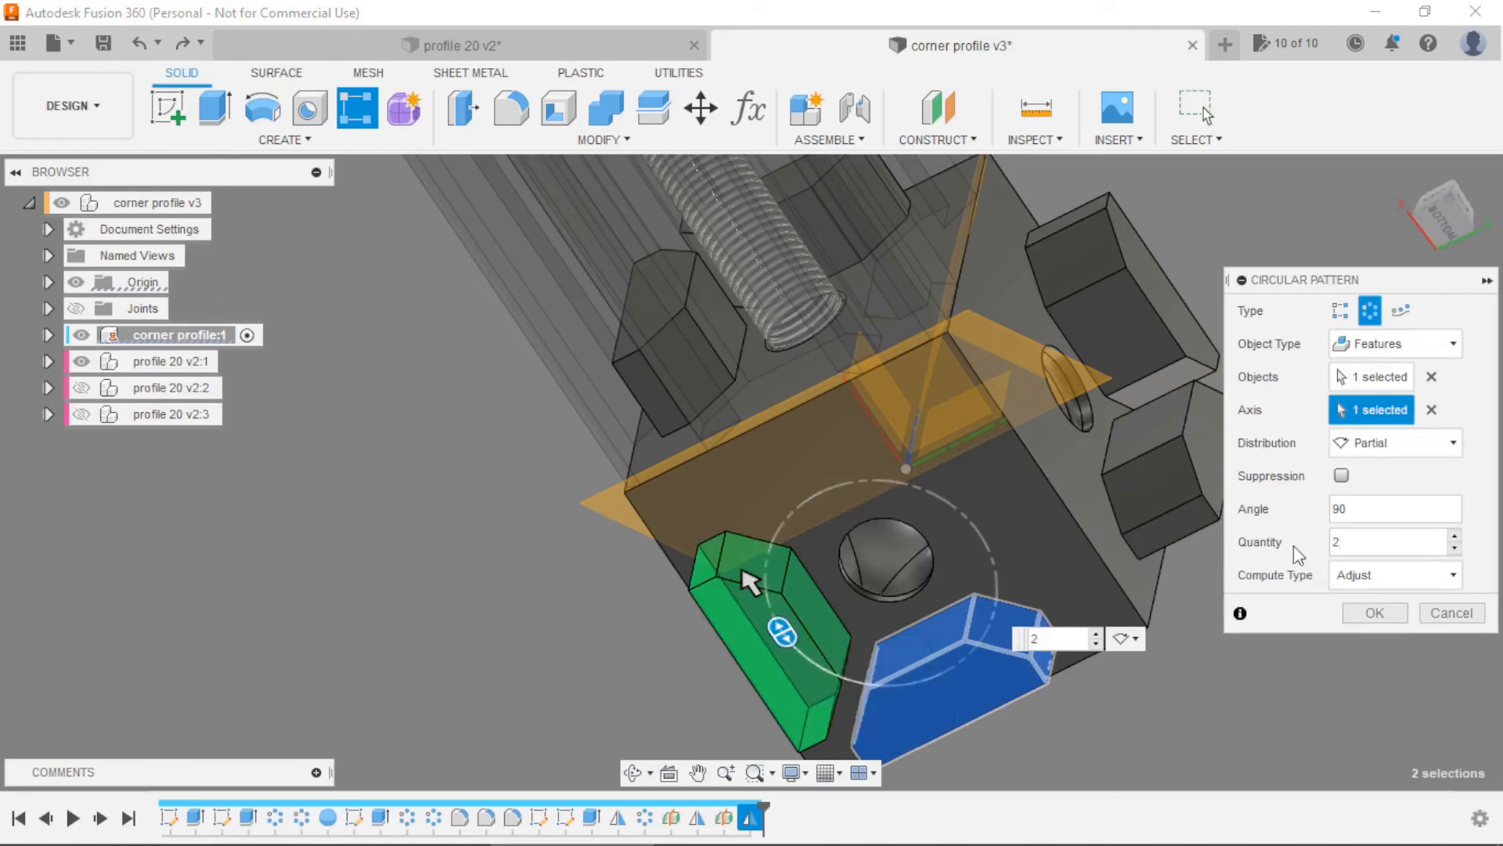
left_click(1376, 612)
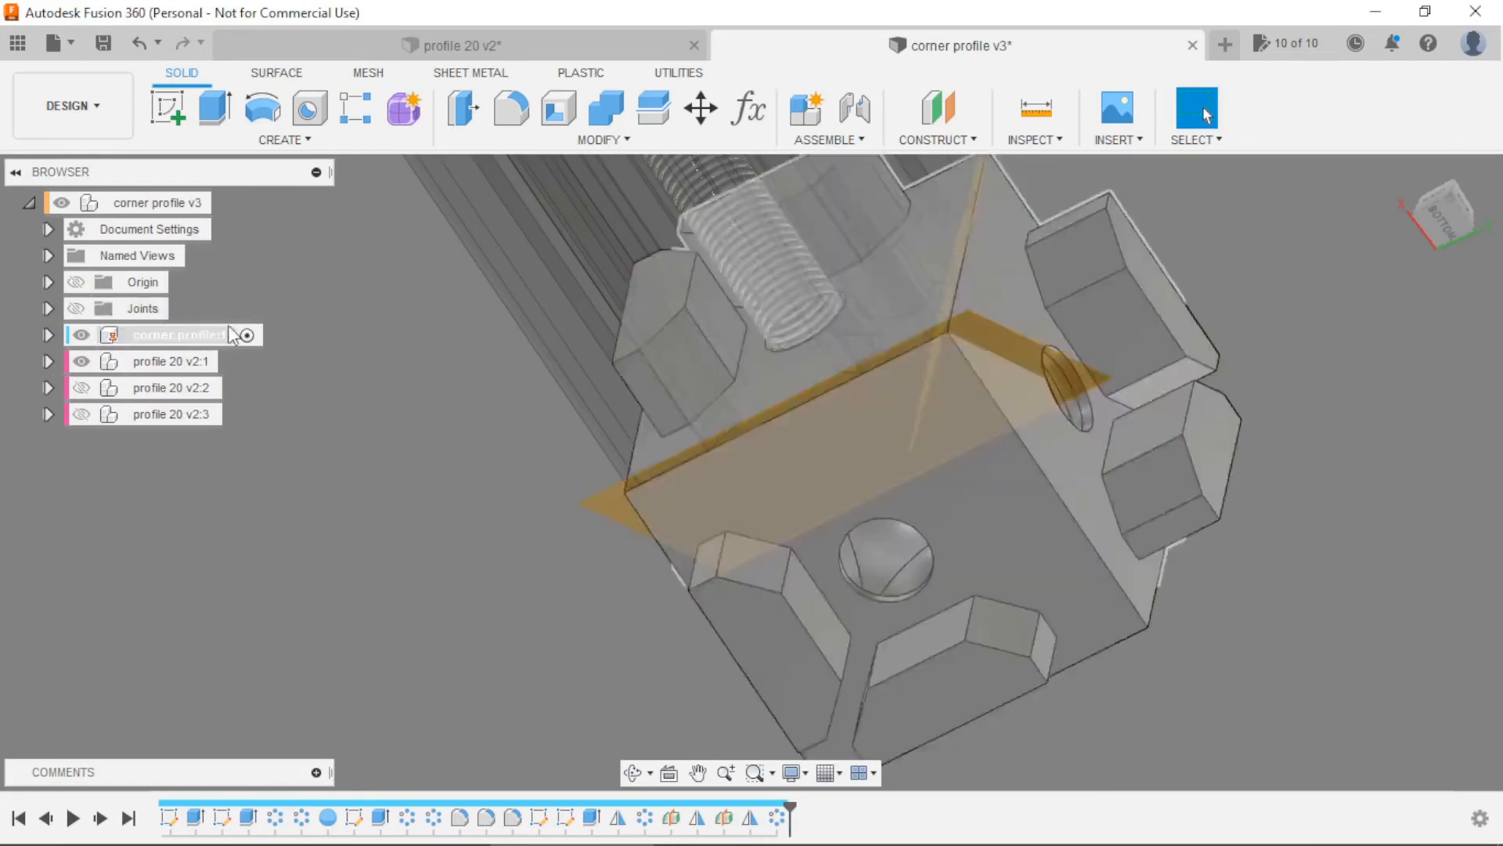
Hide the construction planes of the corner profile:1 component
left_click(47, 334)
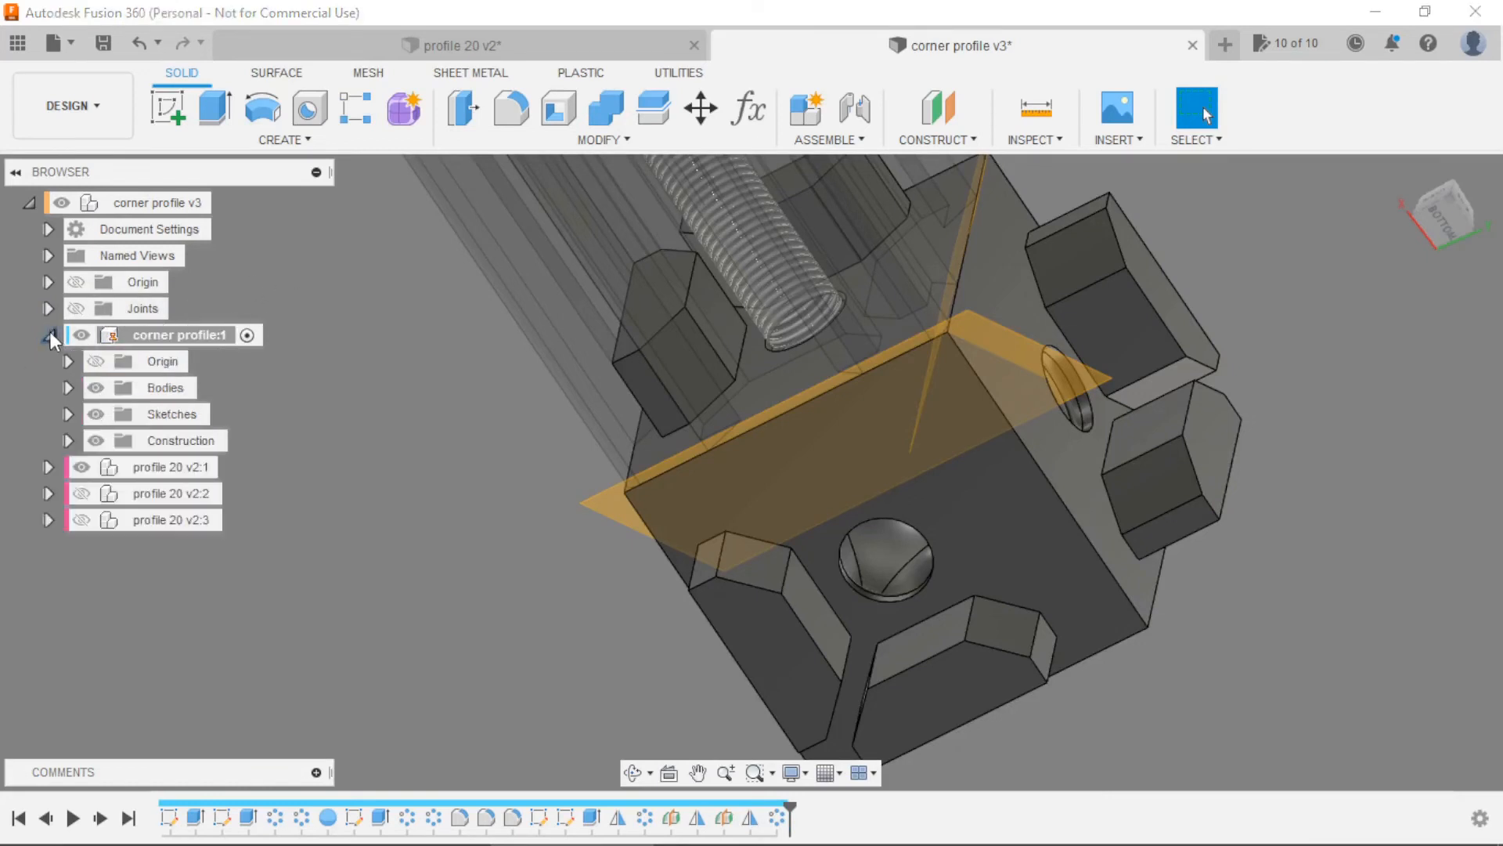
left_click(96, 441)
middle_click_drag(364, 419, 255, 419, "shift")
left_click(47, 335)
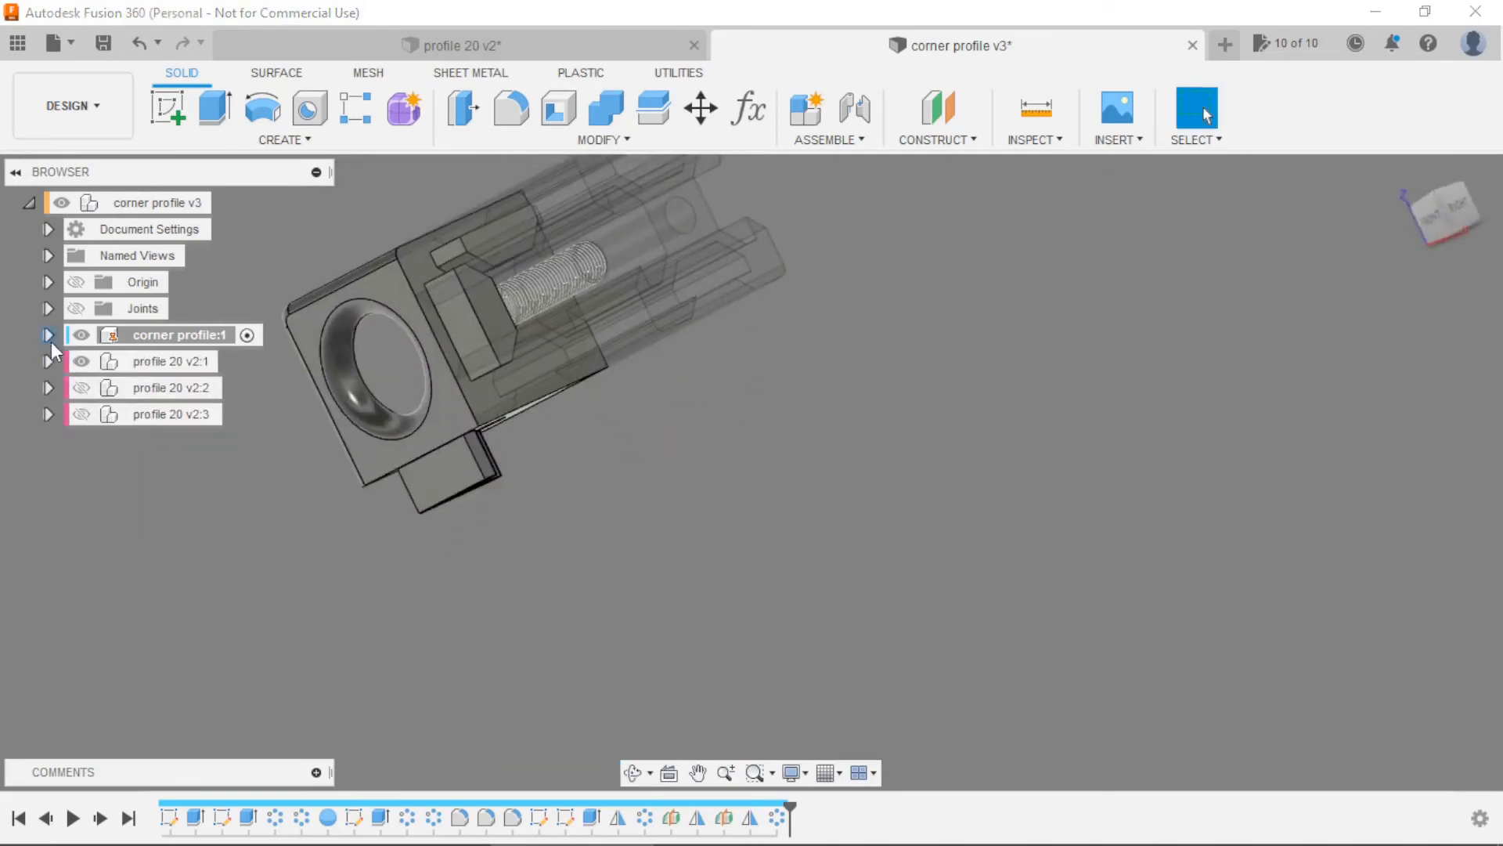
Show profile 20 v2:2 and profile 20 v2:3 and activate the top-level corner profile assembly
left_click(81, 387)
left_click(81, 415)
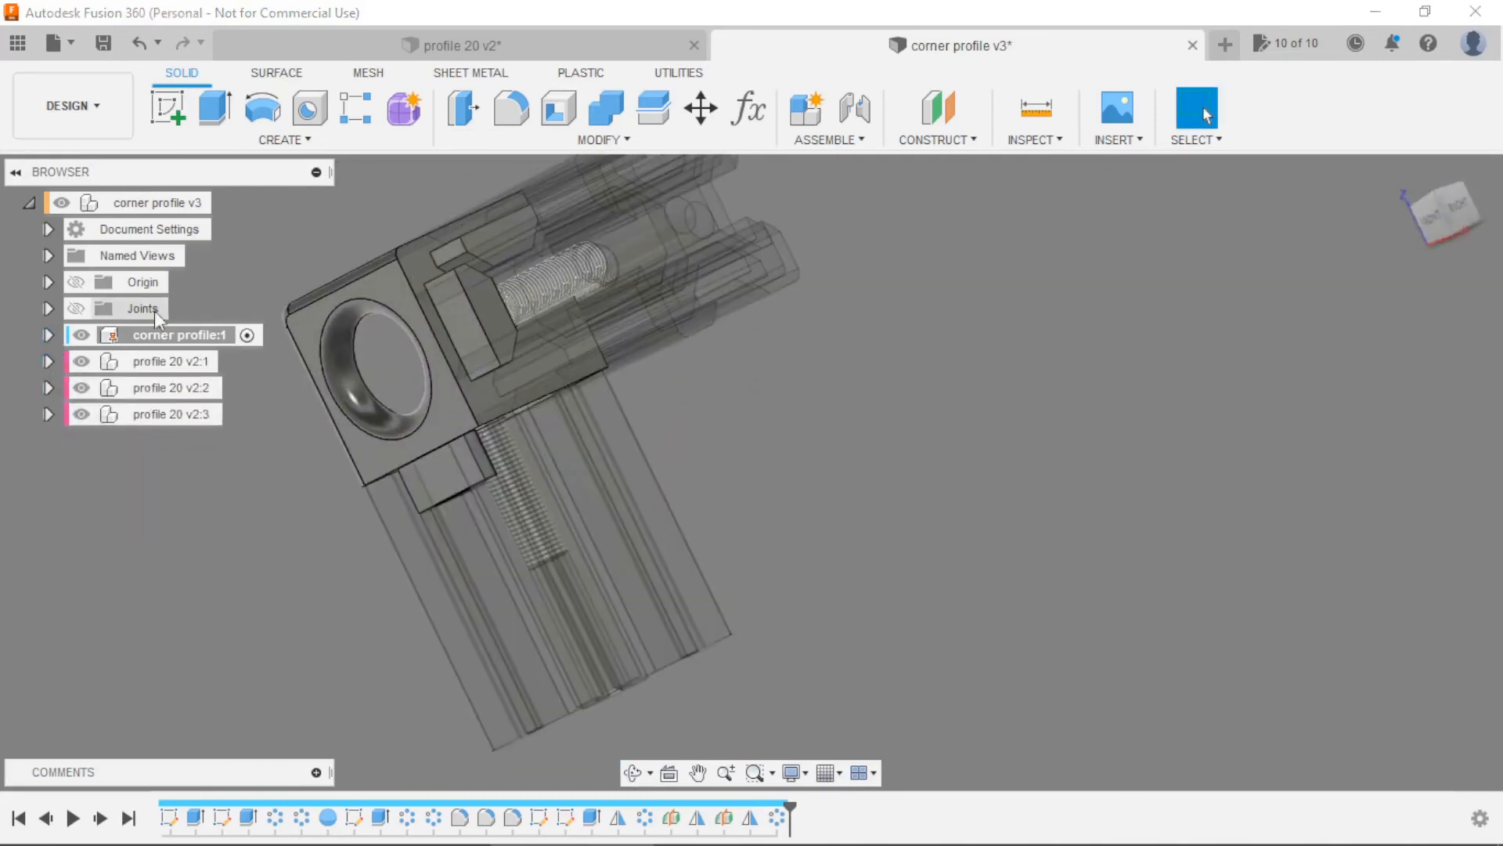
left_click(235, 202)
middle_click_drag(562, 298, 1112, 298, "shift")
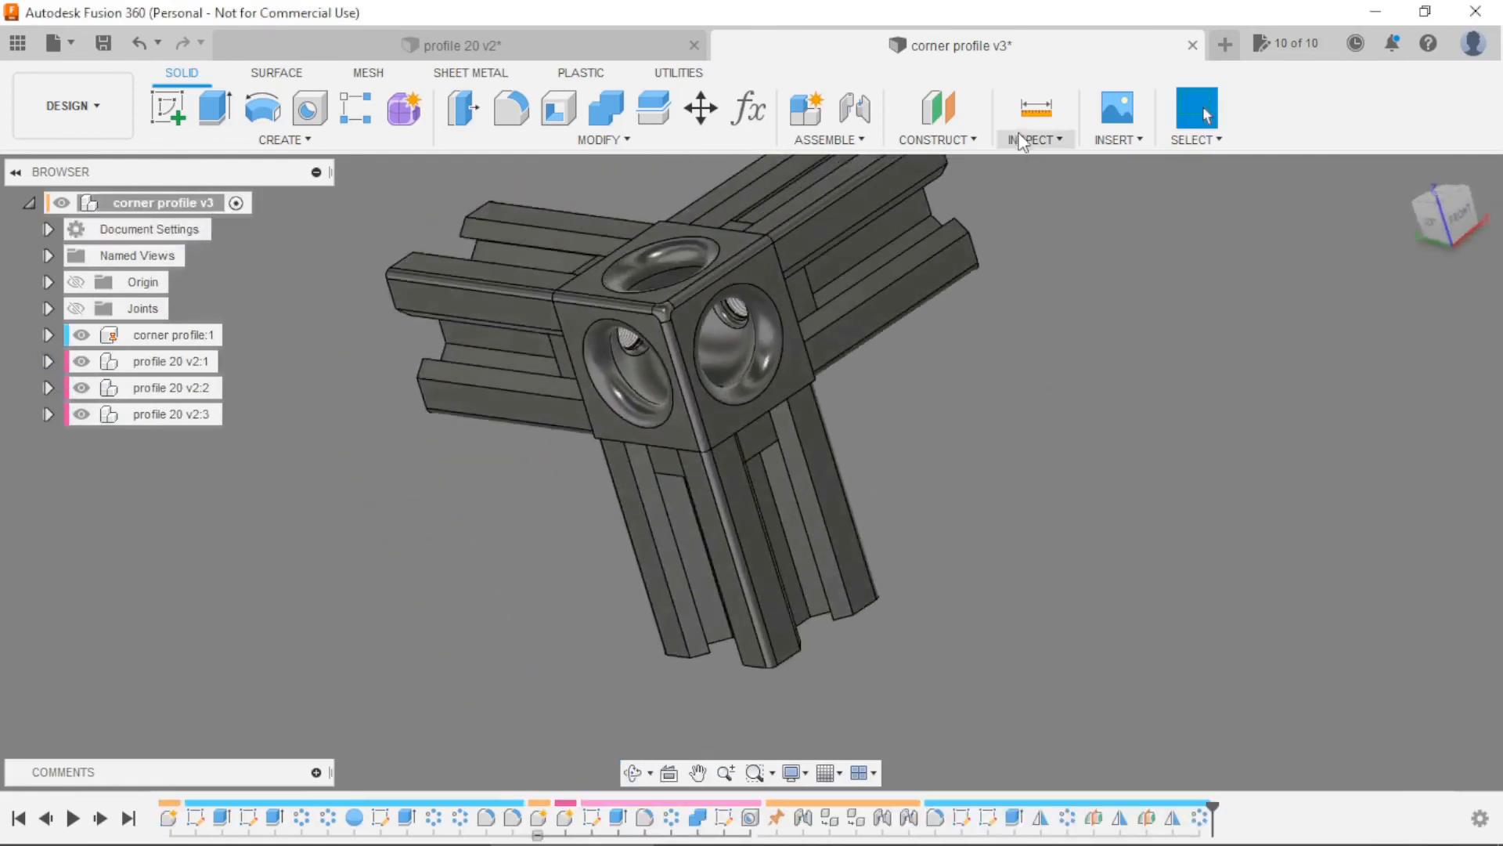
Turn on component color cycling and view the colored assembly from several angles
left_click(1032, 140)
left_click(1055, 433)
middle_click_drag(999, 430, 973, 514, "shift")
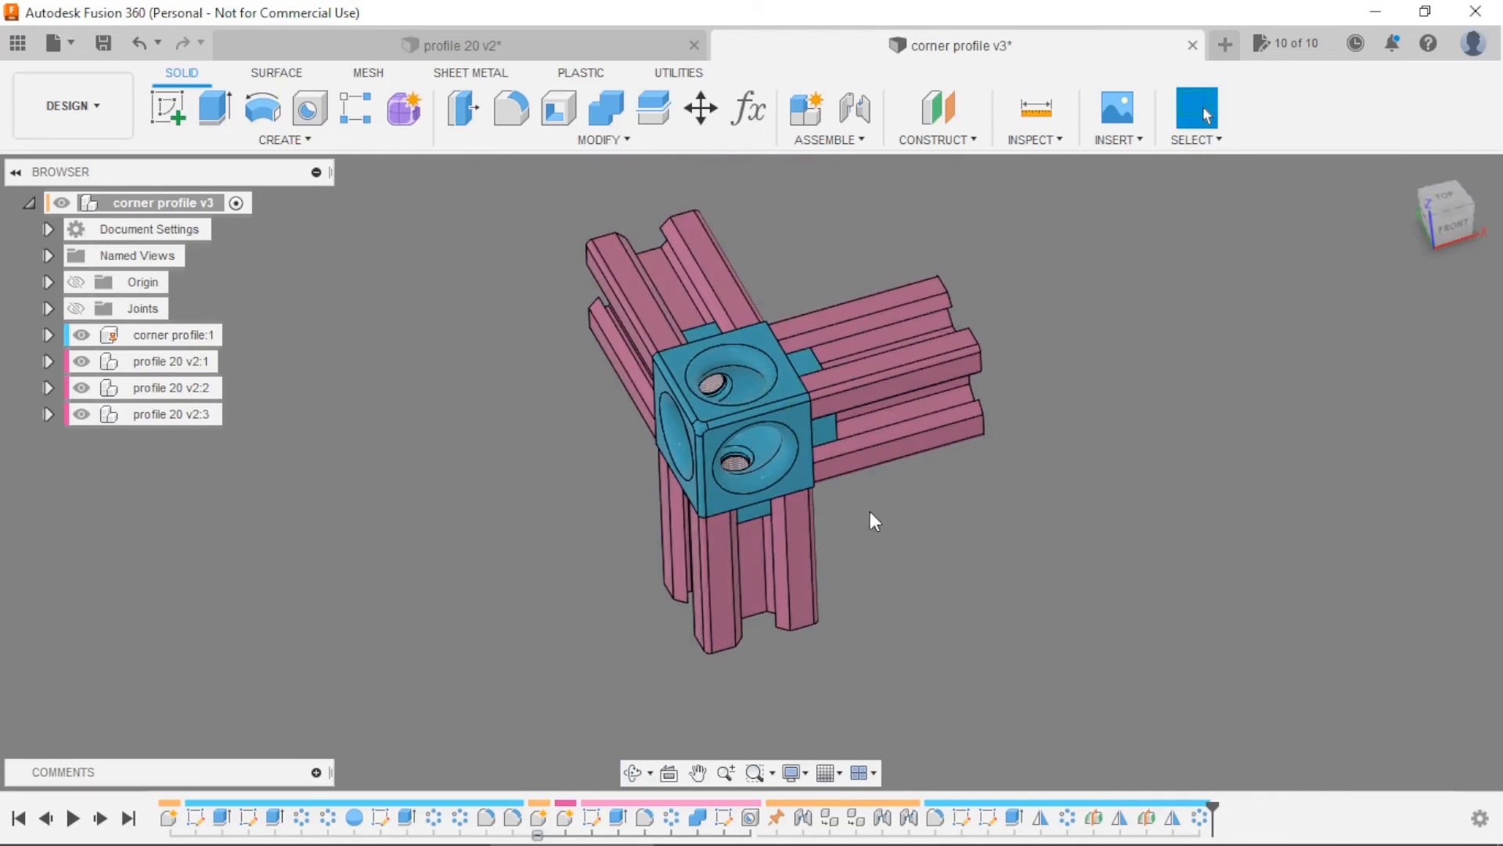
middle_click_drag(870, 511, 895, 392, "shift")
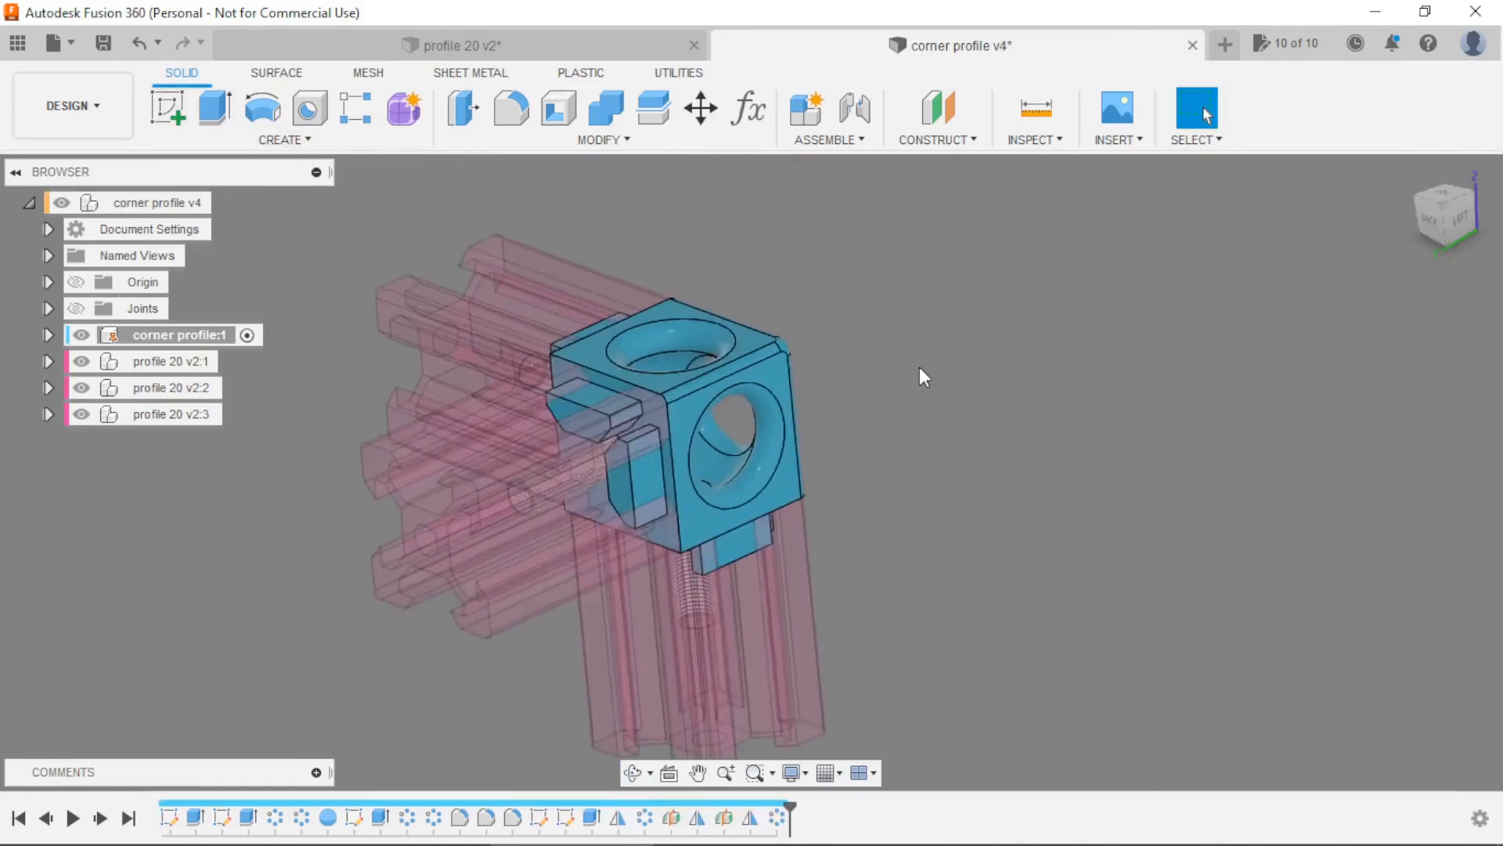
Fillet the outer long edges of the six locating blocks on corner profile:1 with a 10 mm radius
middle_click_drag(919, 373, 859, 353, "shift")
scroll(658, 335, "up", 2)
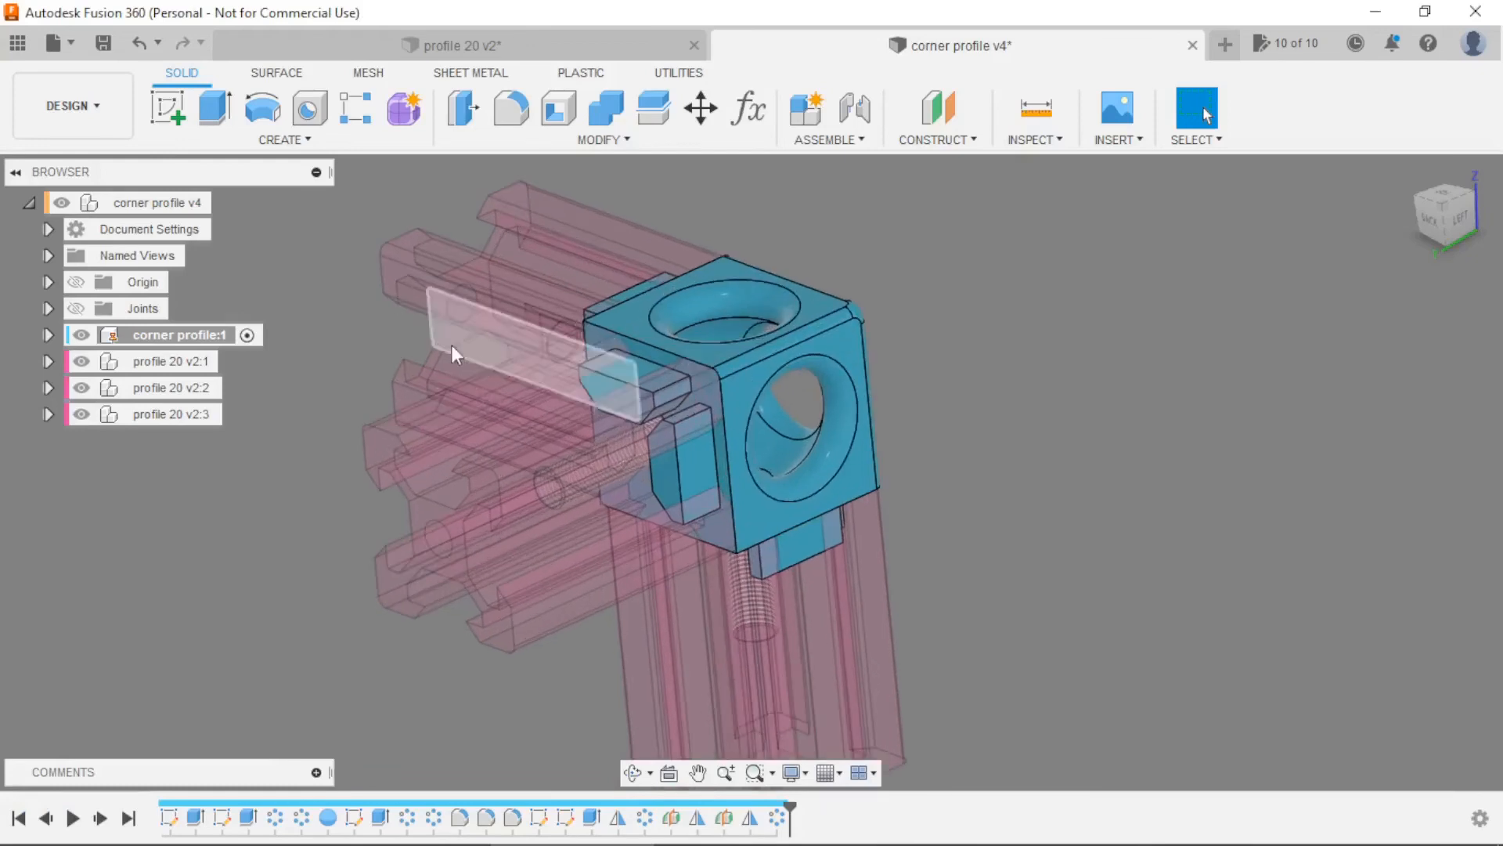
scroll(673, 391, "up", 3)
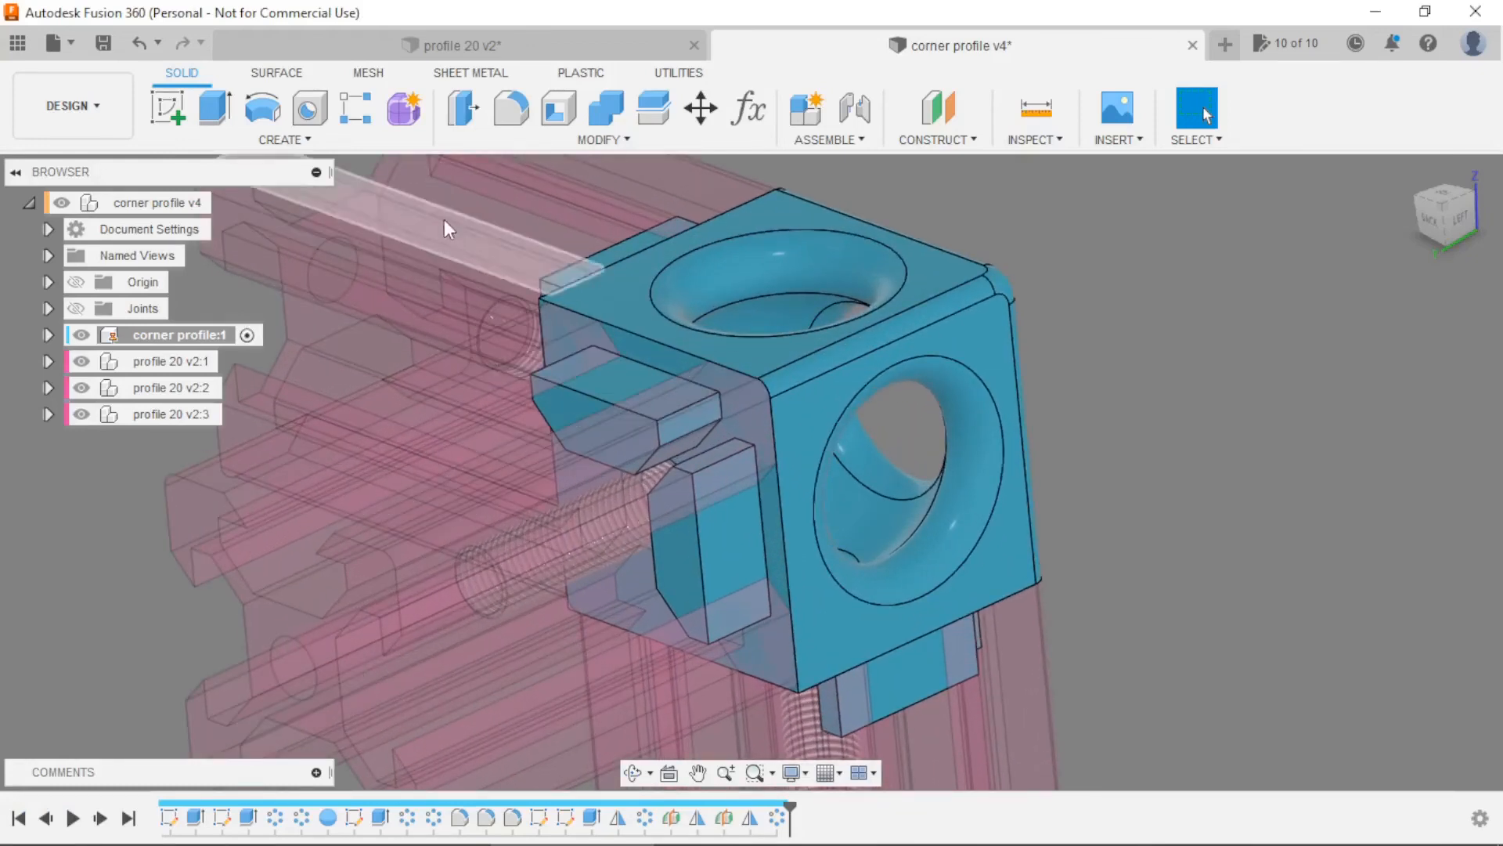
left_click(511, 109)
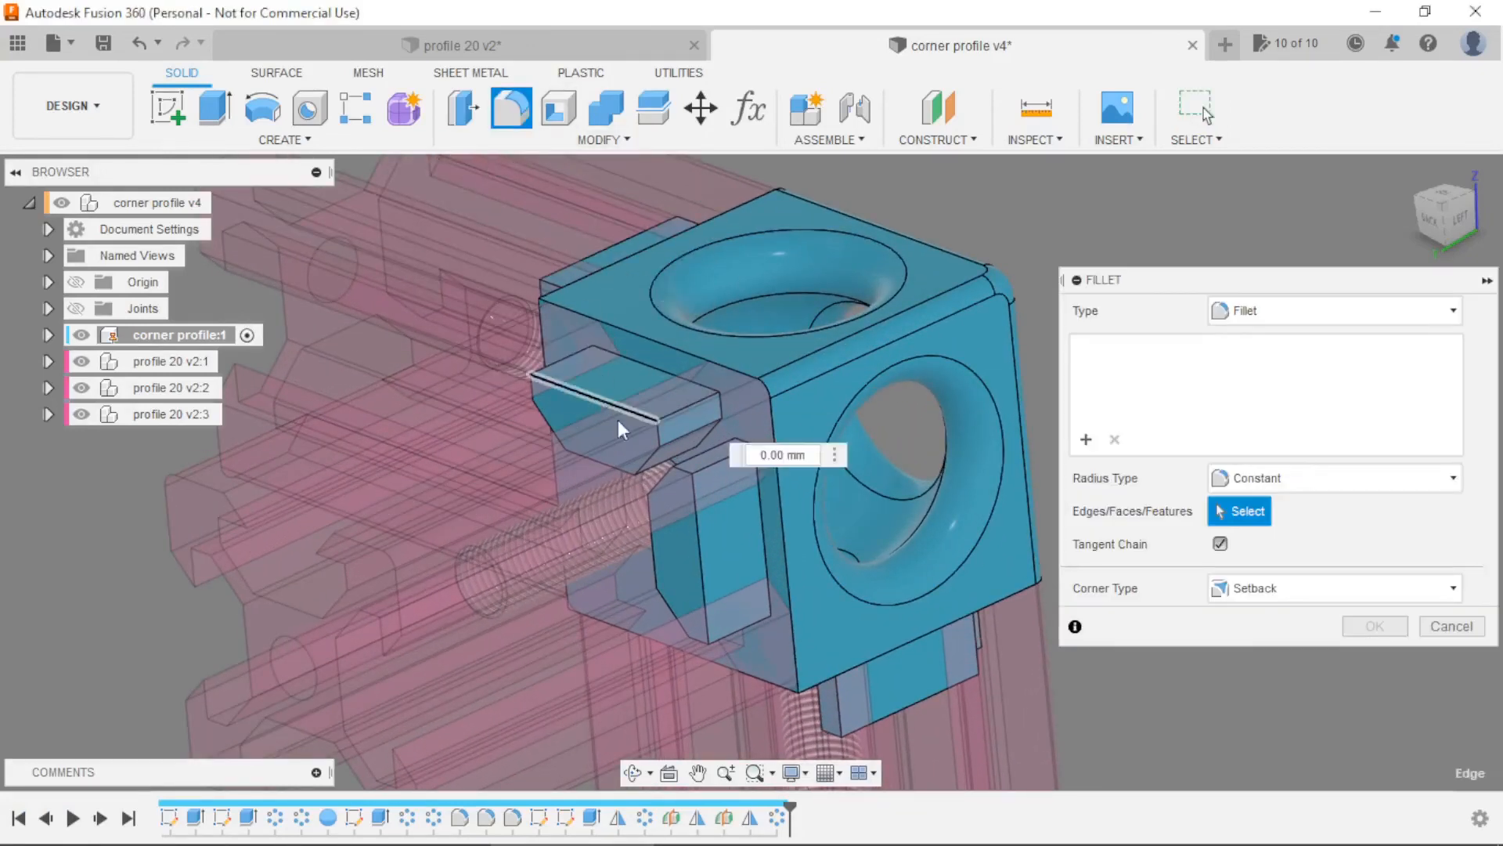
left_click(599, 397)
left_click(699, 533)
middle_click_drag(797, 487, 718, 365, "shift")
left_click(672, 571)
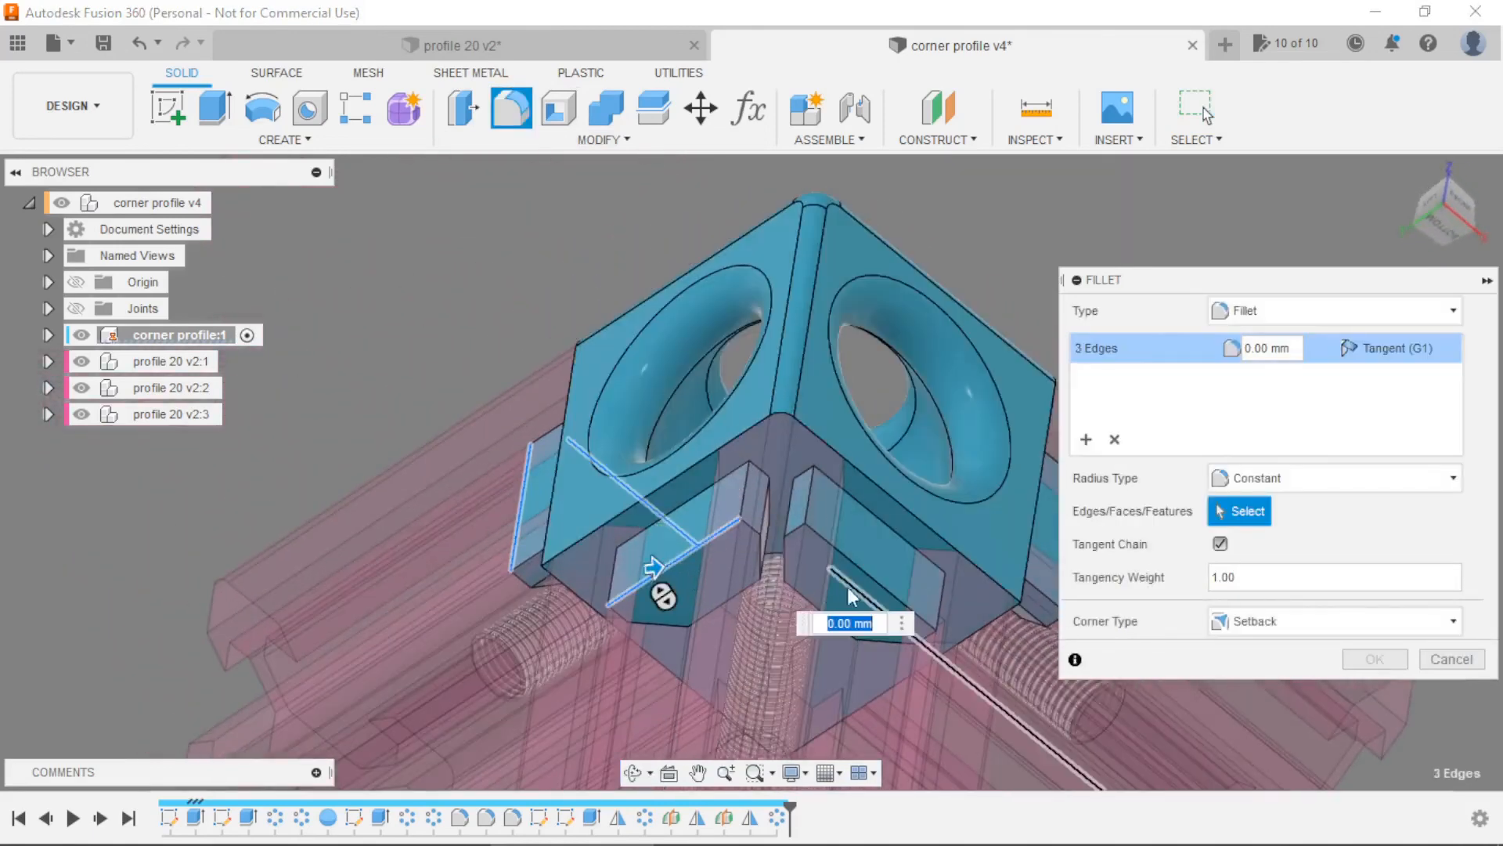
left_click(866, 573)
middle_click_drag(900, 470, 901, 410, "shift")
scroll(1031, 444, "up", 5)
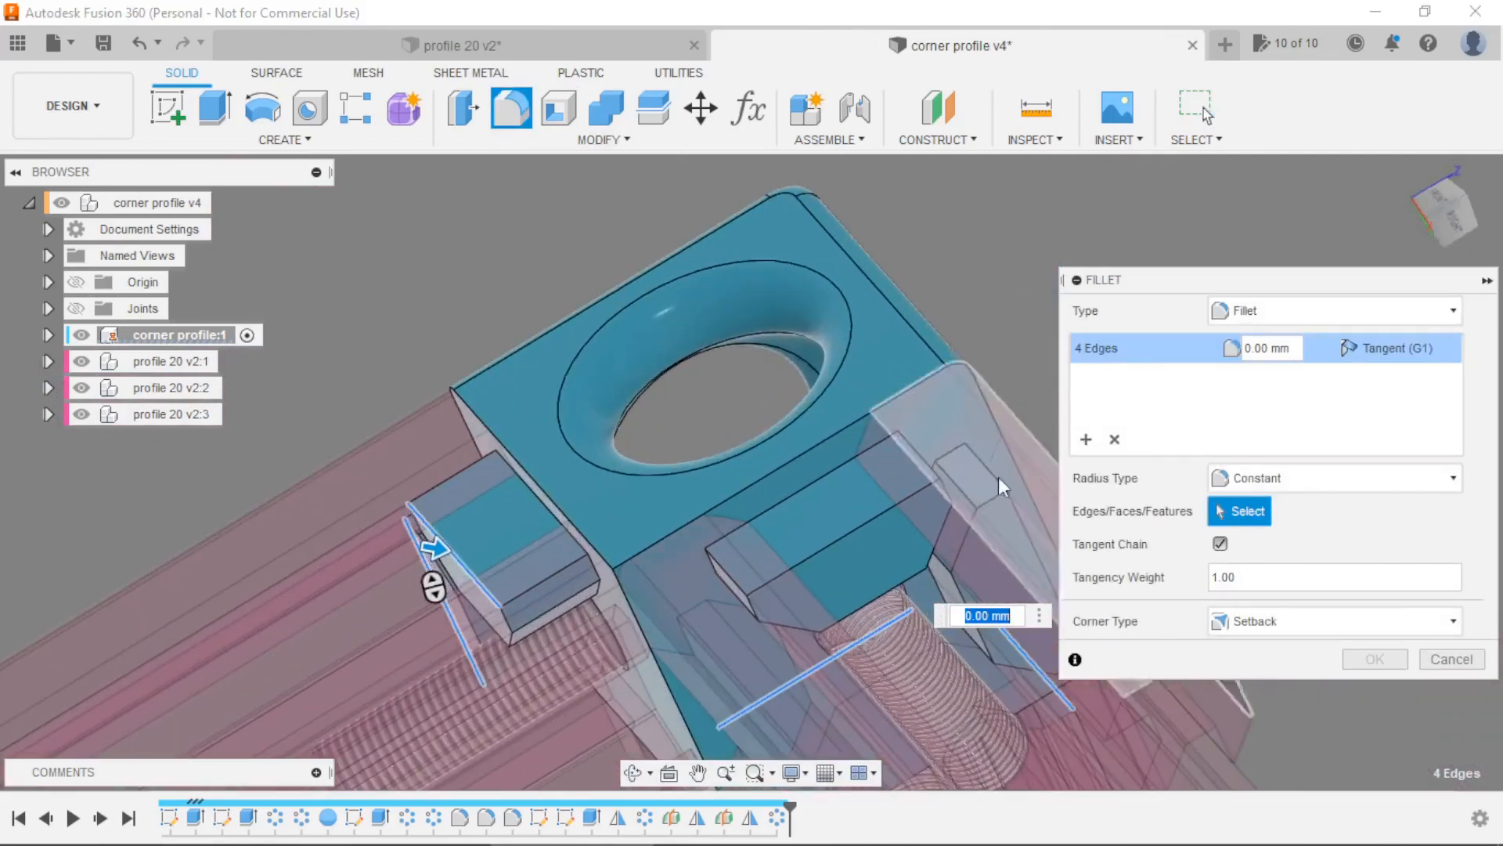
left_click(1014, 519)
left_click(861, 519)
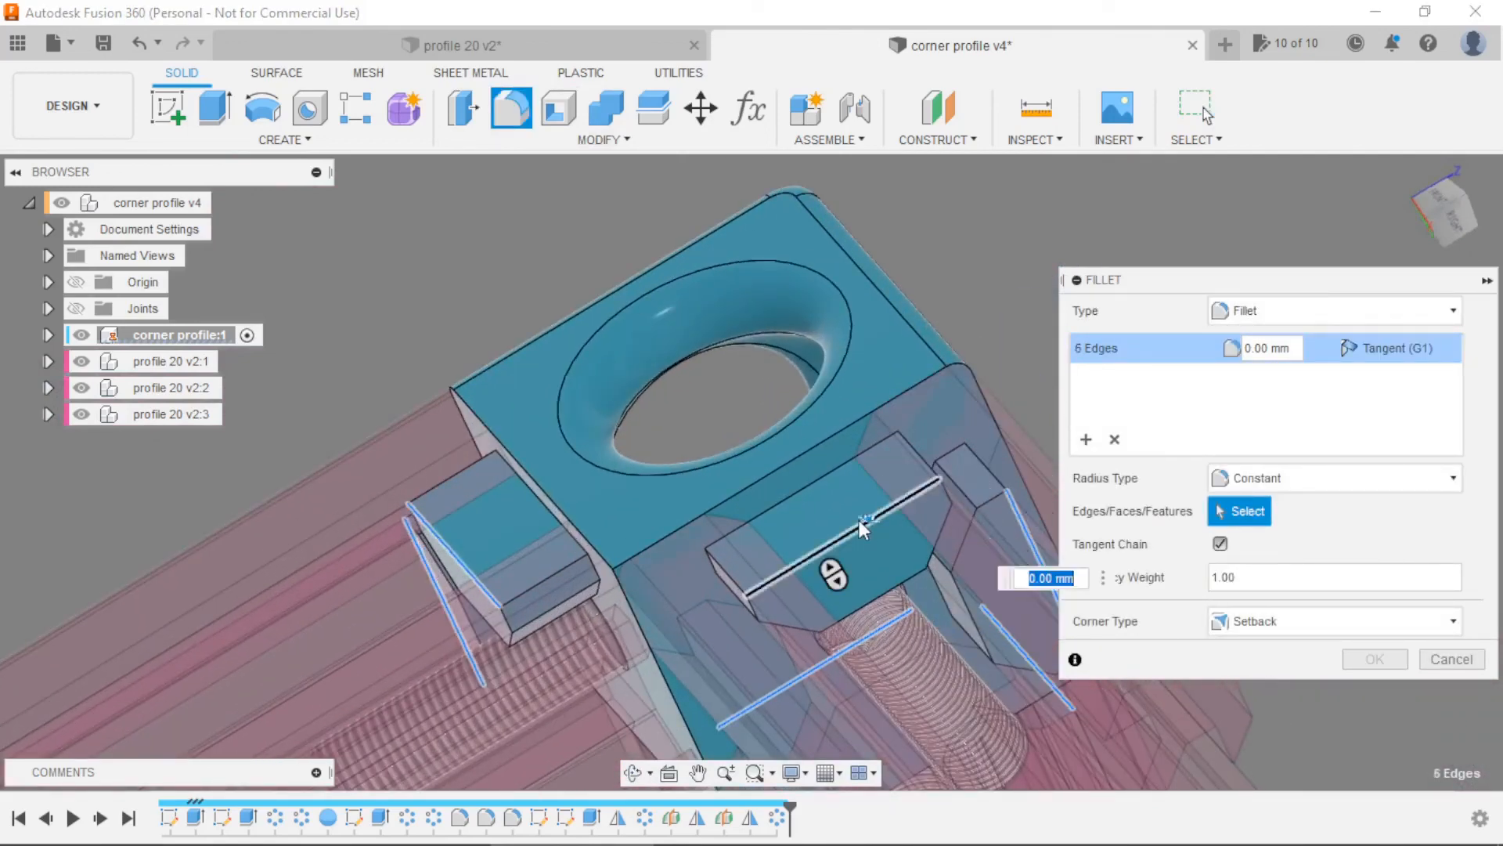
type("10")
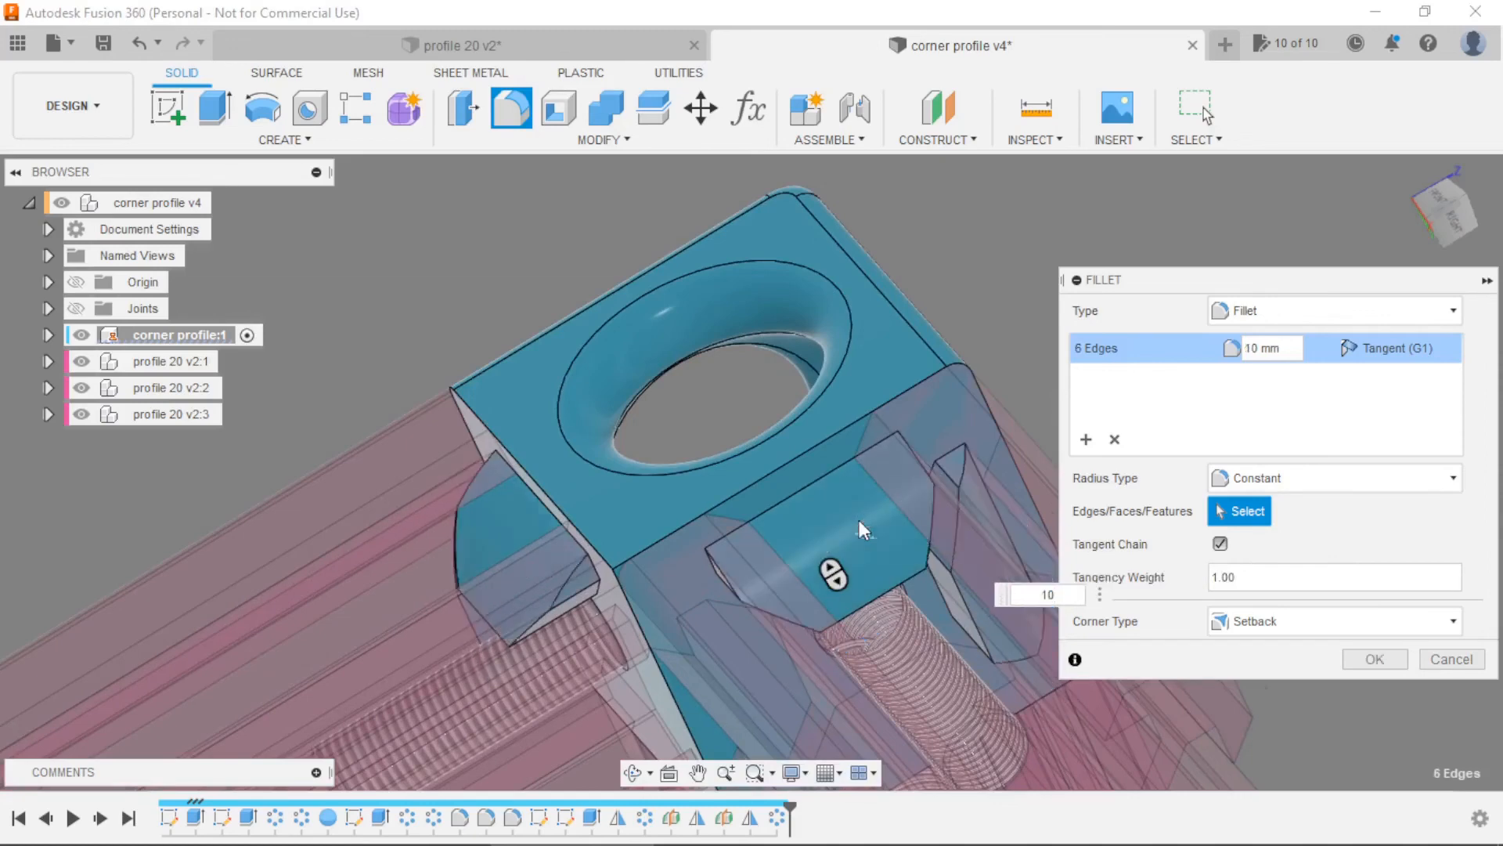
key("Return")
Activate the top-level corner profile v4 assembly and view it from the underside
scroll(858, 520, "down", 6)
middle_click_drag(997, 311, 543, 446, "shift")
left_click(88, 365)
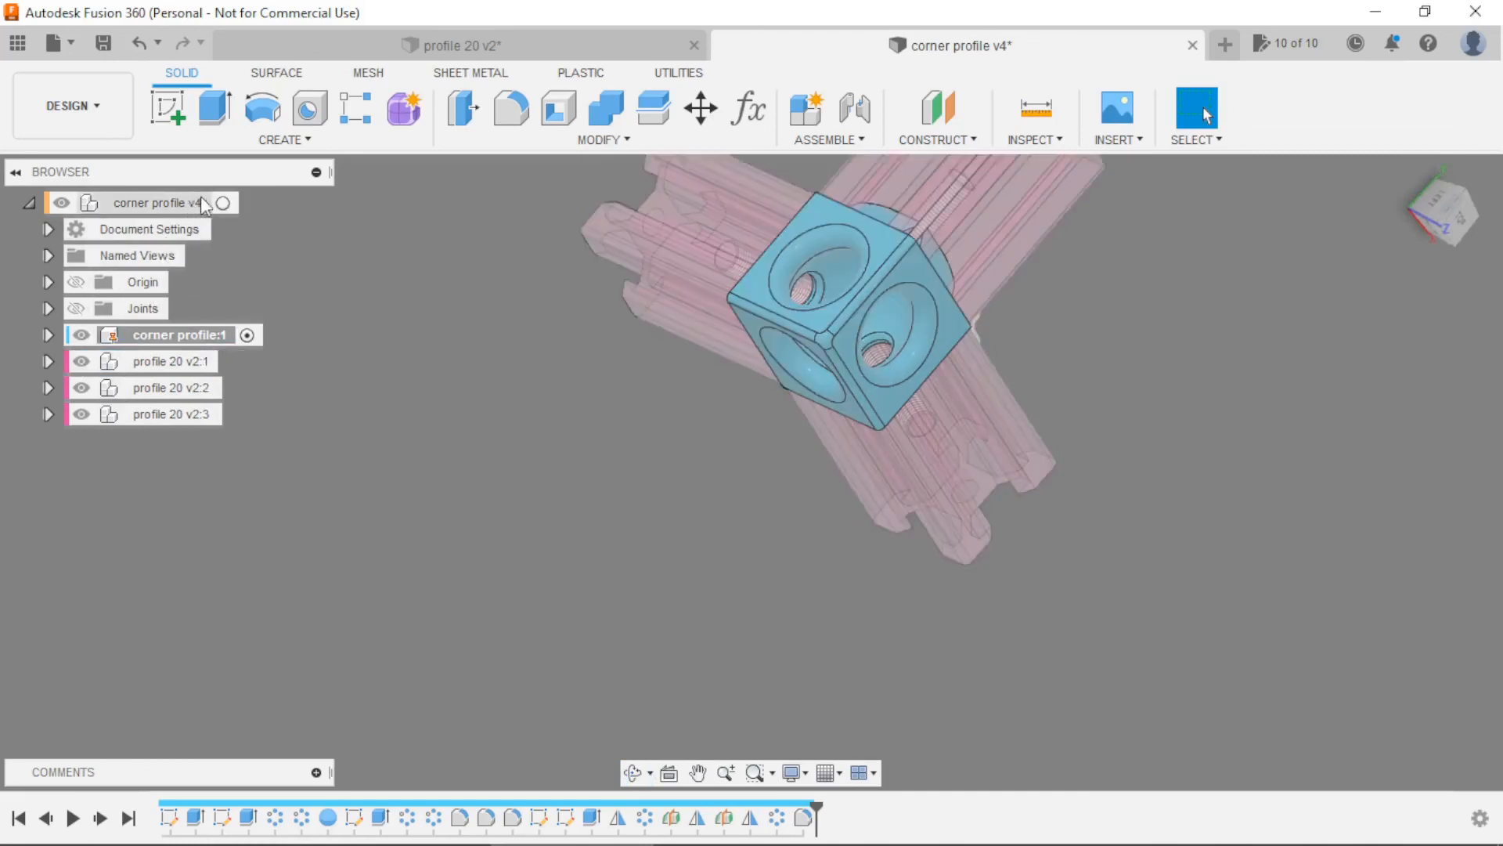
left_click(223, 203)
middle_click_drag(407, 319, 924, 272, "shift")
scroll(963, 321, "up", 3)
middle_click_drag(999, 368, 866, 307, "shift")
Temporarily hide profile 20 v2:3 to examine the rounded blocks behind it, and review the complete assembly from the outer corner
left_click(82, 362)
left_click(83, 387)
left_click(84, 415)
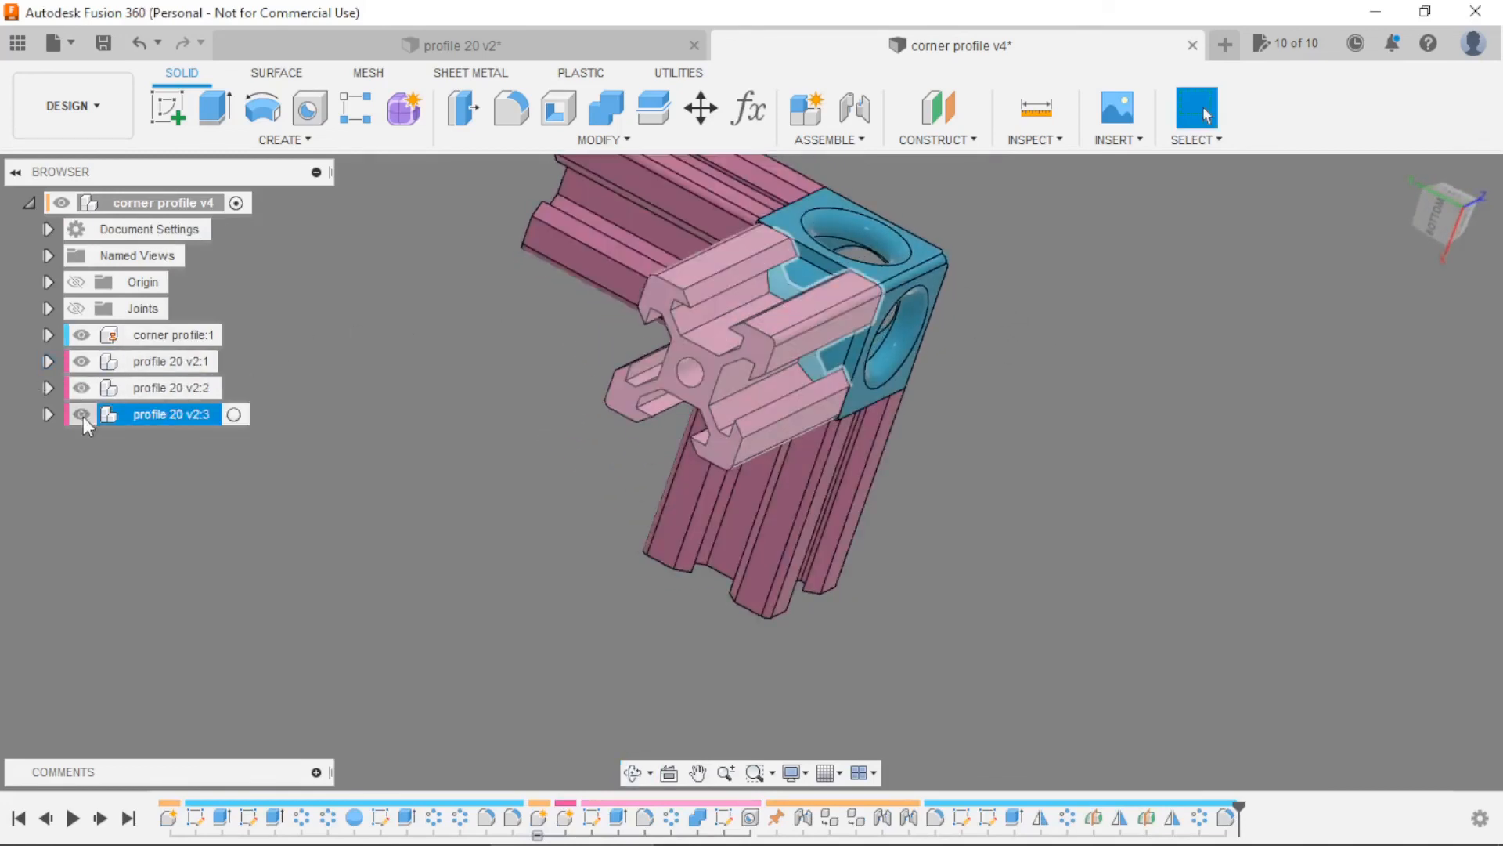
left_click(81, 414)
mouse_move(531, 428)
middle_mouse_down("shift")
mouse_move(604, 336)
mouse_move(694, 349)
mouse_move(515, 425)
middle_mouse_up("shift")
scroll(378, 309, "up", 1)
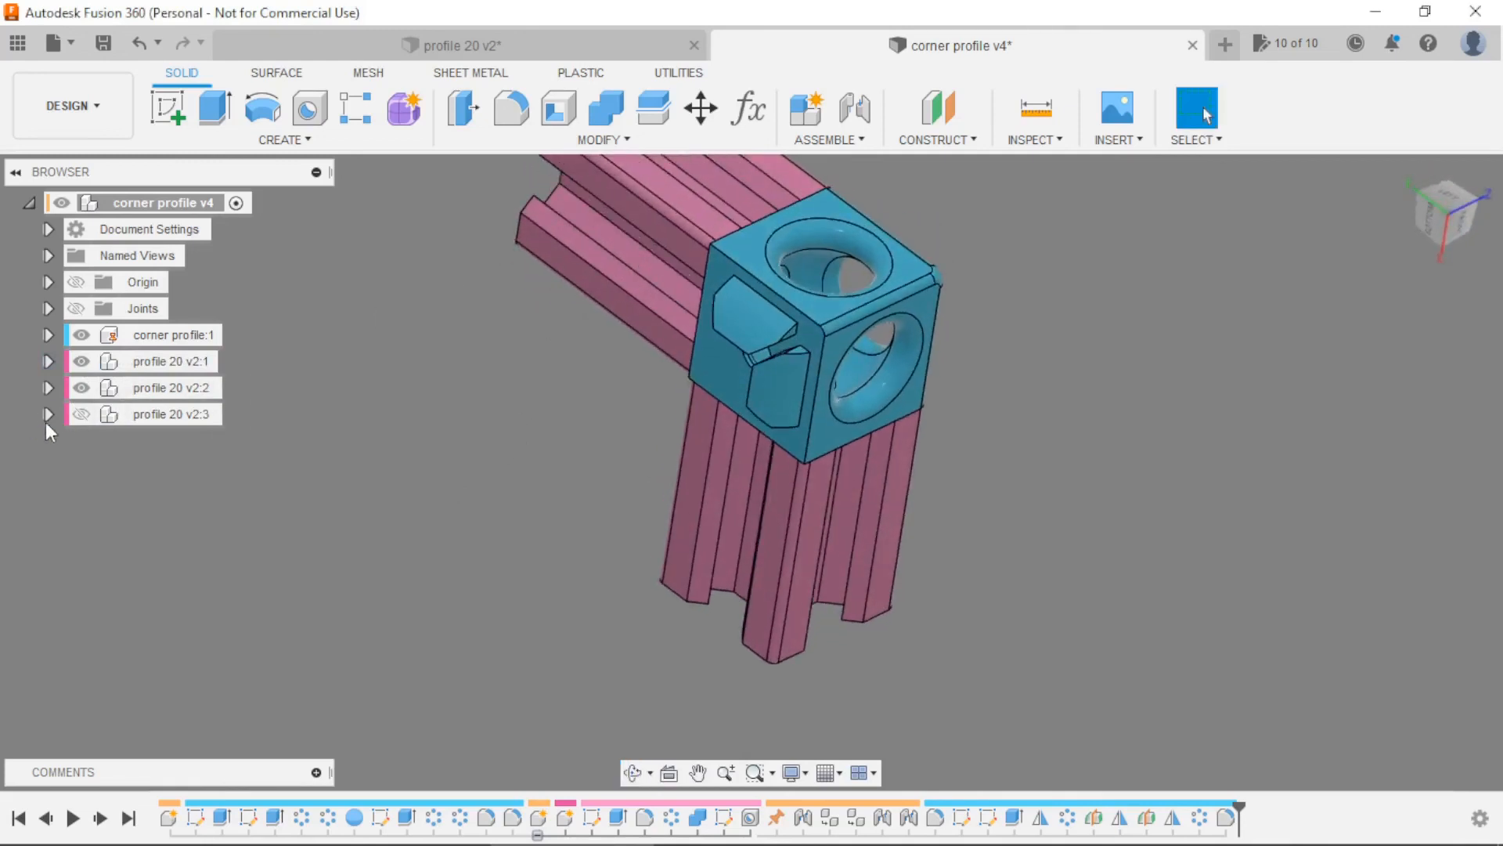
left_click(81, 414)
middle_click_drag(372, 446, 867, 493, "shift")
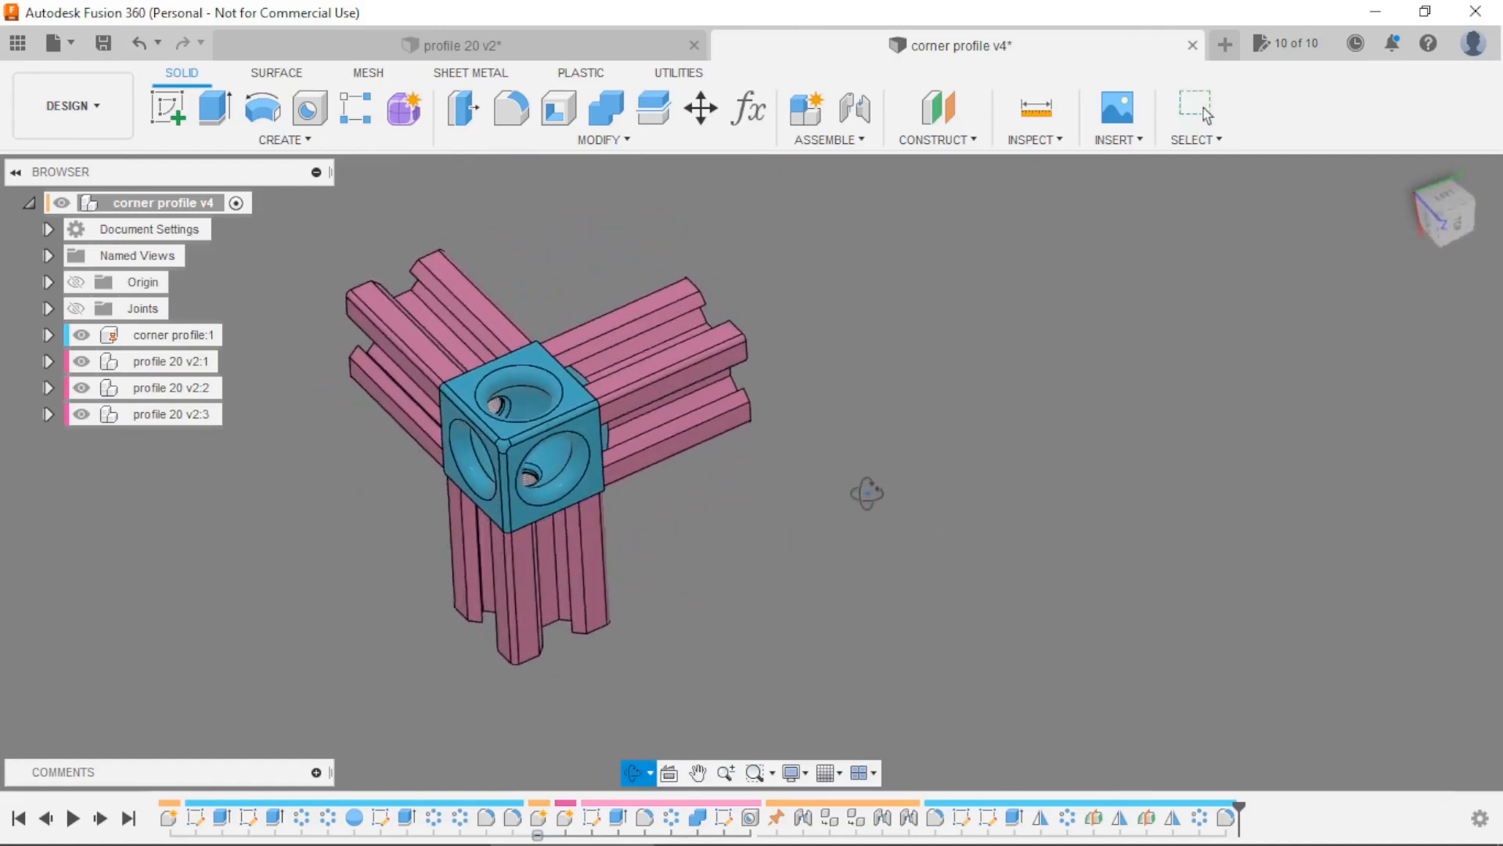
scroll(664, 537, "up", 2)
scroll(778, 529, "down", 3)
scroll(376, 471, "up", 2)
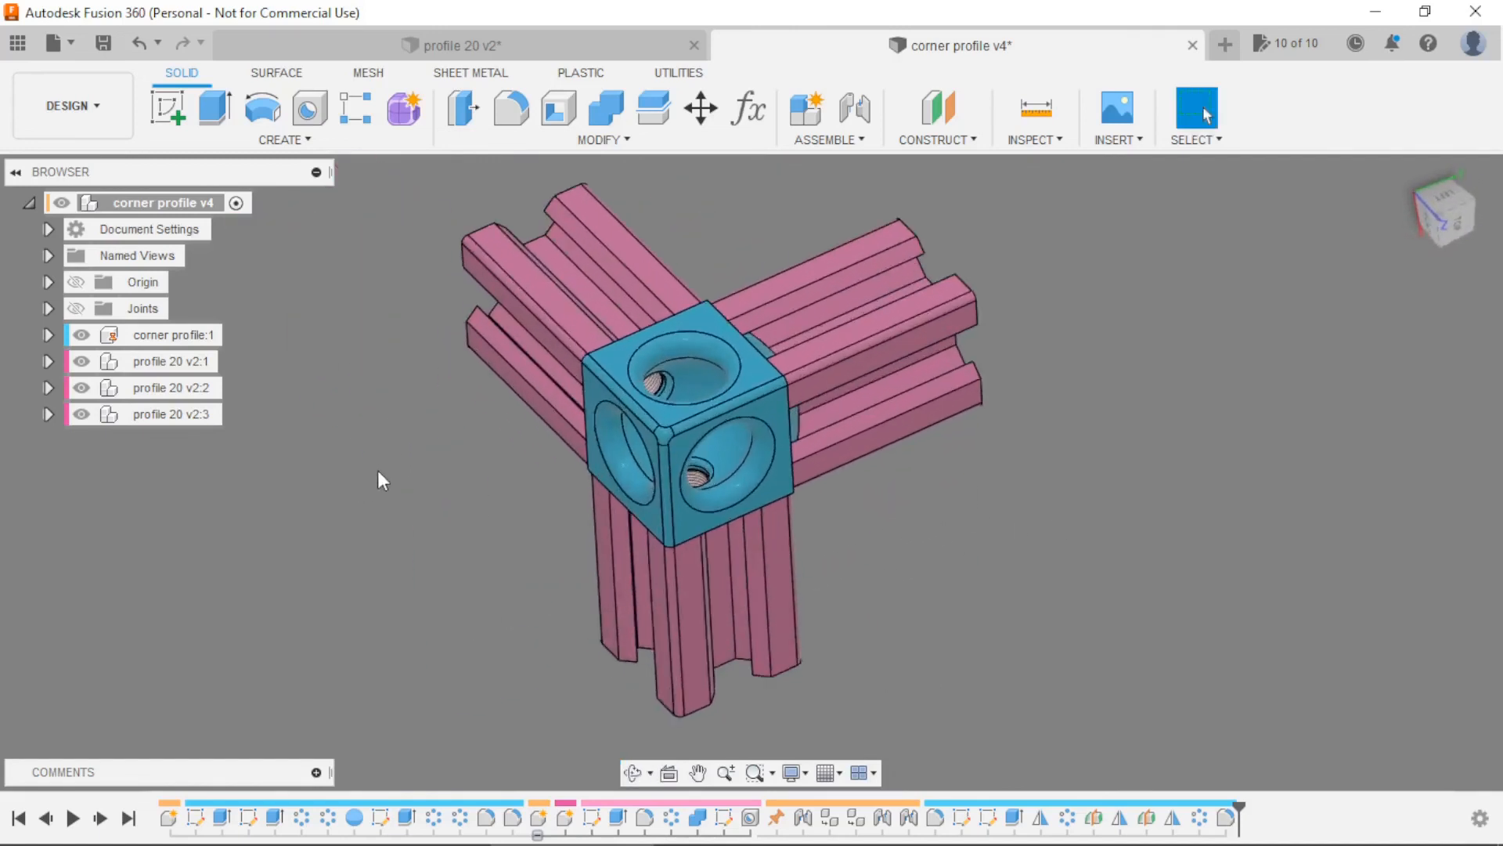